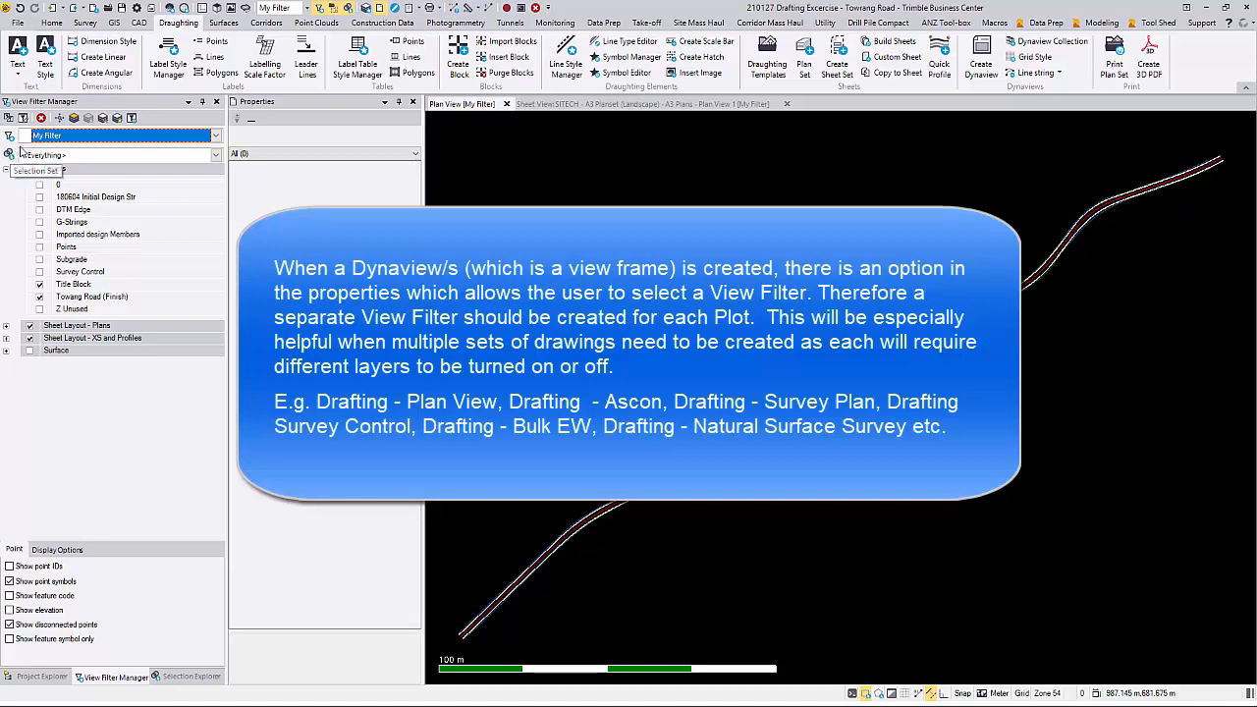
Step: Copy the My Filter view filter and name the copy Drafting - Plan View
{"action": "left_click", "coordinate": [10, 119]}
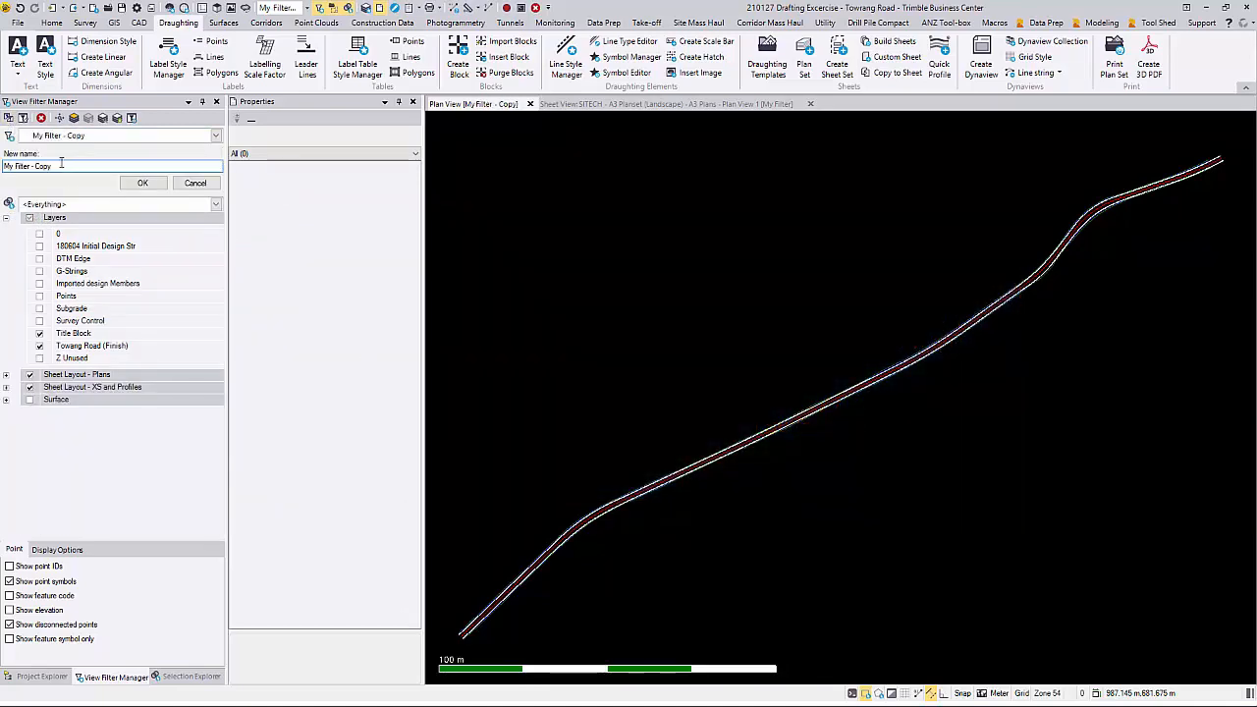
{"action": "type", "text": "Crafting - Plan View"}
{"action": "left_click", "coordinate": [147, 182]}
Step: Copy the Drafting - Plan View filter and name the copy Drafting - Natural Surface
{"action": "left_click", "coordinate": [9, 119]}
{"action": "left_click_drag", "start_coordinate": [33, 167], "coordinate": [140, 168]}
{"action": "key", "text": "BackSpace"}
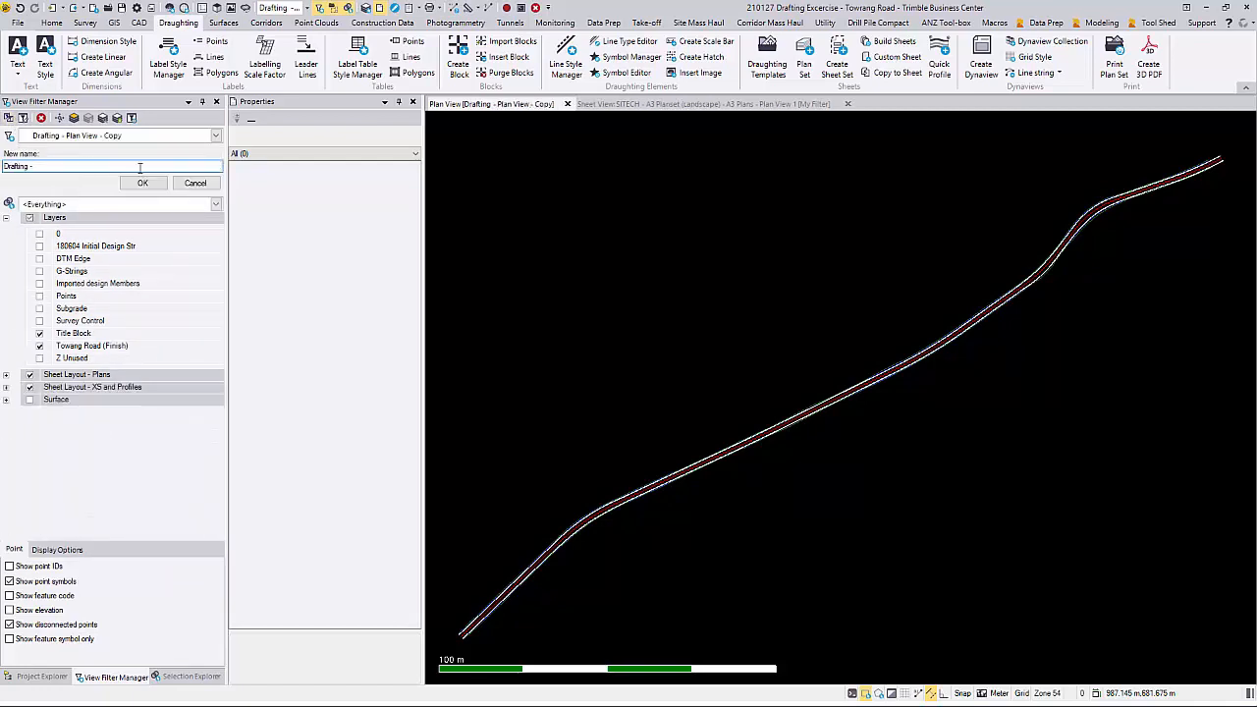
{"action": "type", "text": "Natural Surface"}
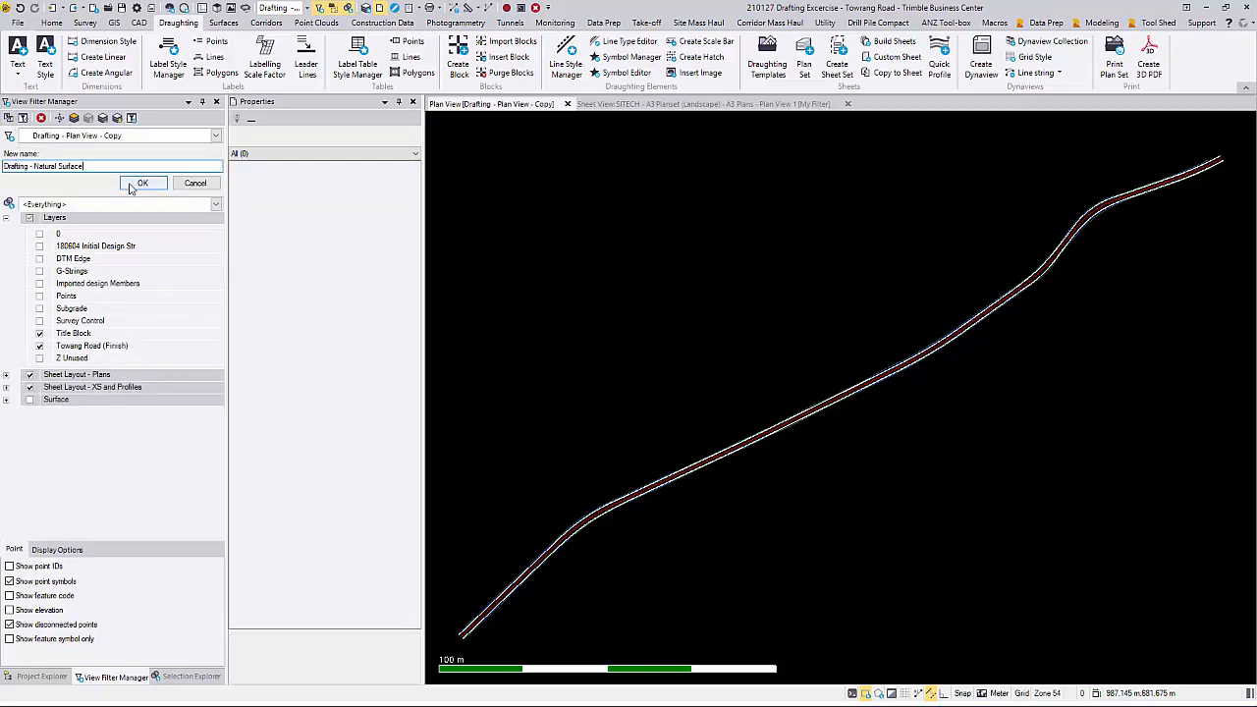
{"action": "left_click", "coordinate": [142, 183]}
Step: Copy the Drafting - Natural Surface filter and name the copy Drafting - Survey Control
{"action": "left_click", "coordinate": [10, 119]}
{"action": "left_click_drag", "start_coordinate": [105, 166], "coordinate": [35, 167]}
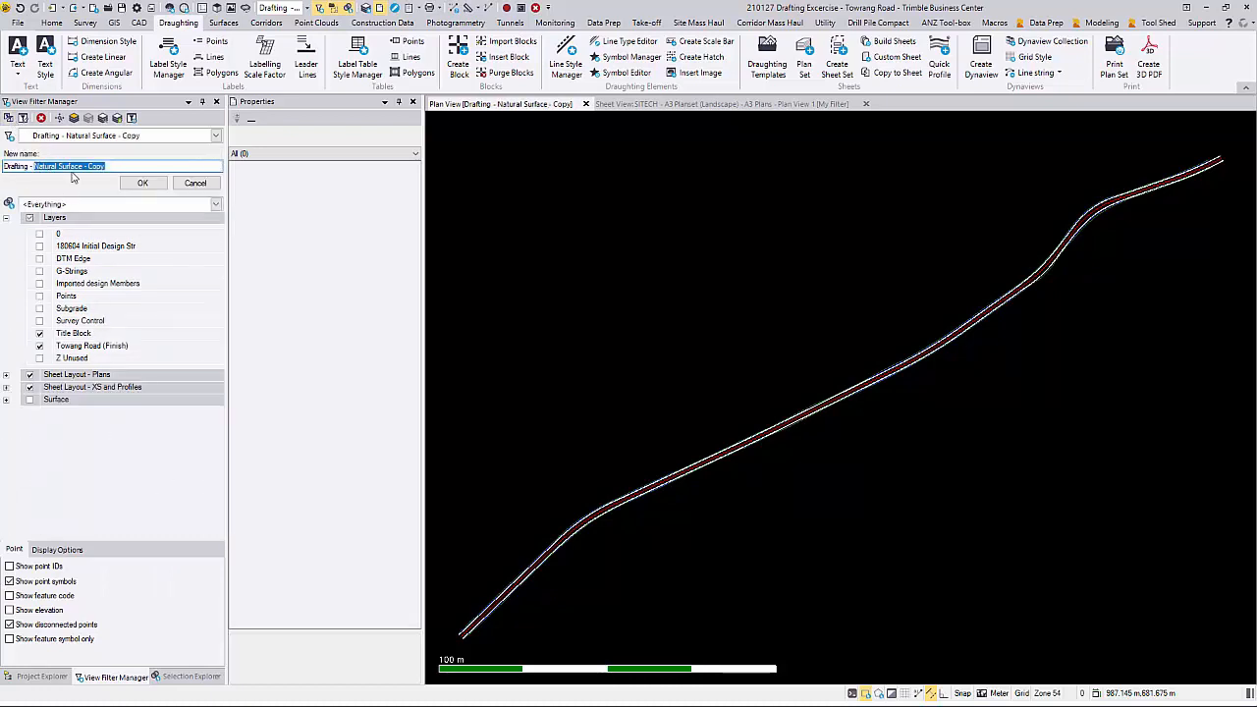
{"action": "type", "text": "Survey C"}
{"action": "left_click", "coordinate": [142, 183]}
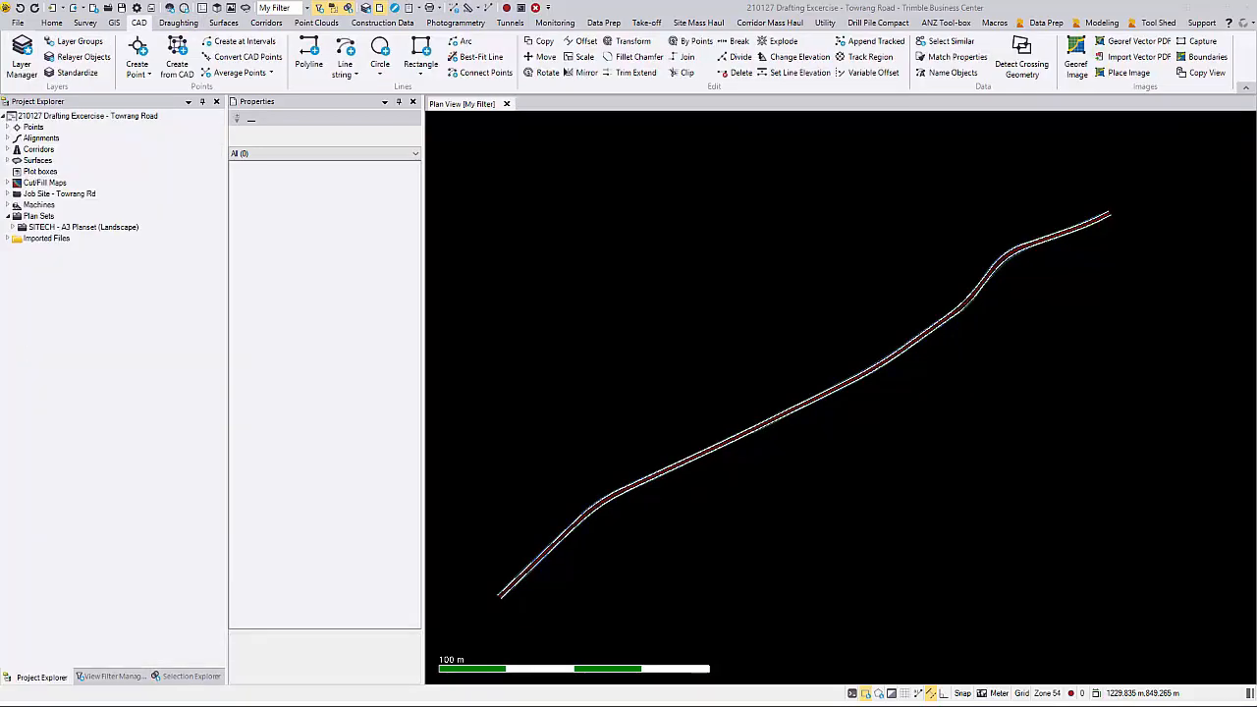
Step: Open the Plan View 1 sheet from the SITECH A3 planset's A3 Plans in a new sheet view
{"action": "left_click", "coordinate": [12, 227]}
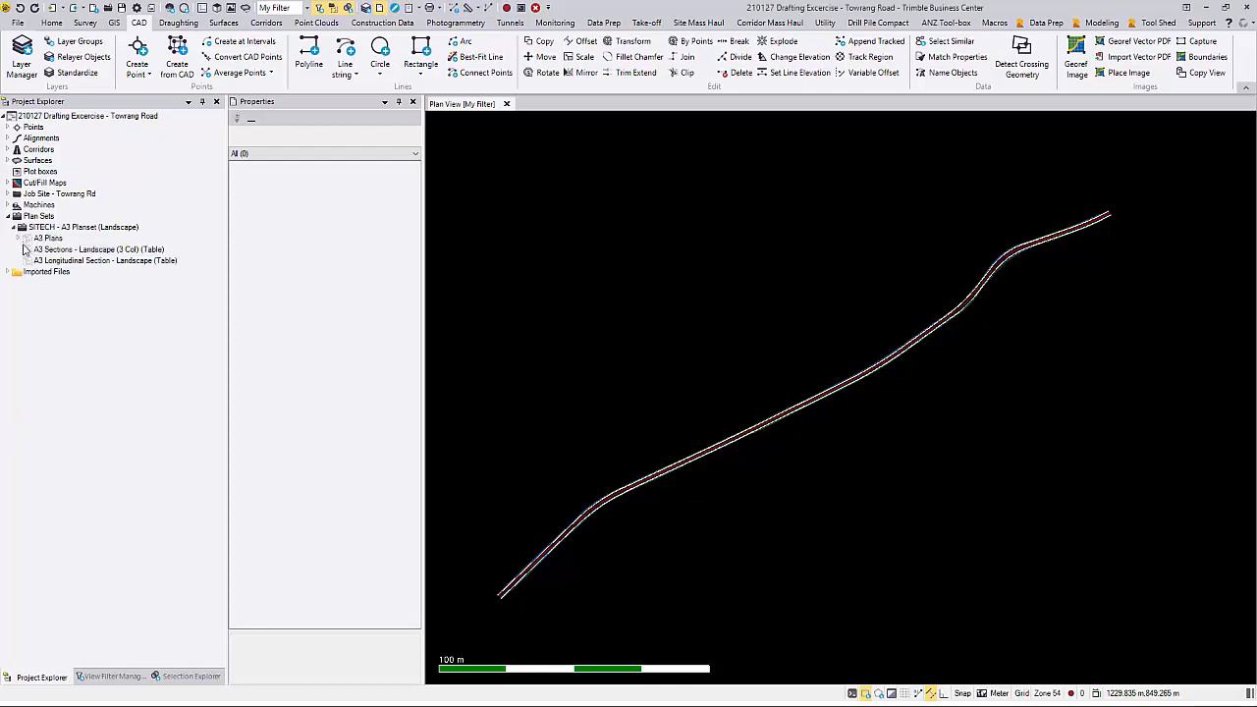
{"action": "right_click", "coordinate": [70, 252]}
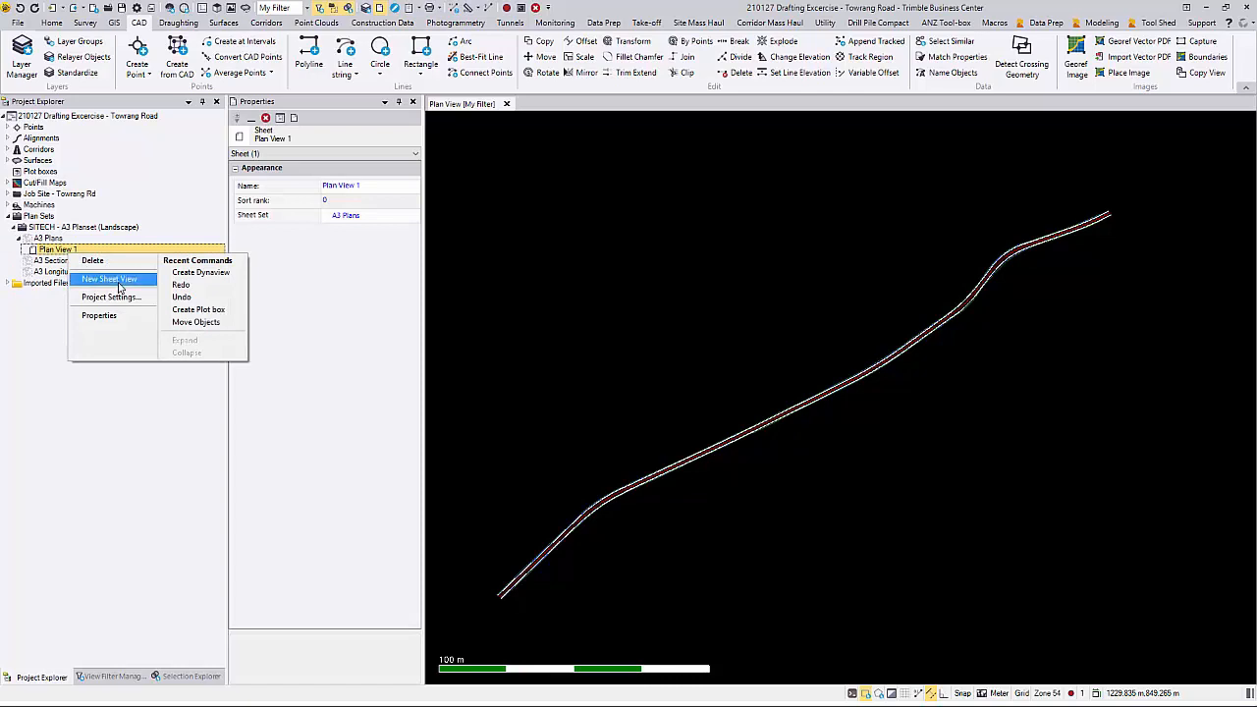
{"action": "left_click", "coordinate": [118, 285]}
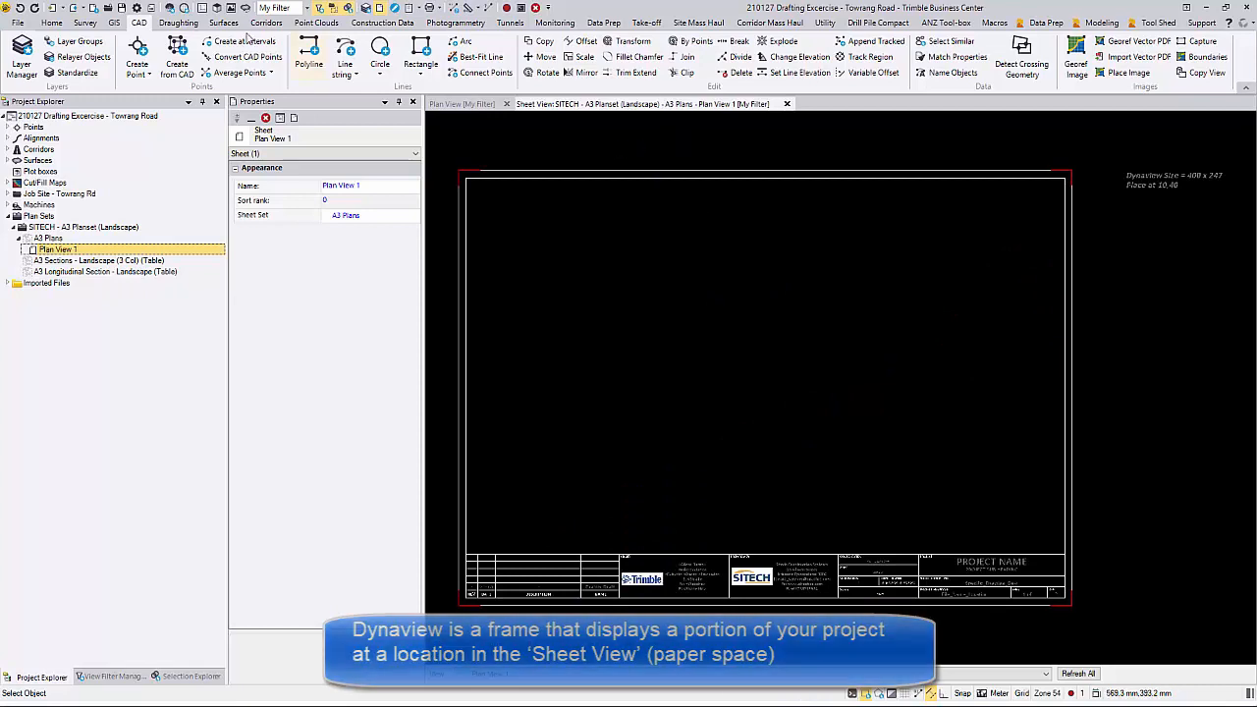
Step: Start a new Dynaview on layer SHEET - Dynaview Boxes PP and activate its frame selection
{"action": "left_click", "coordinate": [182, 23]}
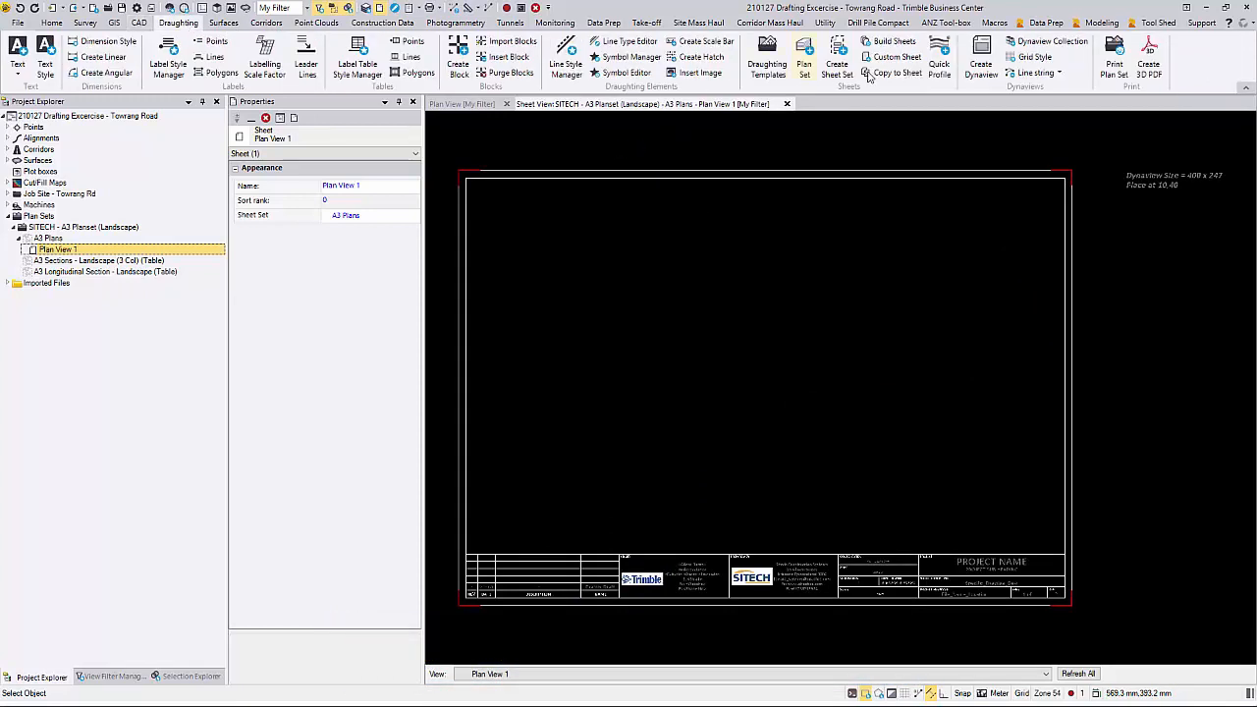
{"action": "left_click", "coordinate": [972, 66]}
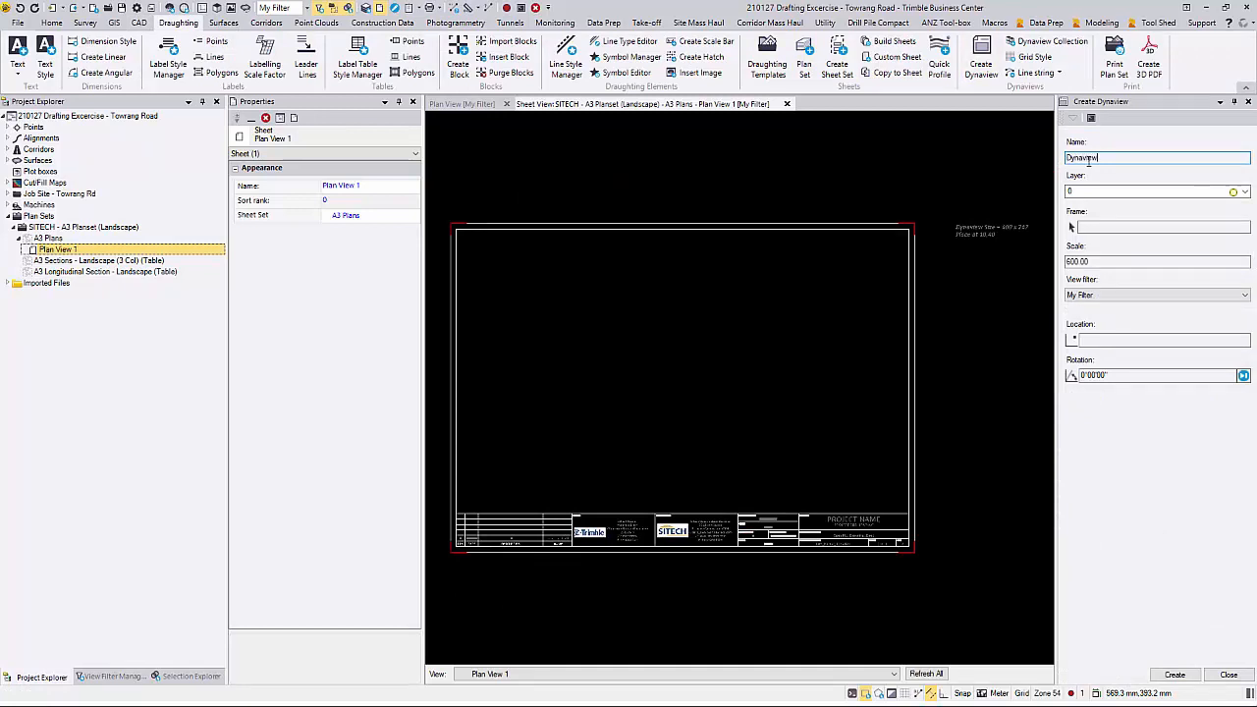
{"action": "left_click", "coordinate": [1218, 192]}
{"action": "left_click", "coordinate": [1177, 264]}
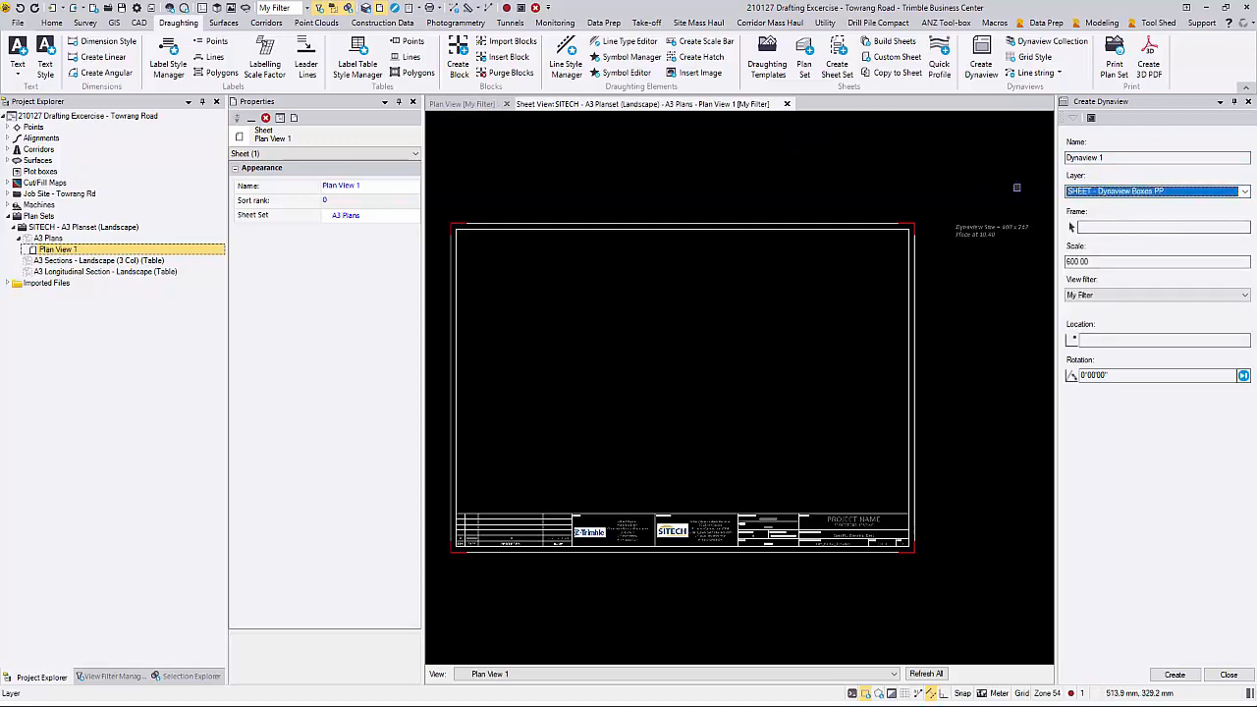
{"action": "left_click", "coordinate": [1075, 227]}
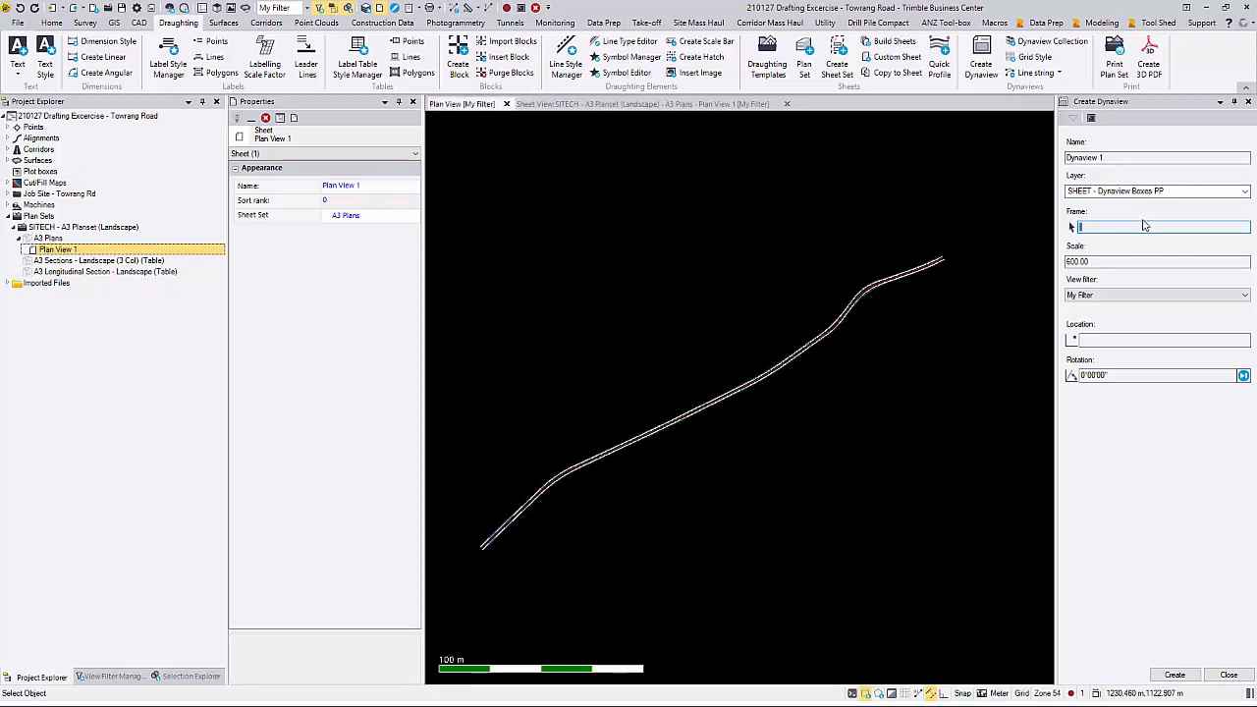
Step: Start a plot box and create its new layer SHEET - PB in the Sheet Layout - Plans group
{"action": "type", "text": "plotb"}
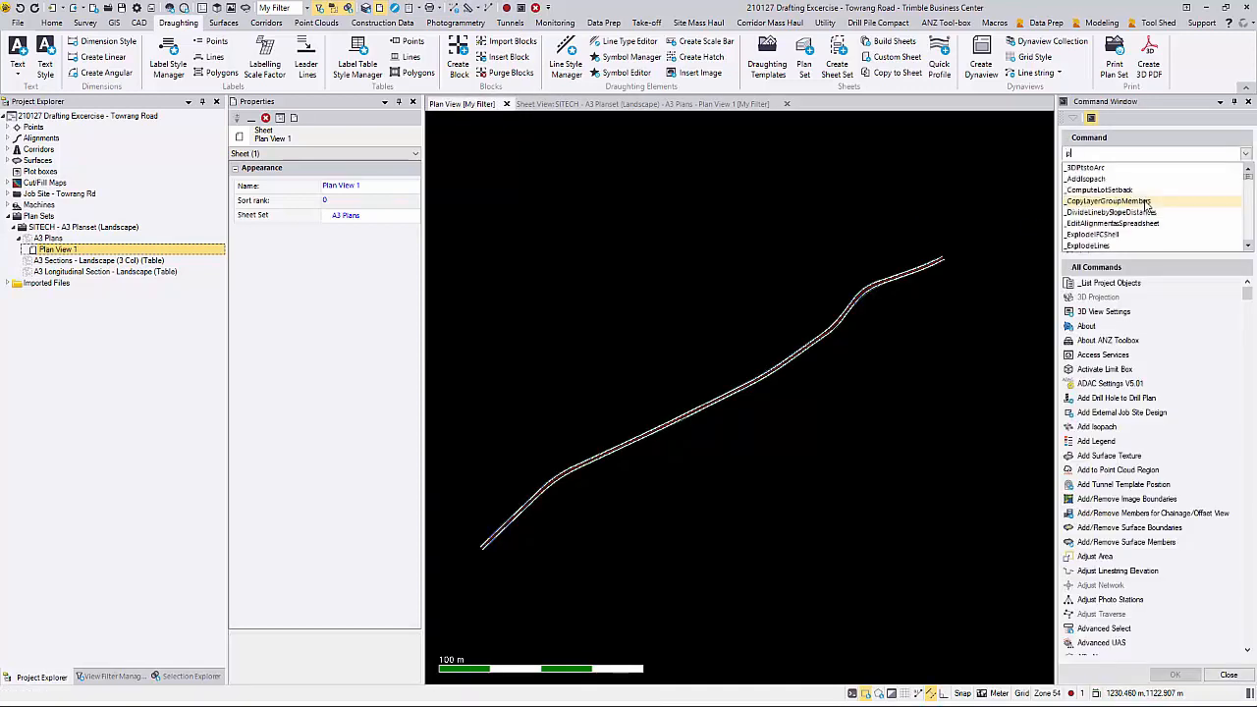
{"action": "type", "text": "o"}
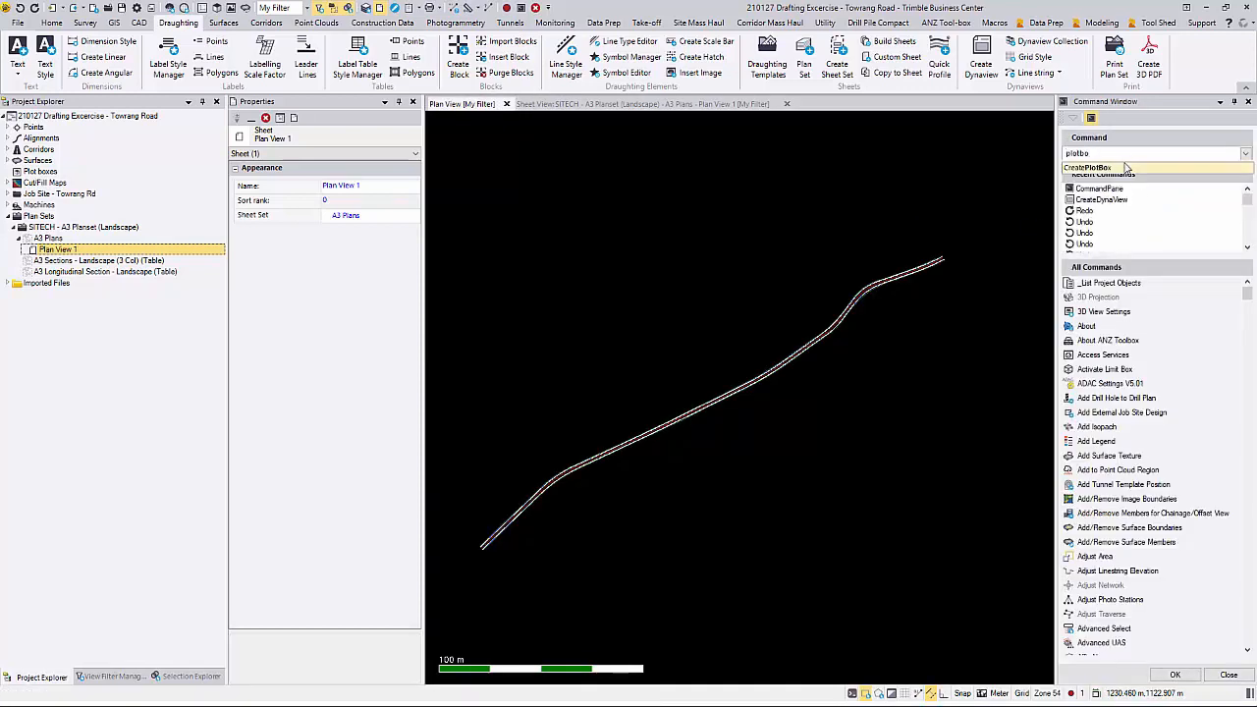
{"action": "left_click", "coordinate": [1127, 165]}
{"action": "key", "text": "Return"}
{"action": "left_click", "coordinate": [1129, 179]}
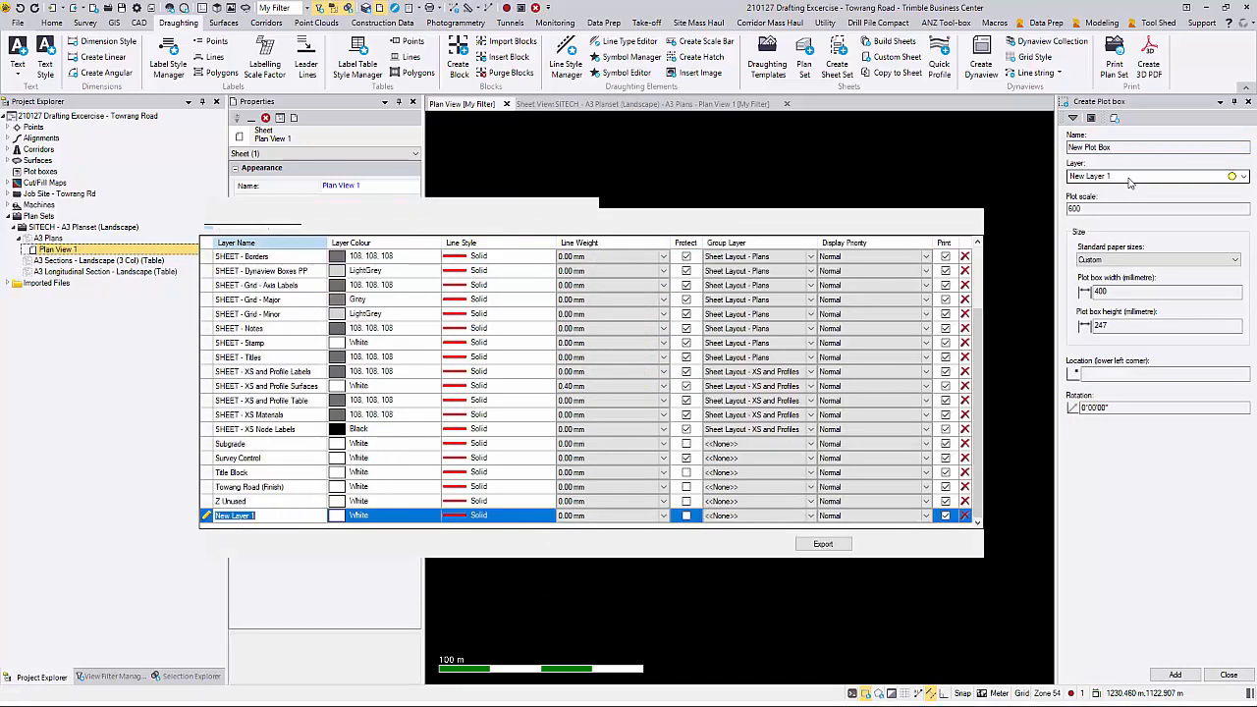
{"action": "type", "text": "SHEET - PB"}
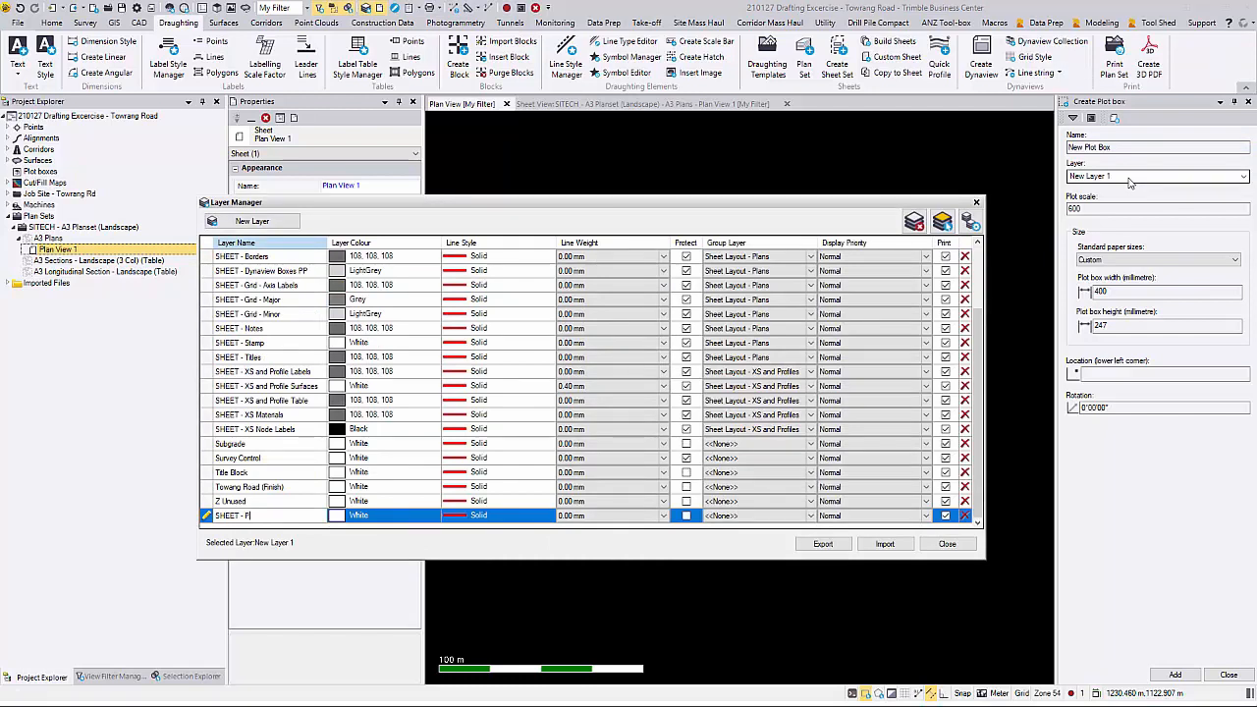
{"action": "left_click", "coordinate": [808, 517]}
{"action": "left_click", "coordinate": [810, 516]}
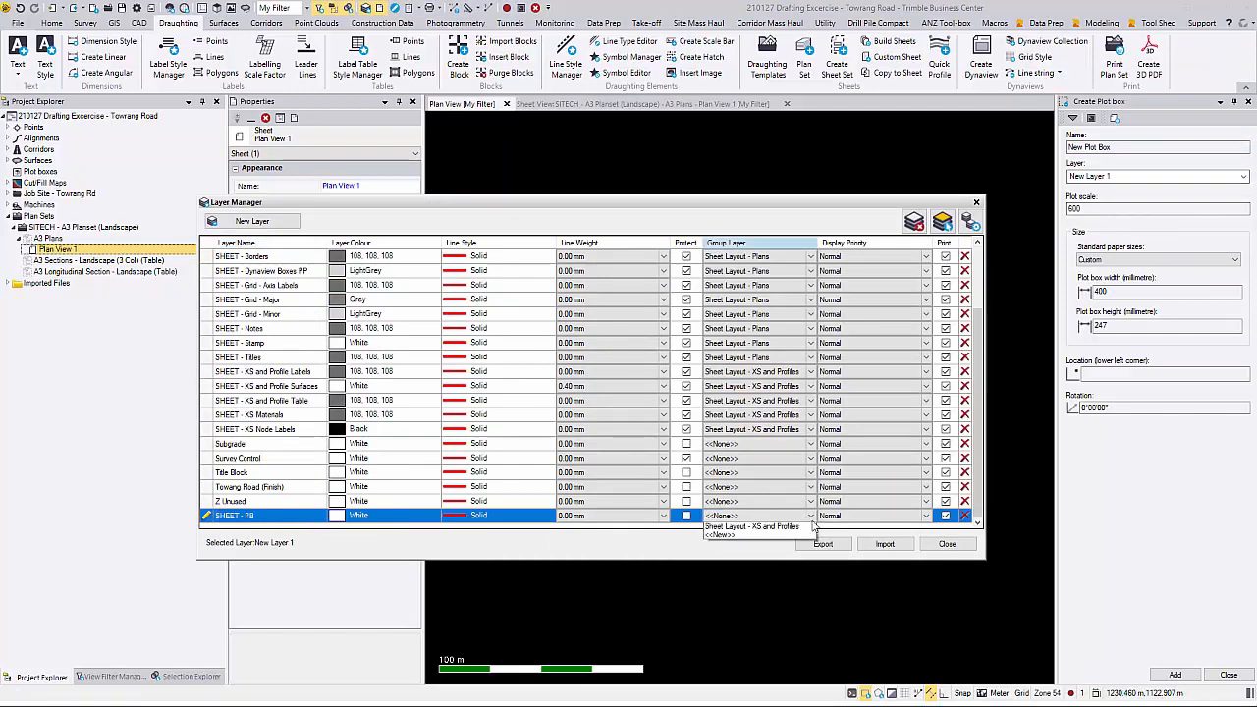
{"action": "left_click", "coordinate": [746, 536]}
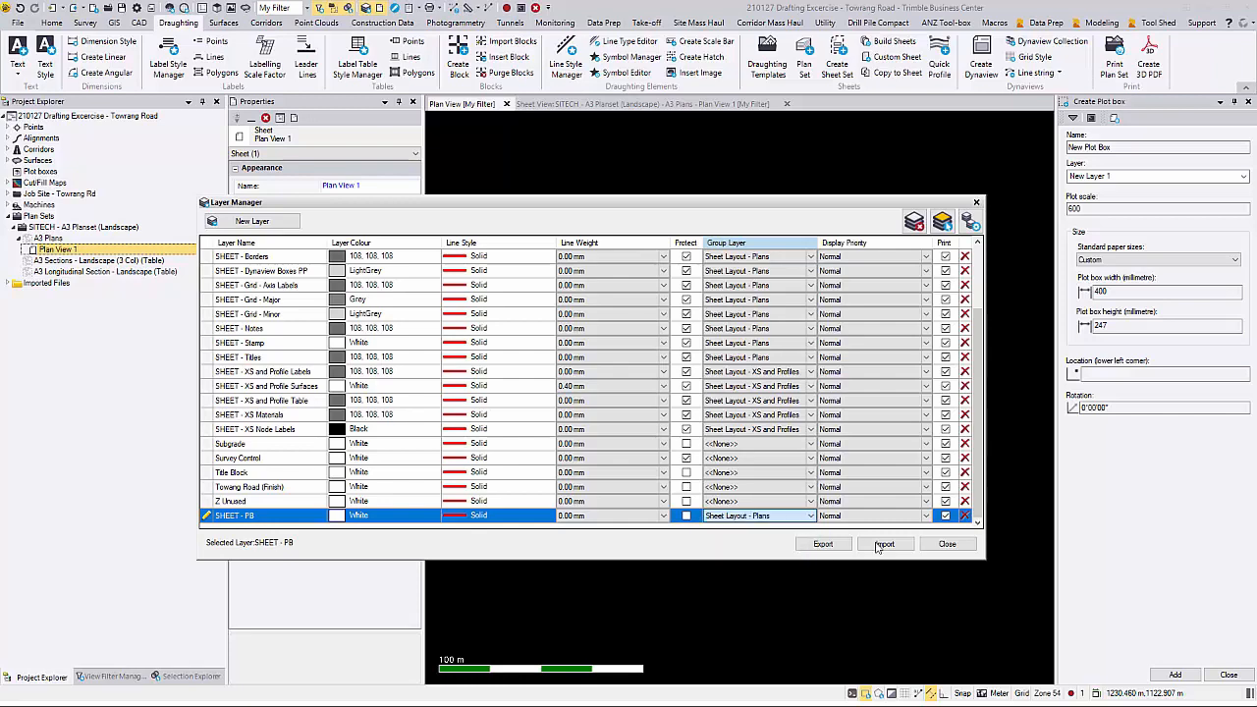
{"action": "left_click", "coordinate": [947, 544]}
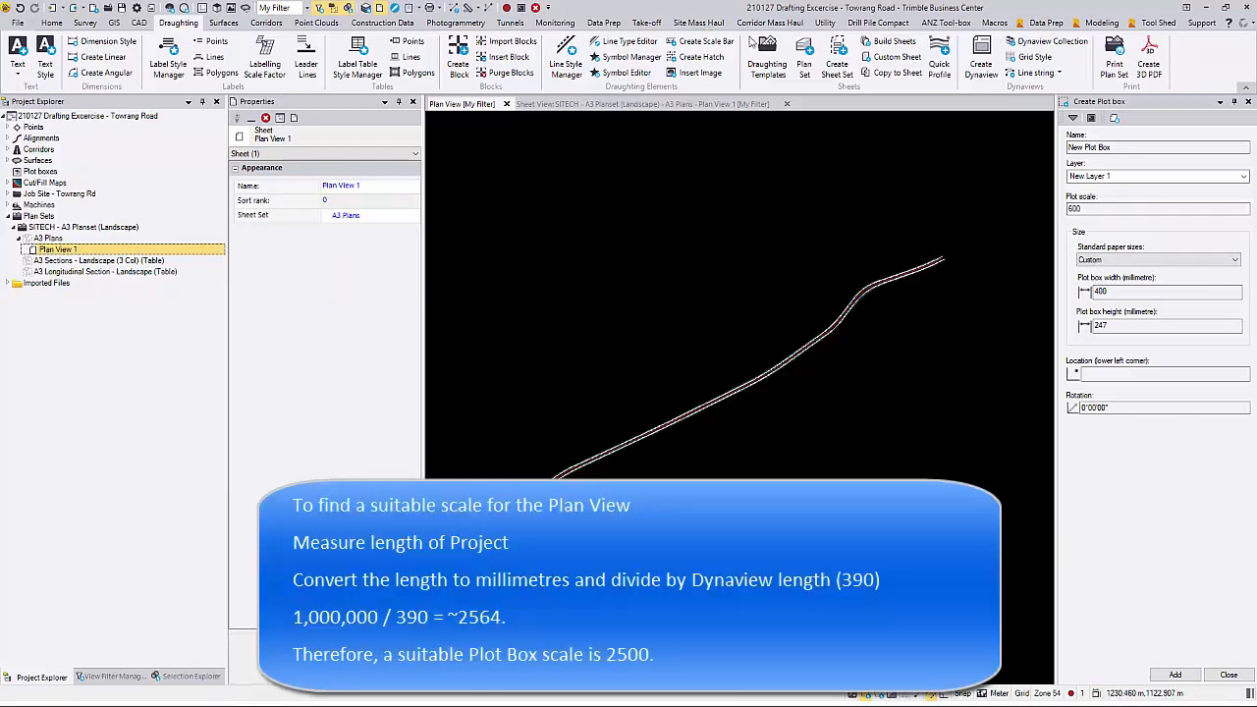
Step: Measure the overall horizontal extent of the road in the plan view to work out a suitable plot scale
{"action": "left_click", "coordinate": [1090, 209]}
{"action": "left_click", "coordinate": [480, 9]}
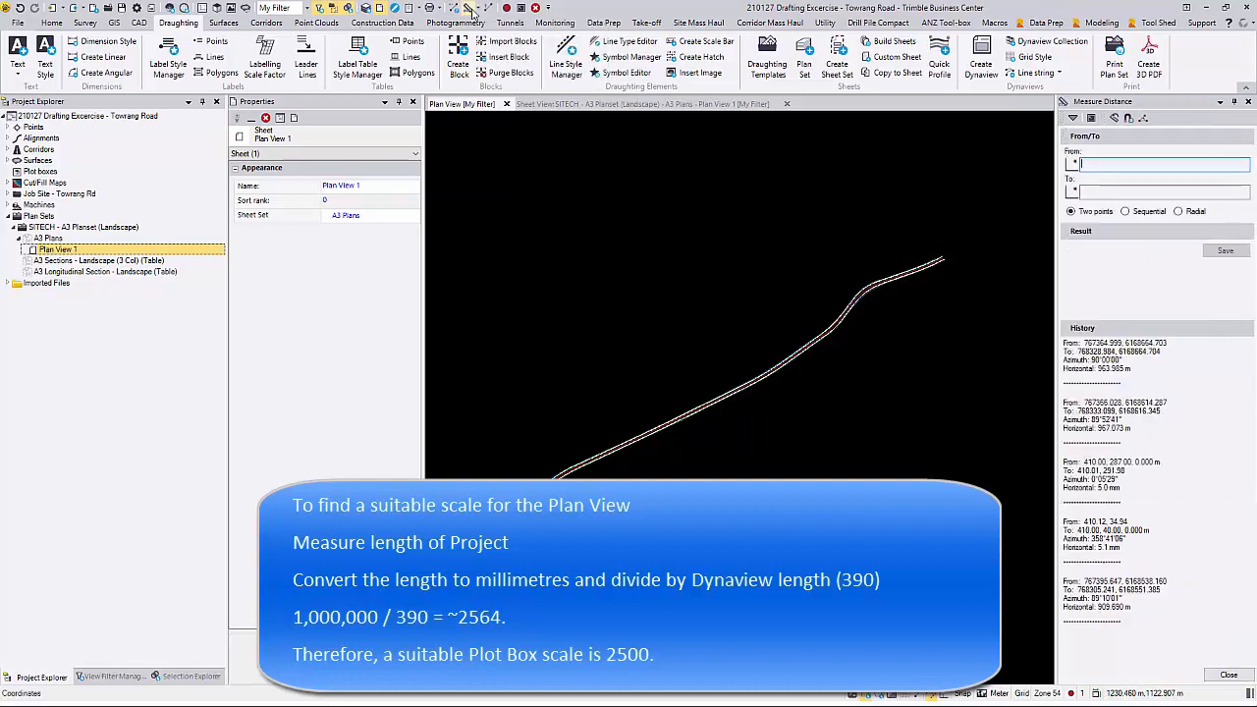
{"action": "left_click", "coordinate": [432, 184]}
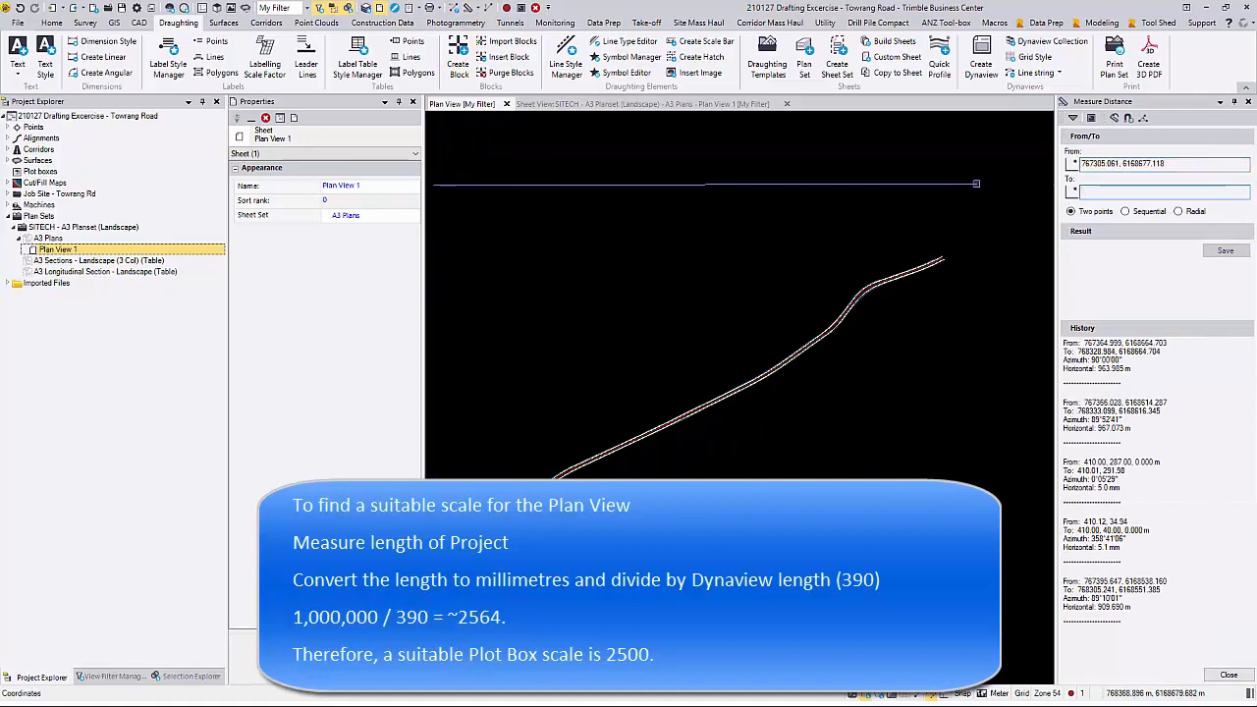
{"action": "left_click", "coordinate": [976, 184]}
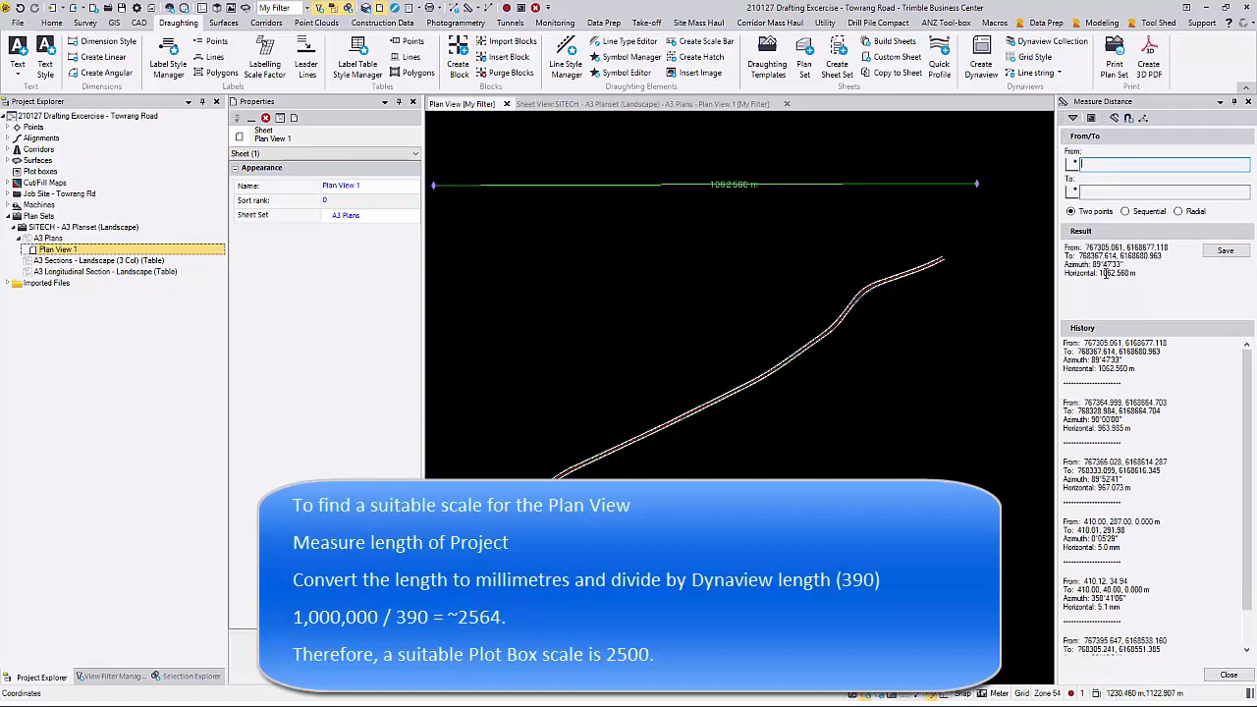
{"action": "left_click_drag", "start_coordinate": [1098, 273], "coordinate": [1140, 272]}
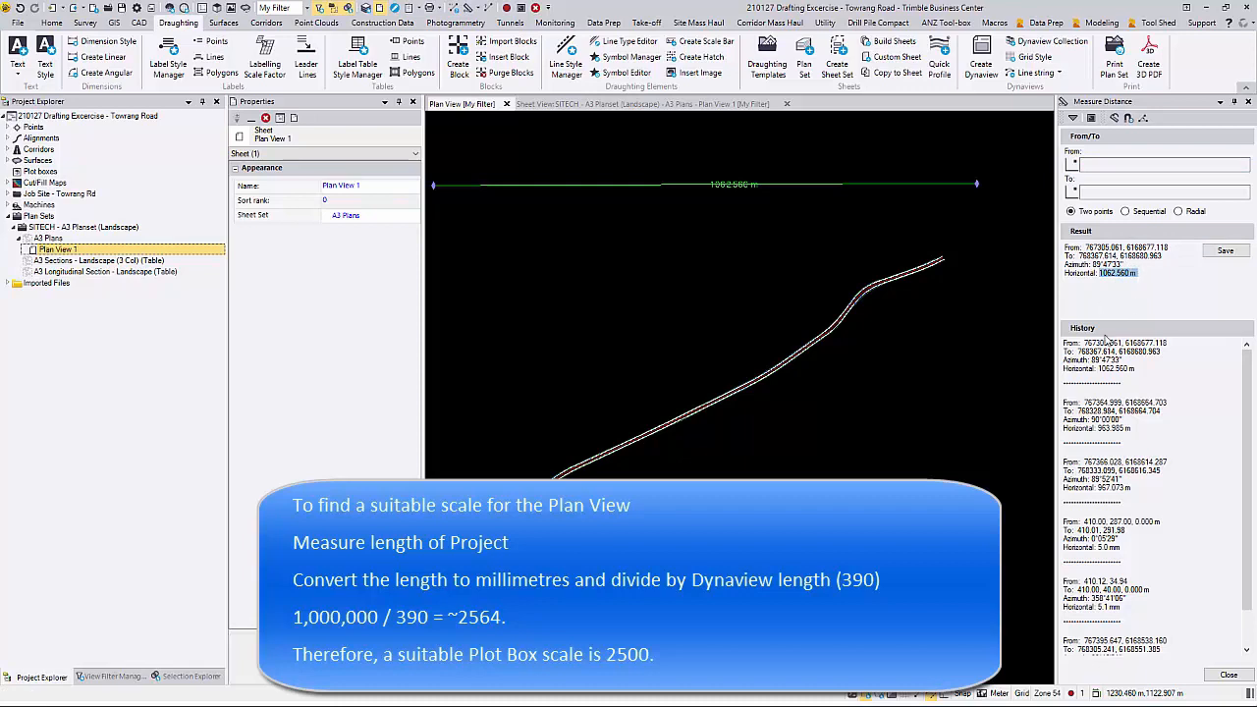
{"action": "left_click", "coordinate": [1228, 674]}
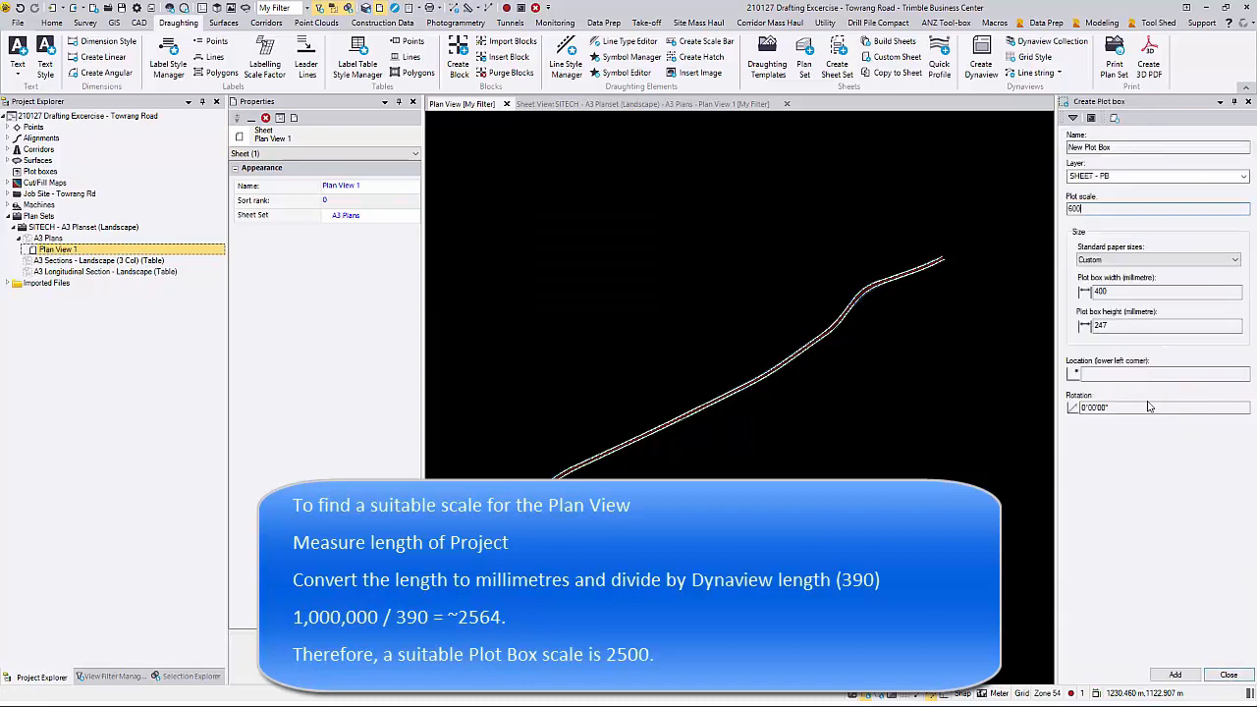
Step: Set the plot box scale to 2500 and check its 400 x 247 mm size against the sheet's Dynaview size note
{"action": "left_click_drag", "start_coordinate": [1096, 208], "coordinate": [1067, 208]}
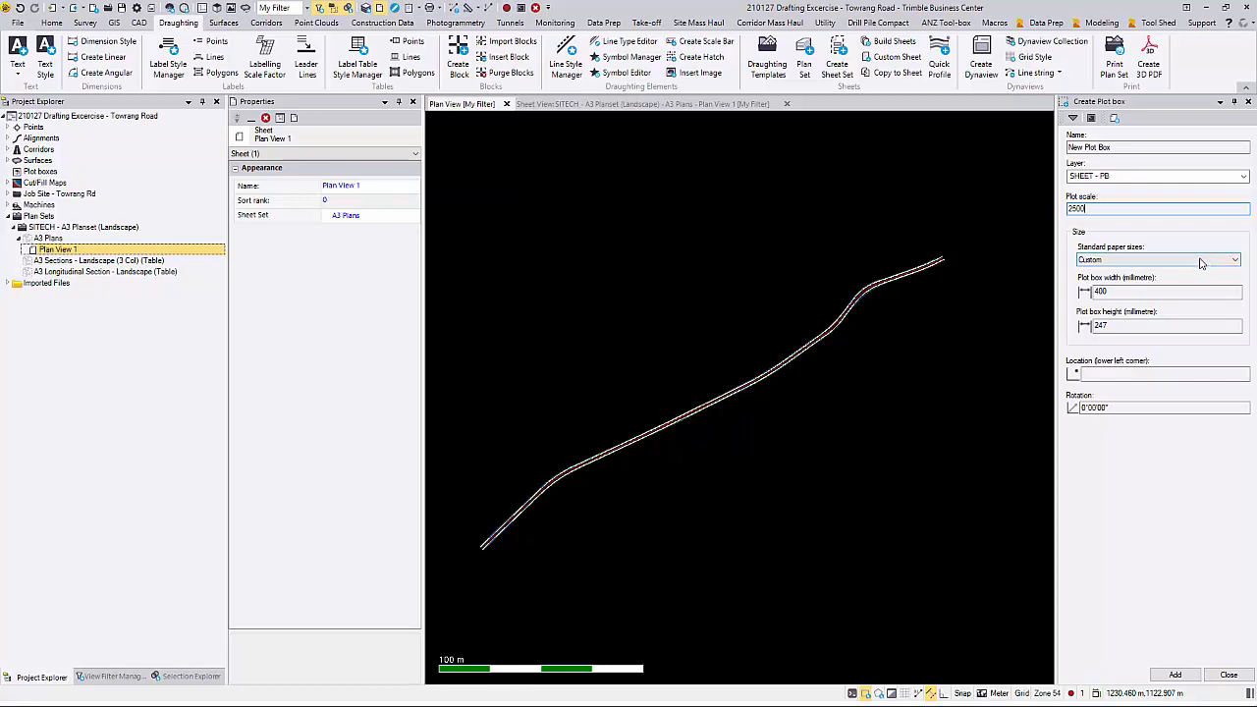
{"action": "left_click", "coordinate": [1115, 290]}
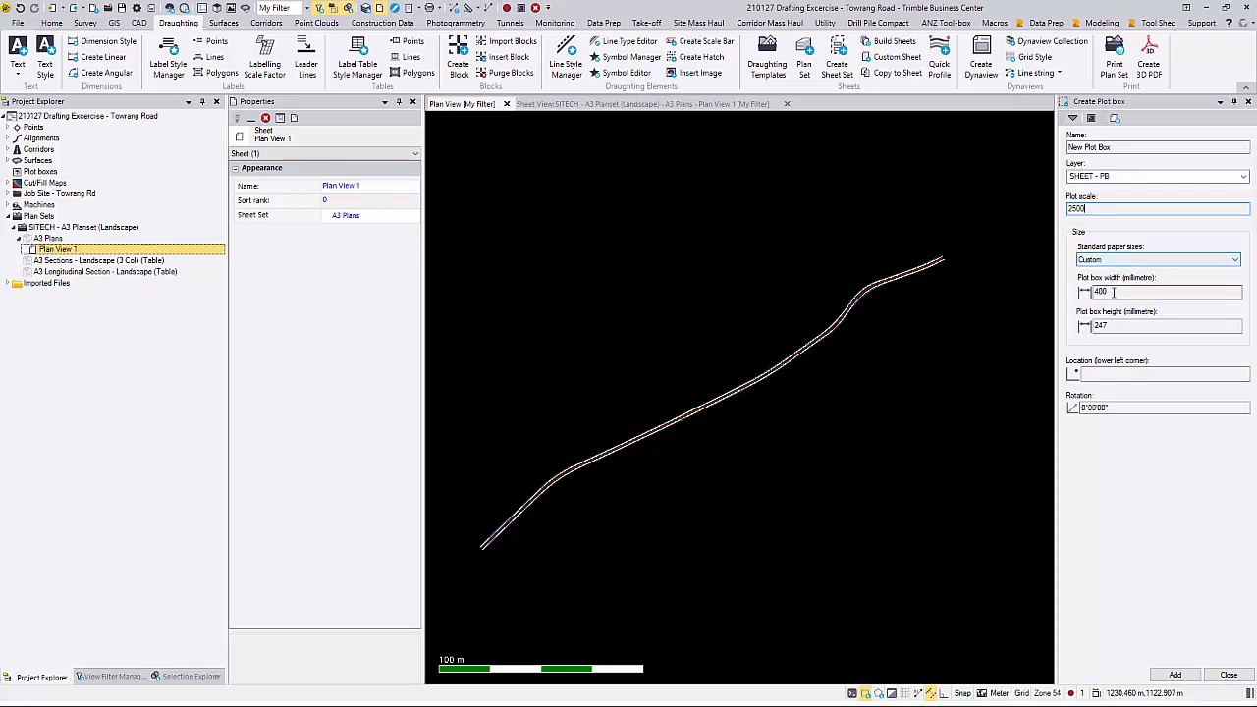
{"action": "left_click", "coordinate": [663, 104]}
{"action": "scroll", "coordinate": [846, 251], "scroll_direction": "up", "scroll_amount": 5}
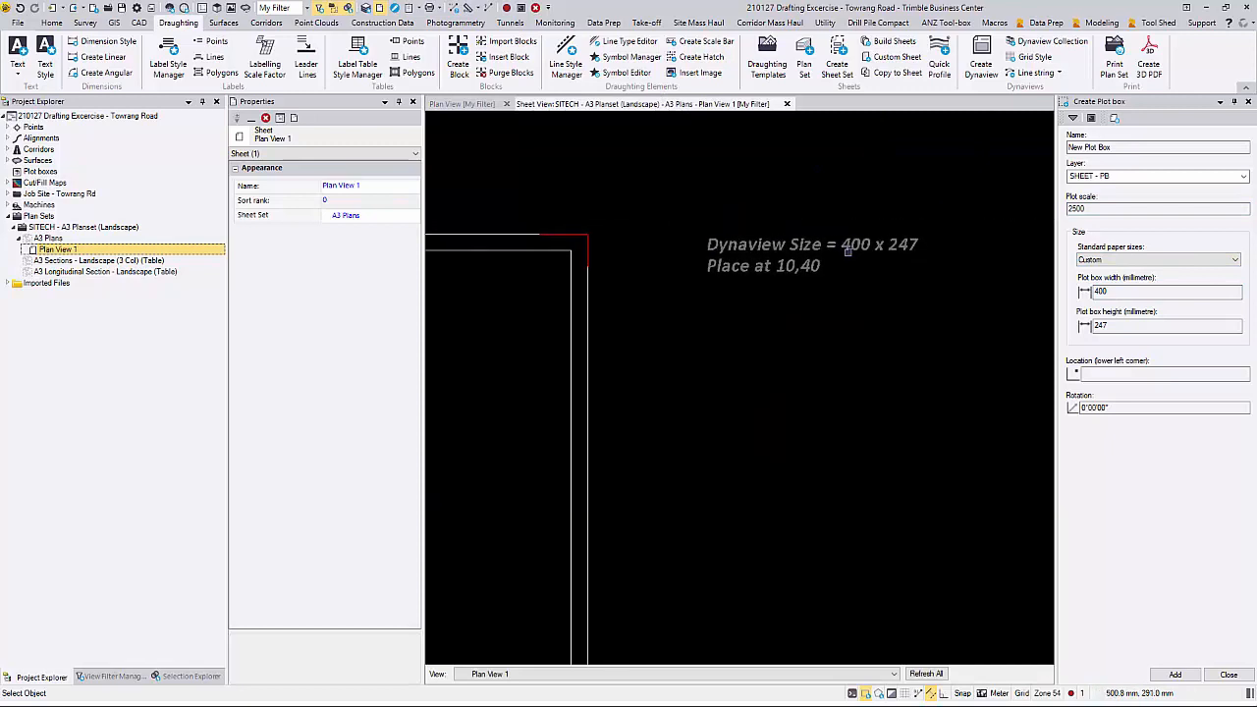
{"action": "scroll", "coordinate": [847, 250], "scroll_direction": "up", "scroll_amount": 2}
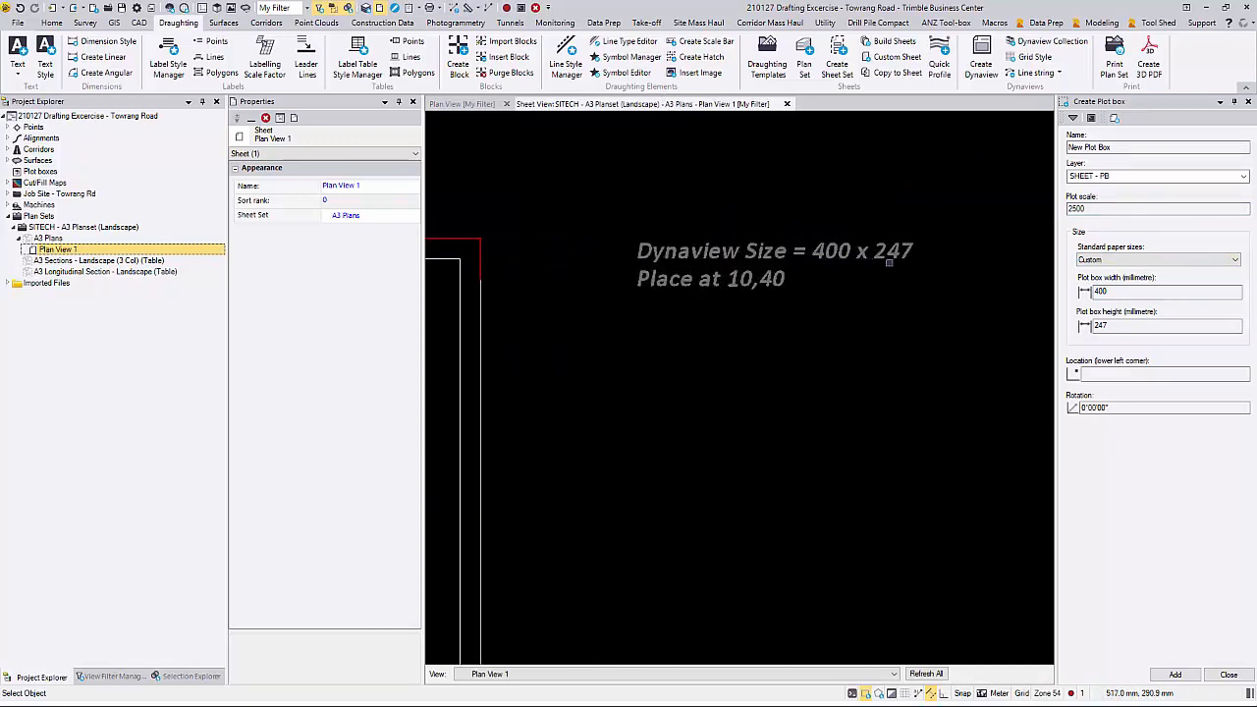
{"action": "left_click", "coordinate": [1111, 292]}
{"action": "key", "text": "Tab"}
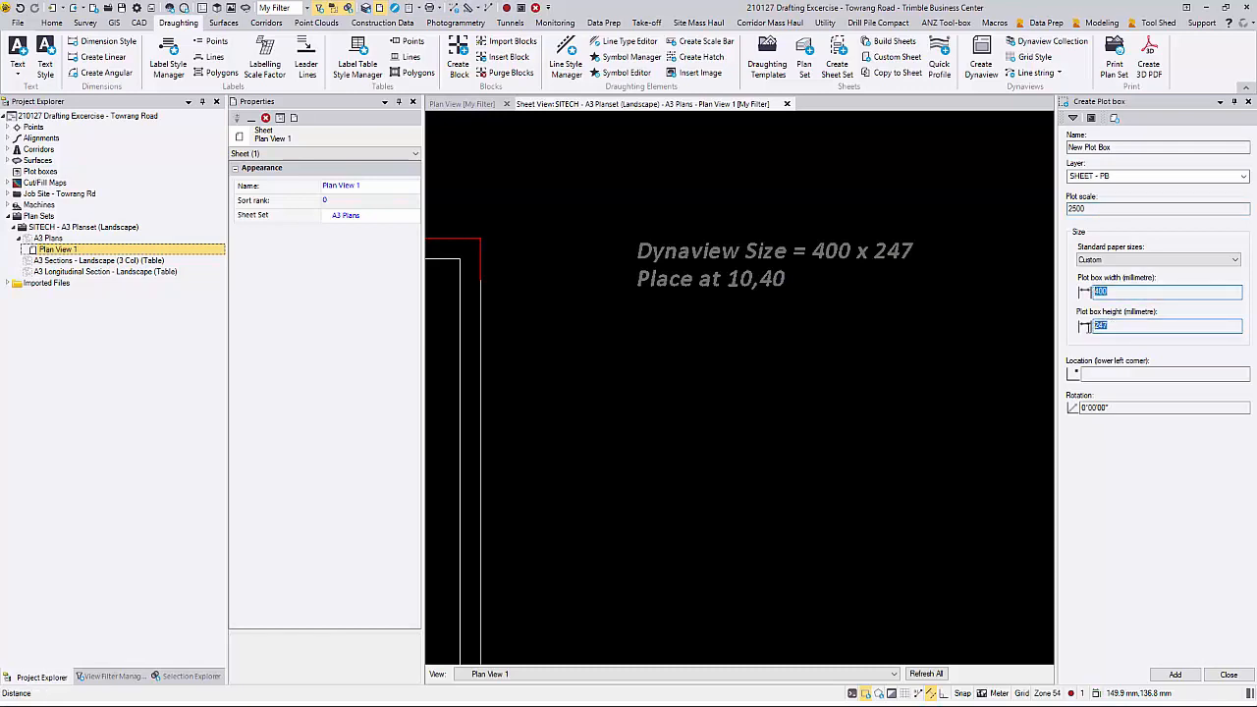
Step: Add the plot box in the plan view with its lower left corner just beyond the road's southwest end
{"action": "left_click", "coordinate": [464, 104]}
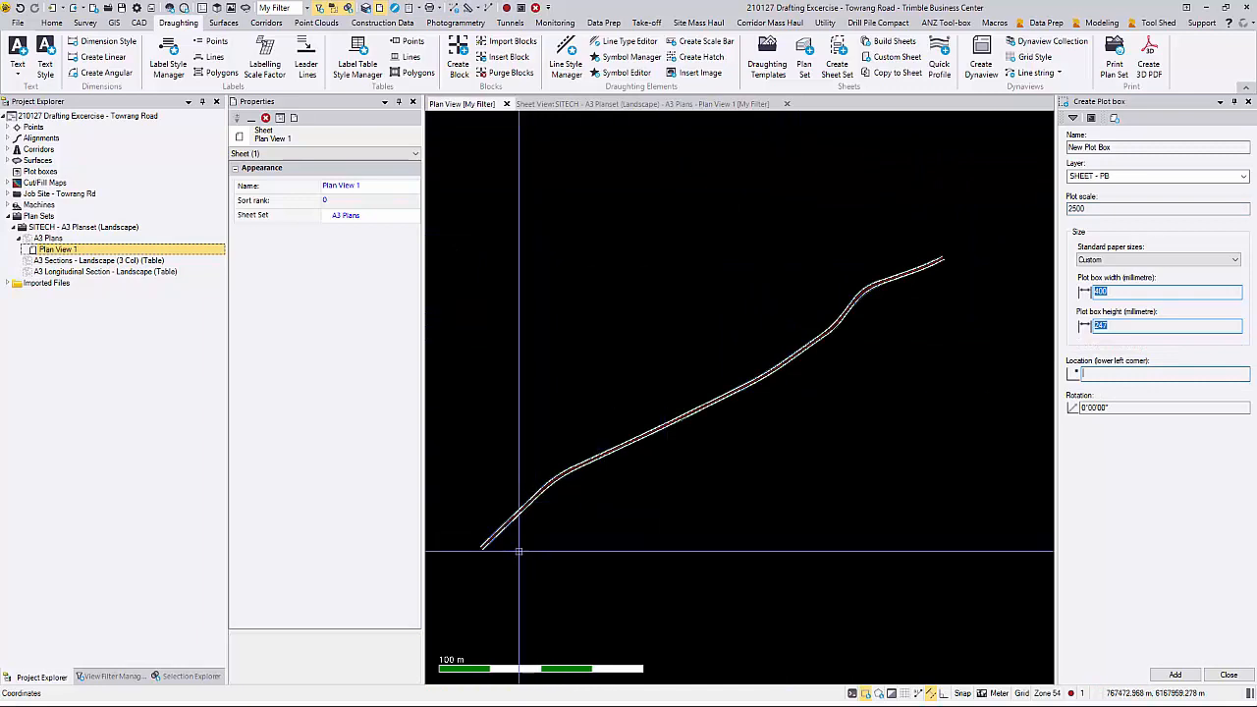
{"action": "left_click", "coordinate": [461, 562]}
{"action": "left_click", "coordinate": [1176, 675]}
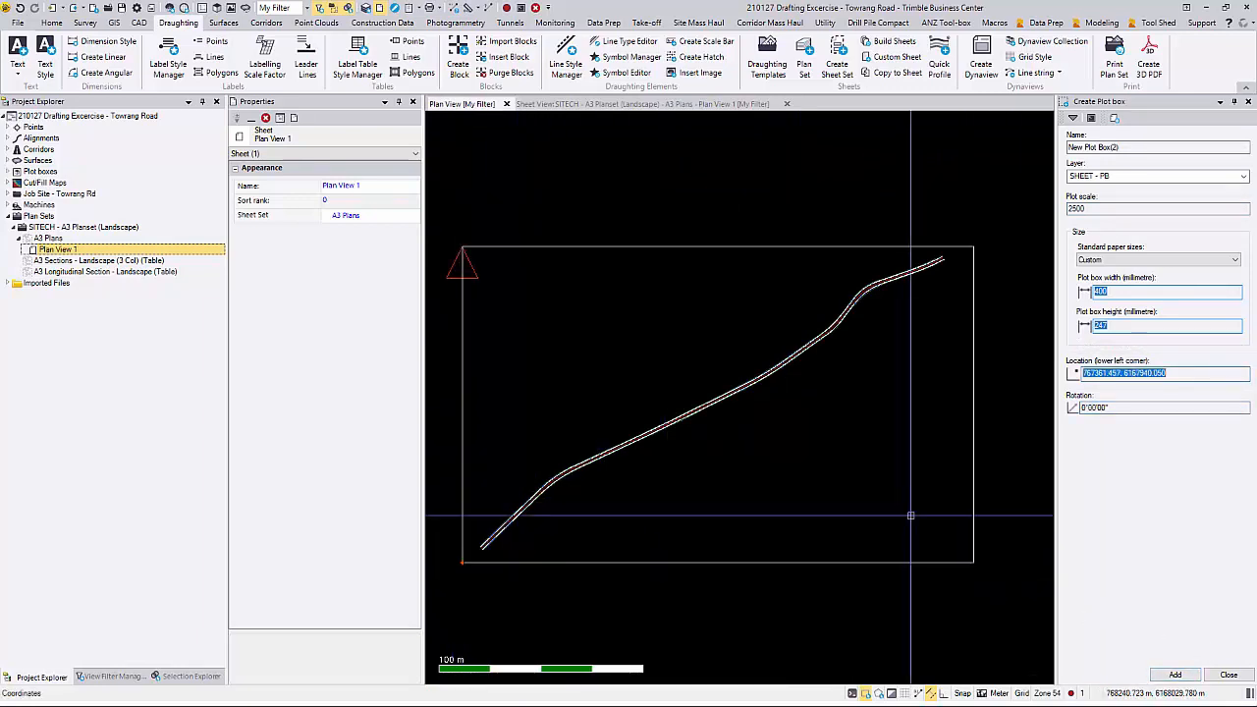
Step: Move the plot box about 8 m west and 4 m north so it frames the road more evenly
{"action": "left_click", "coordinate": [140, 22]}
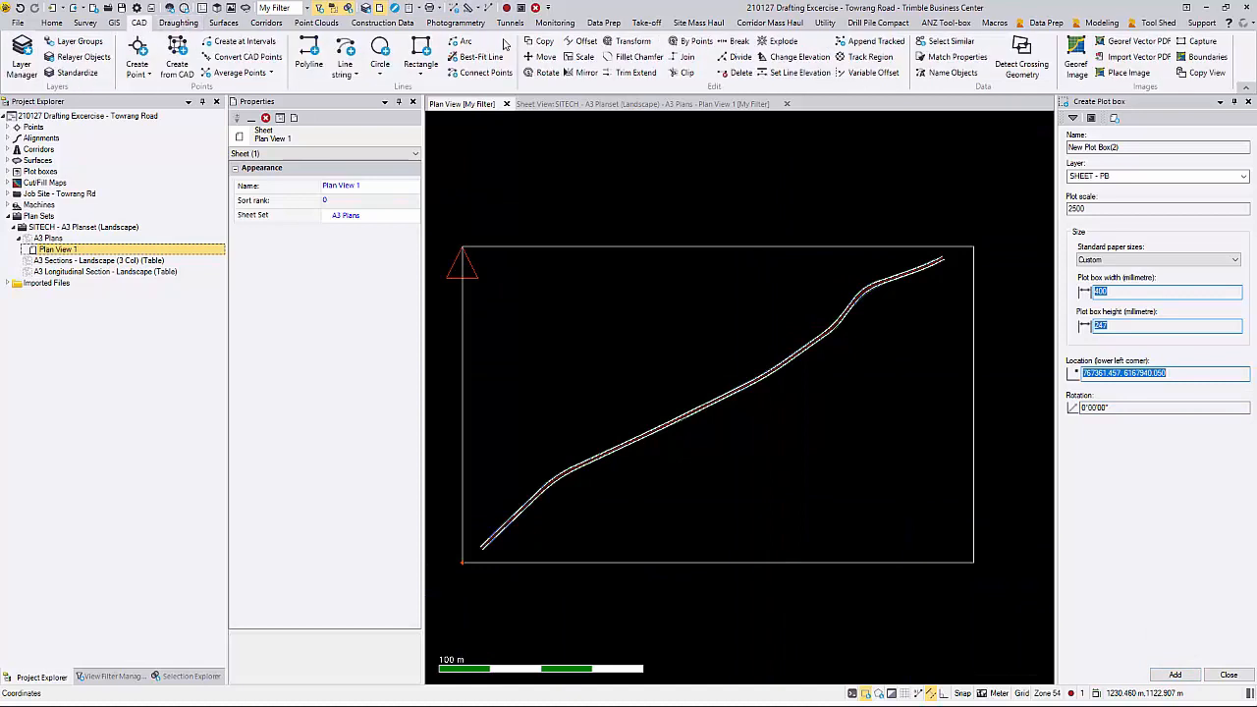
{"action": "left_click", "coordinate": [530, 59]}
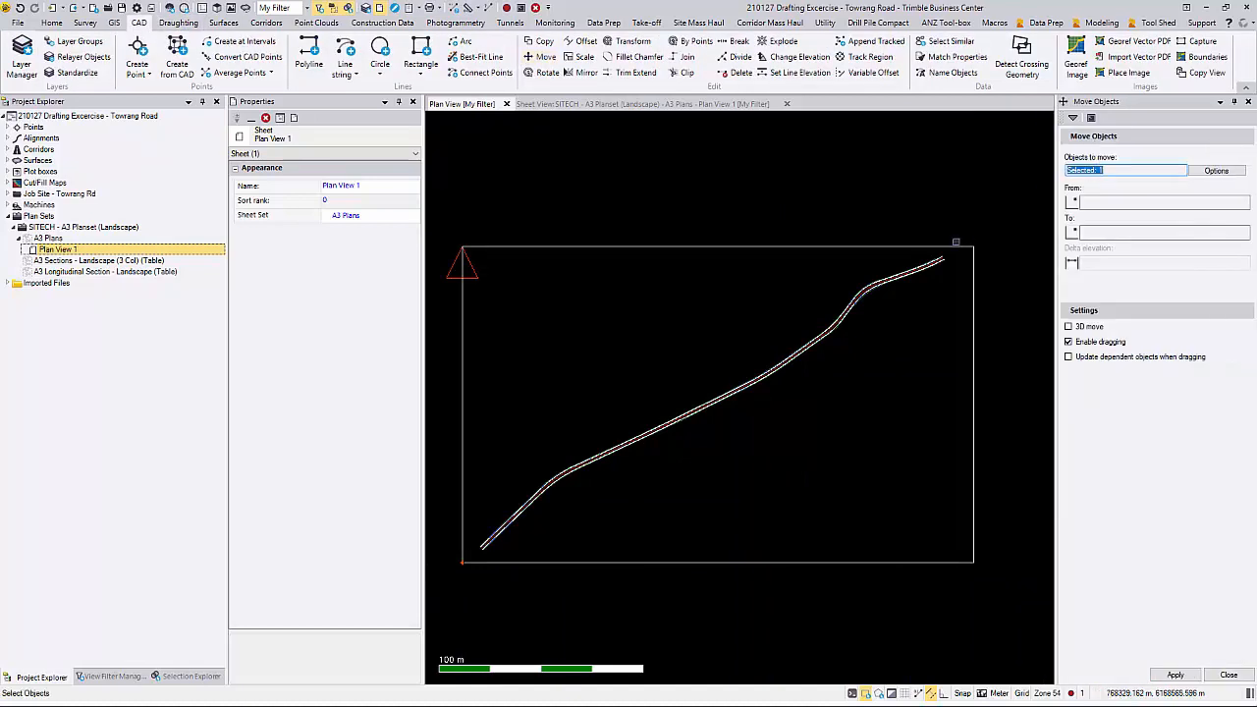
{"action": "left_click", "coordinate": [957, 247]}
{"action": "left_click", "coordinate": [1095, 196]}
{"action": "left_click", "coordinate": [924, 332]}
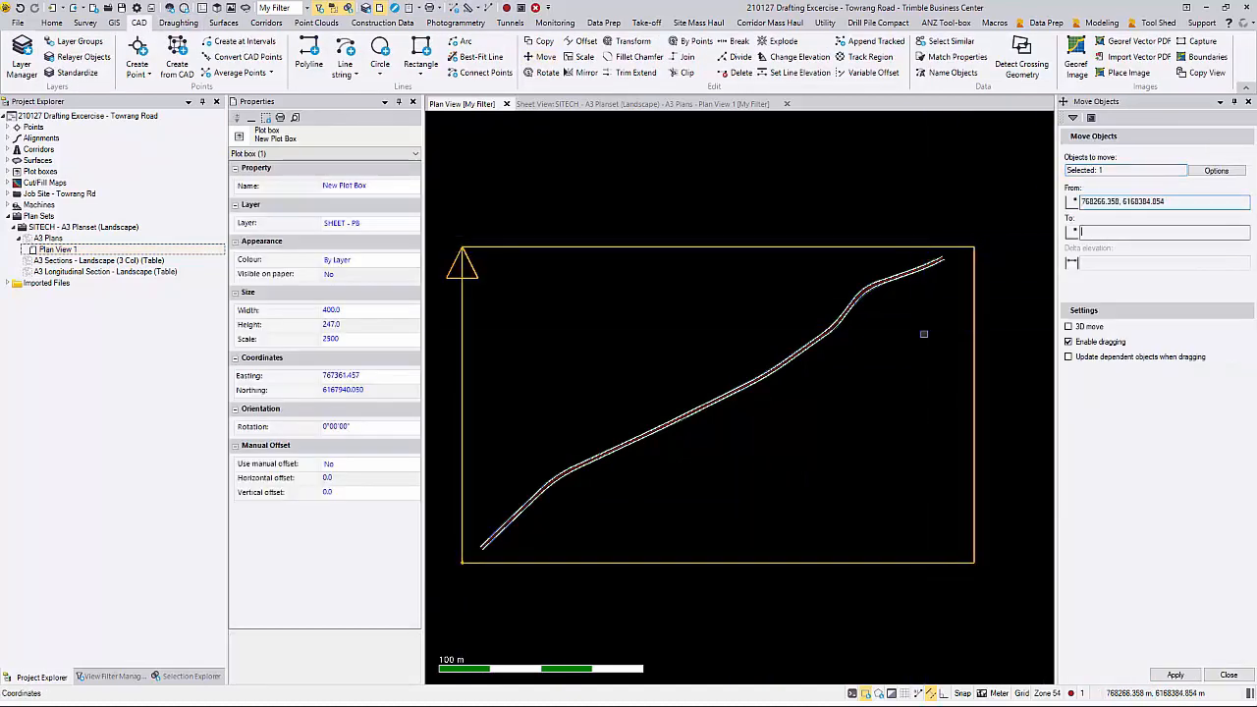
{"action": "left_click", "coordinate": [920, 330]}
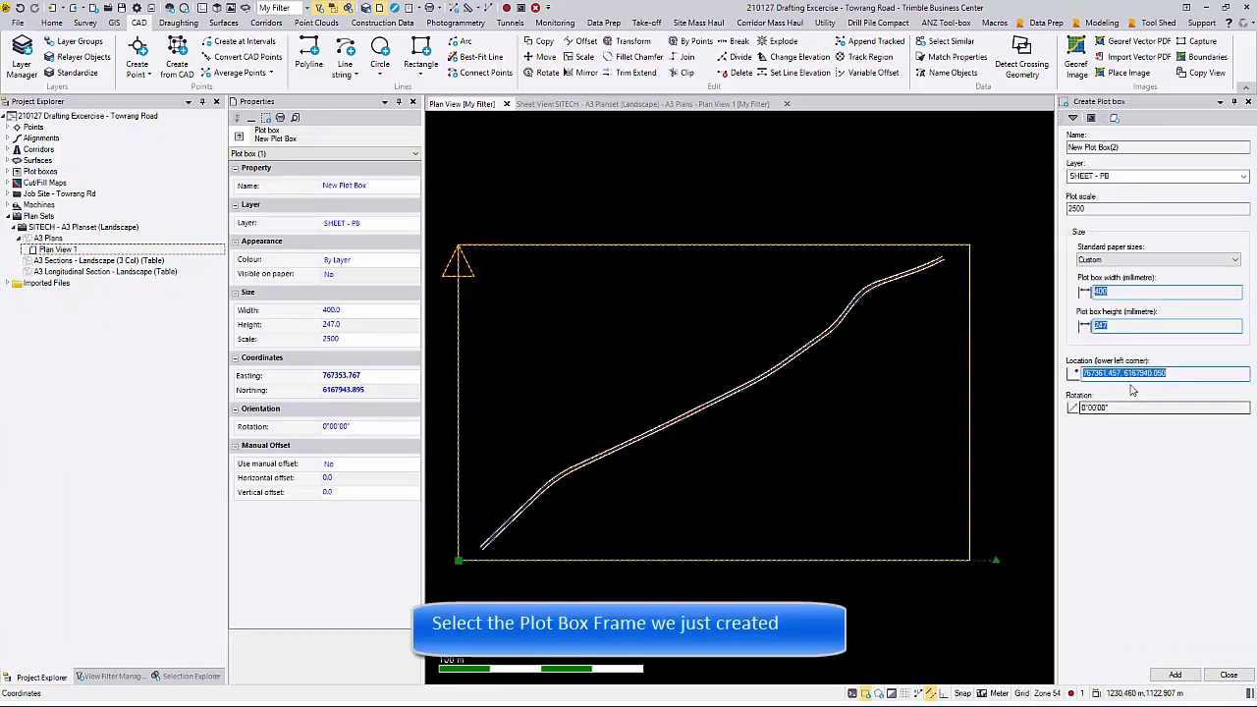
Step: Start a new Dynaview framed by the plot box, with scale 2500 and the Drafting - Plan View filter
{"action": "left_click", "coordinate": [1228, 676]}
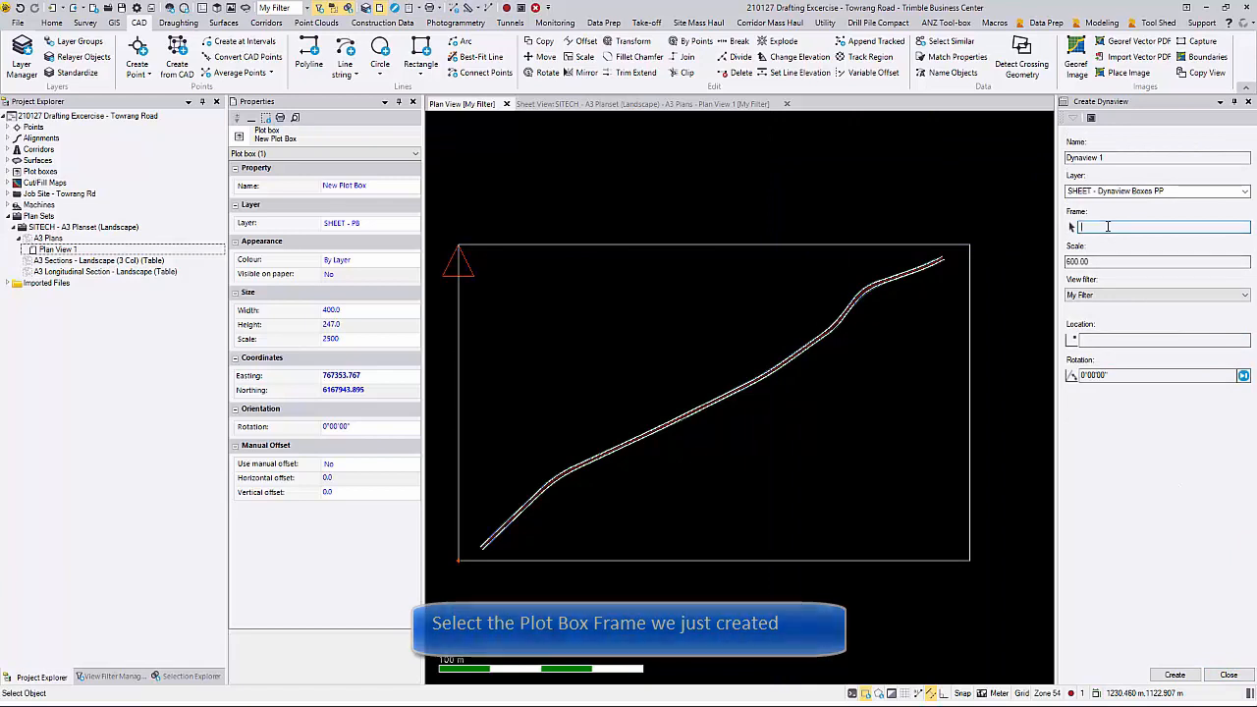
{"action": "left_click", "coordinate": [958, 244]}
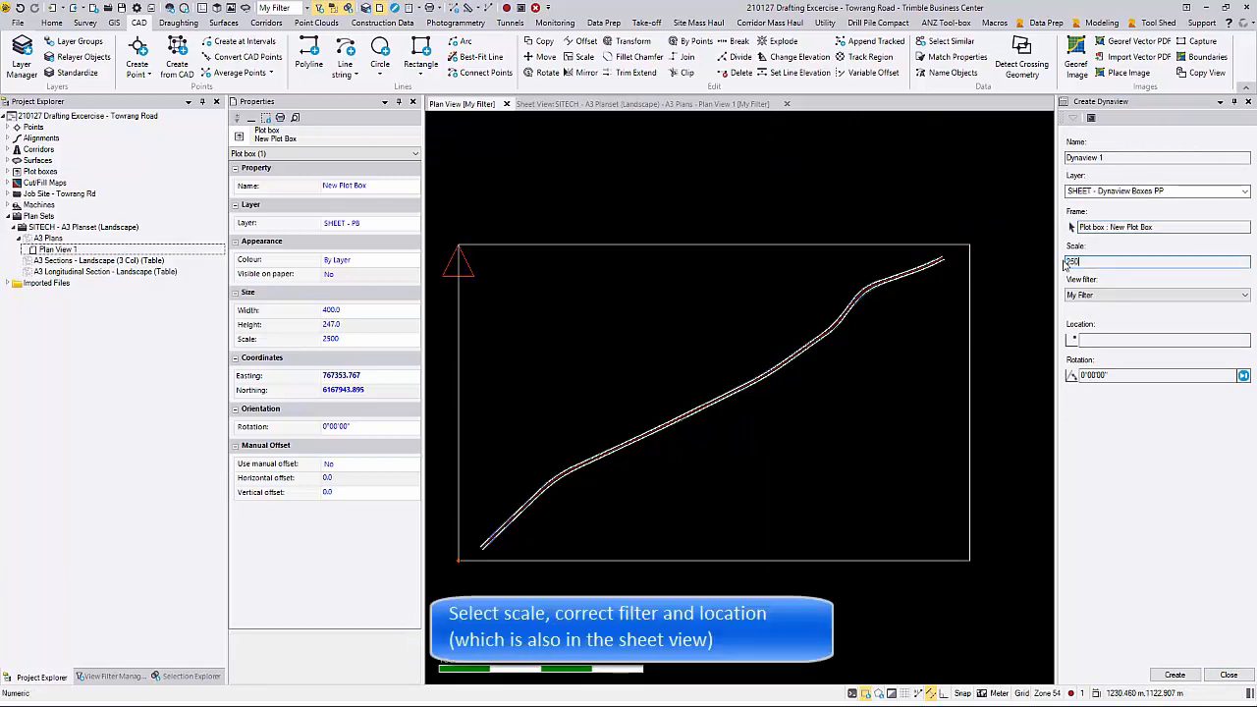
{"action": "left_click", "coordinate": [1078, 295]}
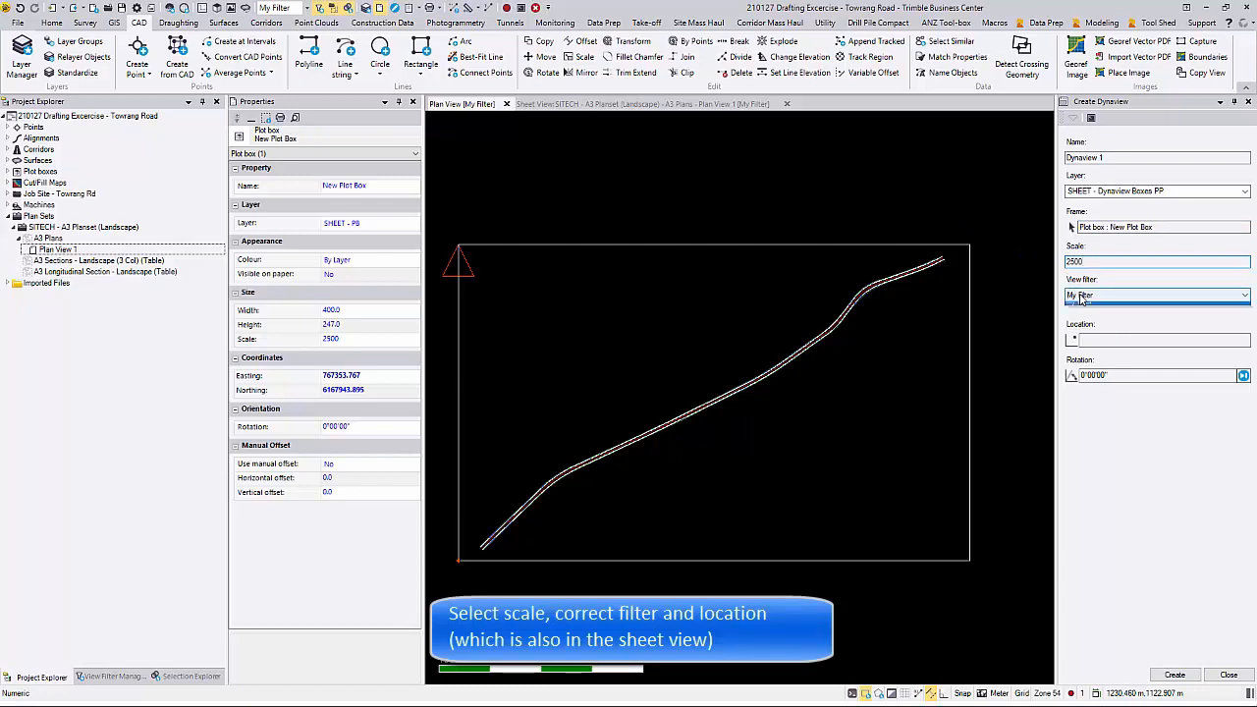
{"action": "left_click", "coordinate": [1100, 324]}
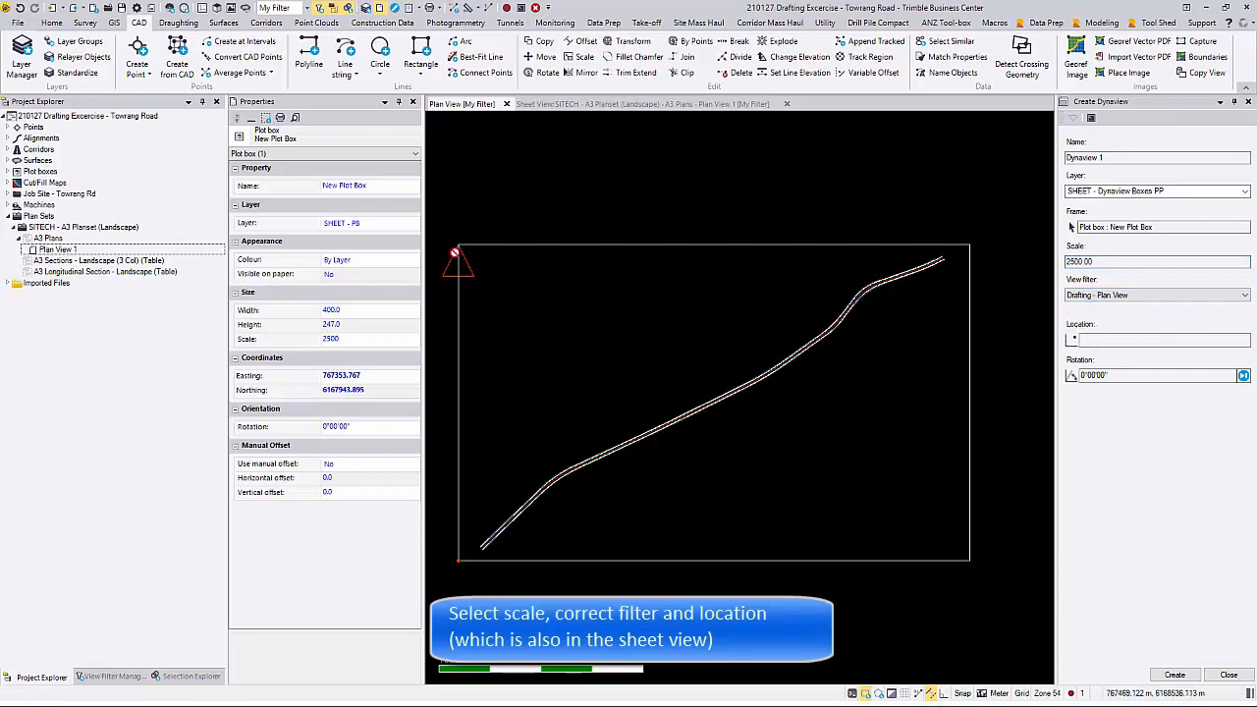
Step: Create the Dynaview on the Plan View 1 sheet at location 10,40
{"action": "left_click", "coordinate": [1130, 341]}
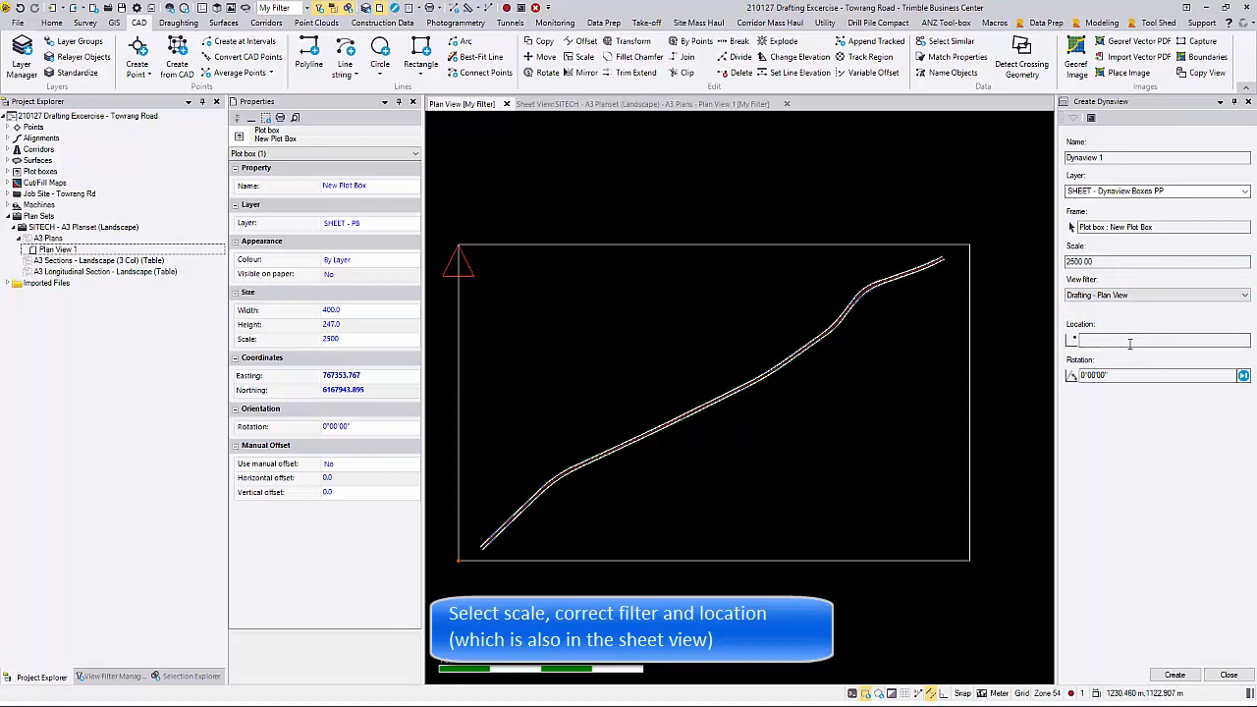
{"action": "left_click", "coordinate": [551, 104]}
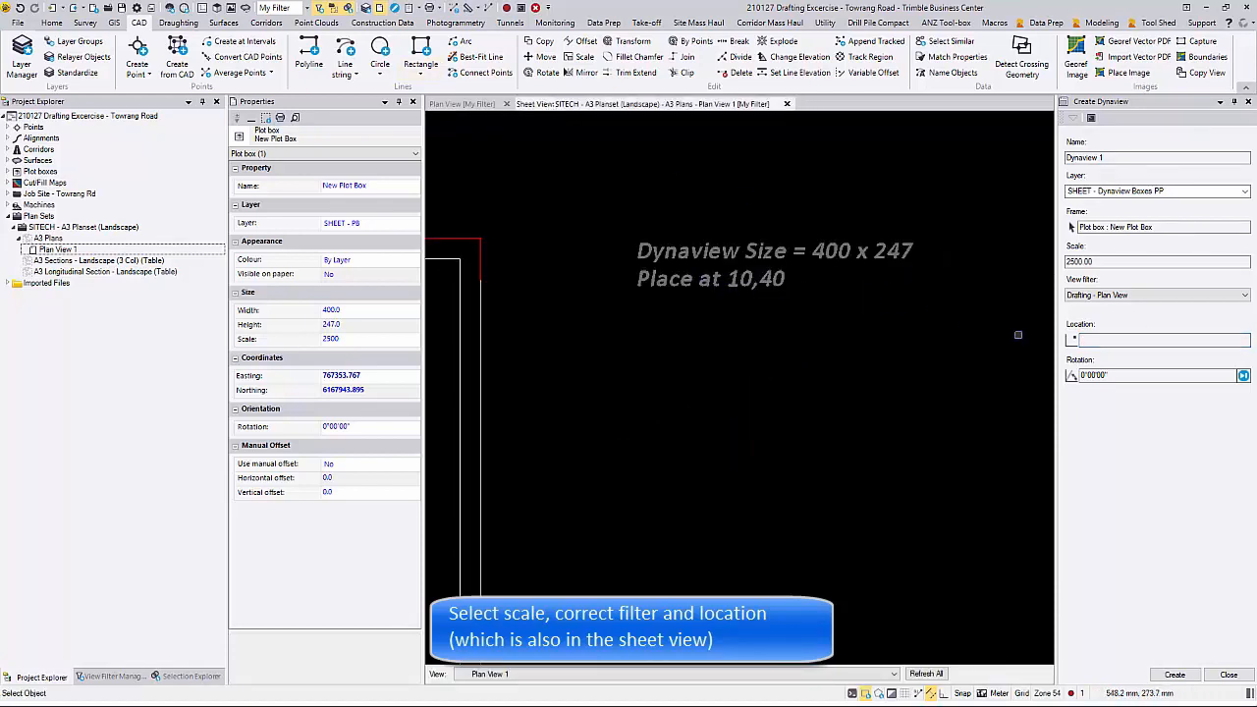
{"action": "left_click", "coordinate": [1112, 341]}
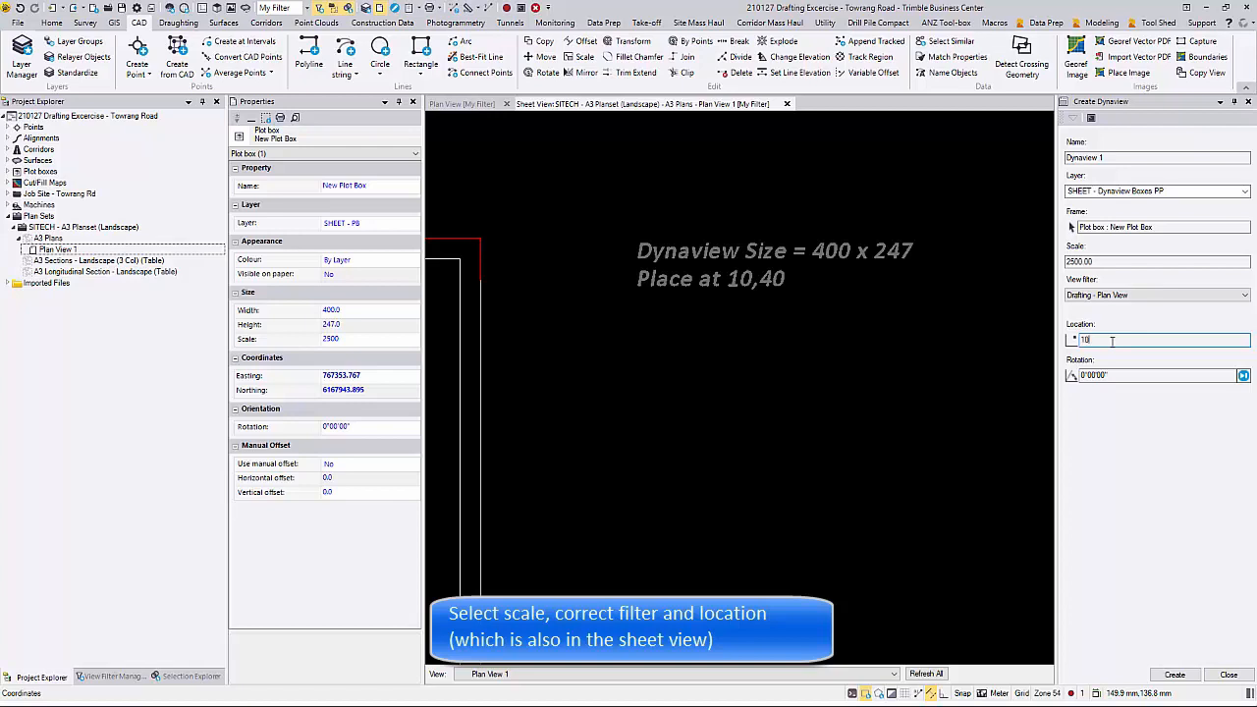
{"action": "type", "text": "10,40"}
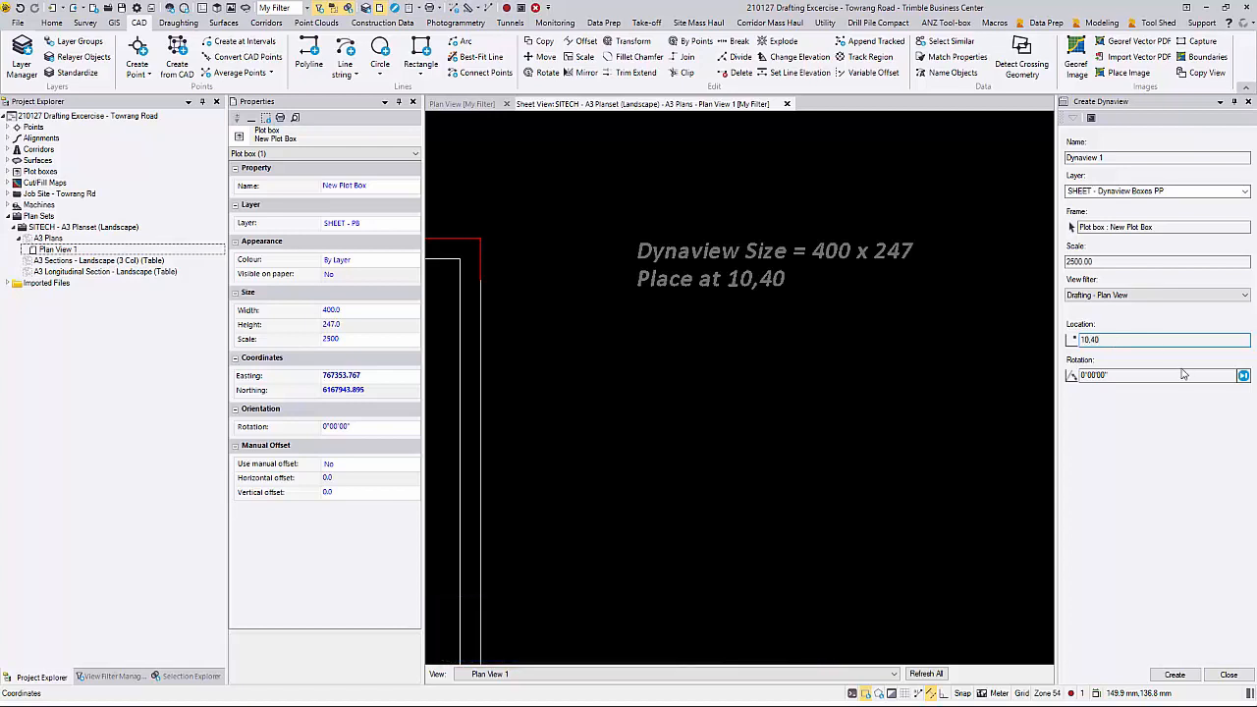
{"action": "left_click", "coordinate": [1126, 376]}
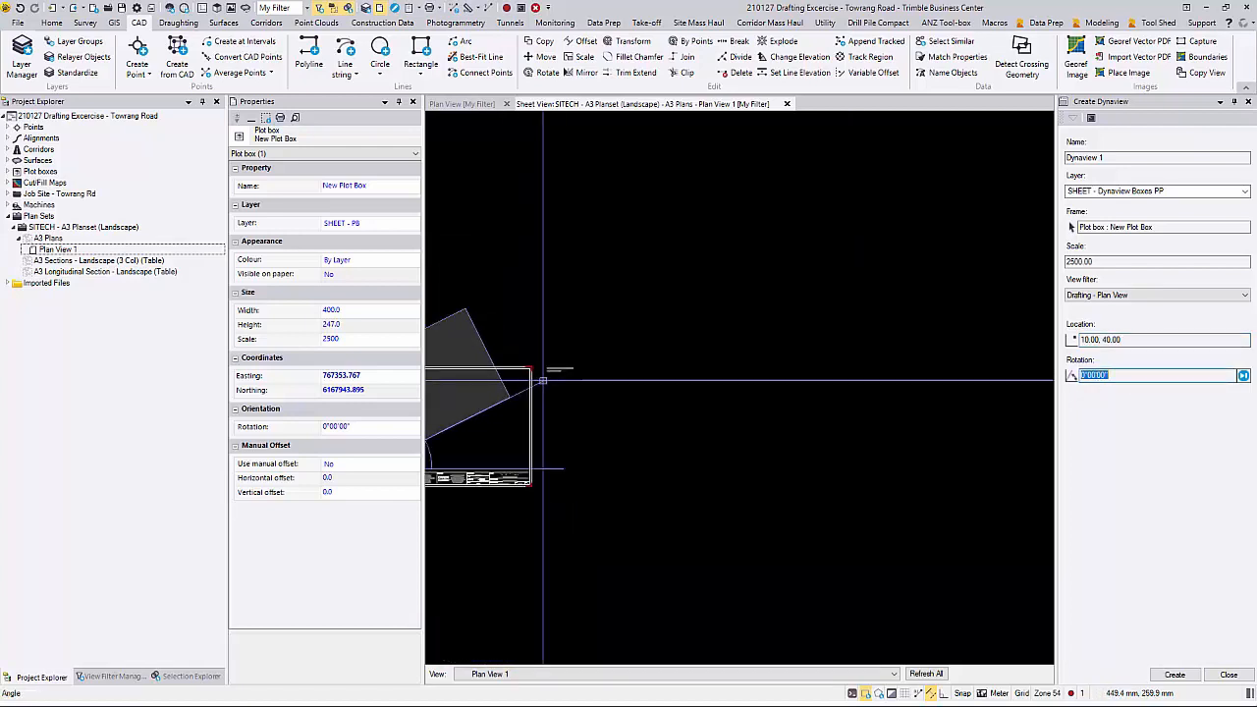
{"action": "left_click", "coordinate": [1185, 680]}
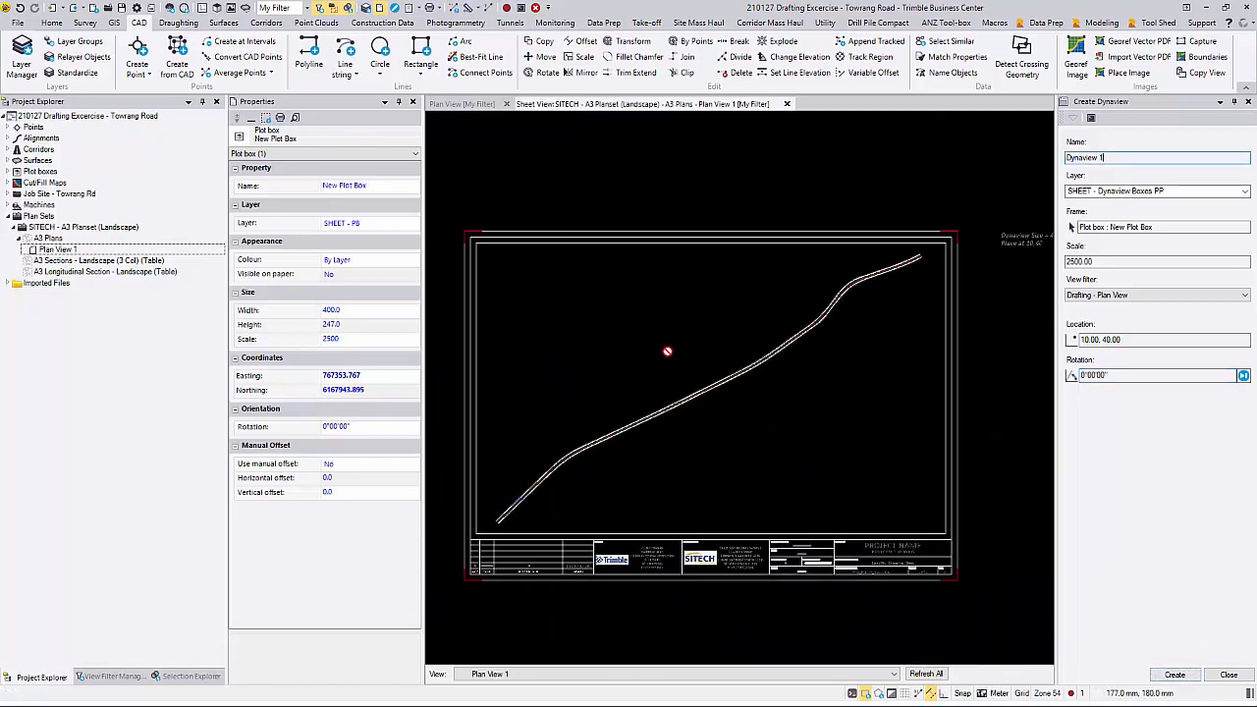
Step: Turn off the SHEET - PB layer in the Drafting - Plan View filter and end Dynaview creation
{"action": "left_click", "coordinate": [105, 678]}
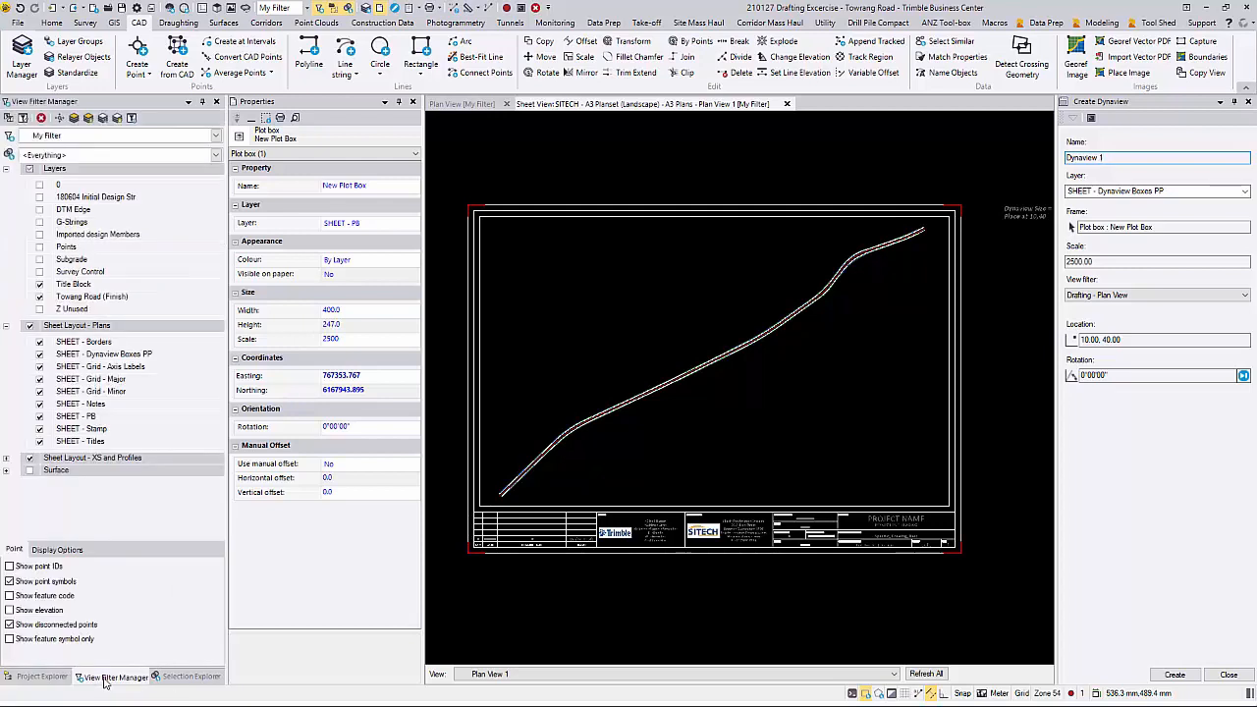
{"action": "left_click", "coordinate": [217, 137]}
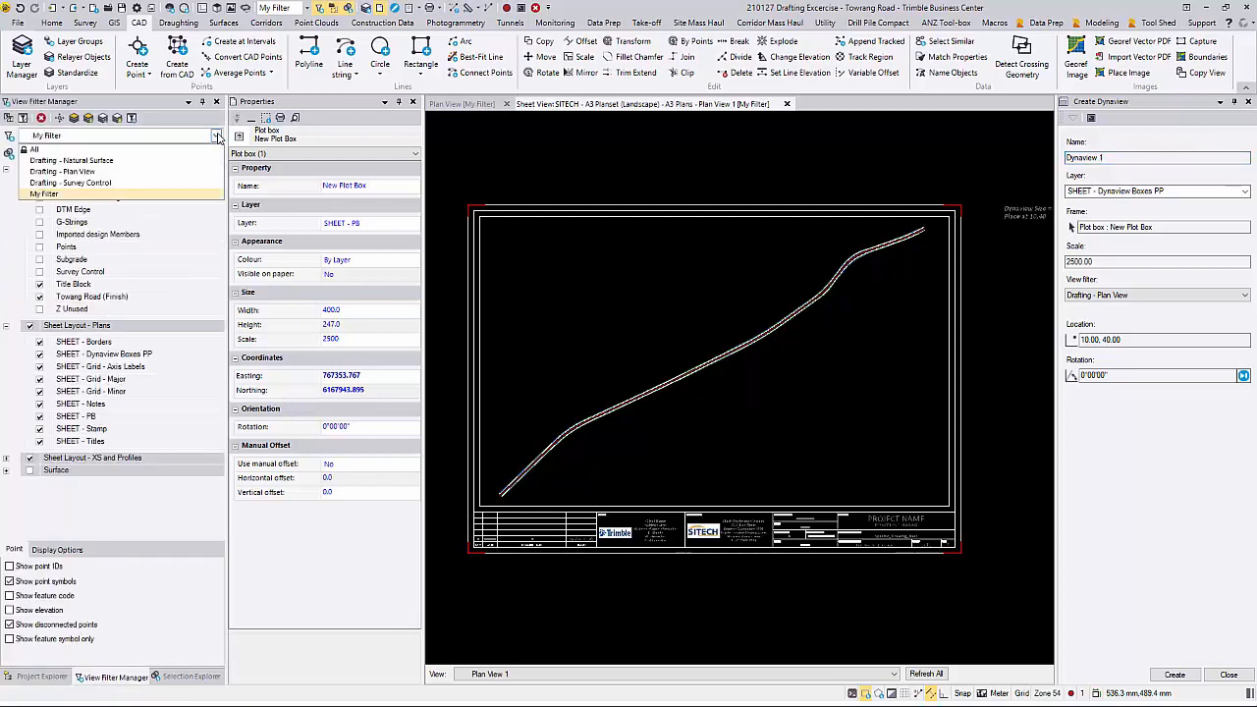
{"action": "left_click", "coordinate": [179, 172]}
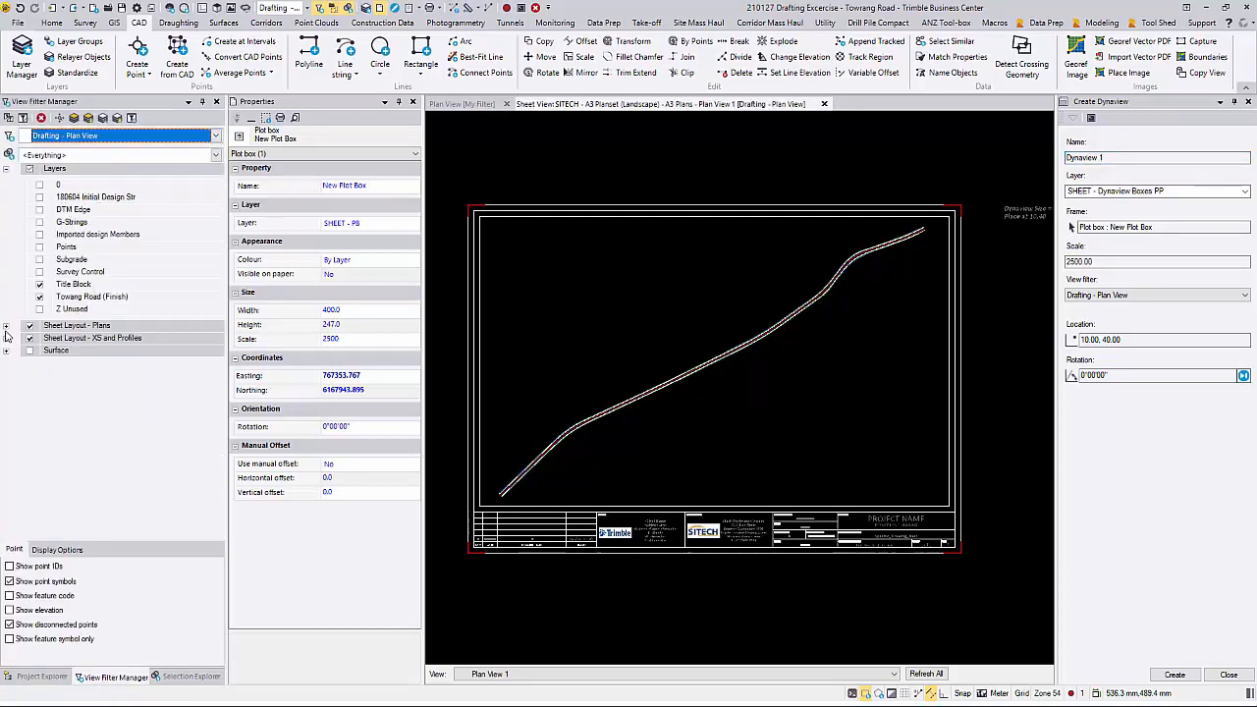
{"action": "left_click", "coordinate": [7, 327]}
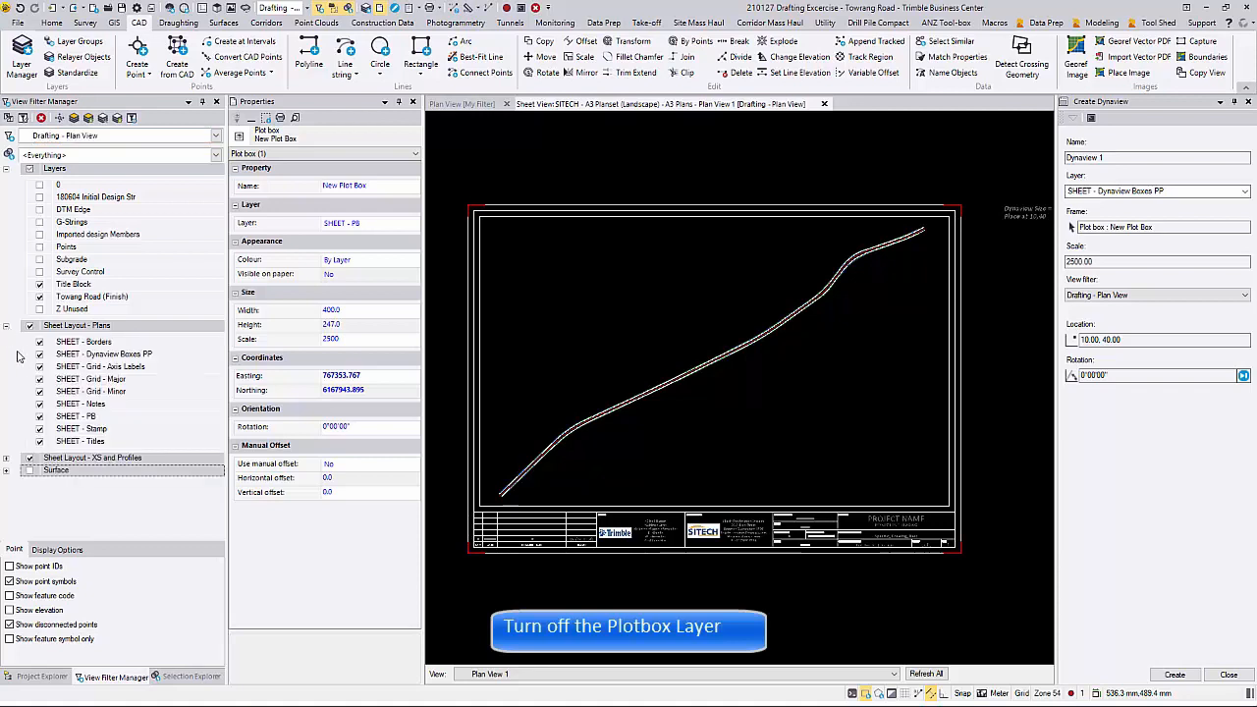
{"action": "left_click", "coordinate": [39, 417]}
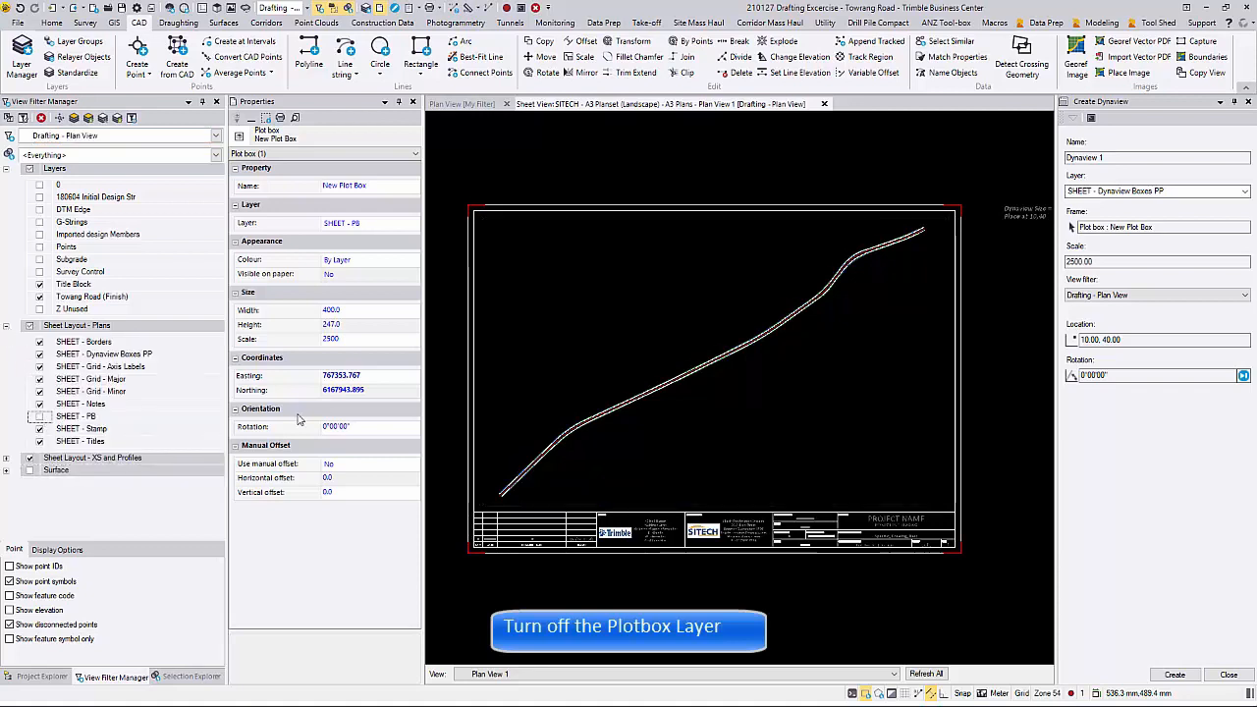
{"action": "left_click", "coordinate": [1229, 675]}
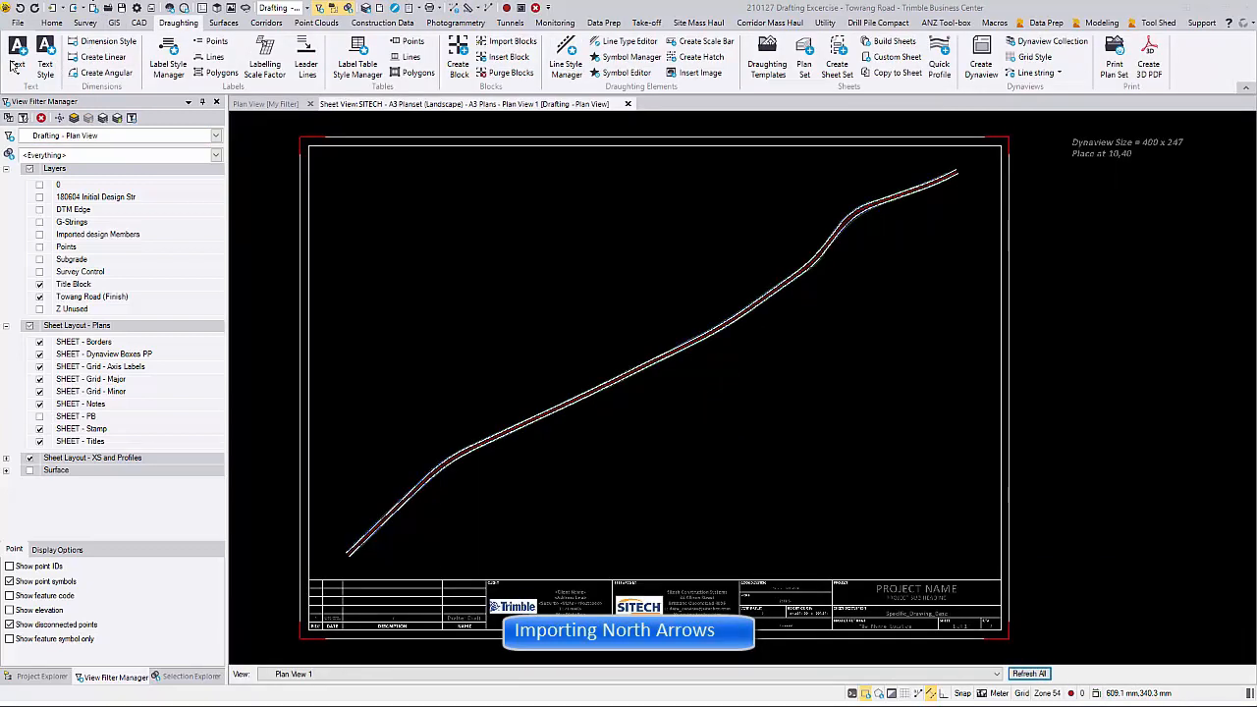
Step: Import the North Arrows block file from the Trimble block files
{"action": "left_click", "coordinate": [199, 27]}
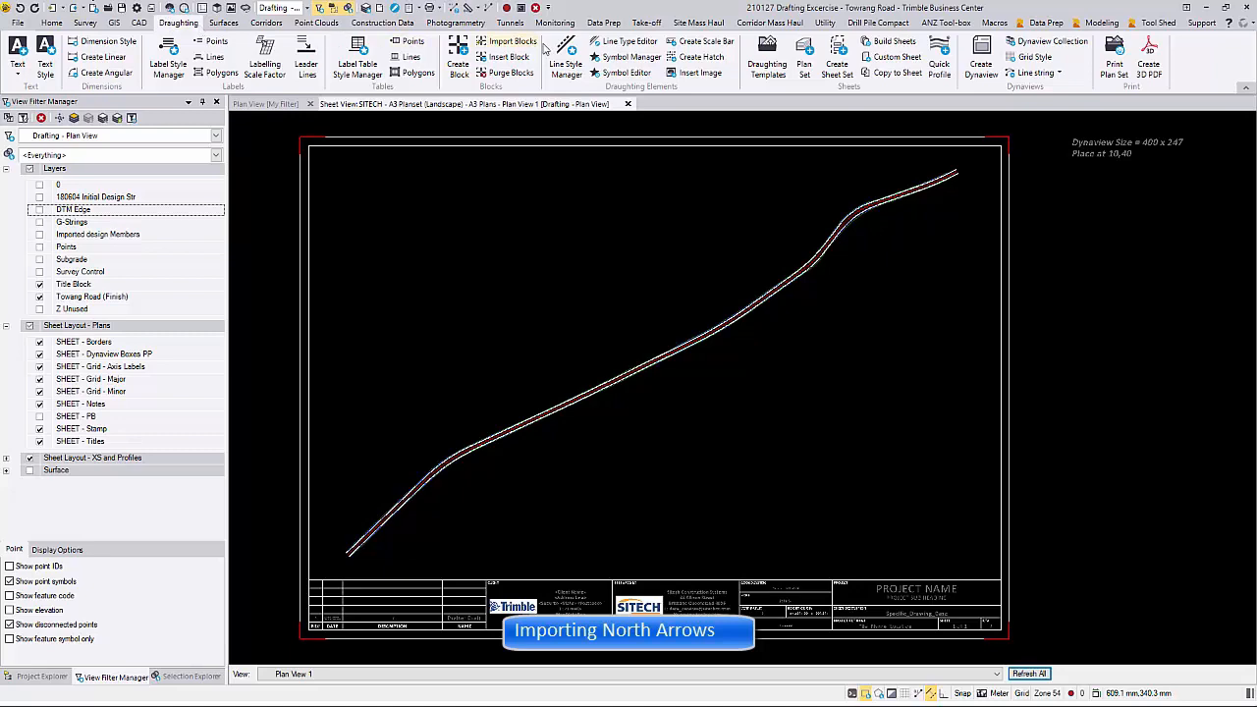
{"action": "left_click", "coordinate": [523, 44]}
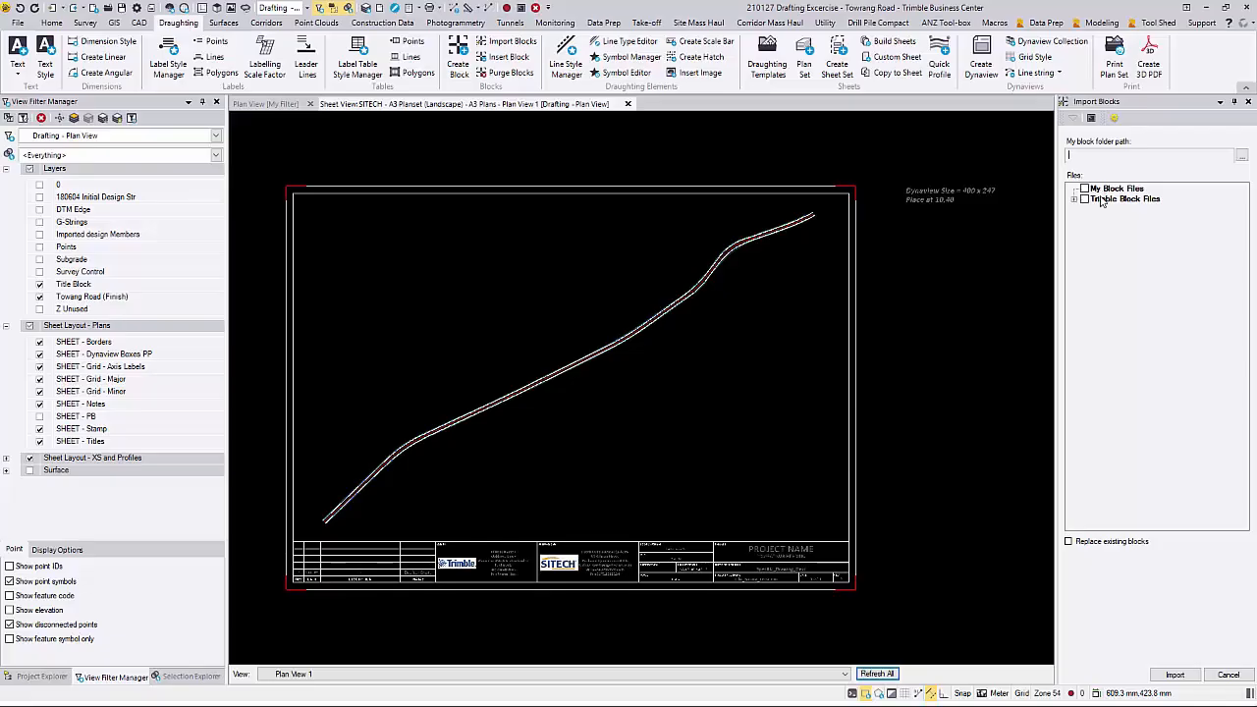
{"action": "left_click", "coordinate": [1075, 200]}
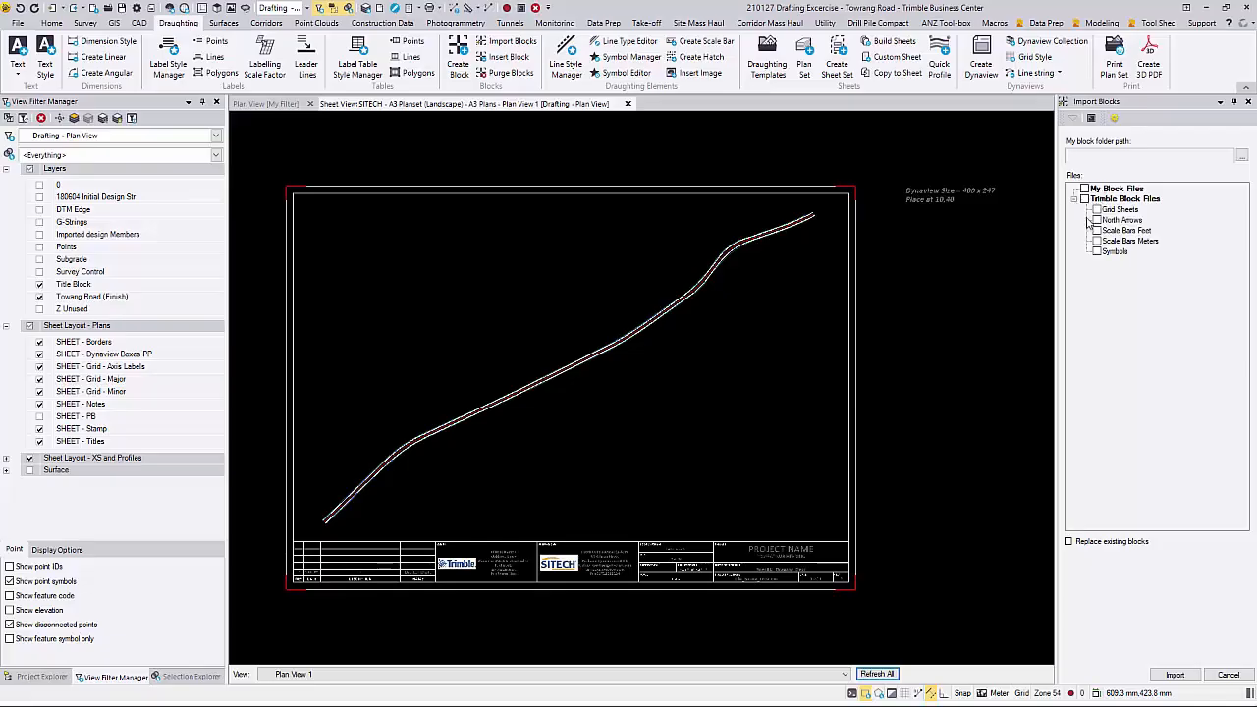
{"action": "left_click", "coordinate": [1174, 675]}
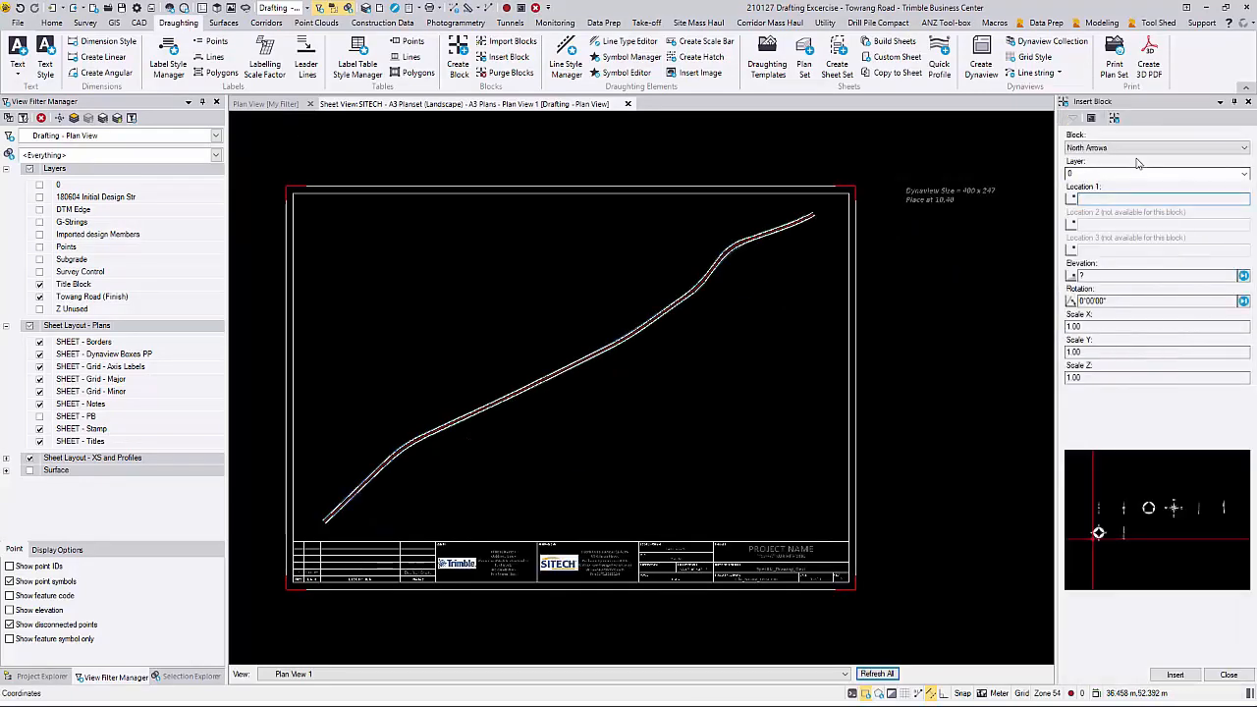
Step: Preview the imported north arrow blocks and choose NA8 as the block to insert
{"action": "left_click", "coordinate": [1145, 148]}
{"action": "left_click", "coordinate": [1145, 159]}
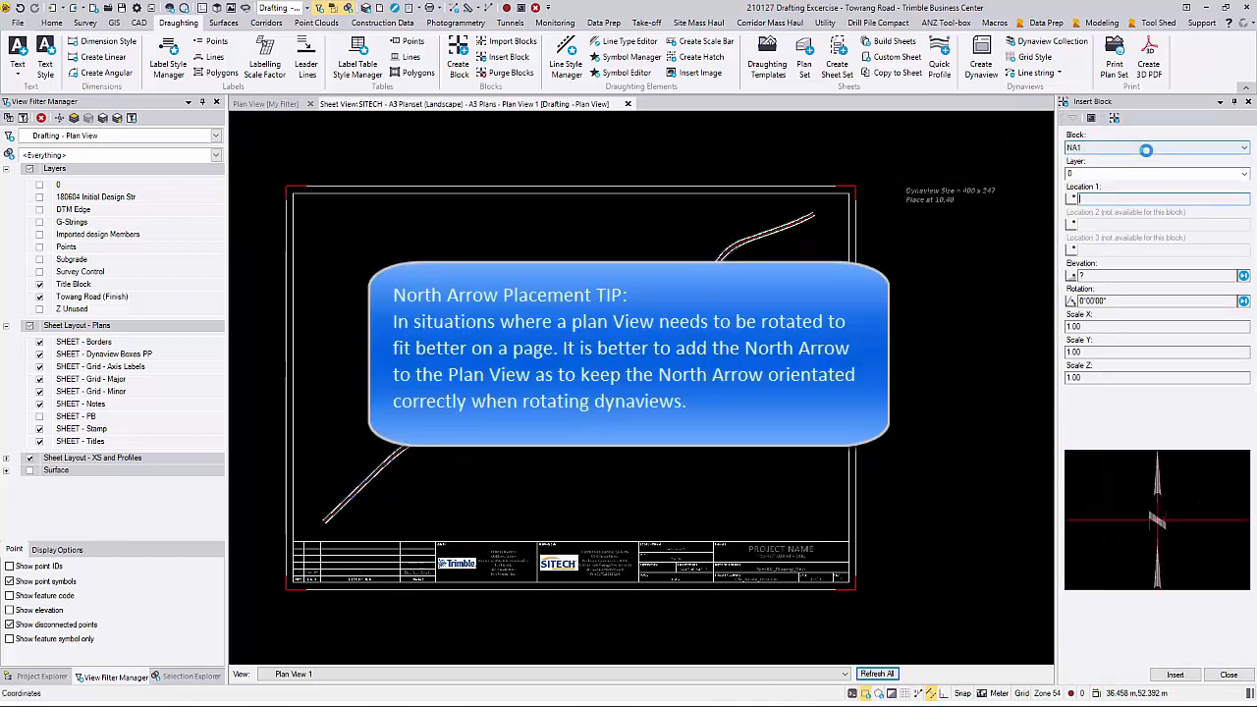
{"action": "left_click", "coordinate": [1146, 149]}
{"action": "left_click", "coordinate": [1150, 159]}
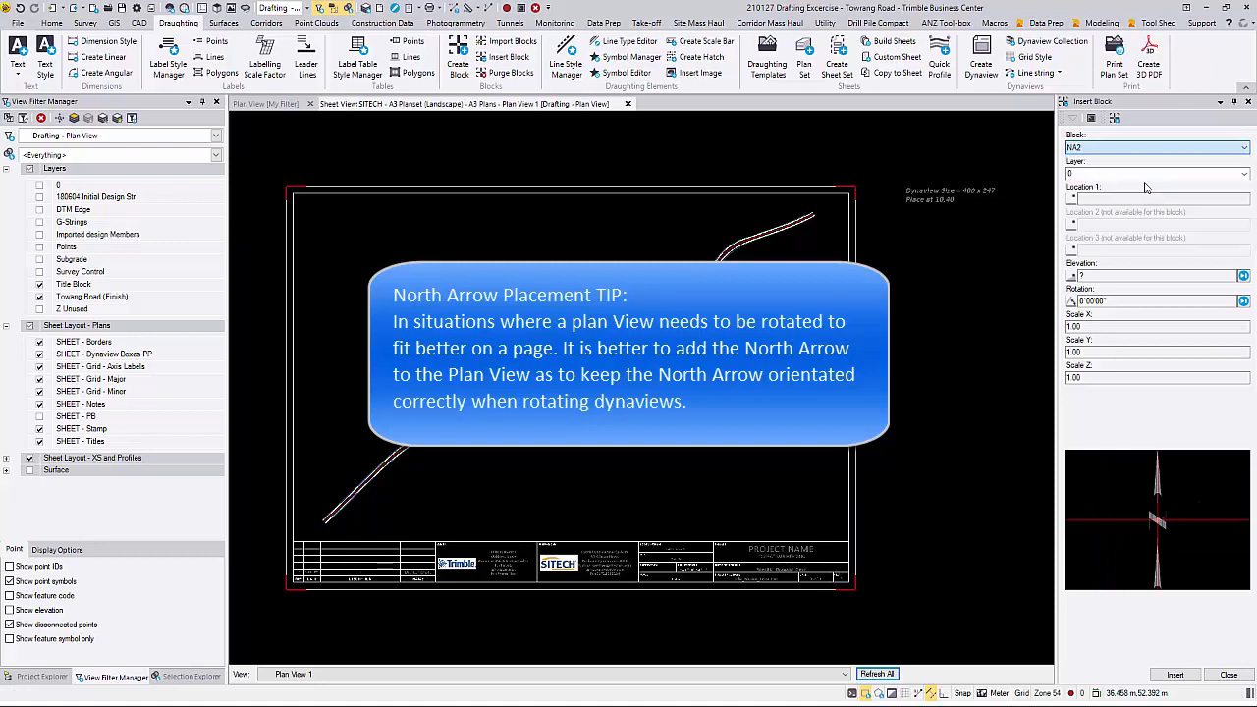
{"action": "left_click", "coordinate": [1155, 148]}
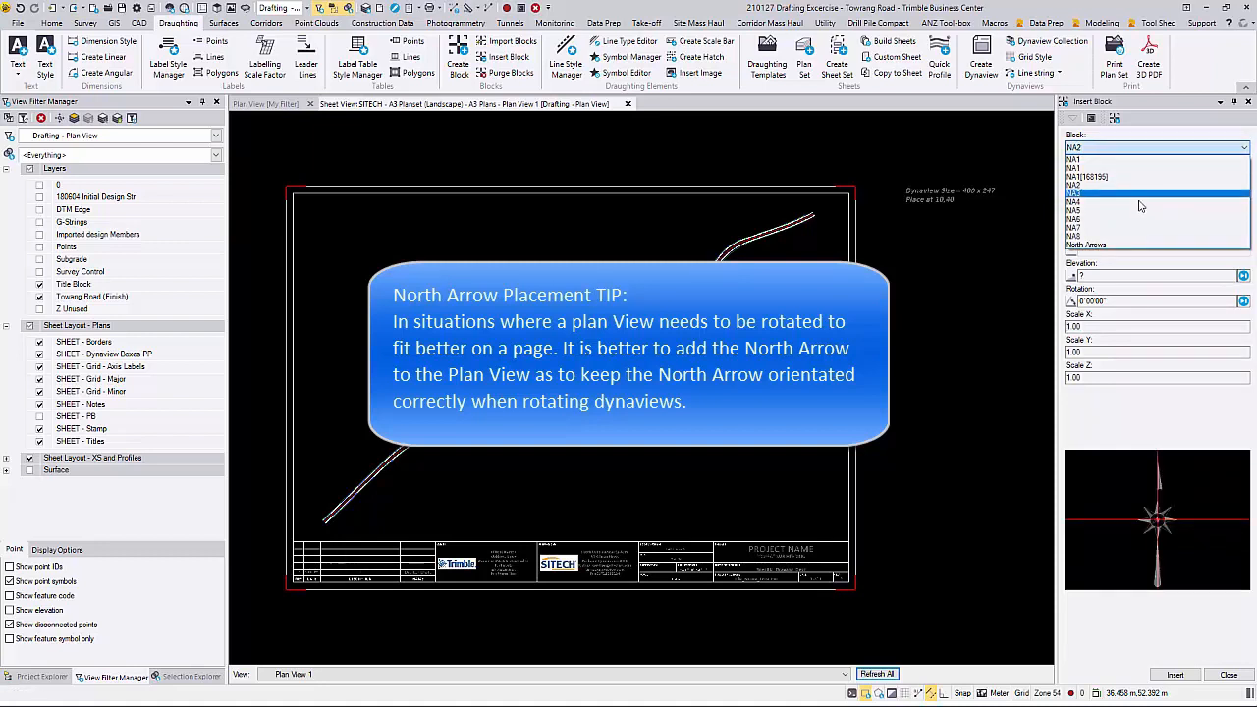
{"action": "left_click", "coordinate": [1142, 206]}
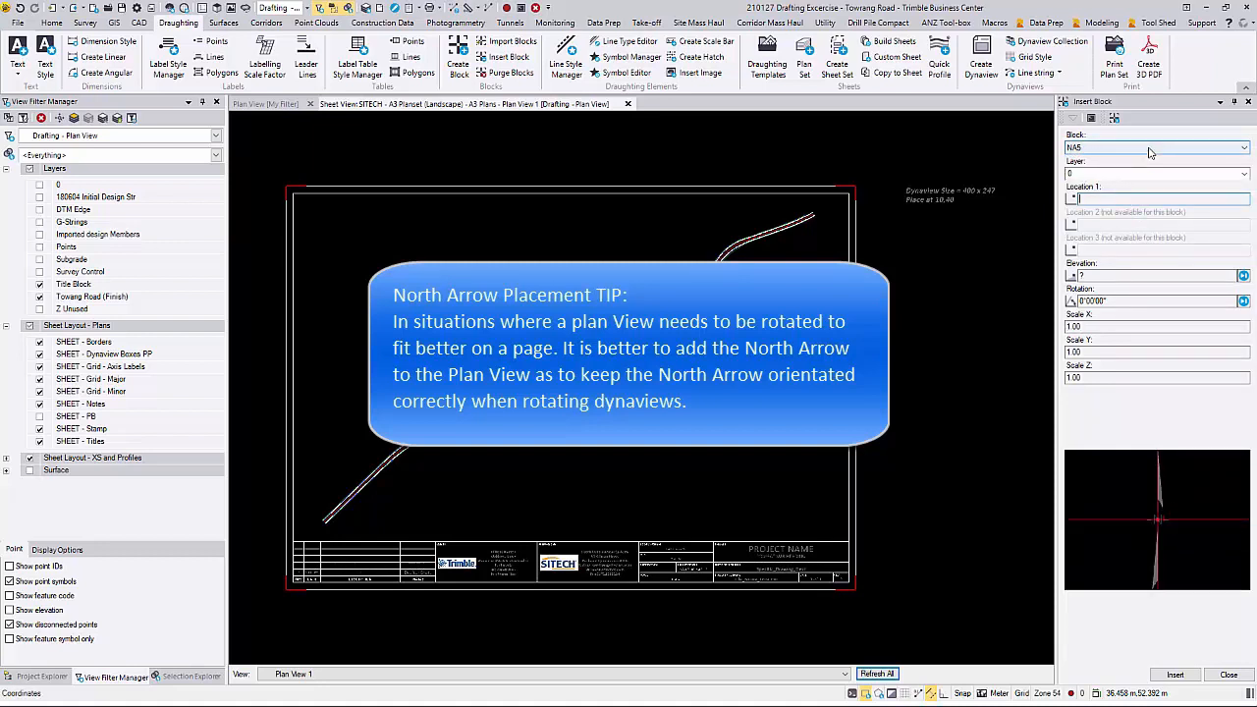
{"action": "left_click", "coordinate": [1150, 149]}
{"action": "left_click", "coordinate": [1134, 232]}
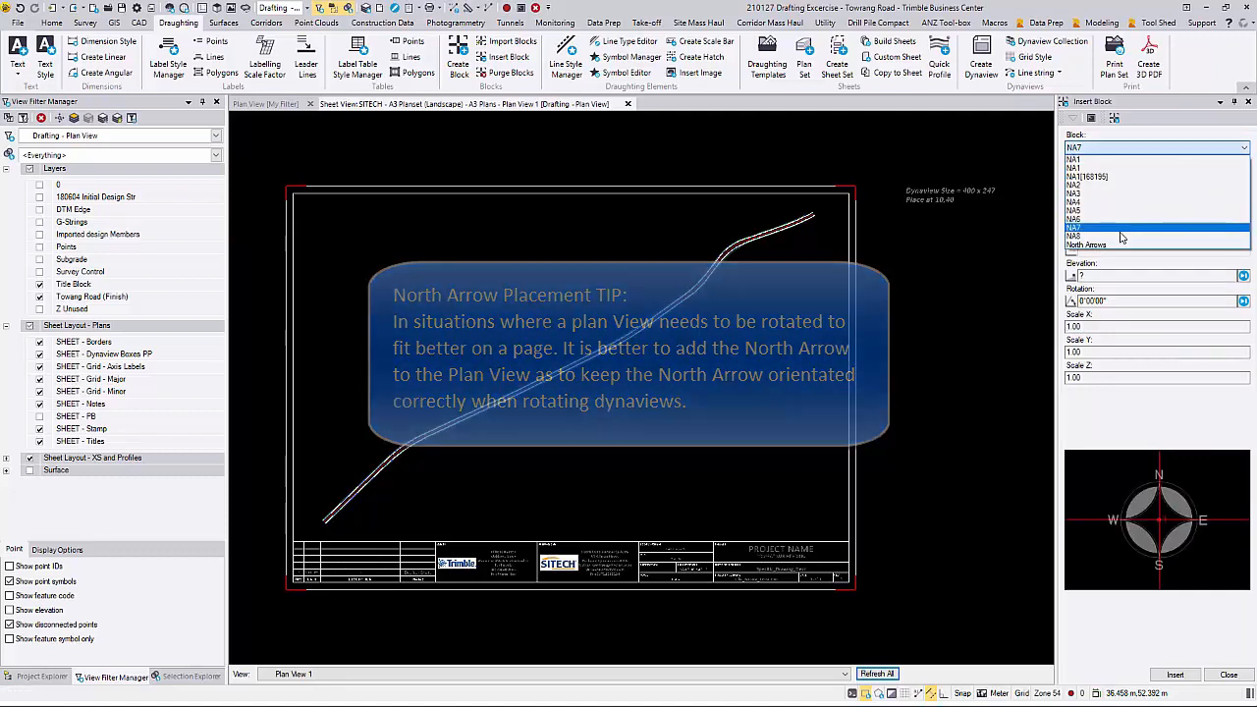
{"action": "left_click", "coordinate": [1117, 236]}
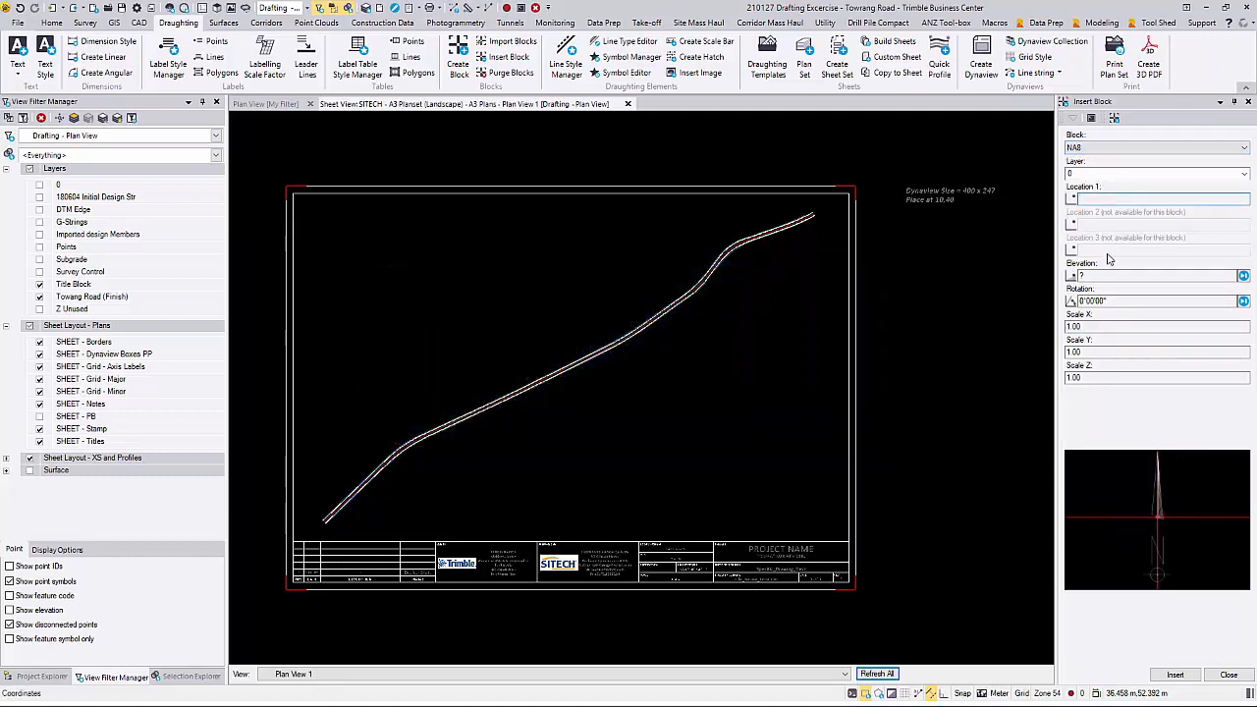
Step: Create a new layer named North Arrow for the block being inserted
{"action": "left_click", "coordinate": [1100, 175]}
{"action": "left_click", "coordinate": [1100, 179]}
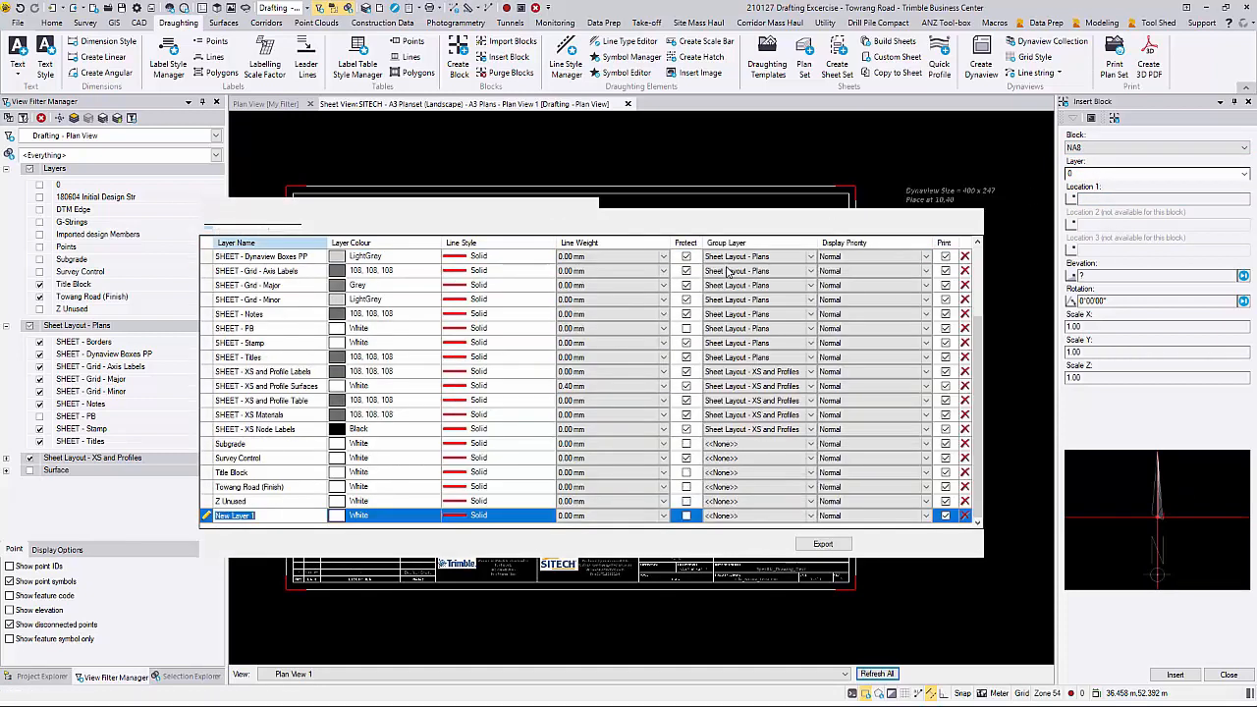
{"action": "type", "text": "North Ar"}
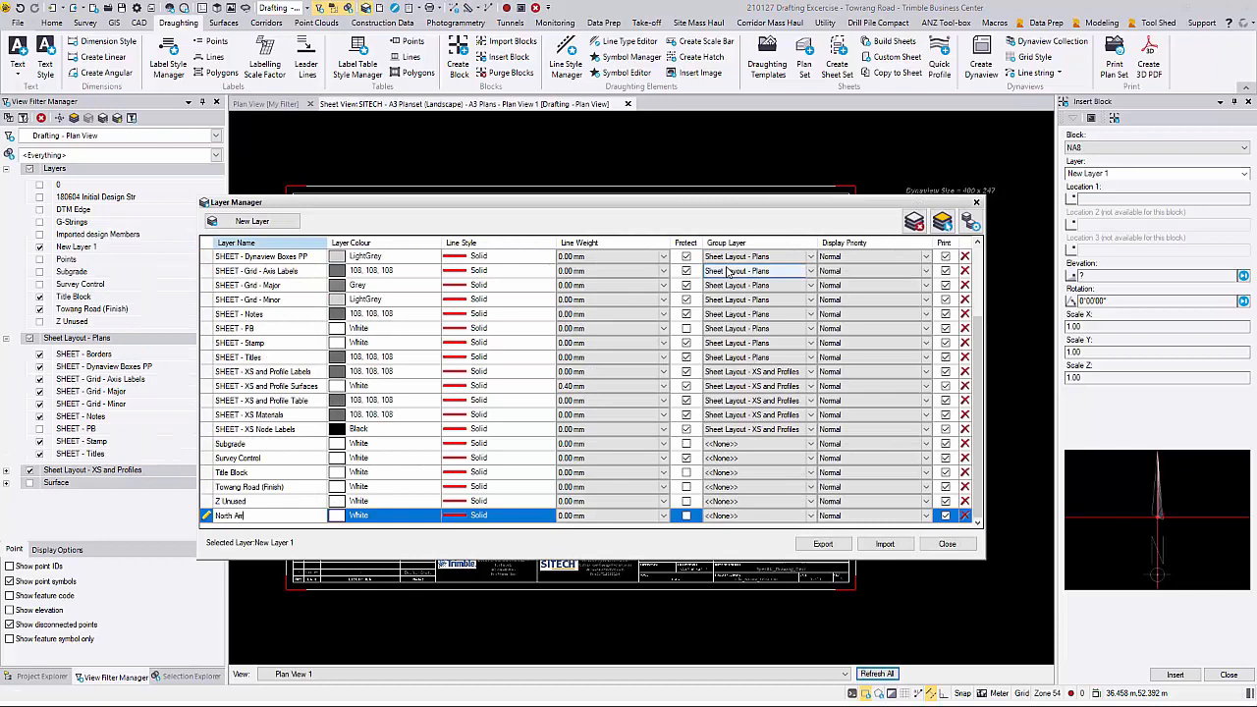
{"action": "type", "text": "row"}
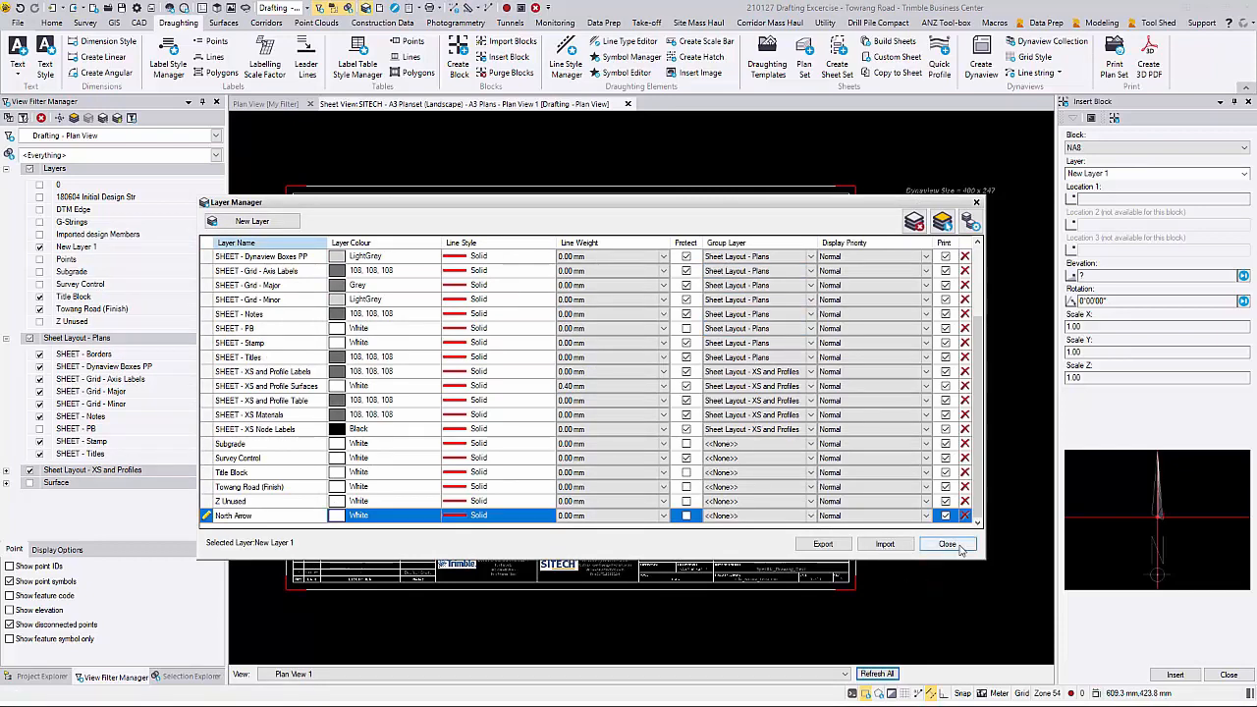
{"action": "key", "text": "Return"}
{"action": "left_click", "coordinate": [946, 543]}
Step: Insert the north arrow in the plan view inside the plot box's northwest corner, with X and Y scales of 100
{"action": "left_click", "coordinate": [1104, 199]}
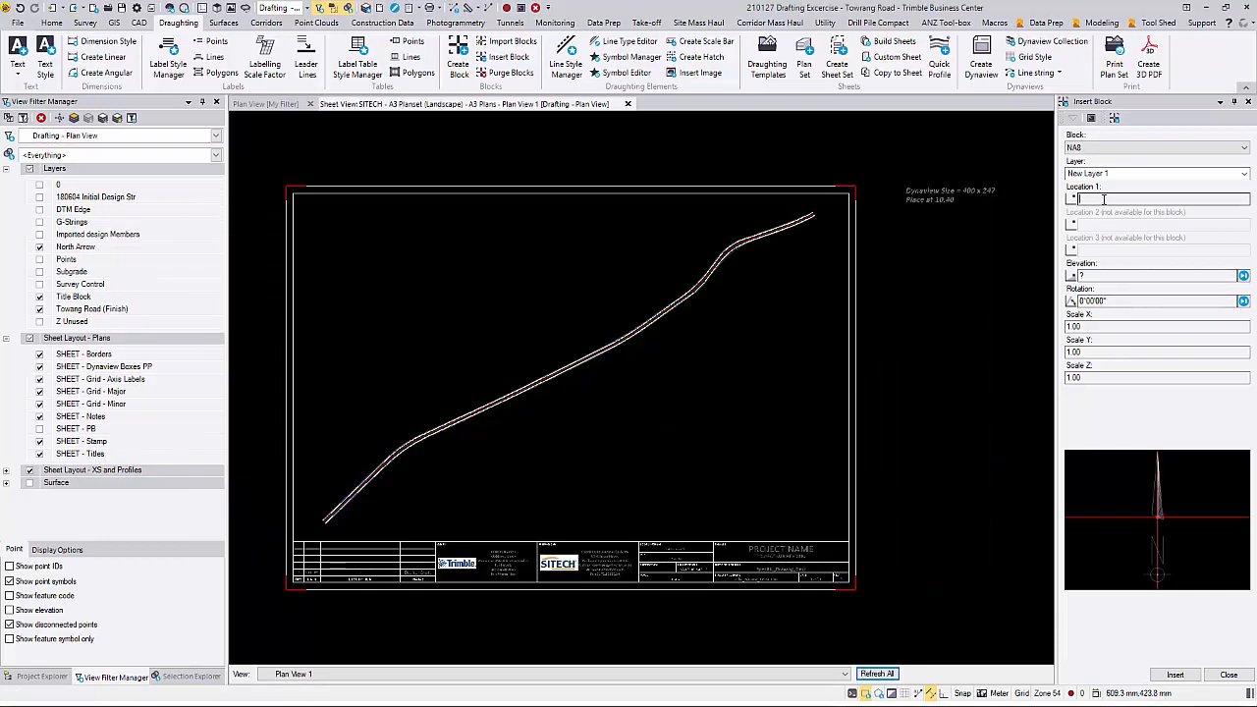
{"action": "left_click", "coordinate": [265, 103]}
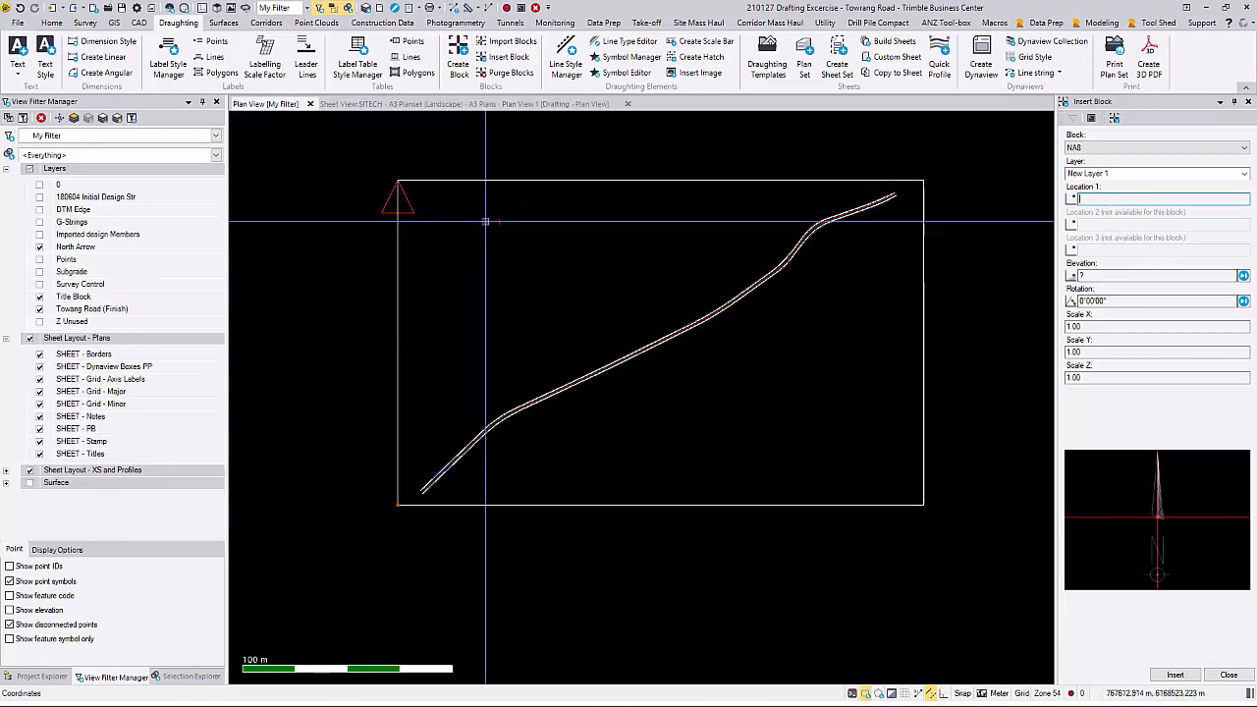
{"action": "left_click", "coordinate": [450, 231]}
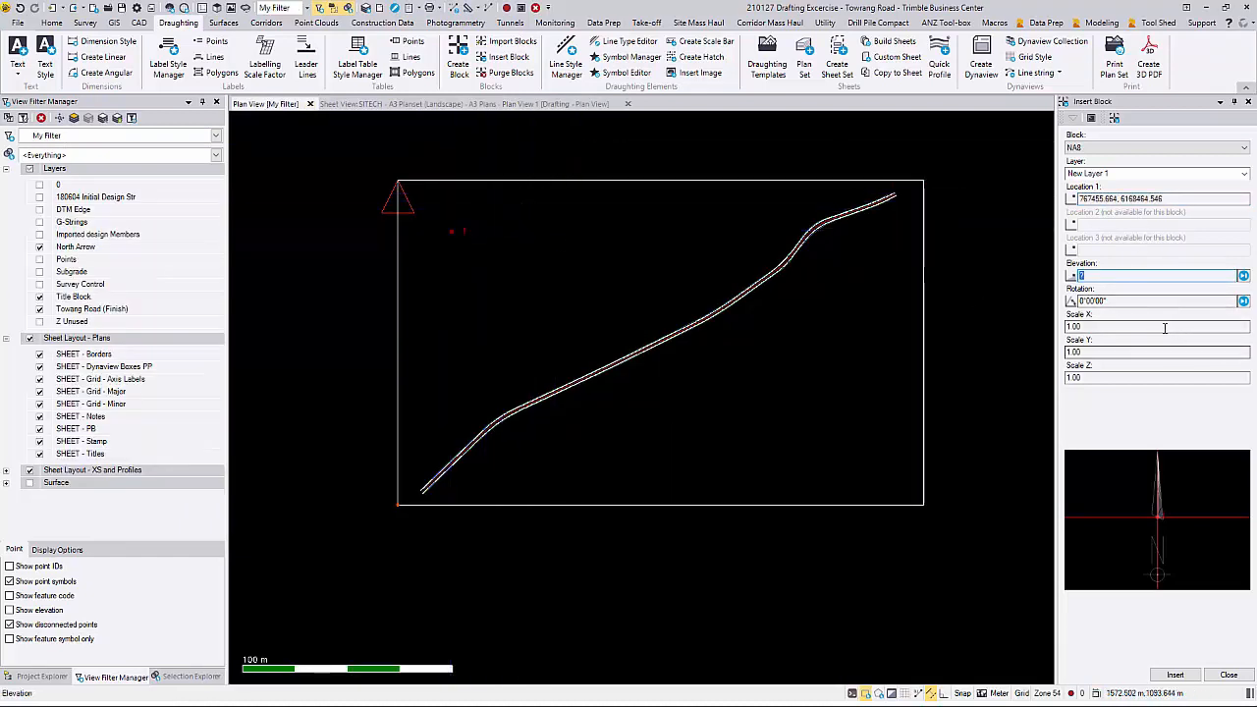
{"action": "left_click", "coordinate": [1121, 327]}
{"action": "type", "text": "100"}
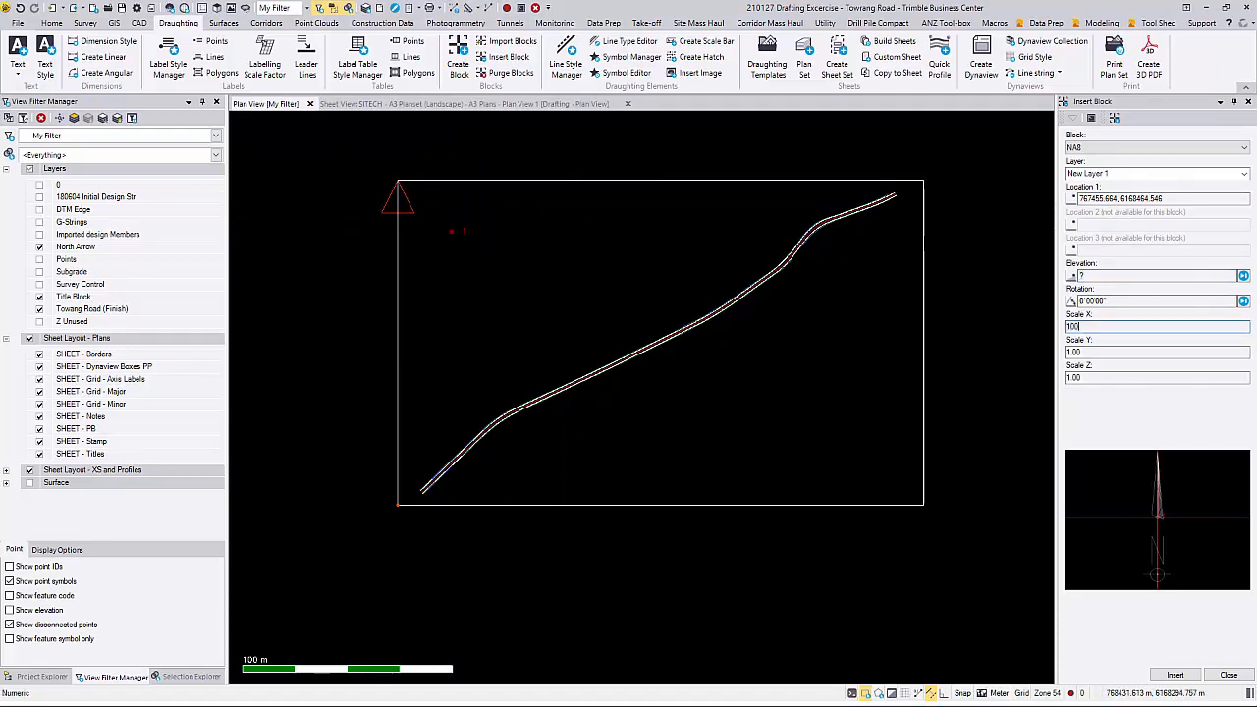
{"action": "key", "text": "Tab"}
{"action": "type", "text": "100"}
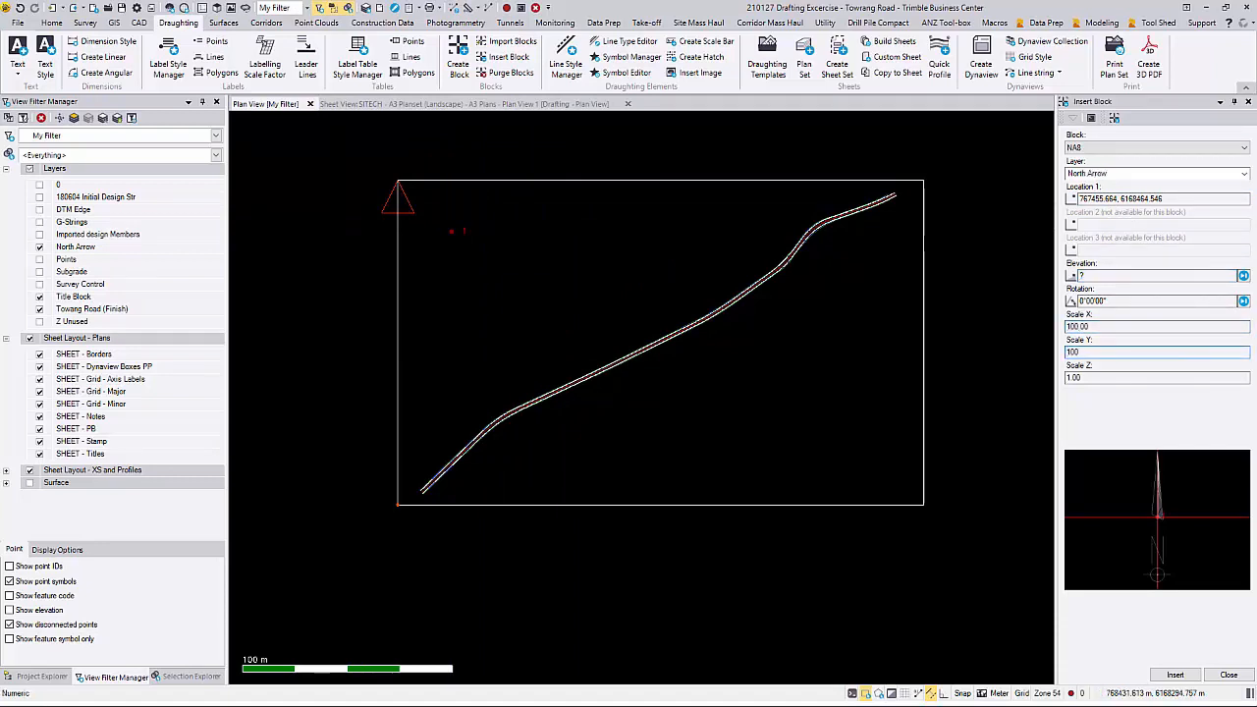
{"action": "key", "text": "Return"}
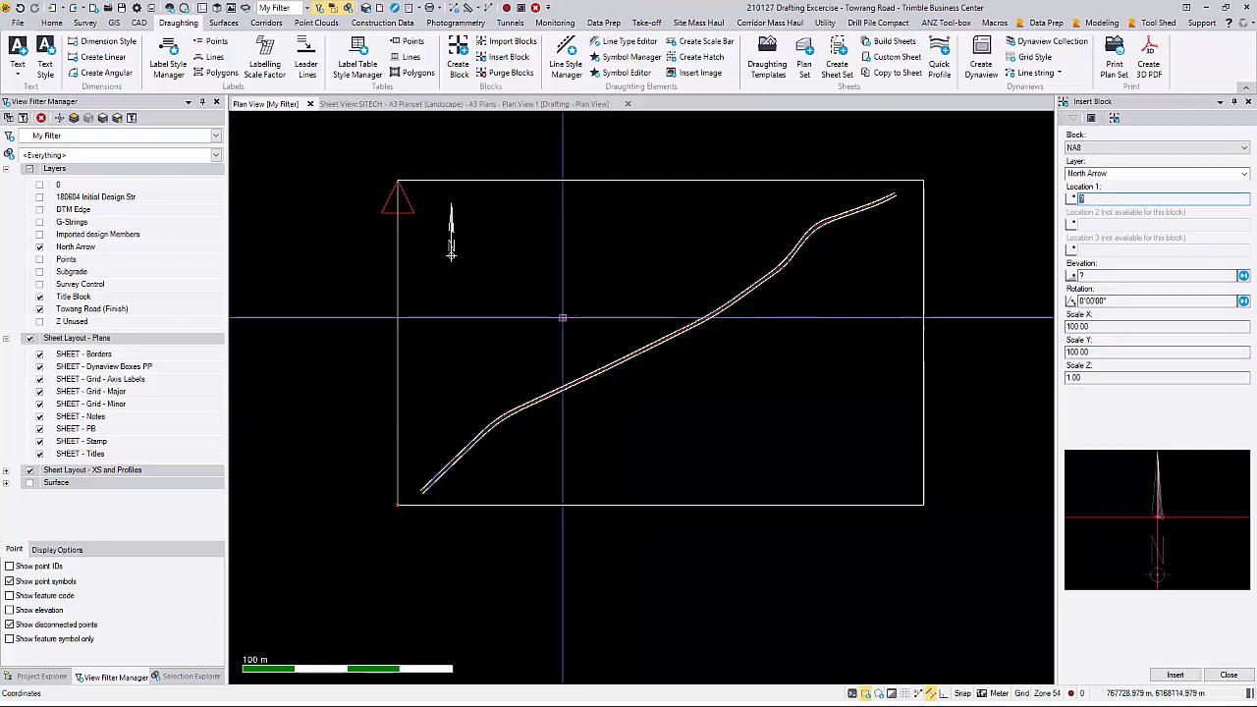
Step: Move the north arrow closer to the plot box's northwest corner and refresh the Plan View 1 sheet to include it
{"action": "left_click", "coordinate": [140, 22]}
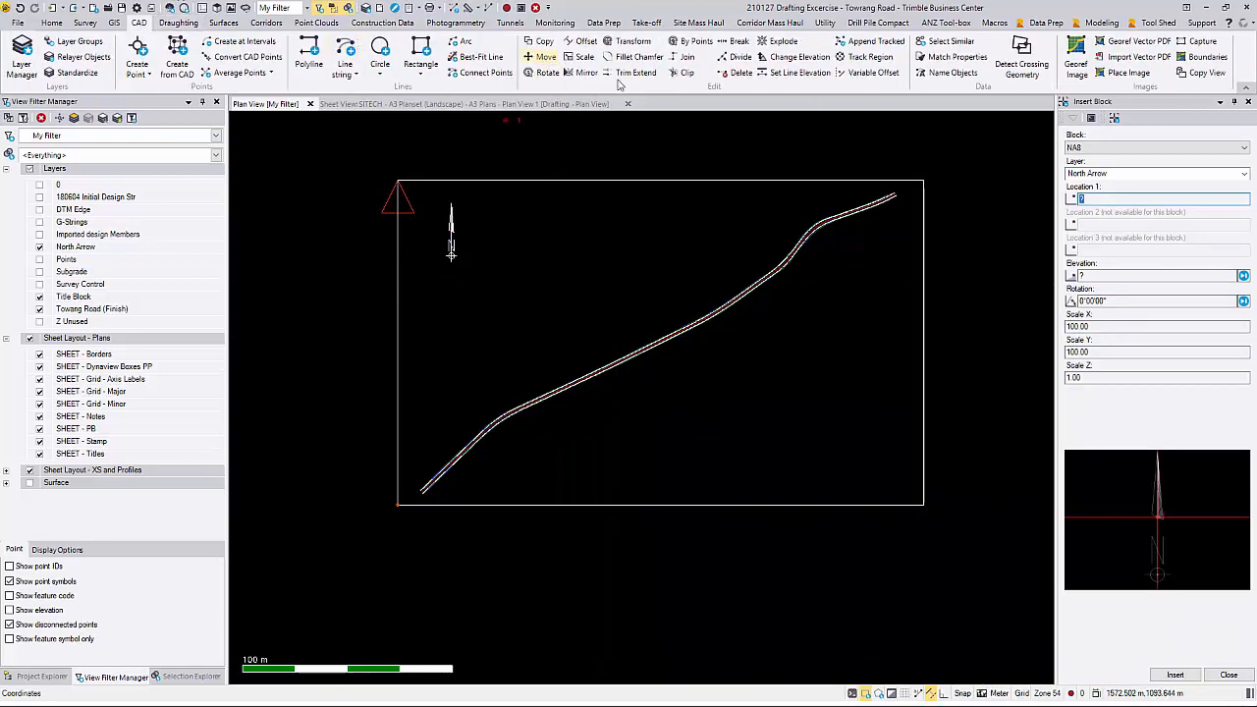
{"action": "left_click", "coordinate": [542, 56]}
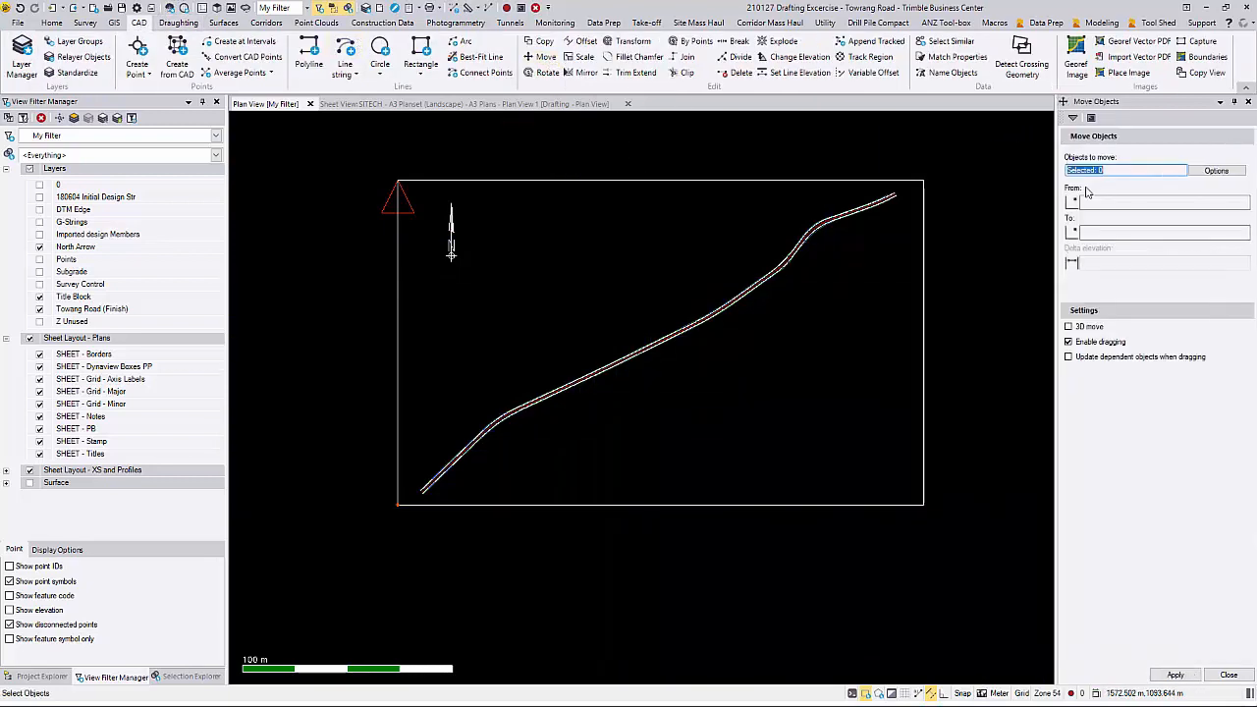
{"action": "left_click", "coordinate": [454, 230]}
{"action": "key", "text": "Return"}
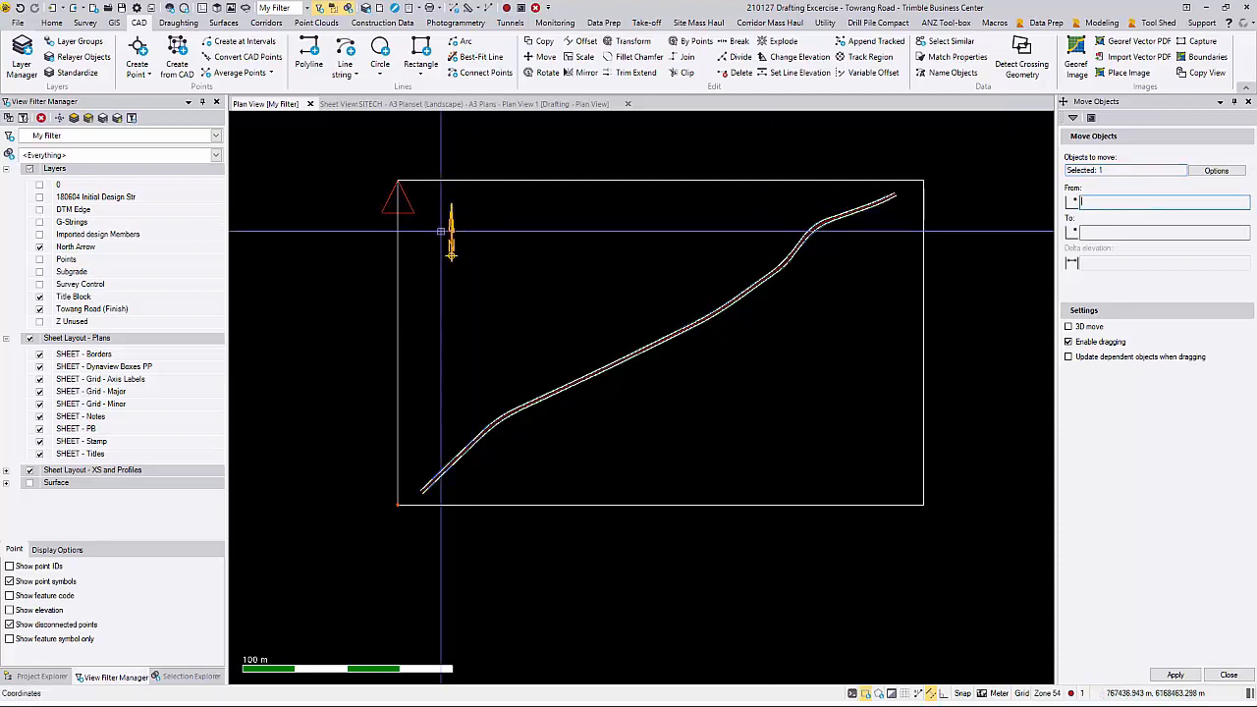
{"action": "left_click", "coordinate": [441, 232]}
{"action": "left_click", "coordinate": [420, 221]}
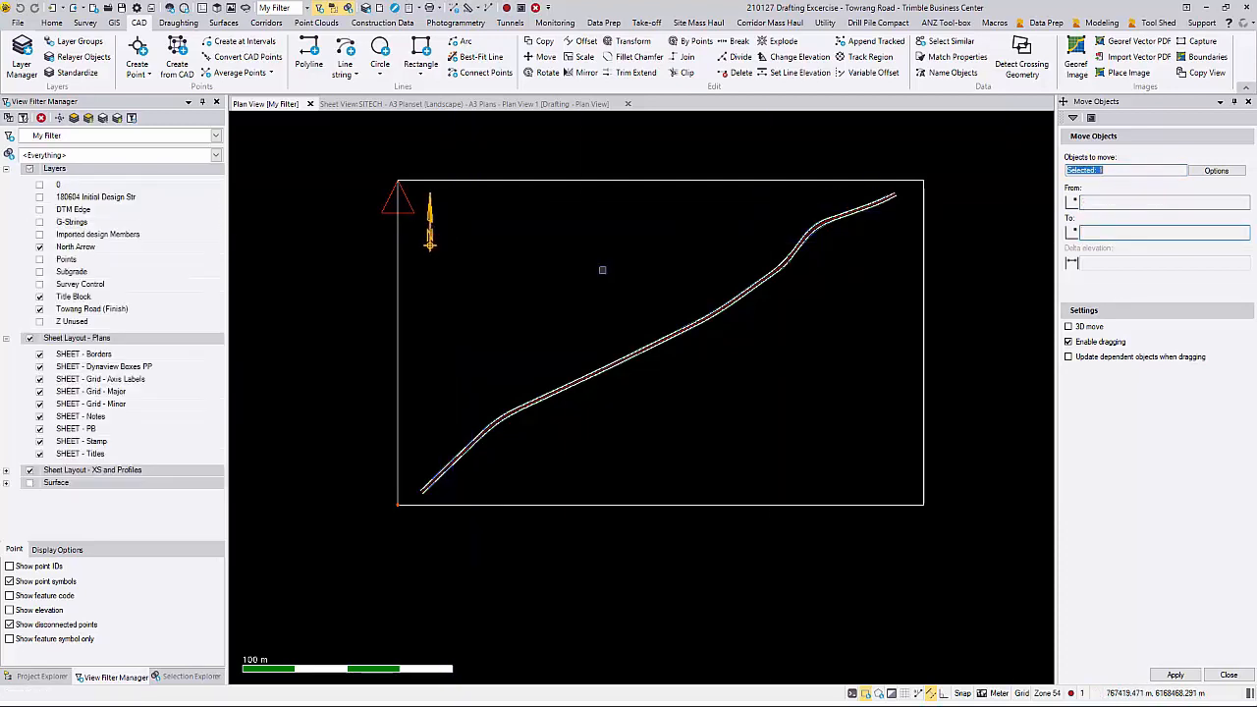
{"action": "left_click", "coordinate": [1228, 676]}
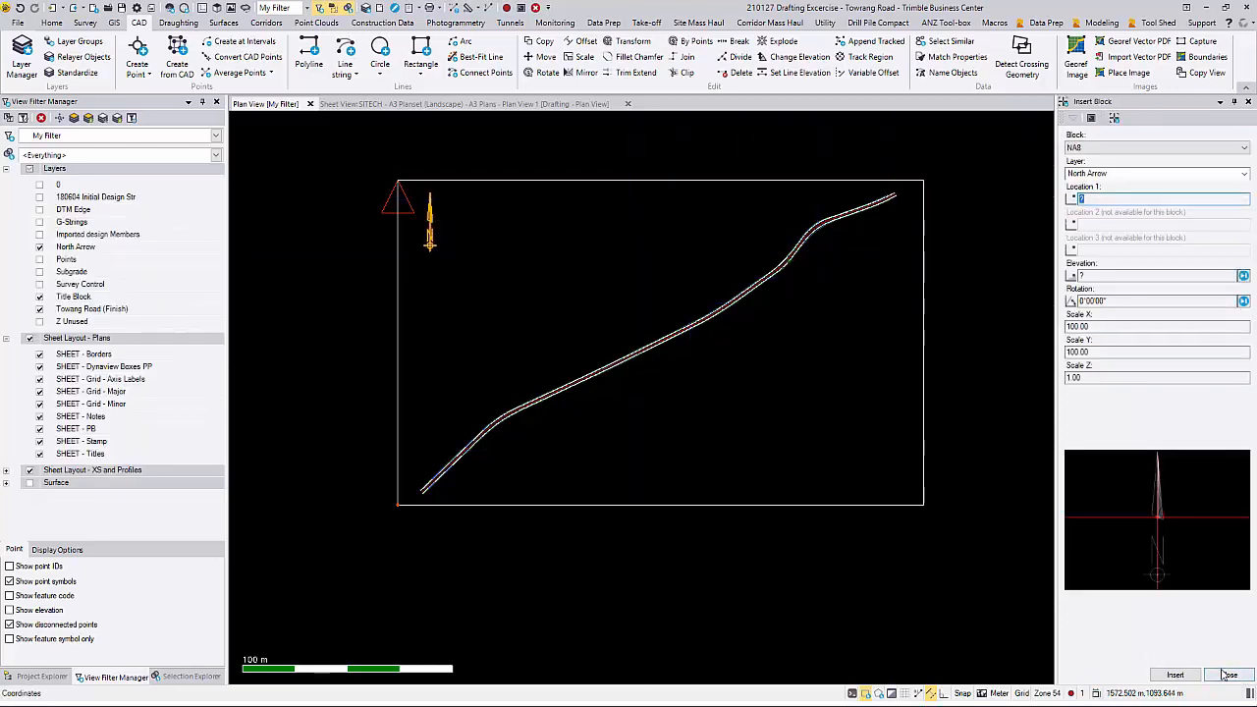
{"action": "left_click", "coordinate": [1229, 676]}
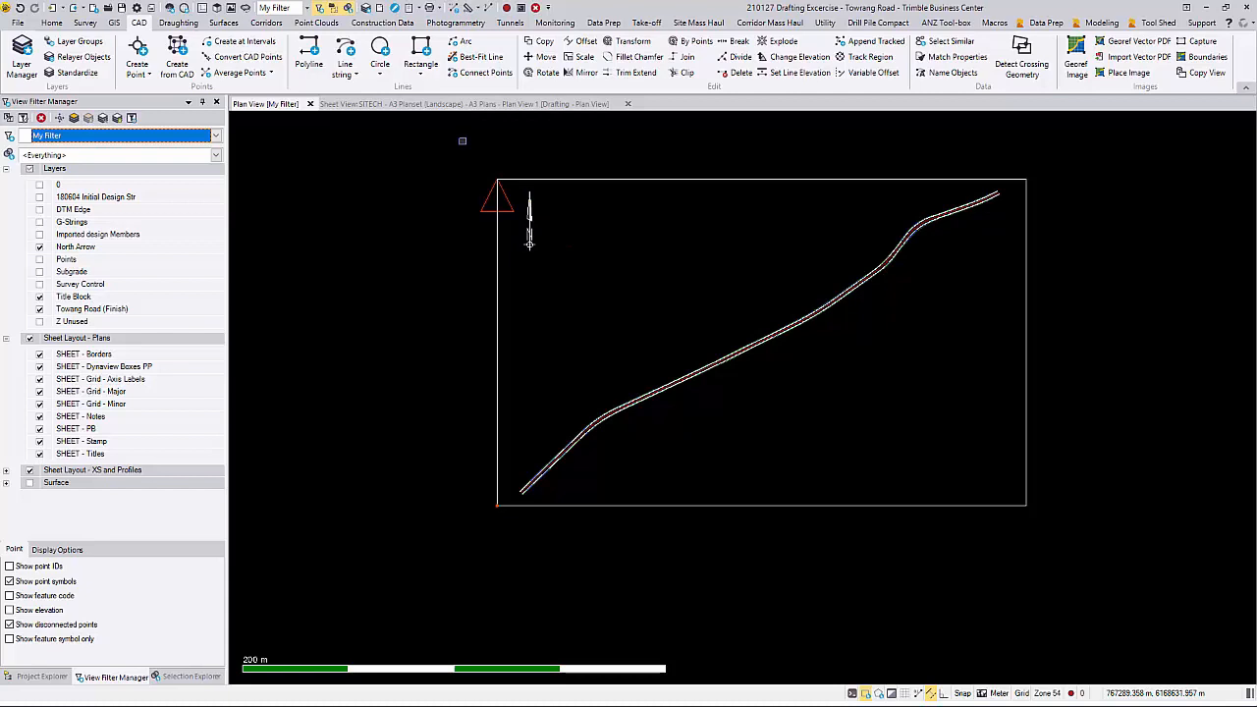
{"action": "left_click", "coordinate": [479, 104]}
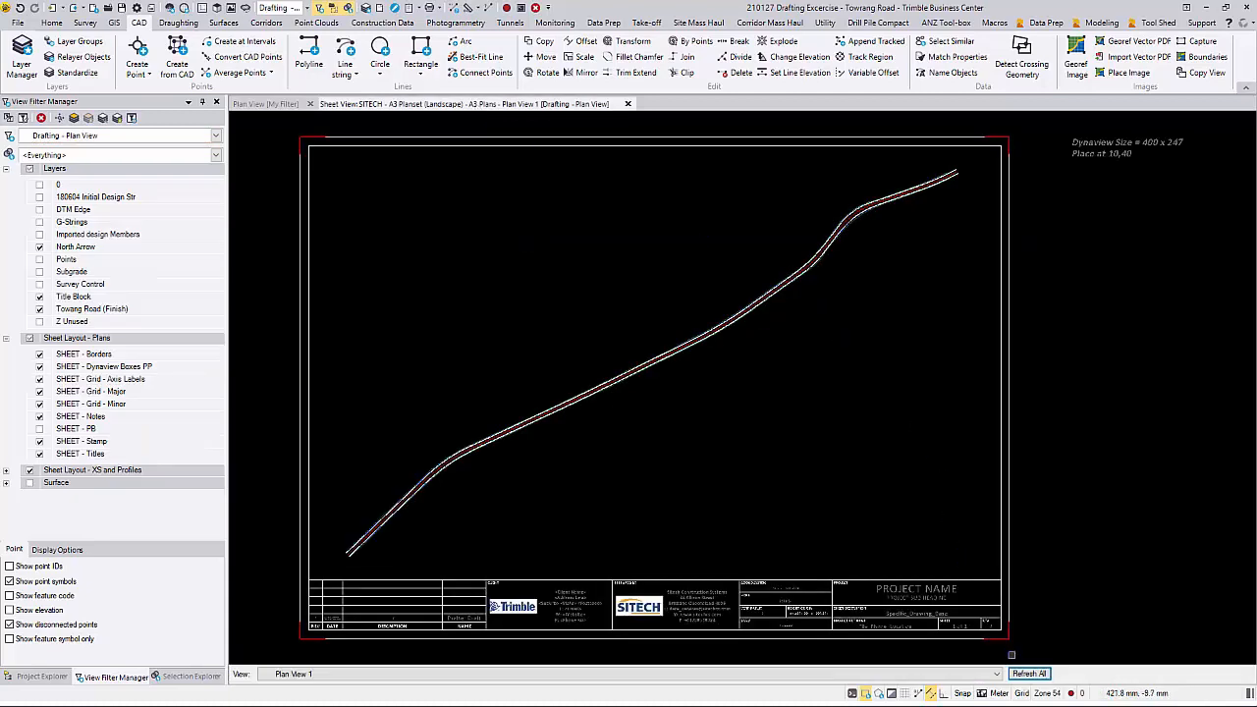
{"action": "left_click", "coordinate": [1023, 673]}
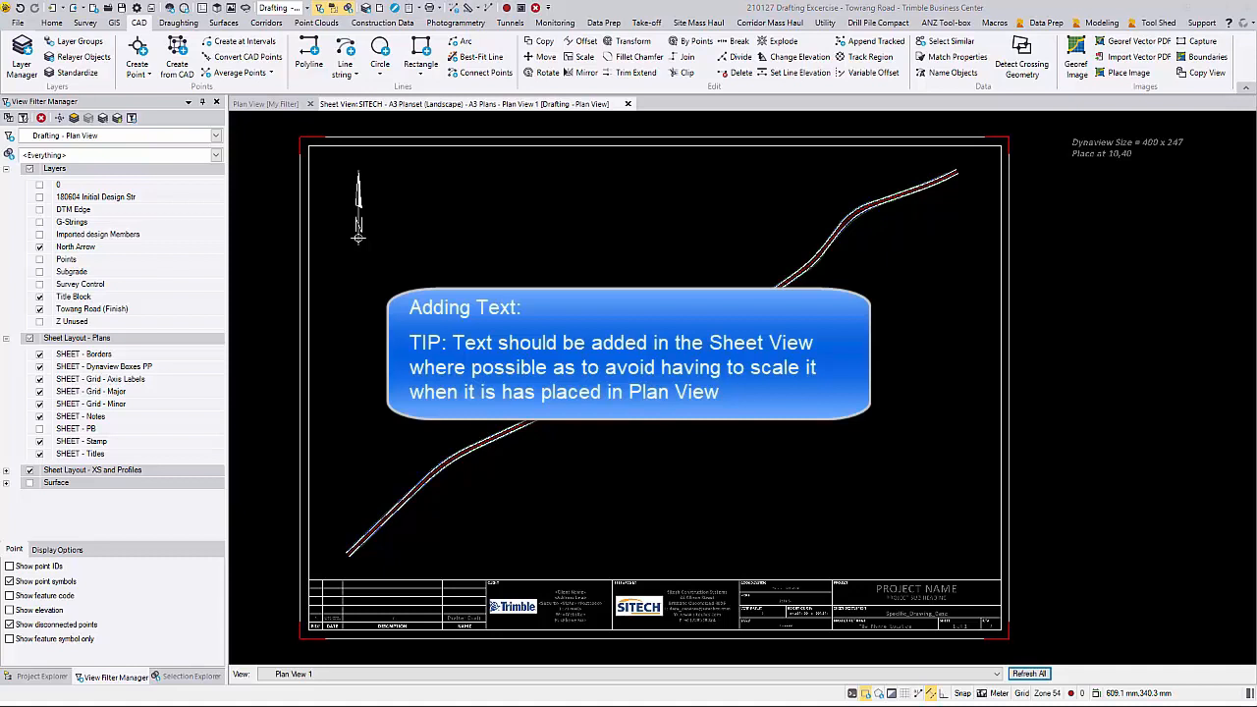
Step: Start a new text object on the SHEET - Notes layer with a height of 5.0
{"action": "left_click", "coordinate": [178, 21]}
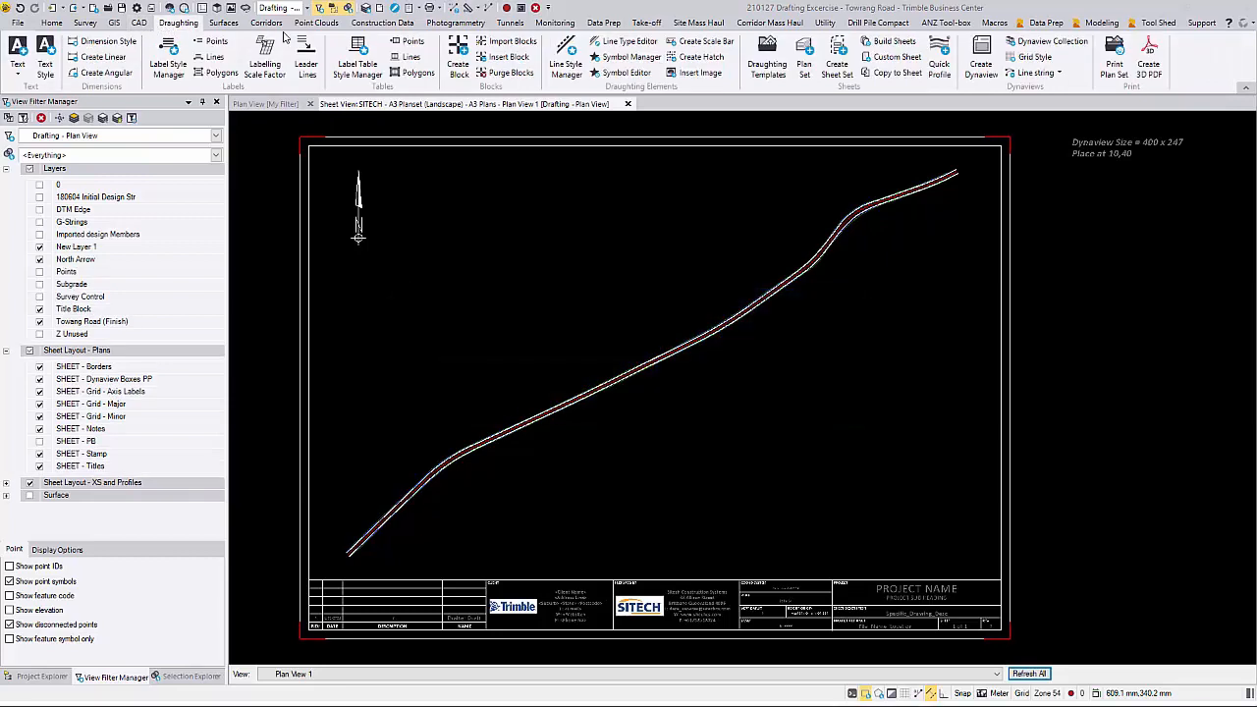
{"action": "left_click", "coordinate": [22, 57]}
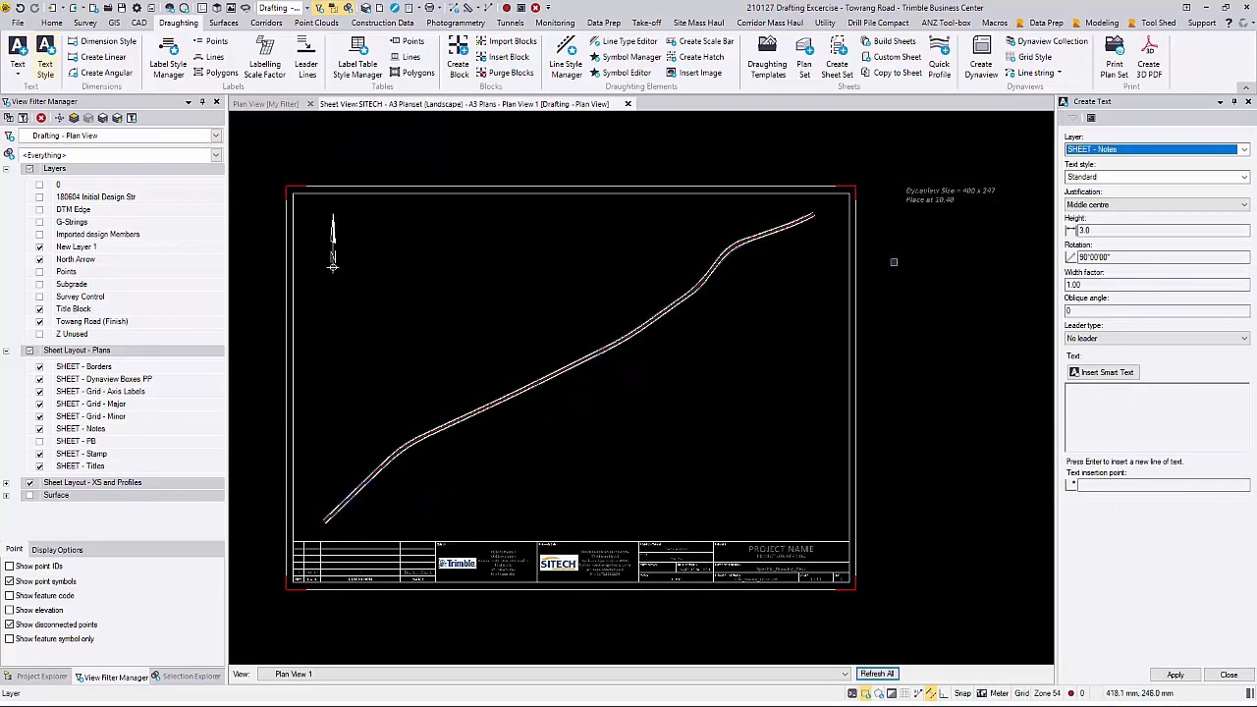
{"action": "left_click", "coordinate": [1214, 149]}
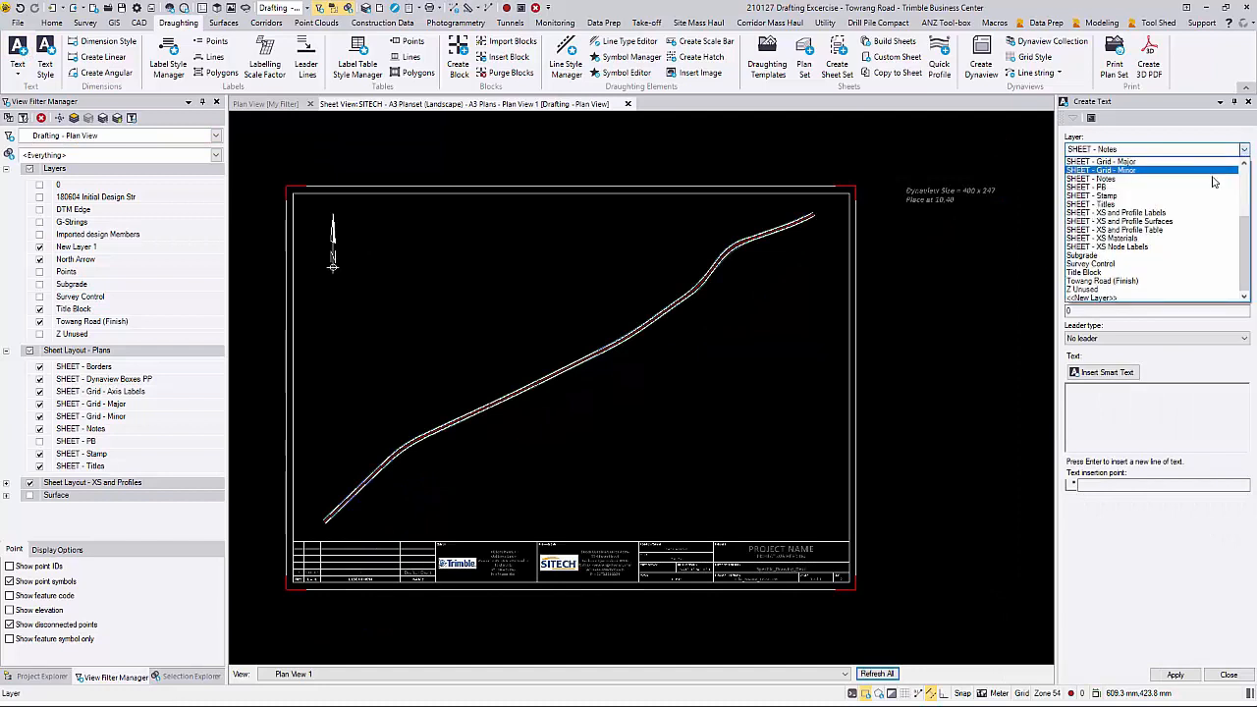
{"action": "left_click", "coordinate": [1214, 179]}
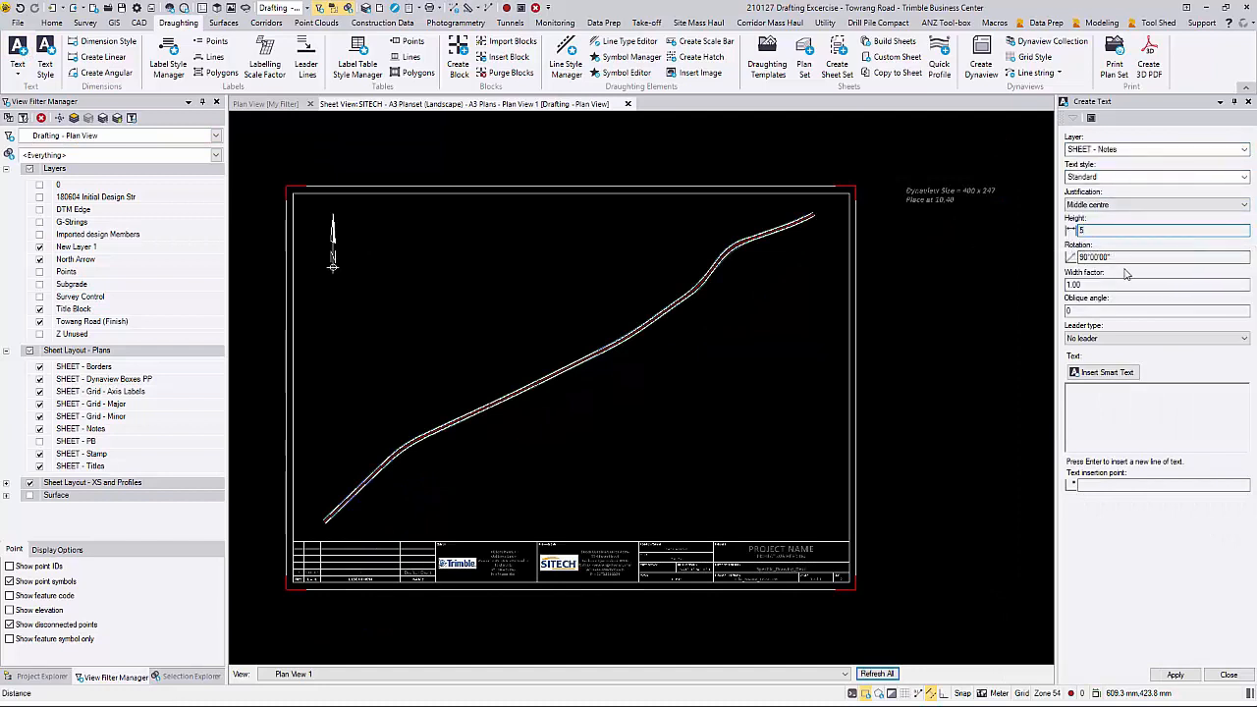
{"action": "type", "text": "5"}
Step: Enter "NOTES: TEXT SHOULD BE ADDED IN THE SHEET VIEW WHERE POSSIBLE AS TO AVOID HAVING TO SCALE IT WHEN IT HAS BEEN PLACED IN THE PLAN VIEW"
{"action": "left_click", "coordinate": [1073, 397]}
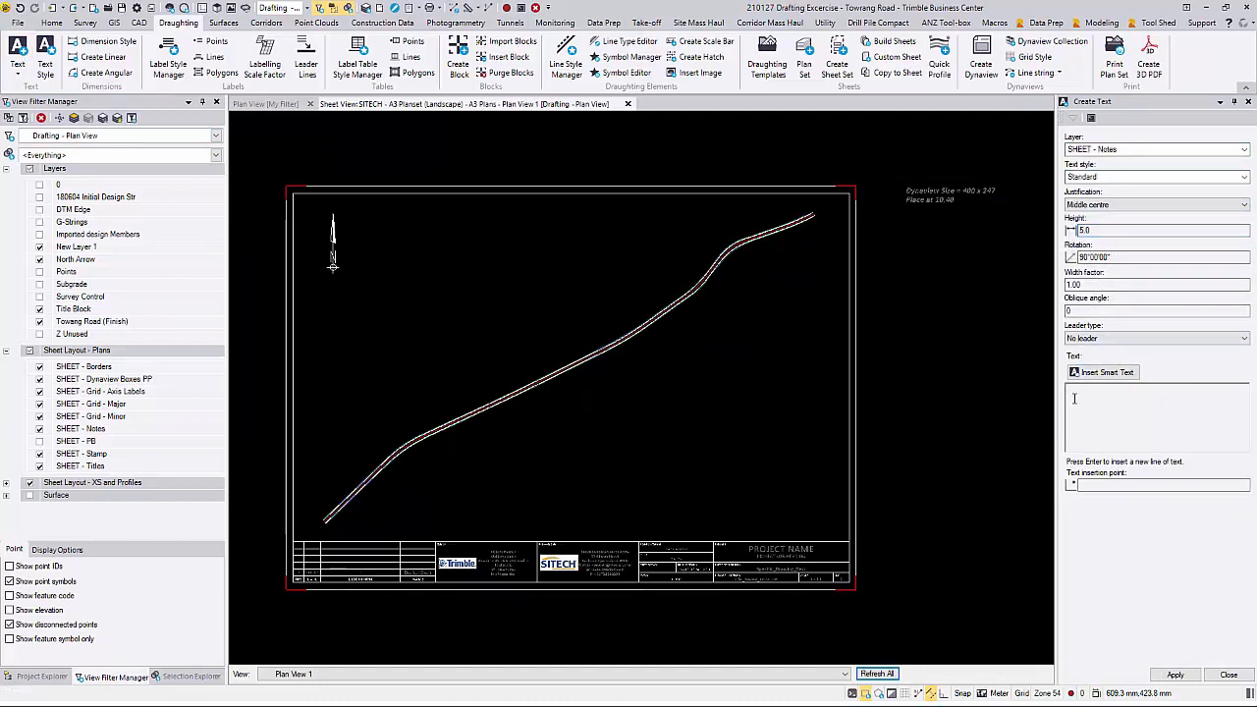
{"action": "type", "text": "NOTES:"}
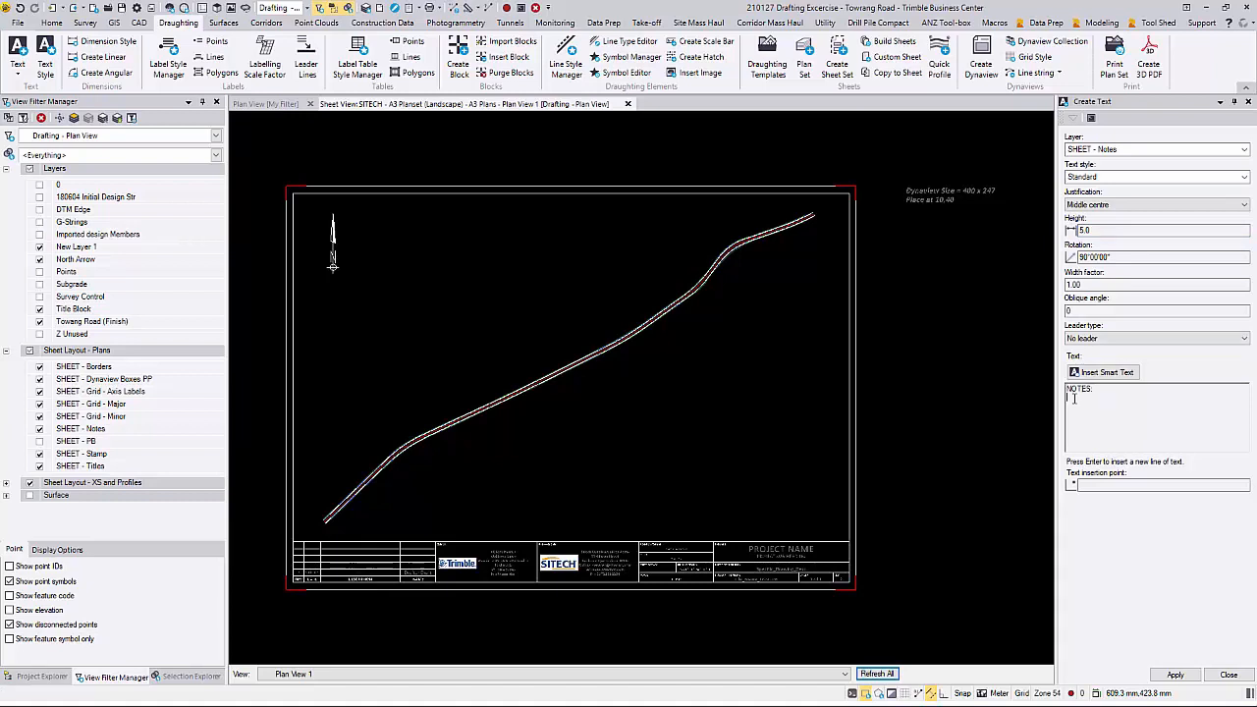
{"action": "type", "text": "TEXT SHOULD BE ADDED IN THE SHEET VIEW"}
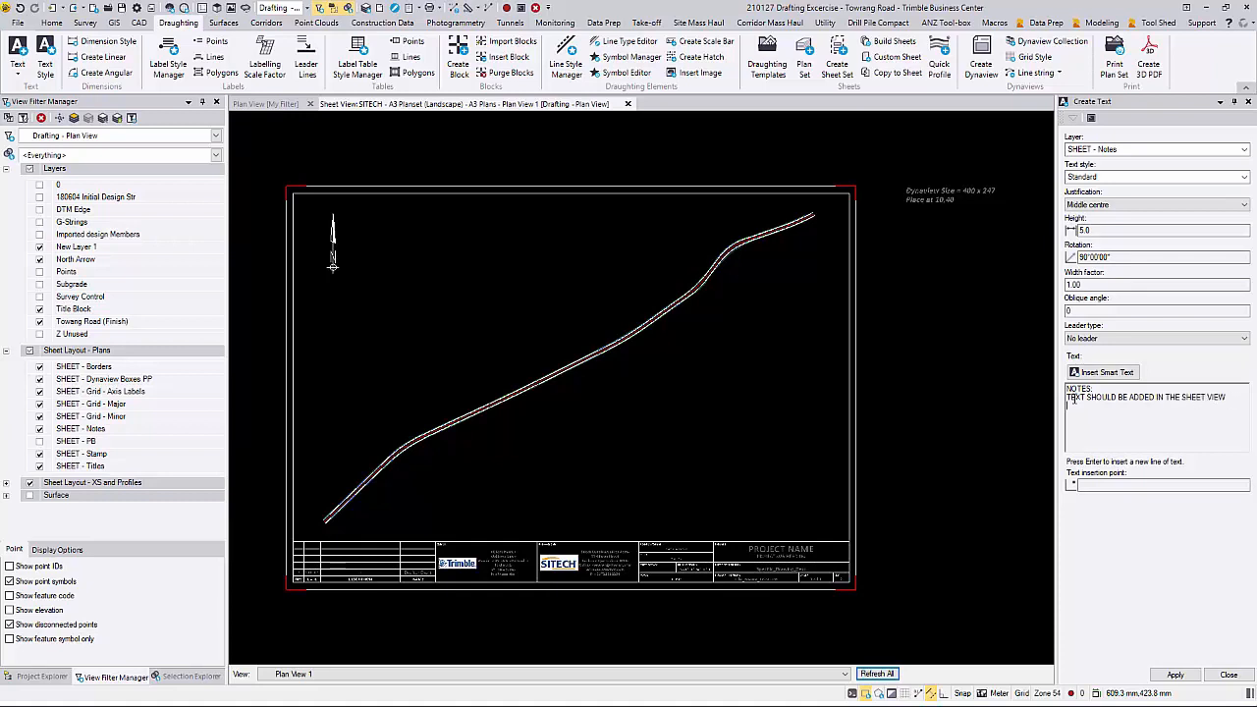
{"action": "type", "text": "HEREIT WHEN I"}
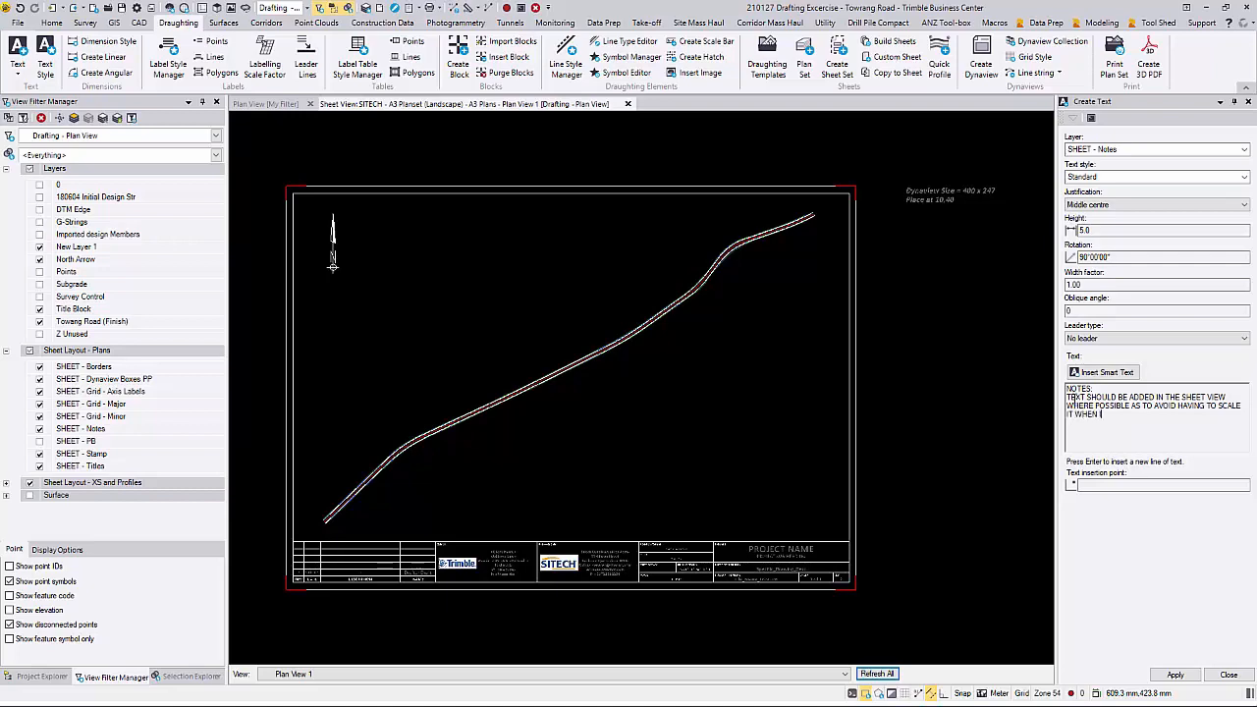
{"action": "type", "text": "T HAS BEEN PLACED IN THE PLAN VIEW"}
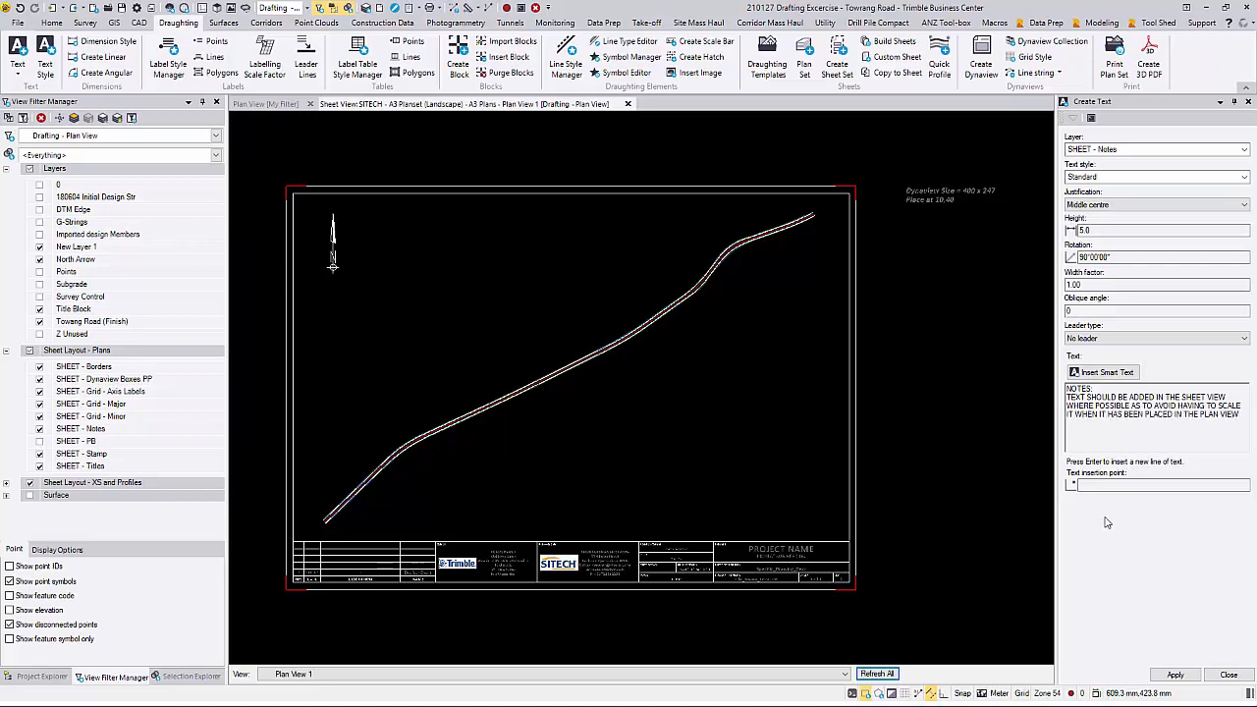
Step: Place the notes text on the Plan View 1 sheet, east of the north arrow and above the road
{"action": "scroll", "coordinate": [486, 267], "scroll_direction": "up", "scroll_amount": 4}
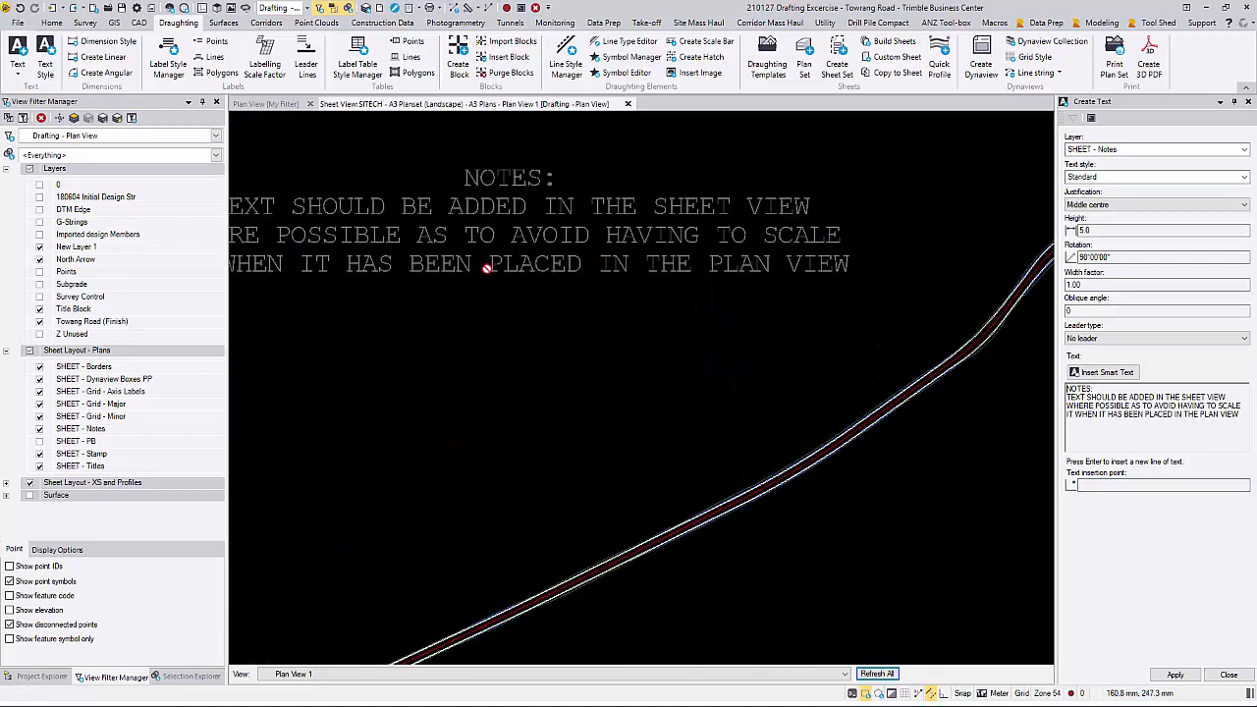
{"action": "middle_click_drag", "start_coordinate": [487, 267], "coordinate": [572, 350]}
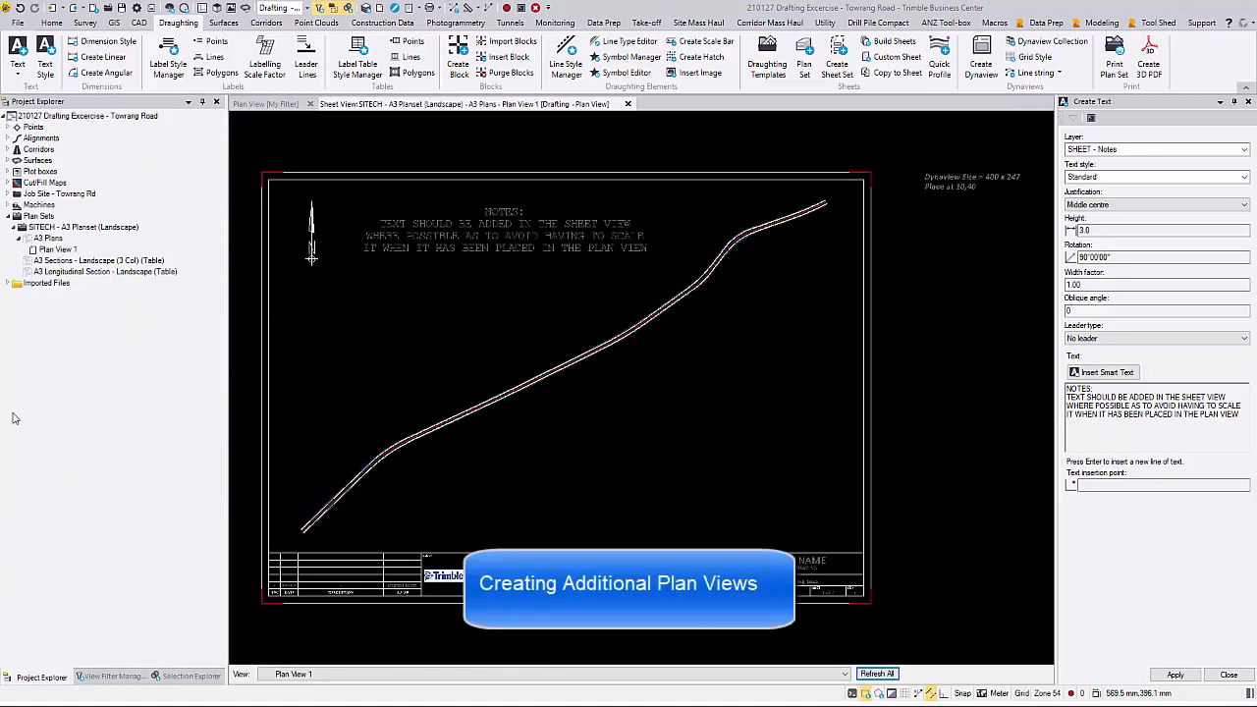
{"action": "left_click", "coordinate": [1229, 674]}
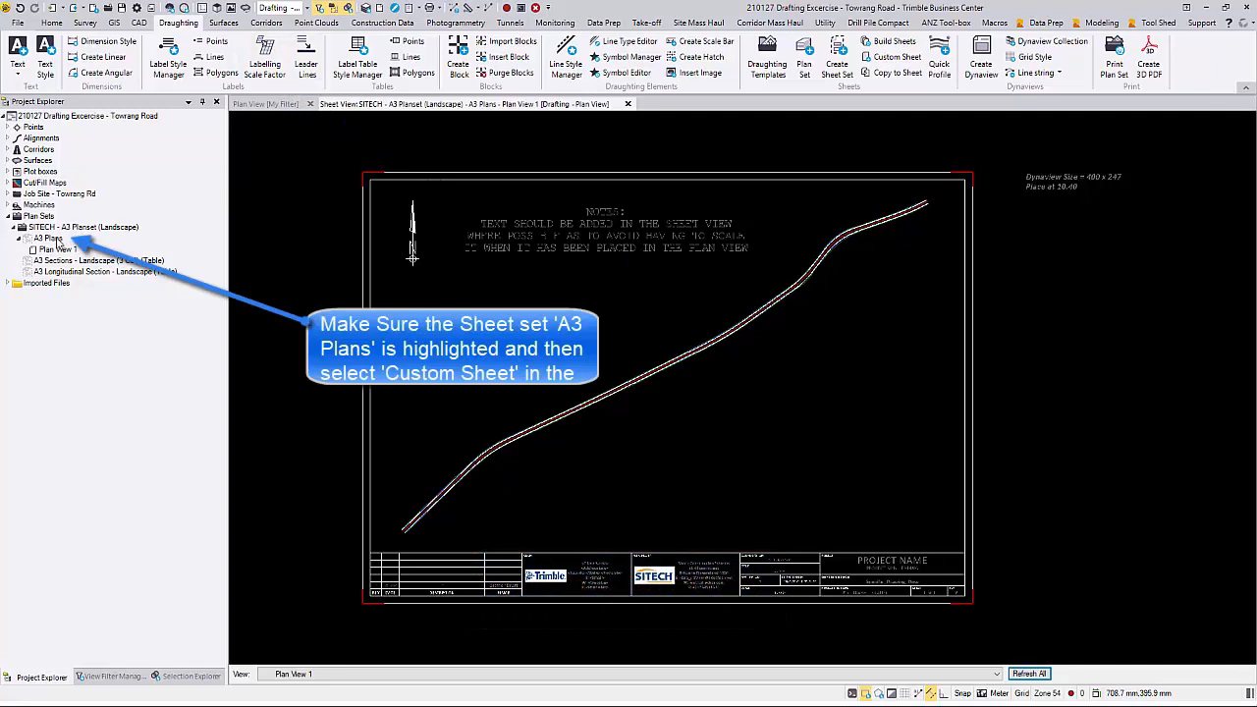
Step: Create a custom sheet named Plan View 2 - Existing Ground in the A3 Plans sheet set, inserted after Plan View 1
{"action": "left_click", "coordinate": [49, 239]}
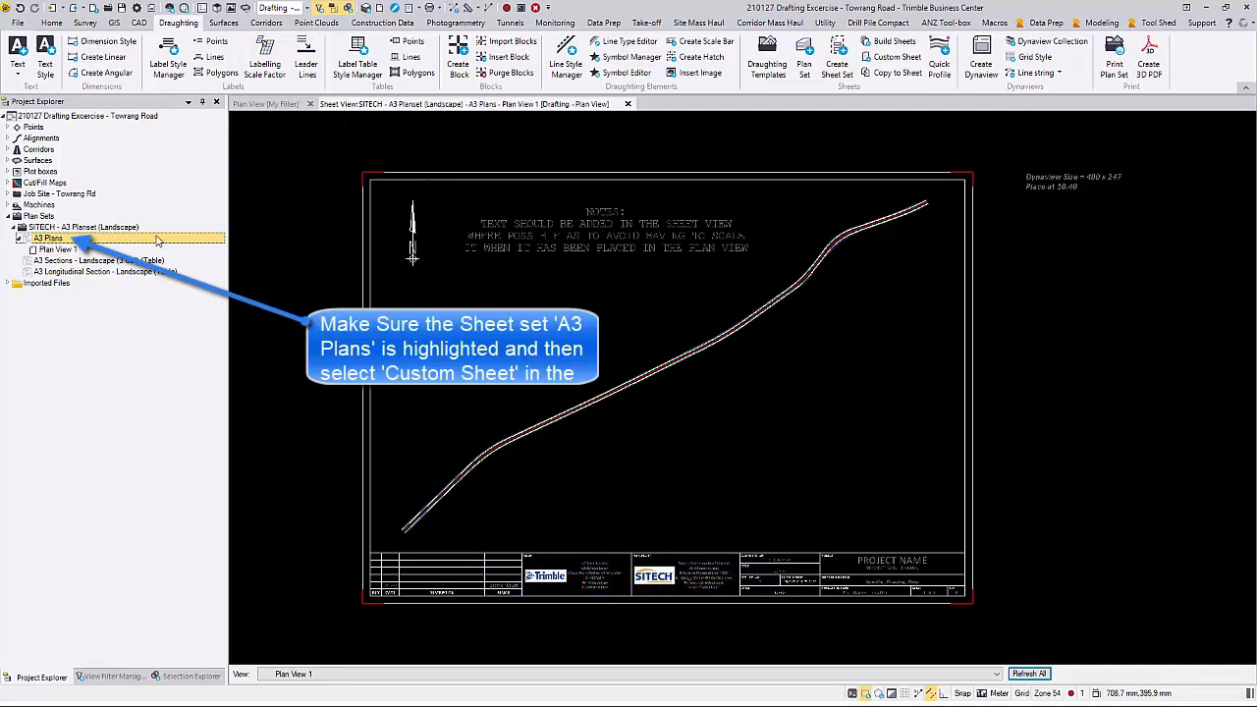
{"action": "left_click", "coordinate": [885, 61]}
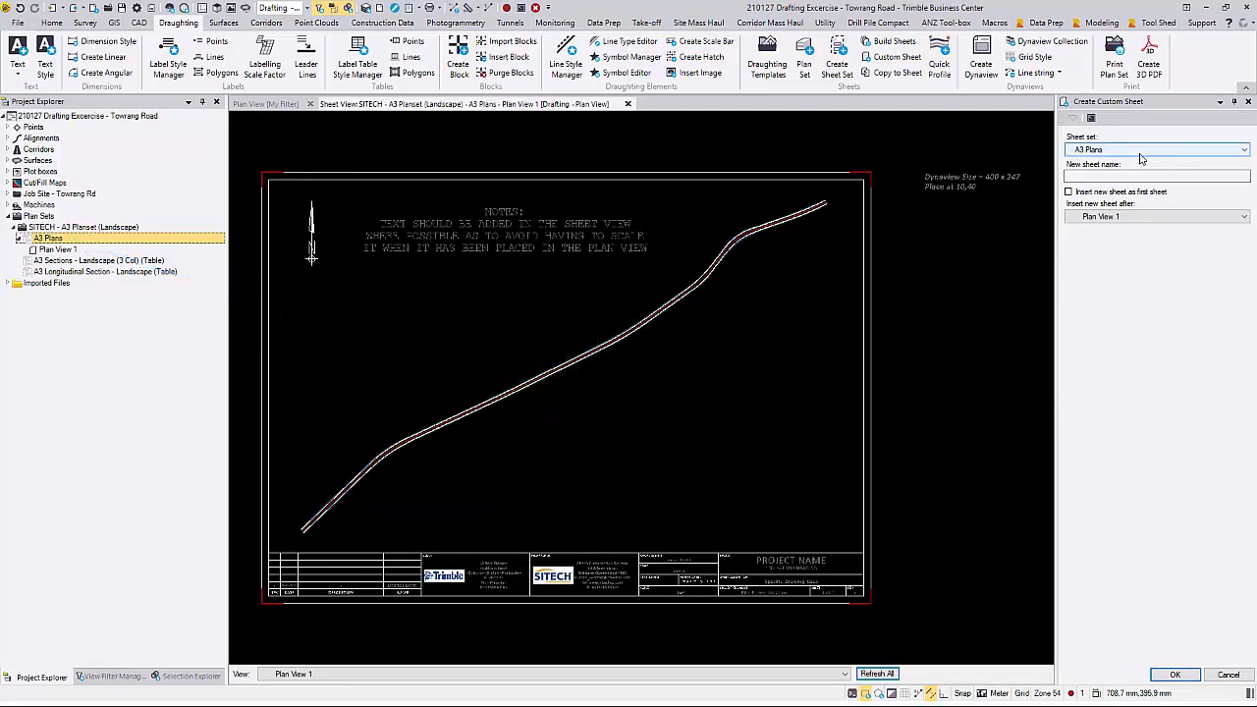
{"action": "left_click", "coordinate": [1135, 175]}
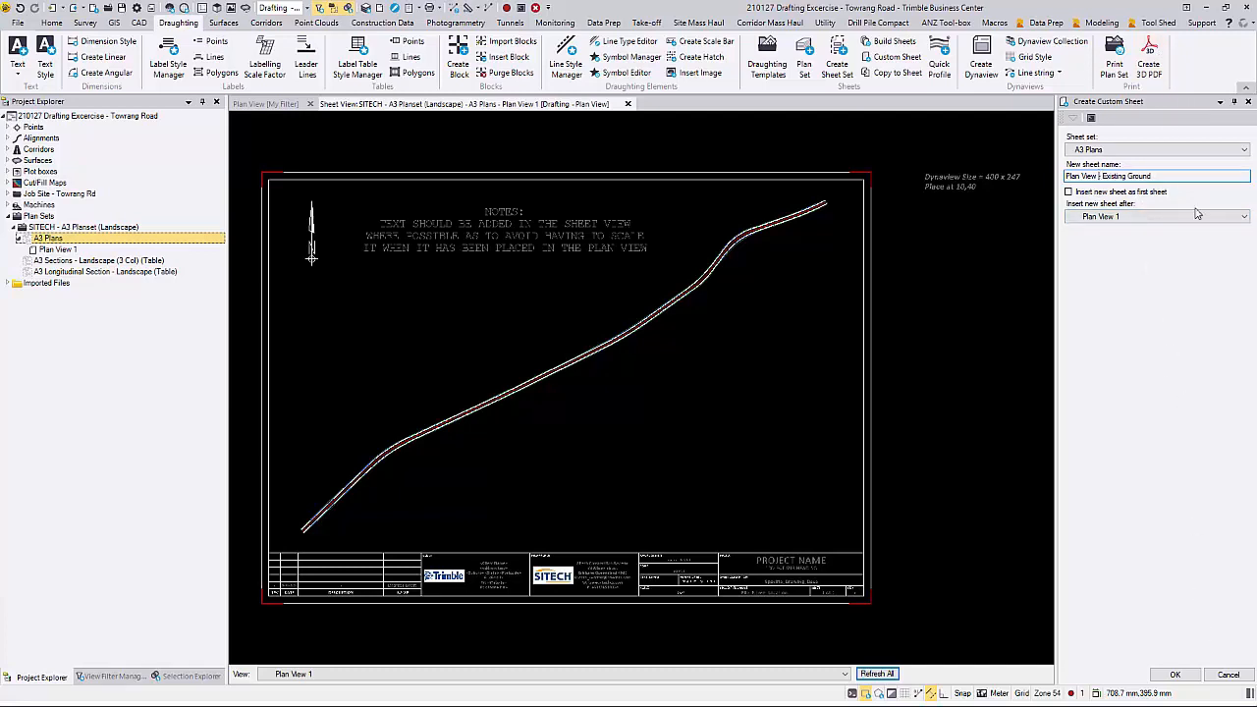
{"action": "type", "text": "2 -"}
{"action": "left_click", "coordinate": [1174, 673]}
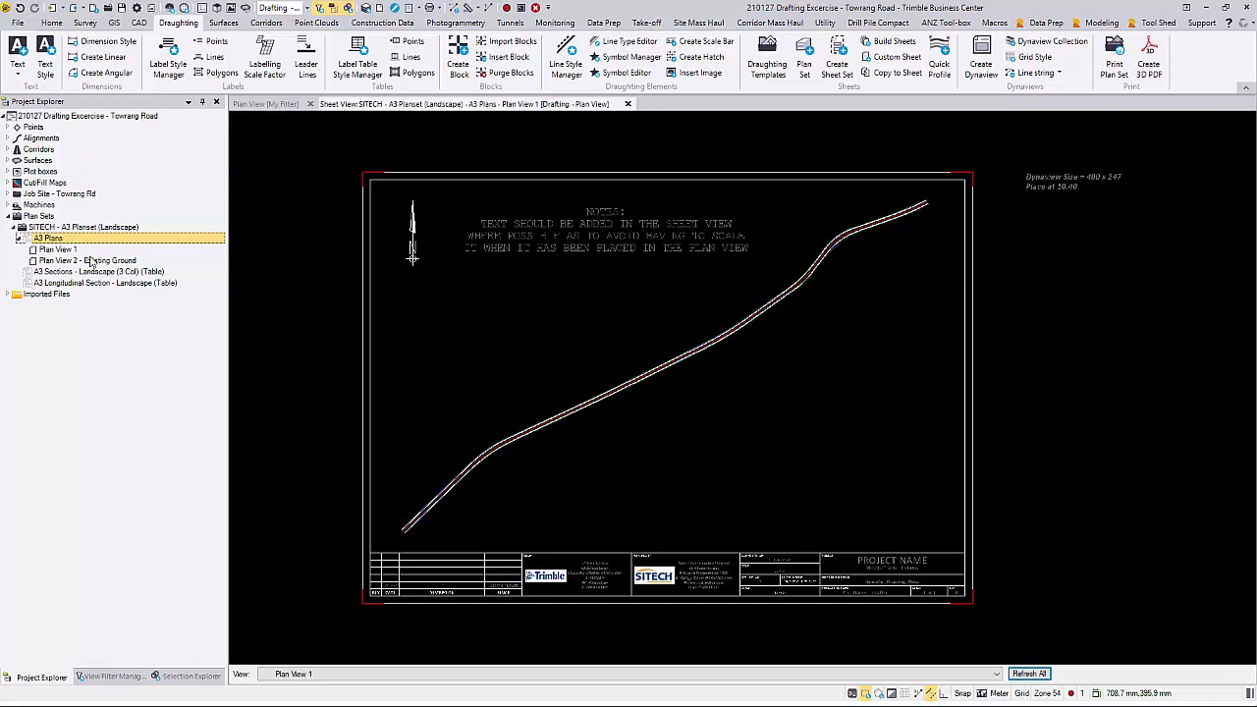
Step: Open the sheet view of Plan View 2 - Existing Ground and check what the new sheet contains
{"action": "scroll", "coordinate": [283, 245], "scroll_direction": "down", "scroll_amount": 3}
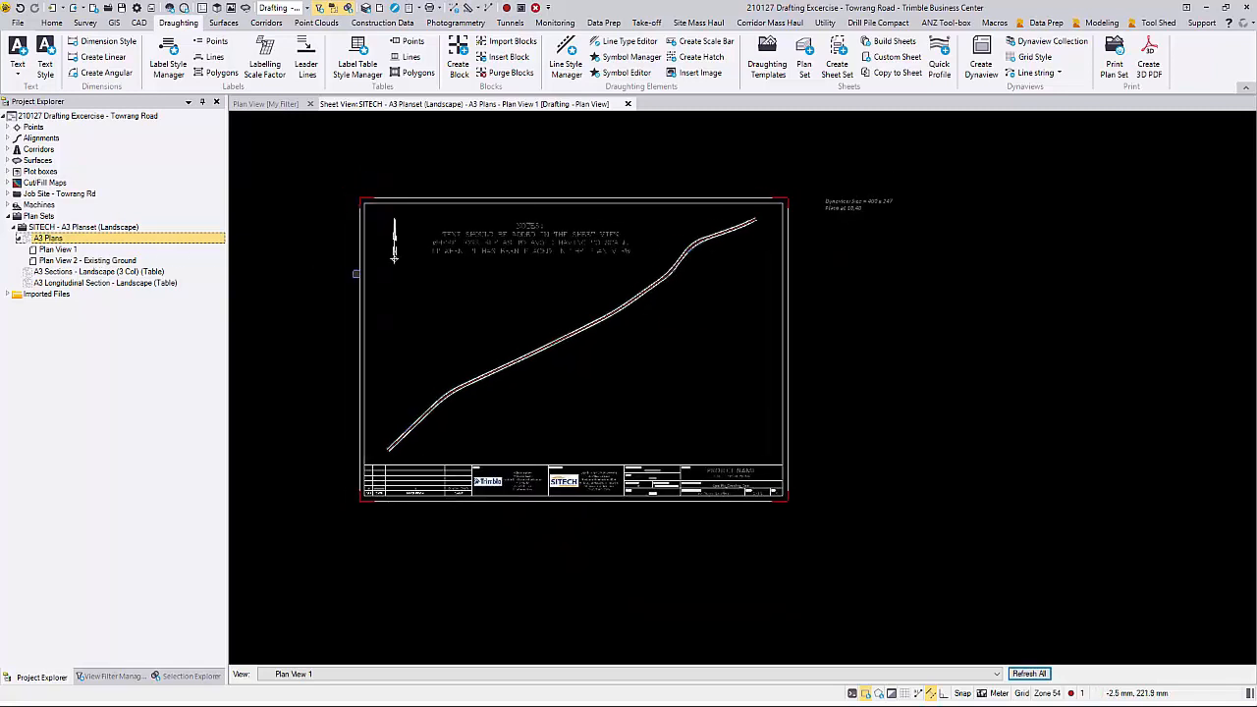
{"action": "middle_click_drag", "start_coordinate": [356, 273], "coordinate": [359, 275]}
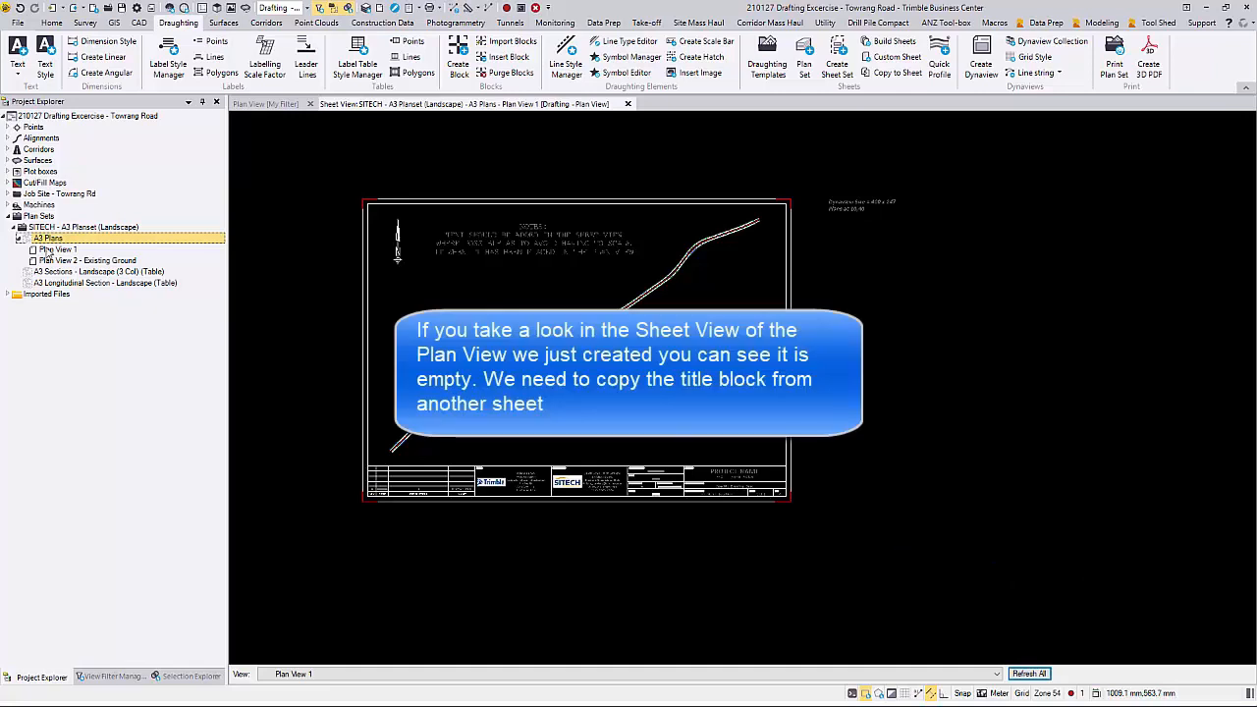
{"action": "right_click", "coordinate": [82, 262]}
{"action": "left_click", "coordinate": [125, 286]}
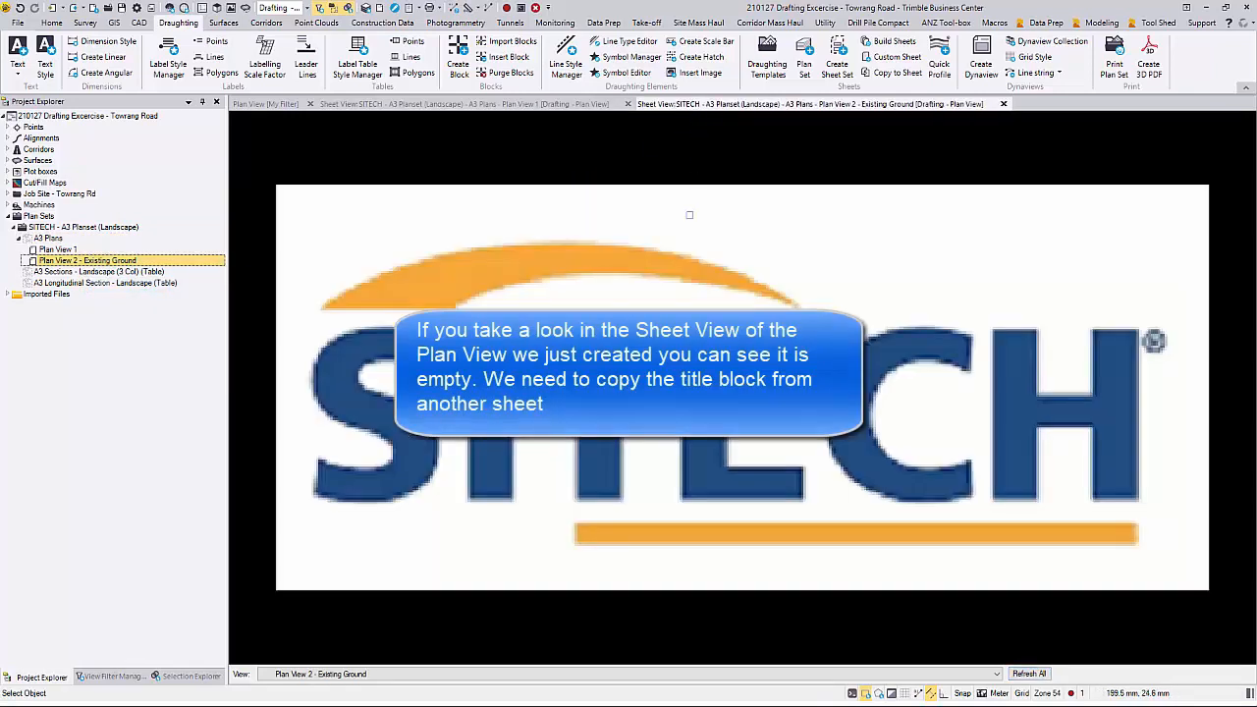
{"action": "scroll", "coordinate": [690, 214], "scroll_direction": "down", "scroll_amount": 6}
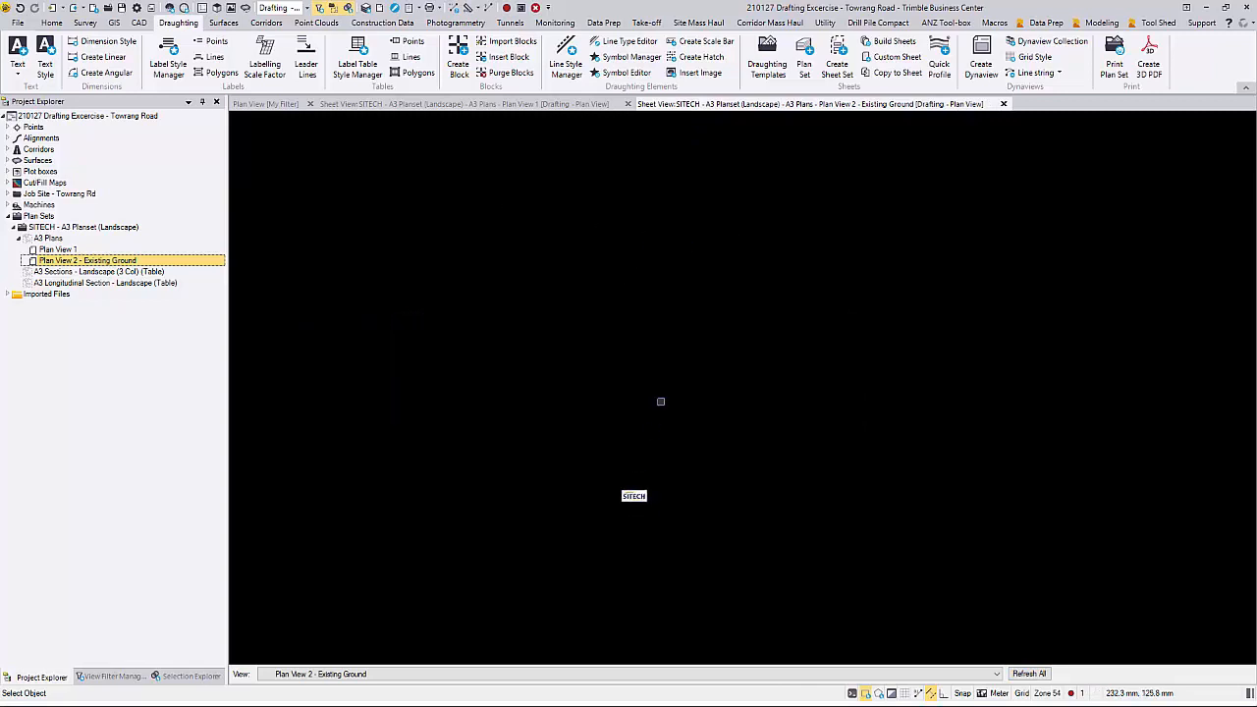
Step: Copy the border and title block, without the Dynaview and notes, from Plan View 1 to Plan View 2 - Existing Ground, and close Plan View 1
{"action": "left_click", "coordinate": [524, 104]}
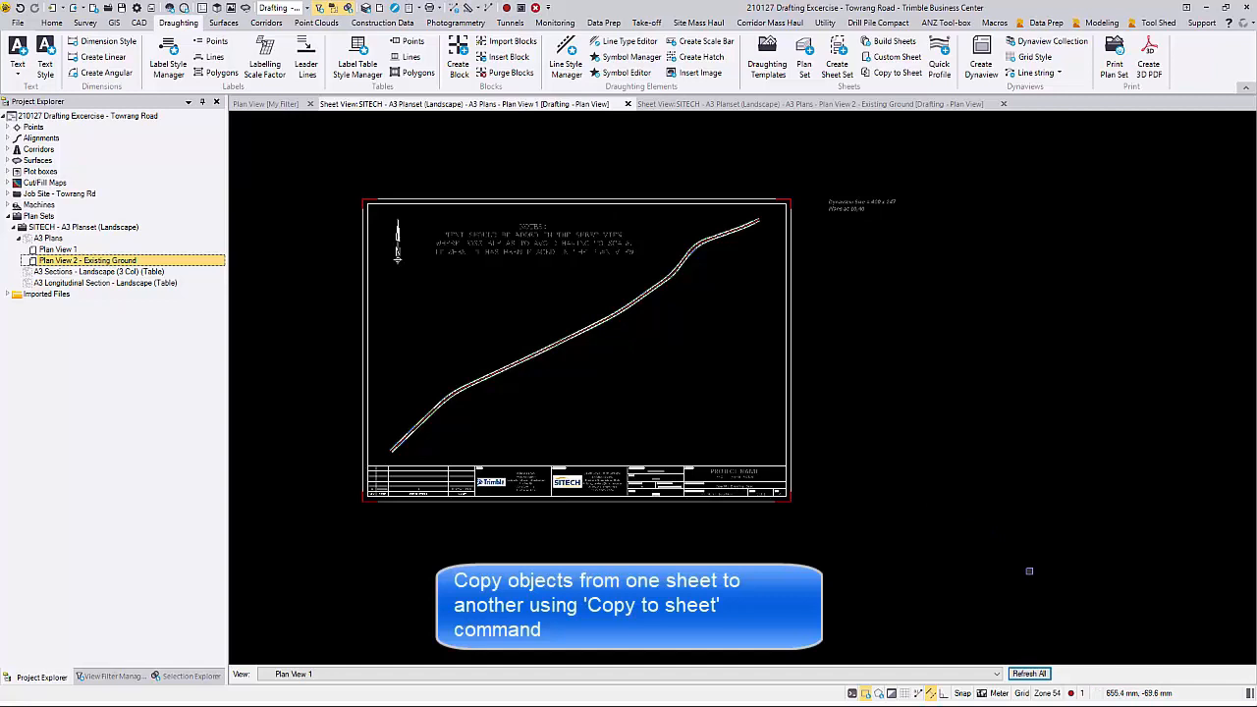
{"action": "mouse_move", "coordinate": [1029, 570]}
{"action": "left_mouse_down"}
{"action": "mouse_move", "coordinate": [854, 487]}
{"action": "mouse_move", "coordinate": [317, 171]}
{"action": "left_mouse_up"}
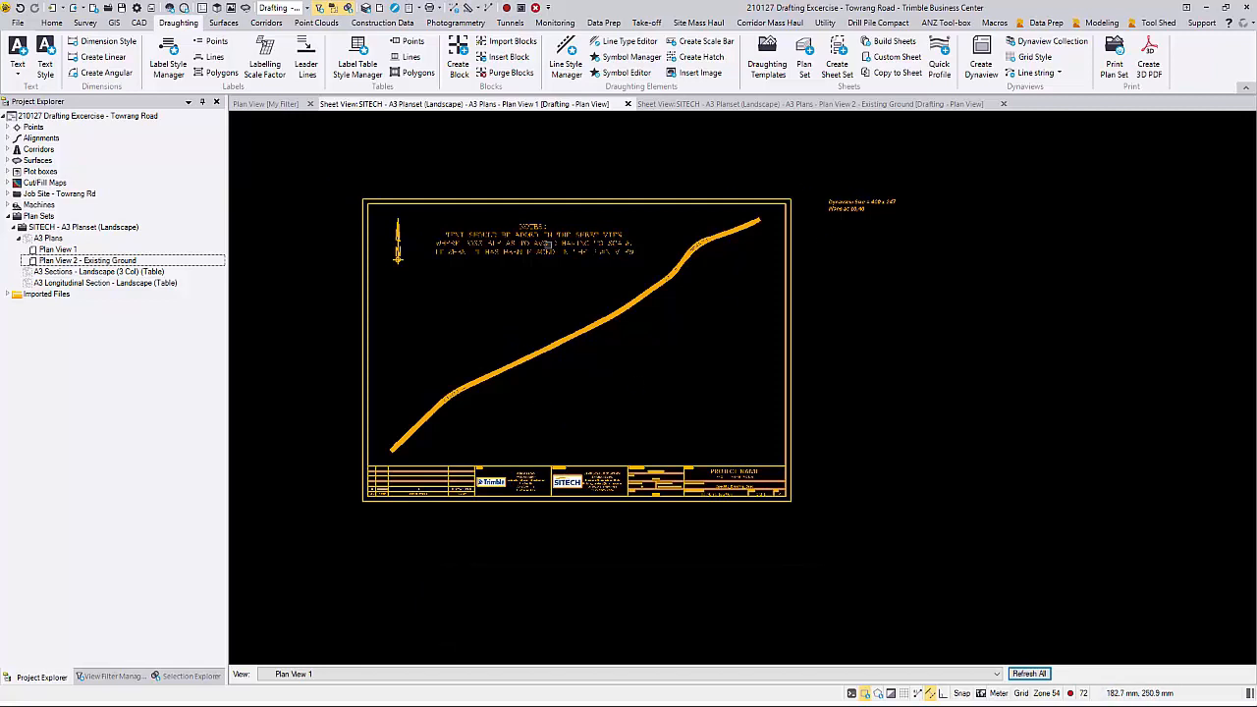
{"action": "key", "text": "Escape"}
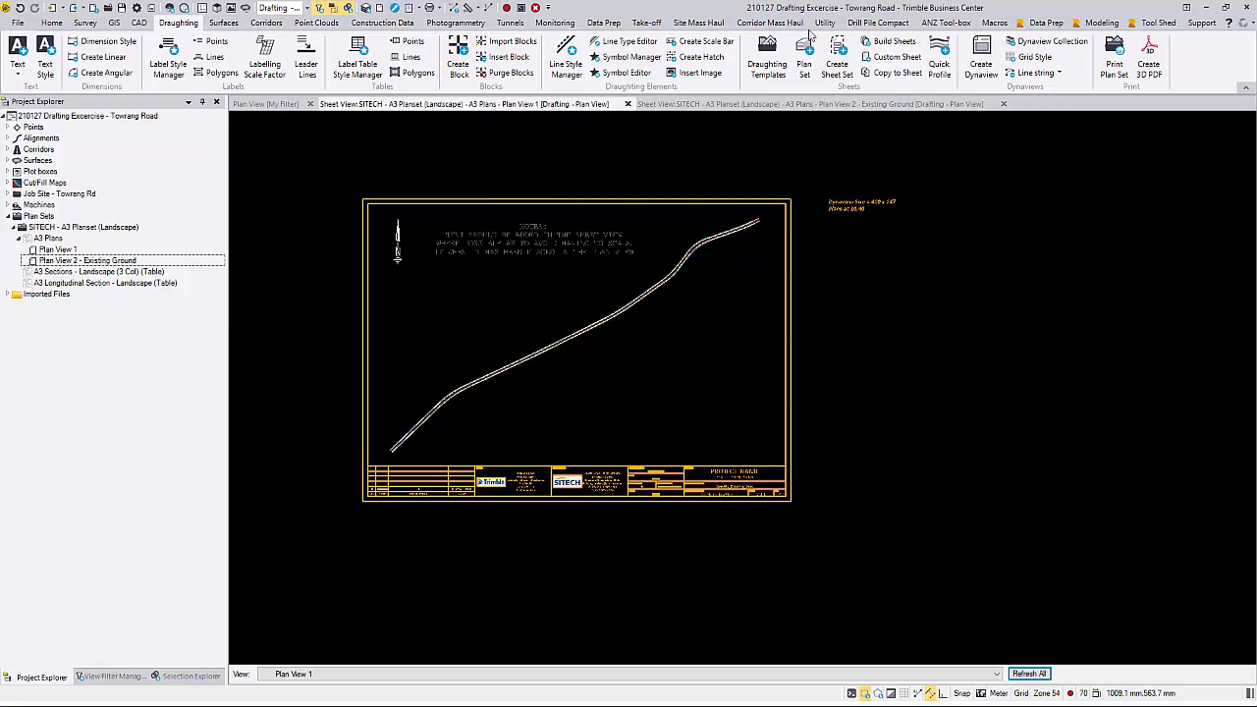
{"action": "left_click", "coordinate": [871, 77]}
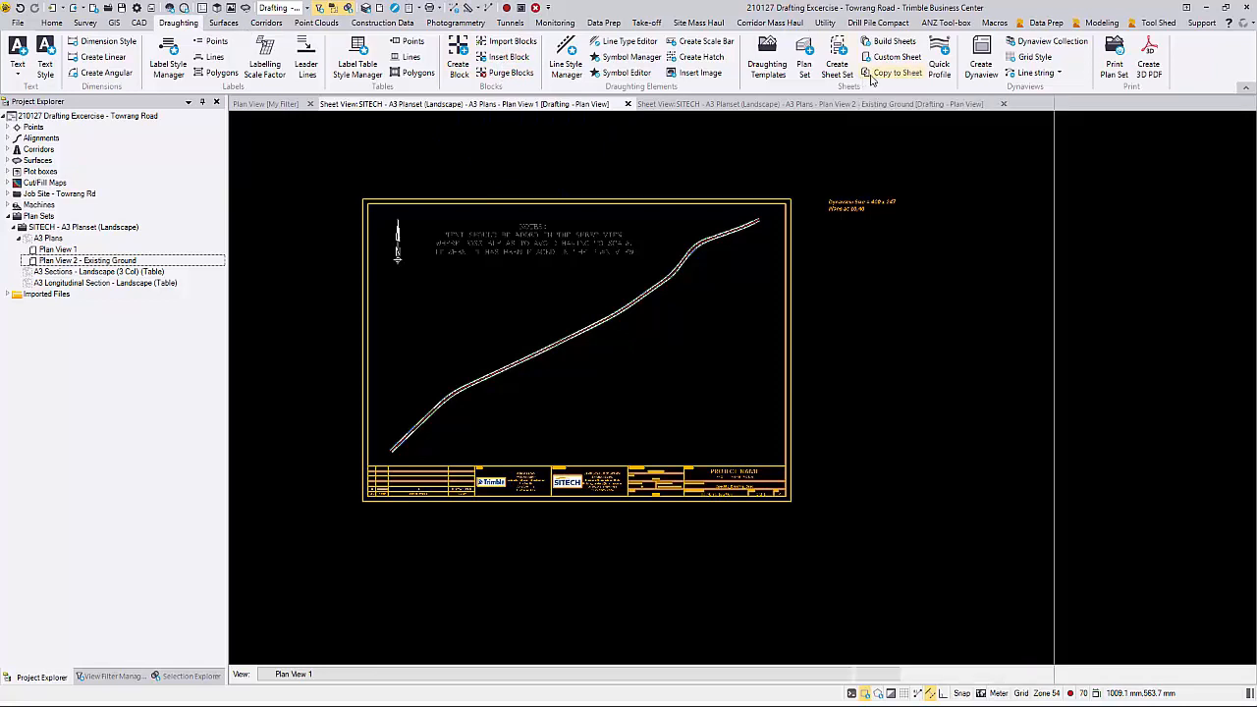
{"action": "left_click", "coordinate": [1117, 176]}
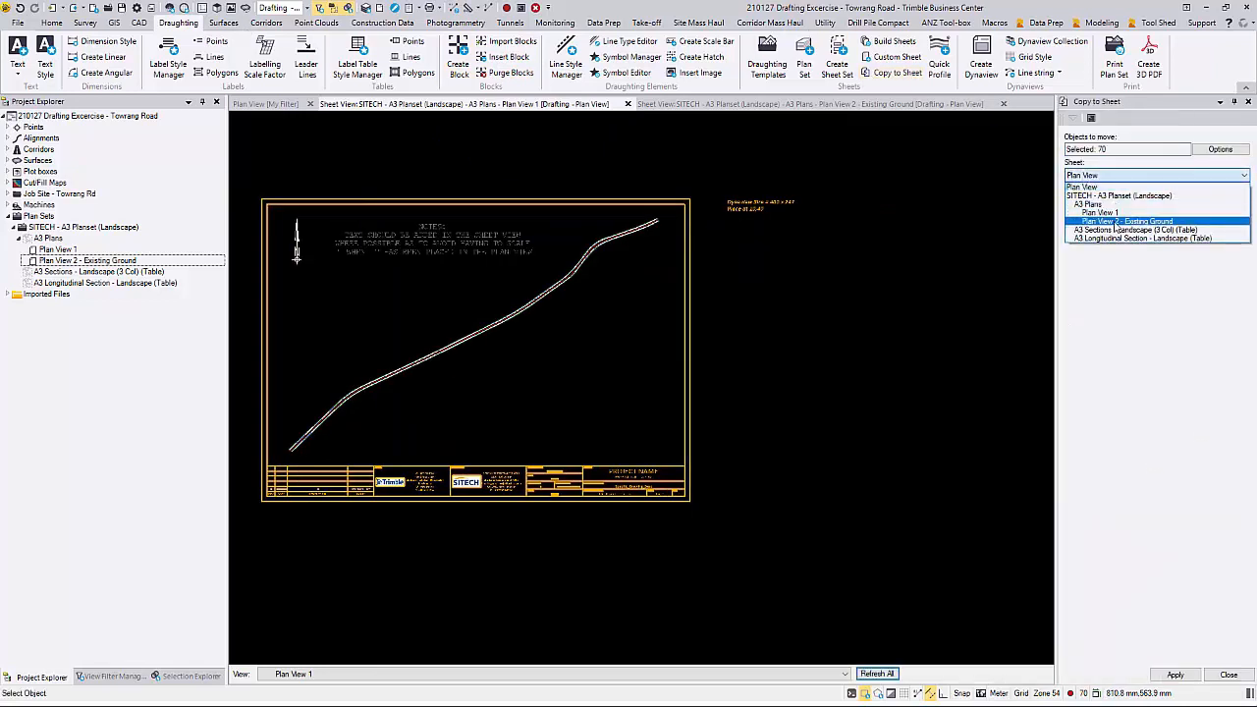
{"action": "left_click", "coordinate": [1114, 222]}
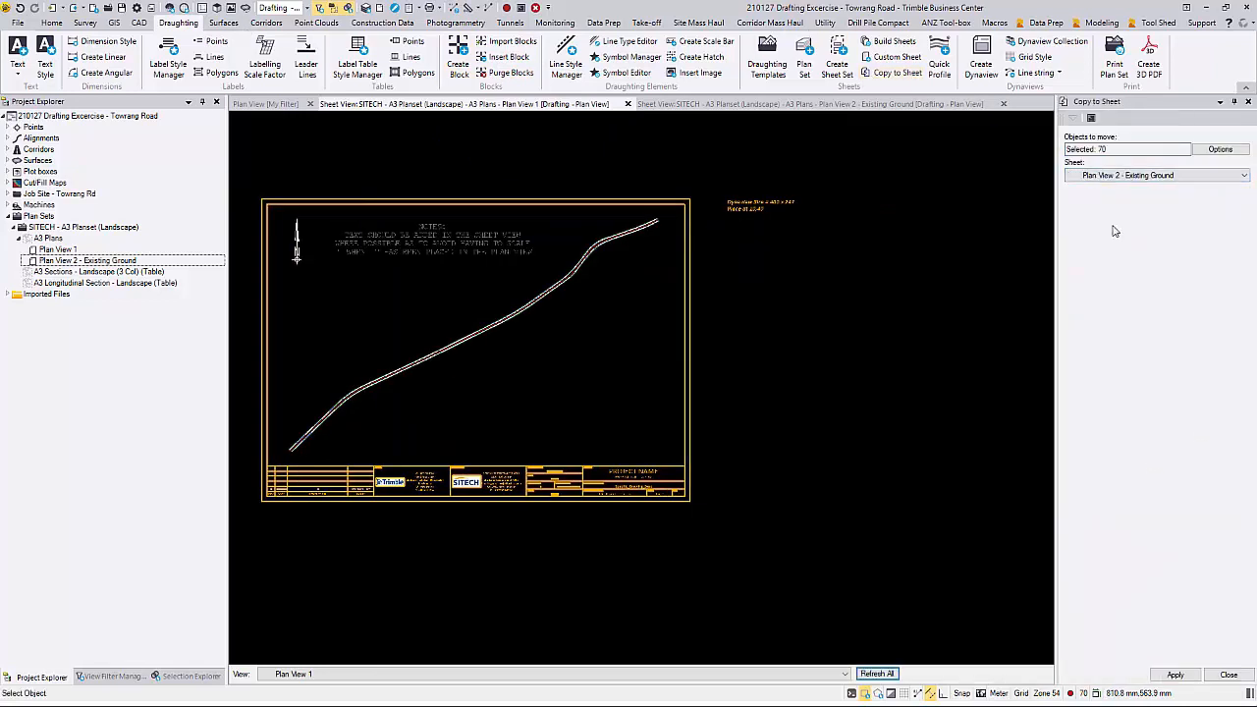
{"action": "left_click", "coordinate": [1166, 675]}
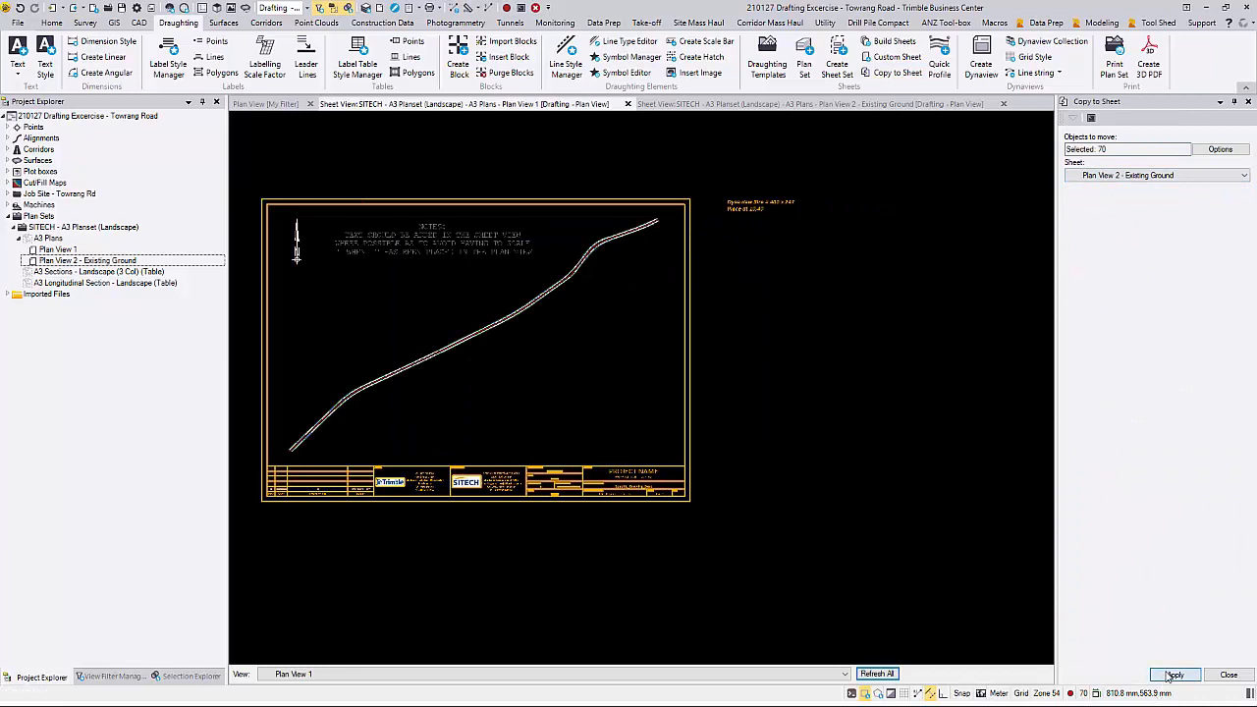
{"action": "left_click", "coordinate": [664, 104]}
{"action": "left_click", "coordinate": [627, 104]}
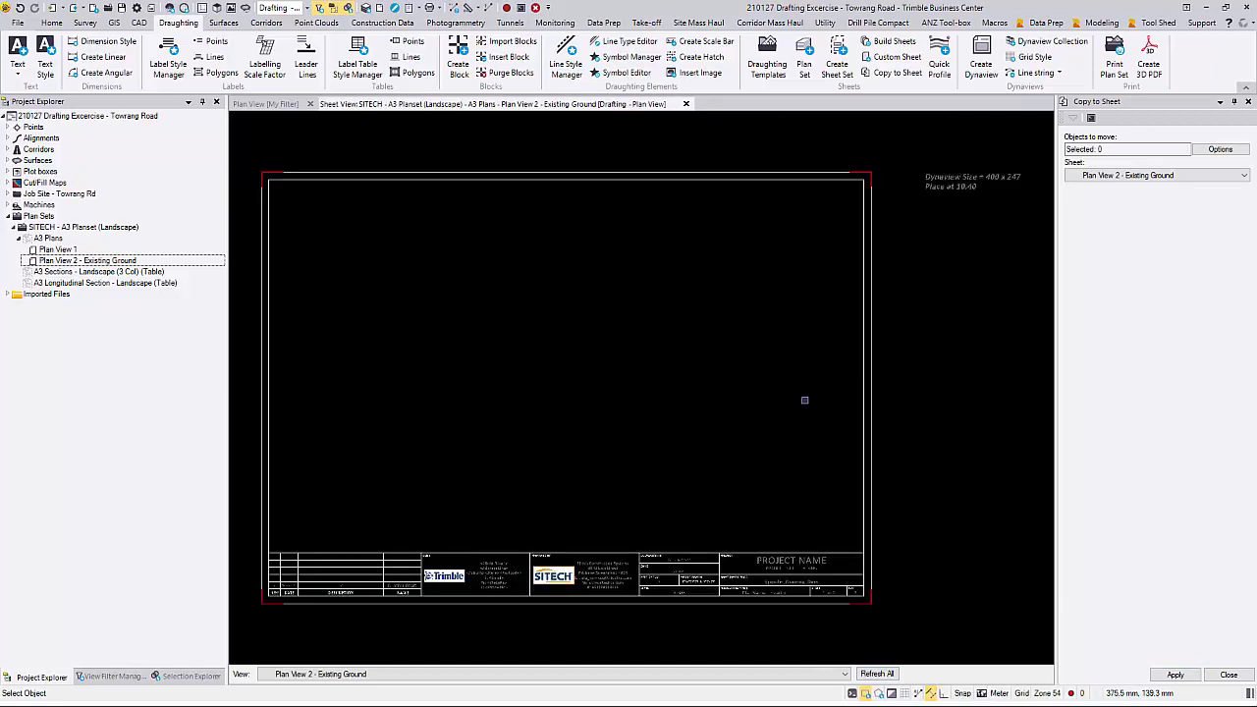
Step: Switch the plan view to the Drafting - Natural Surface view filter and turn on the Existing Ground surface in it
{"action": "left_click", "coordinate": [1229, 675]}
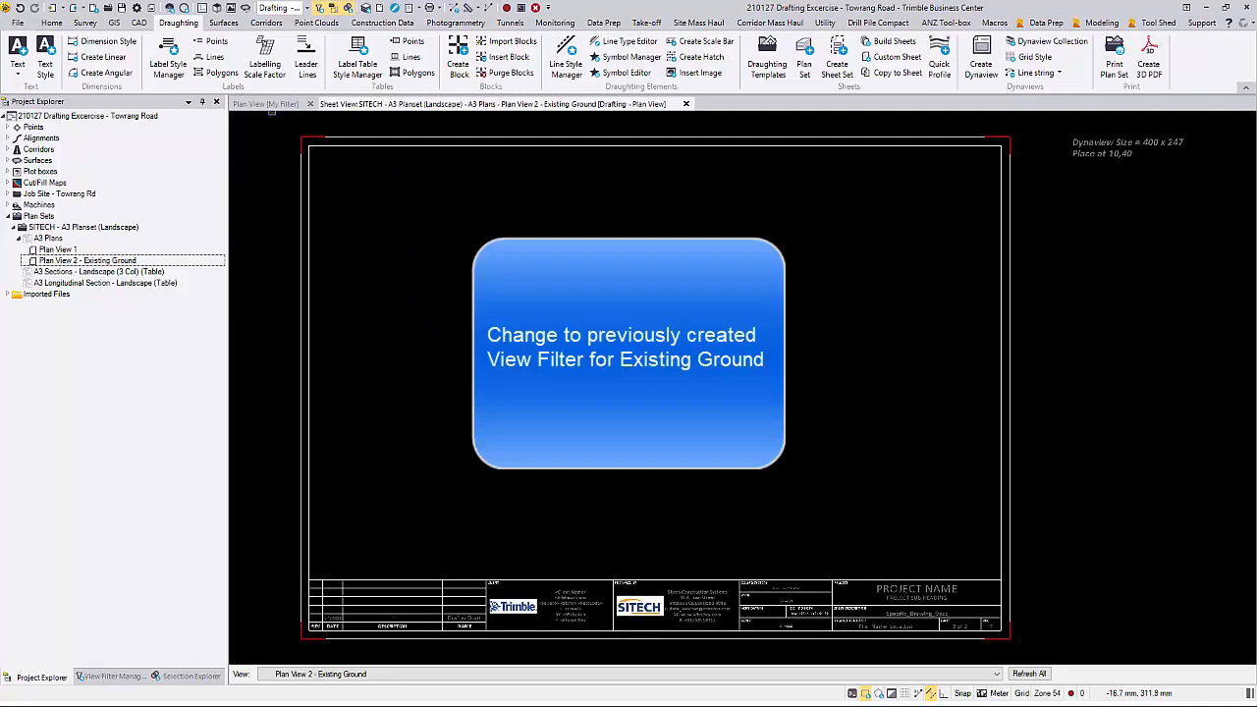
{"action": "left_click", "coordinate": [265, 103]}
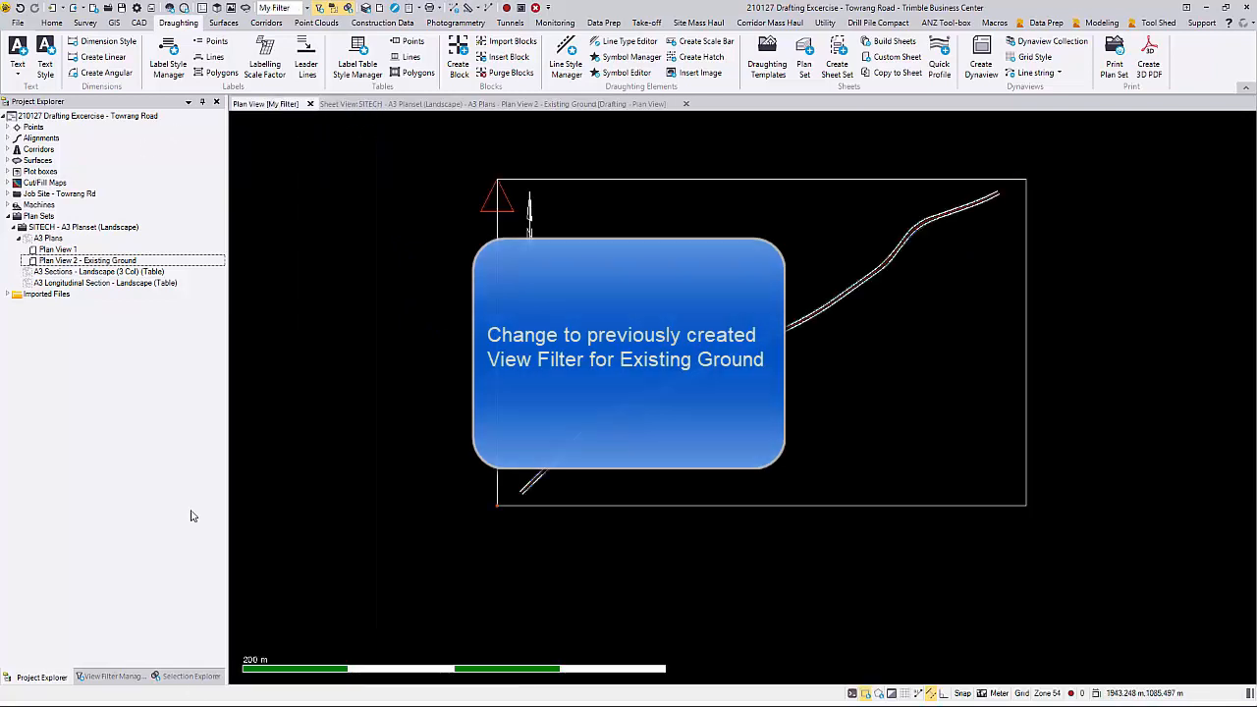
{"action": "left_click", "coordinate": [110, 676]}
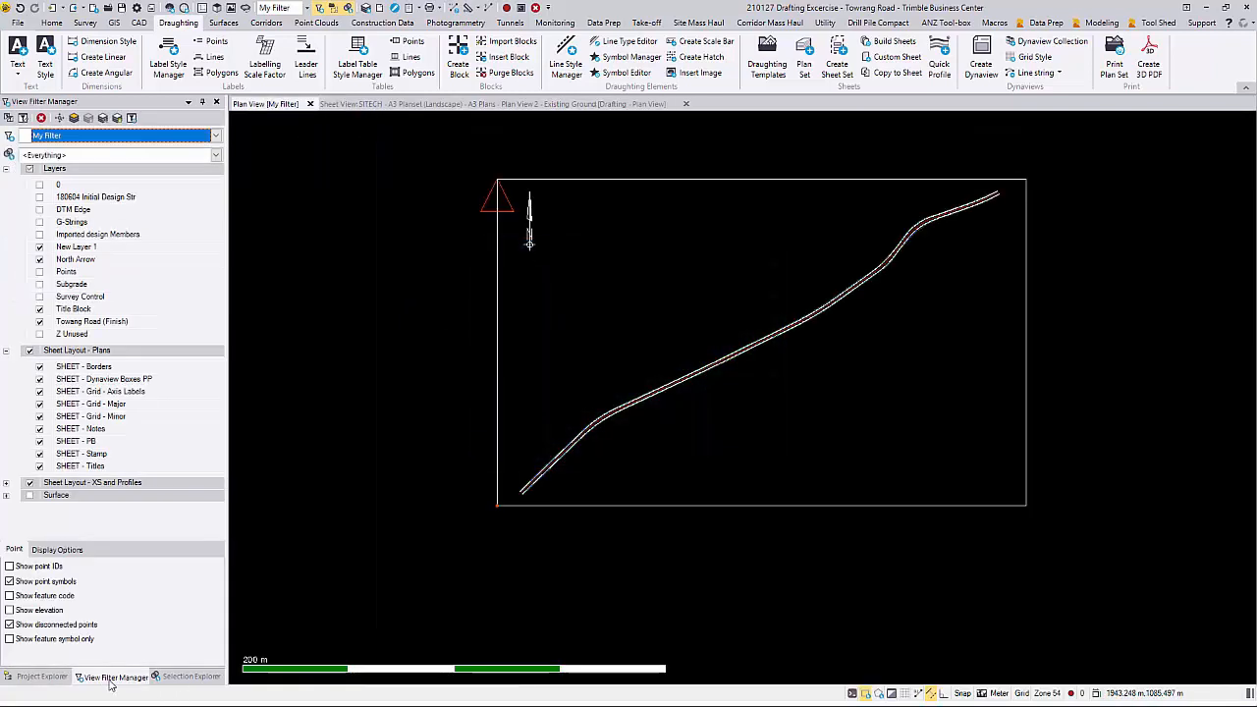
{"action": "left_click", "coordinate": [216, 135]}
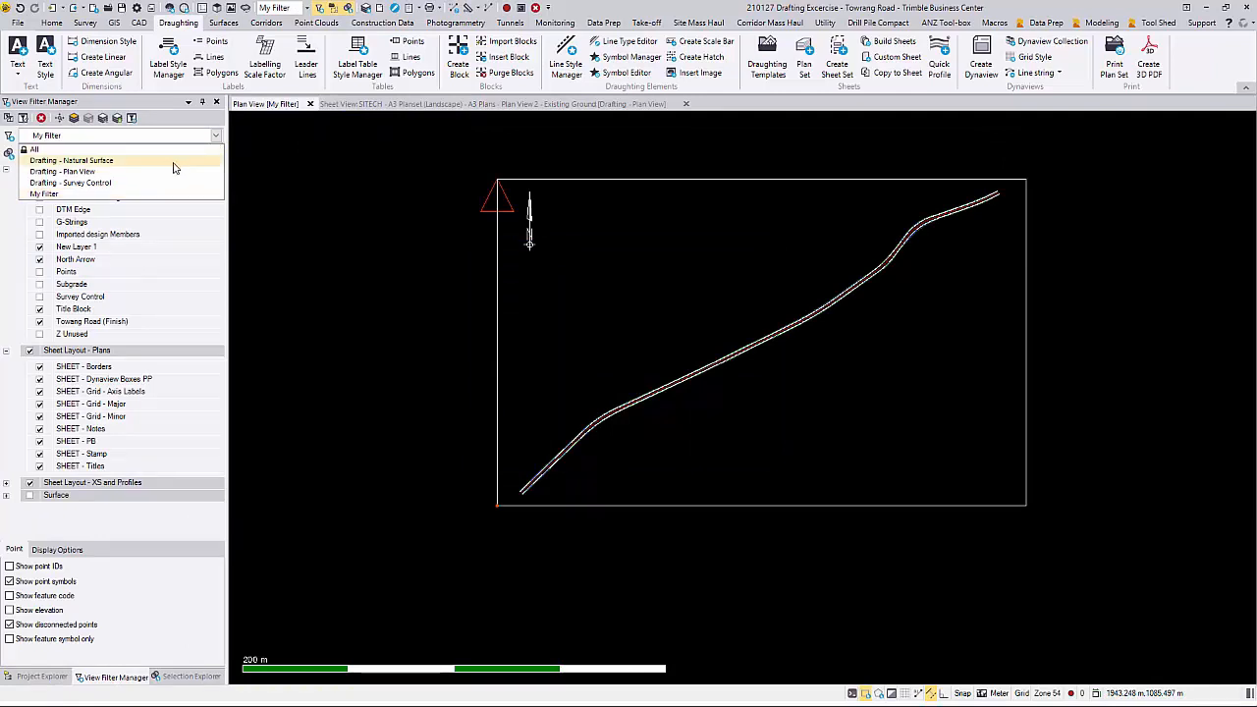
{"action": "left_click", "coordinate": [174, 160]}
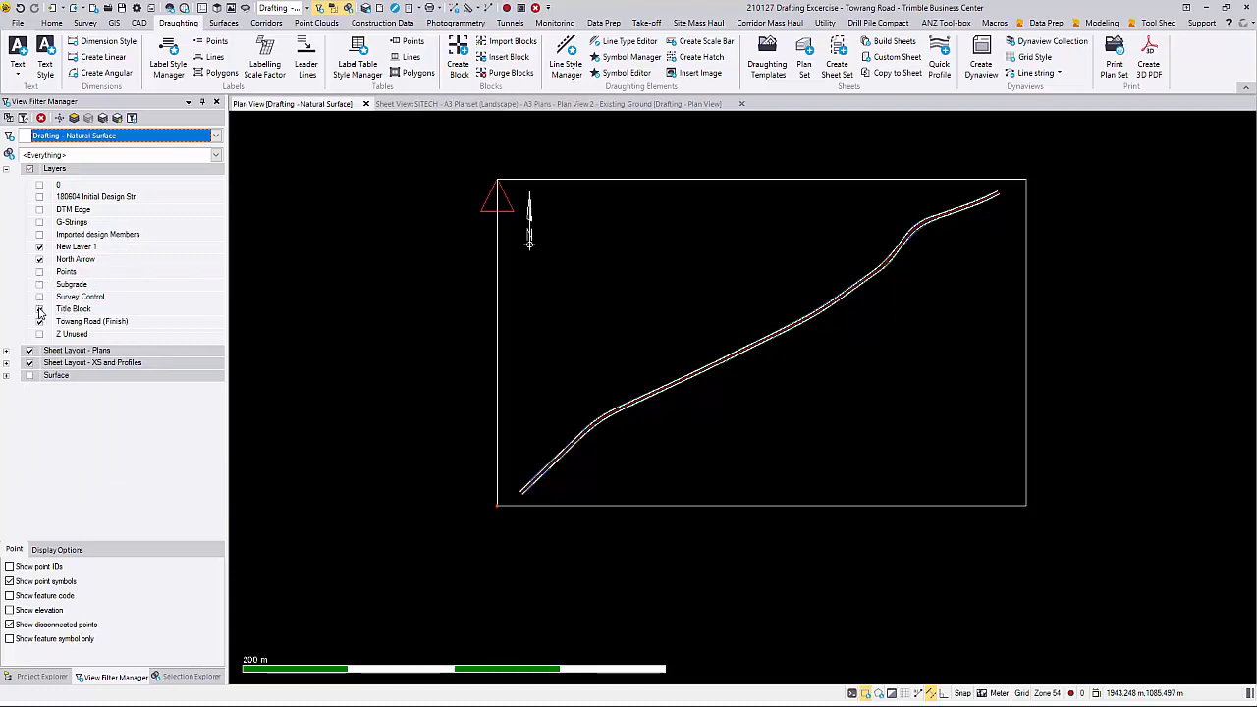
{"action": "left_click", "coordinate": [6, 376]}
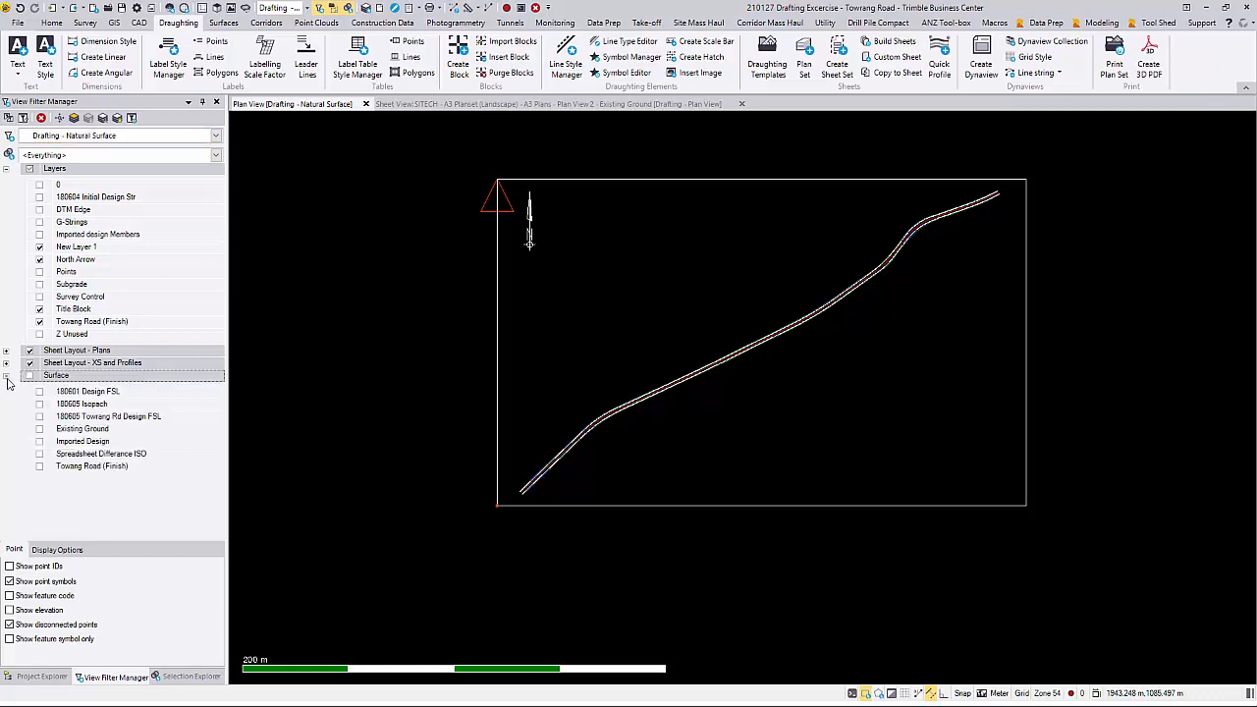
{"action": "left_click", "coordinate": [40, 430]}
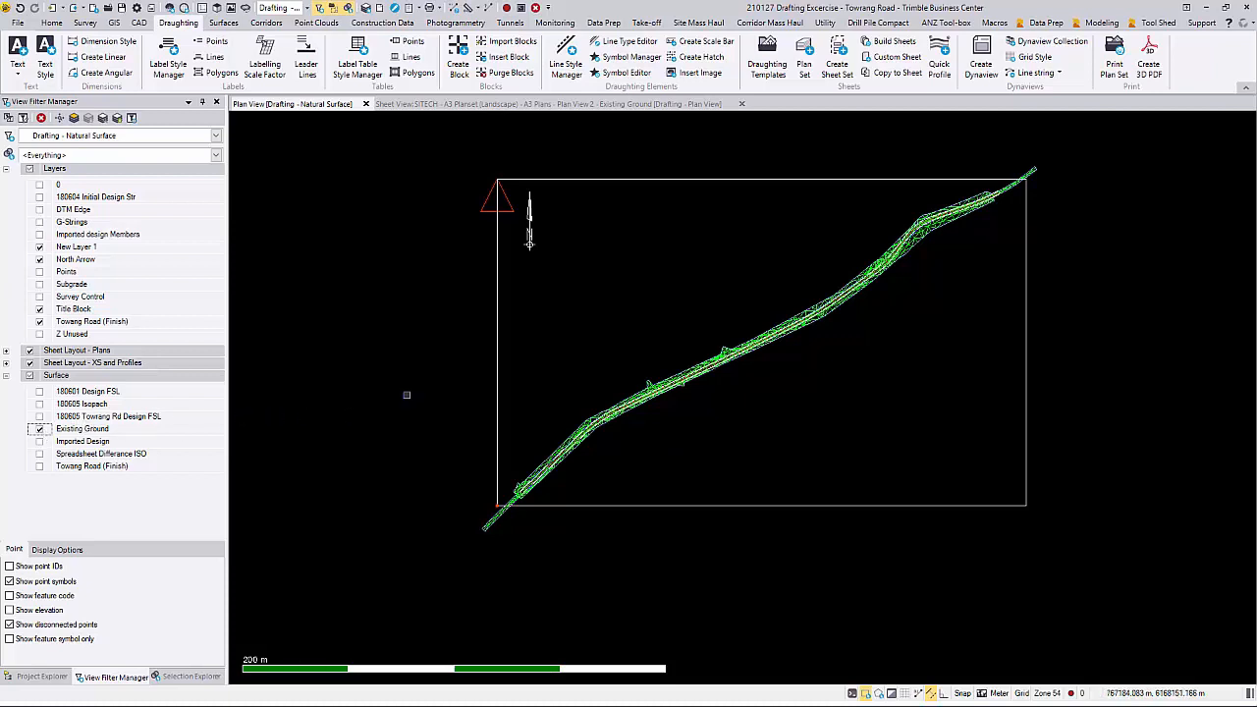
Step: Start a new Dynaview on the Plan View 2 - Existing Ground sheet, named Dynaview 2, on layer SHEET - Dynaview Boxes PP
{"action": "left_click", "coordinate": [461, 105]}
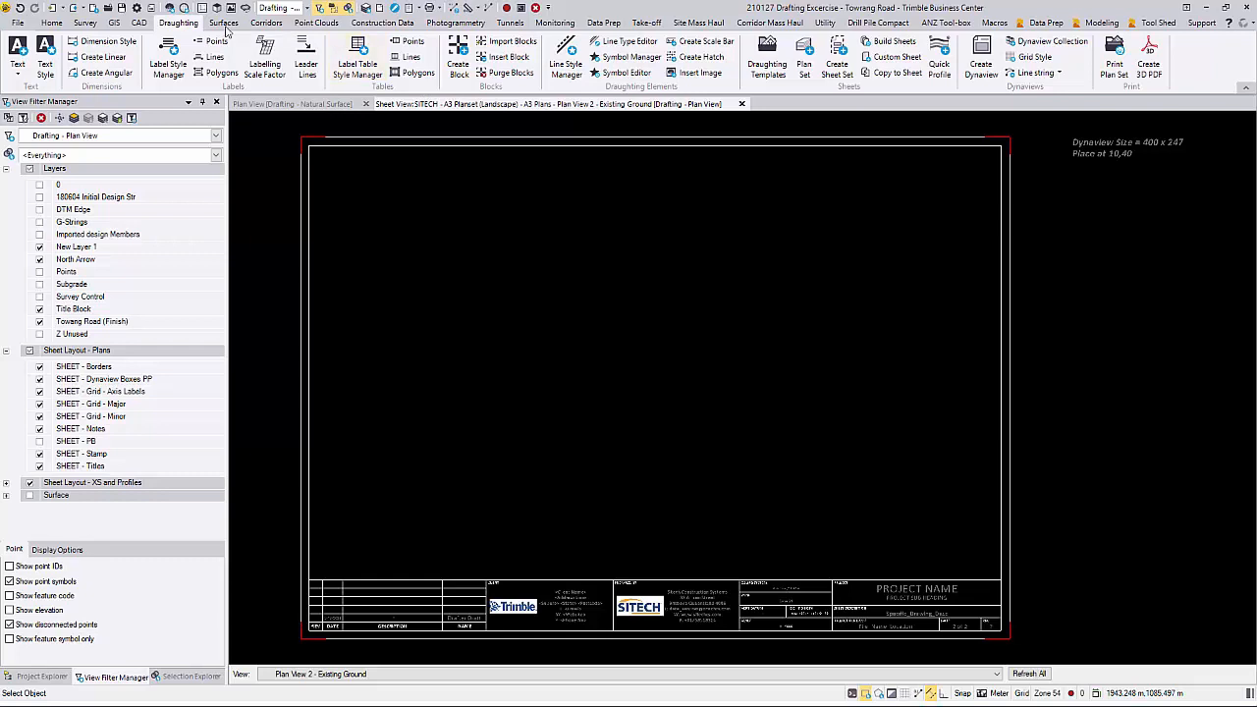
{"action": "left_click", "coordinate": [972, 67]}
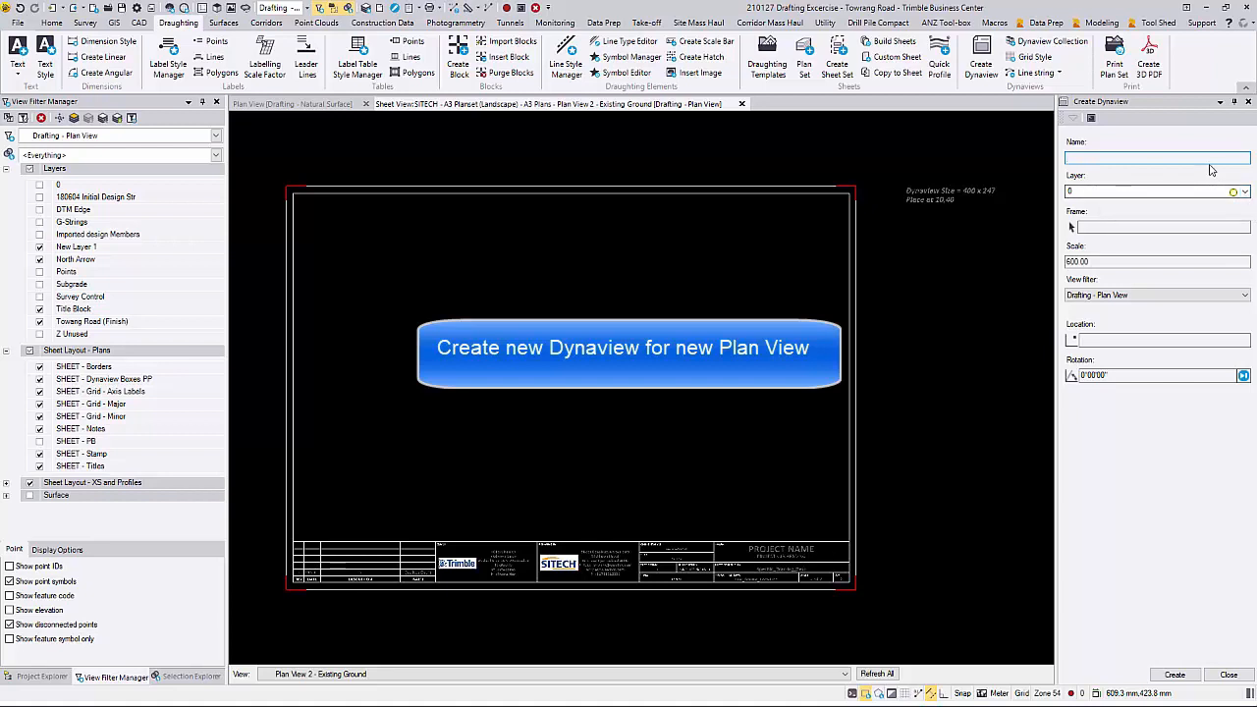
{"action": "type", "text": "Dynaview 2"}
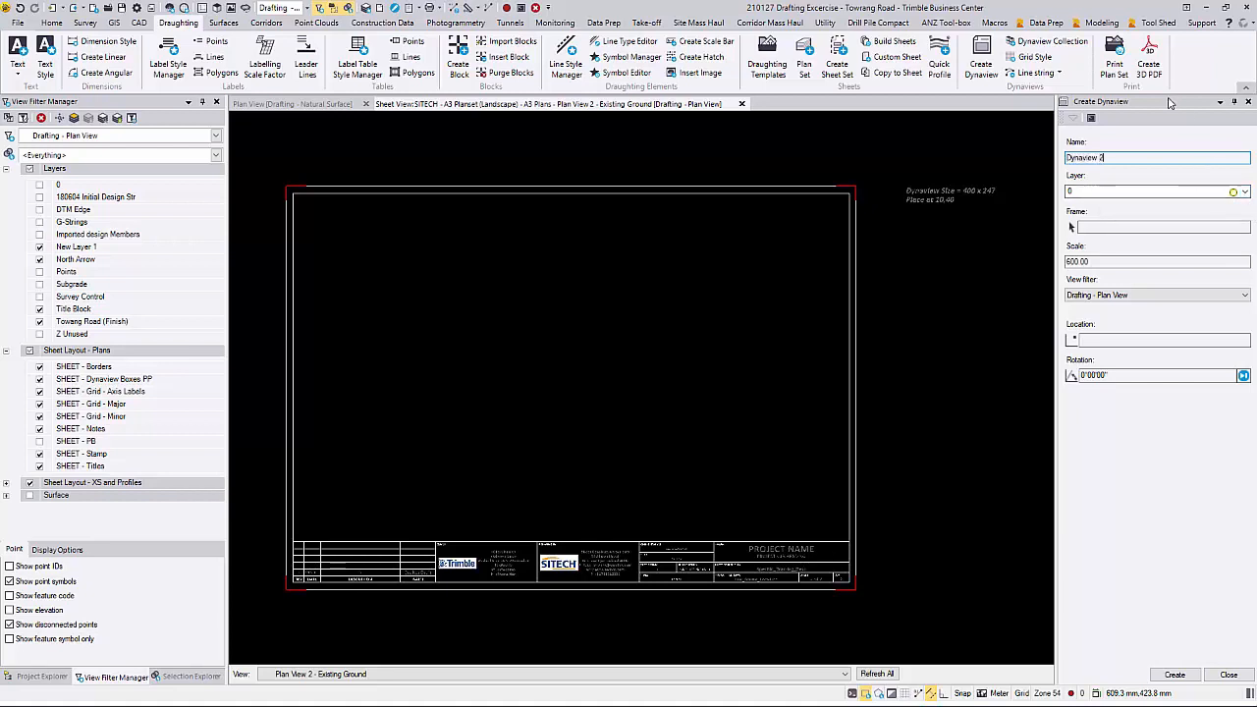
{"action": "left_click", "coordinate": [1244, 192]}
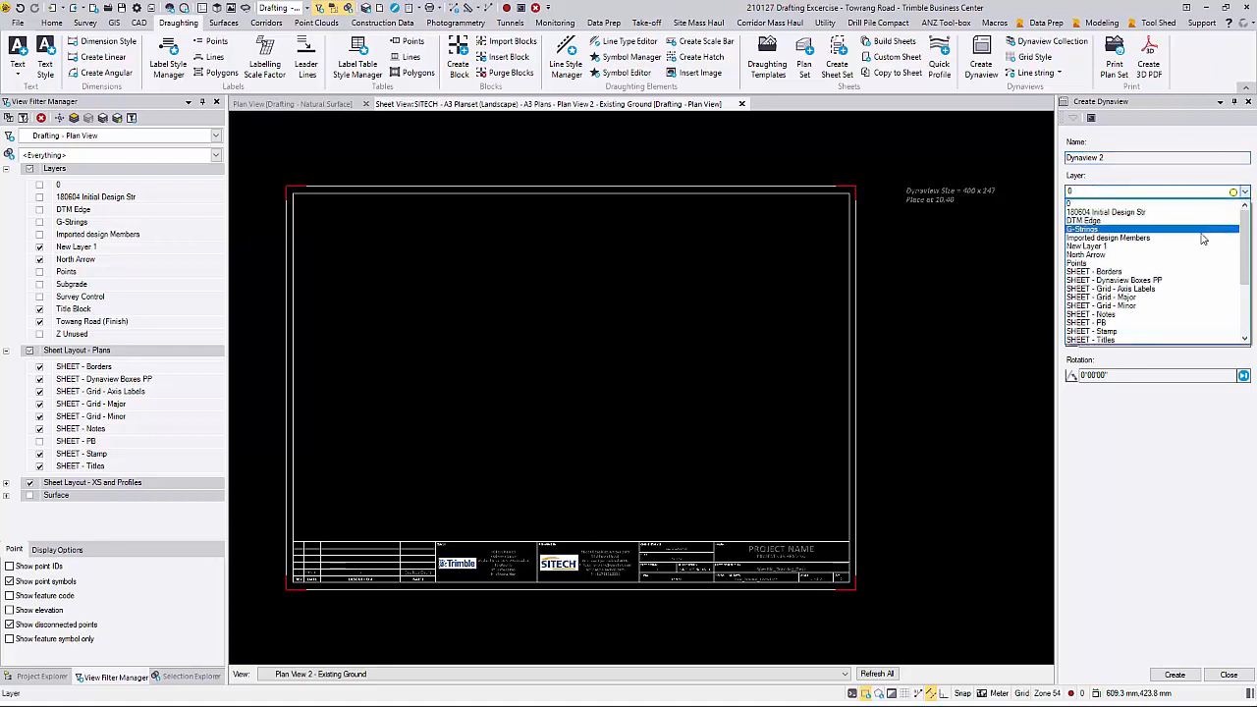
{"action": "left_click", "coordinate": [1192, 280]}
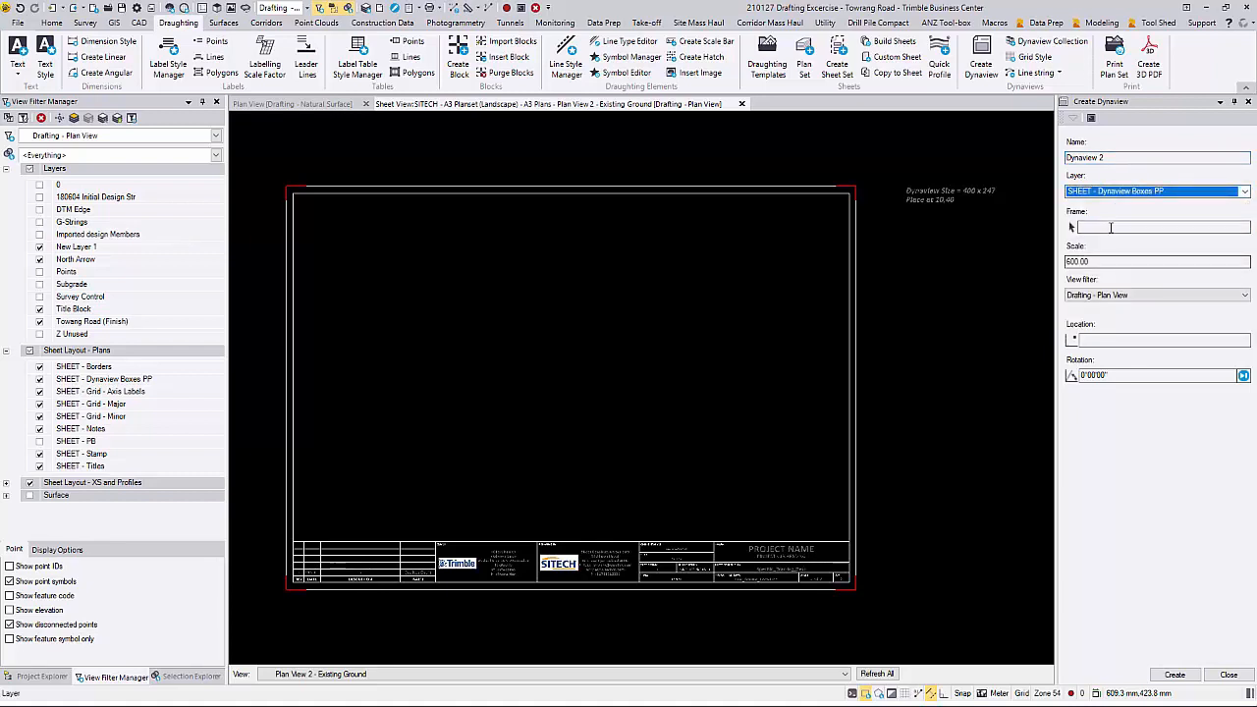
Step: Use the plot box around the road as the Dynaview frame, with scale 2500 and view filter Drafting - Natural Surface
{"action": "left_click", "coordinate": [1111, 227]}
{"action": "left_click", "coordinate": [289, 106]}
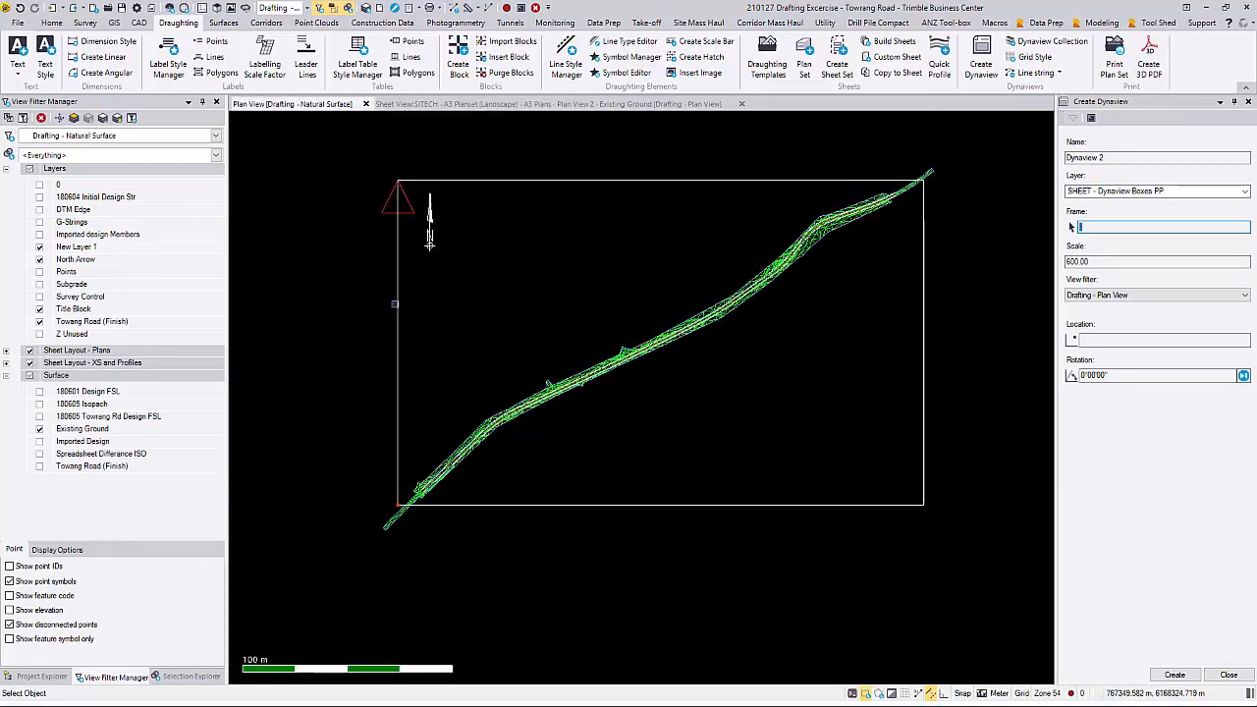
{"action": "left_click", "coordinate": [923, 260]}
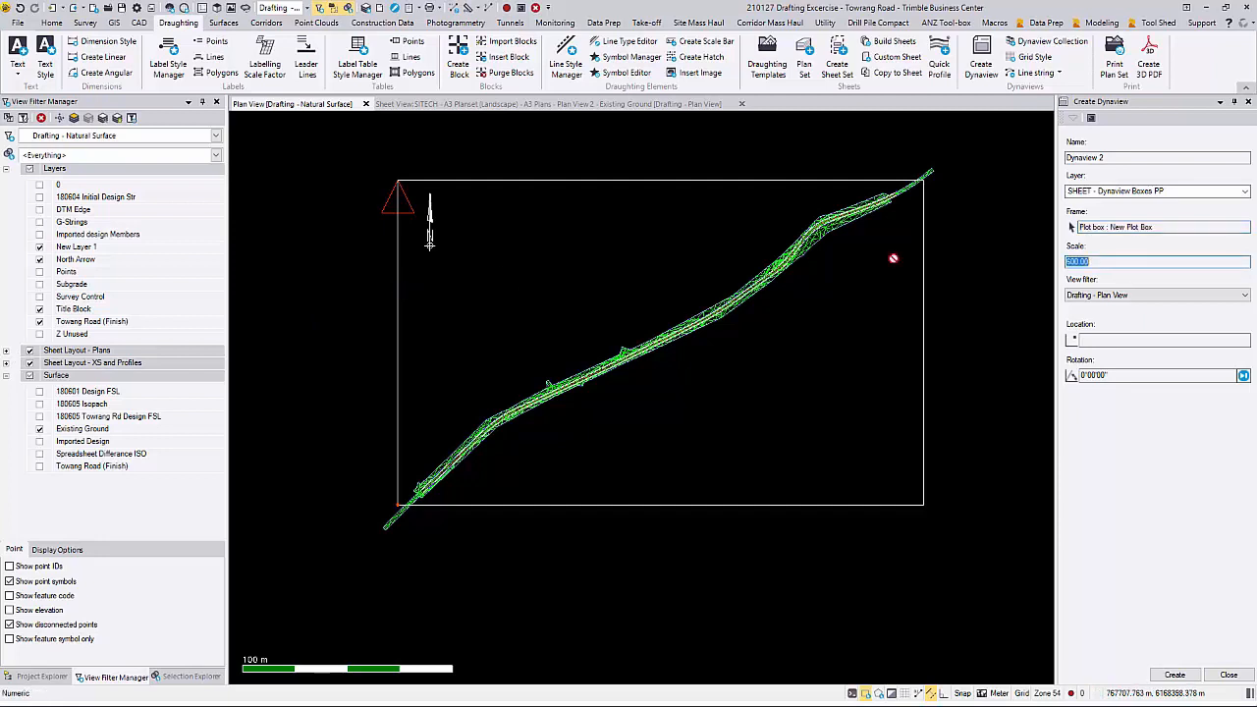
{"action": "type", "text": "250"}
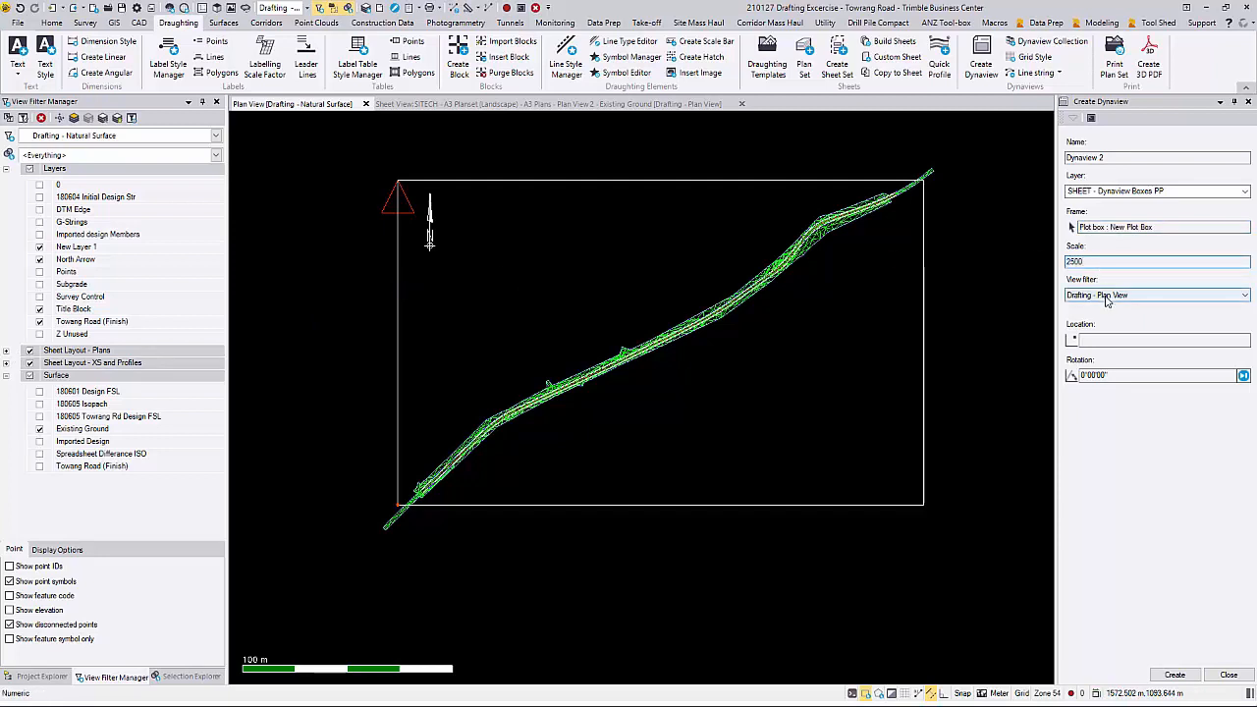
{"action": "left_click", "coordinate": [1106, 296]}
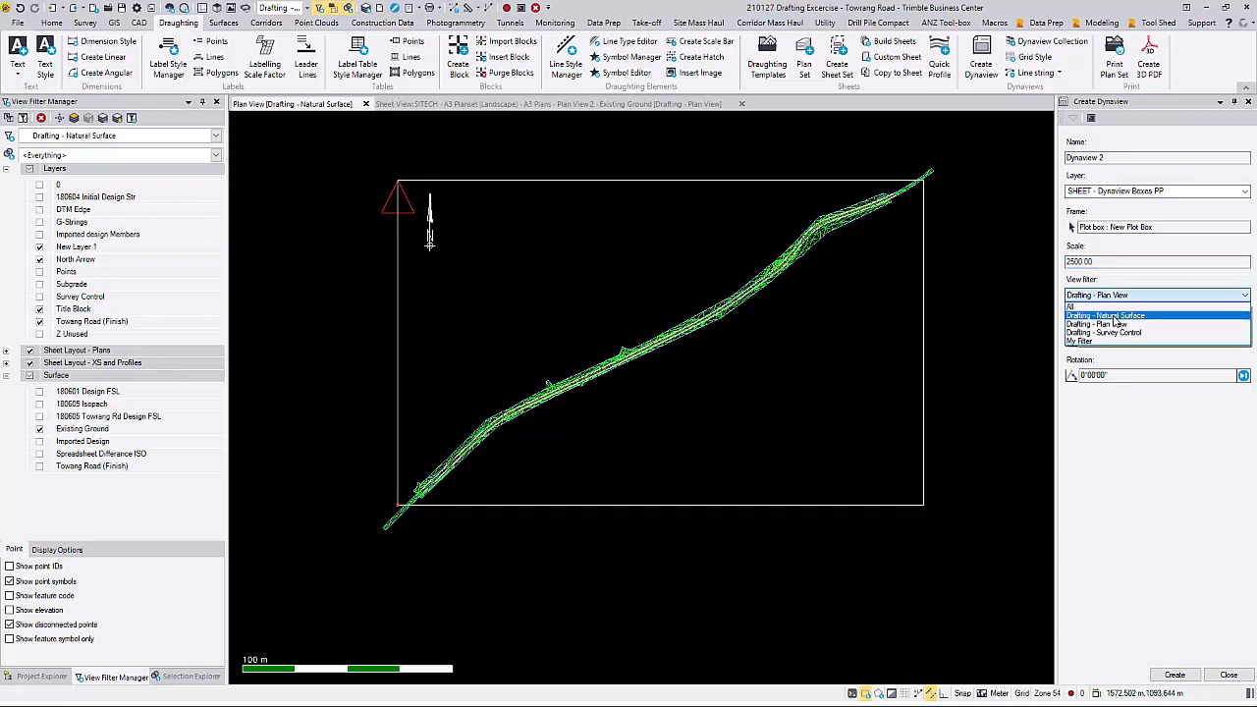
{"action": "left_click", "coordinate": [1105, 315]}
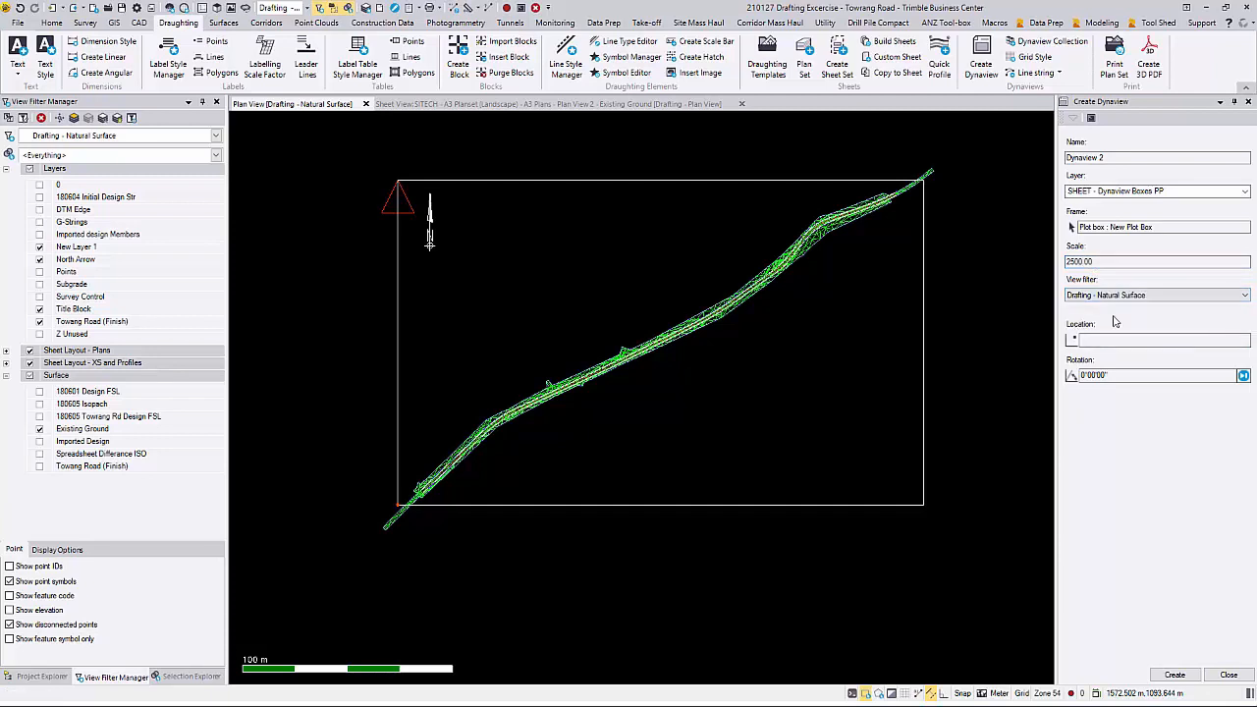
Step: Create the Dynaview on the Plan View 2 - Existing Ground sheet at location 10,40
{"action": "left_click", "coordinate": [618, 104]}
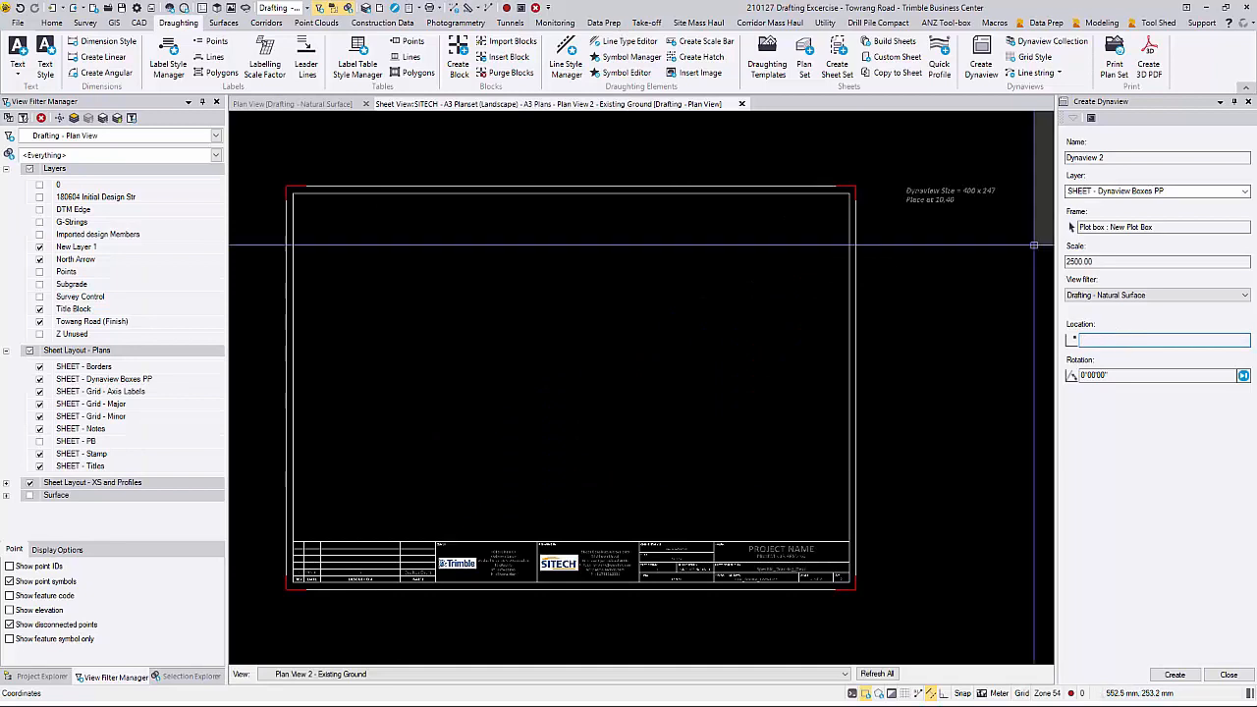
{"action": "scroll", "coordinate": [1033, 245], "scroll_direction": "up", "scroll_amount": 3}
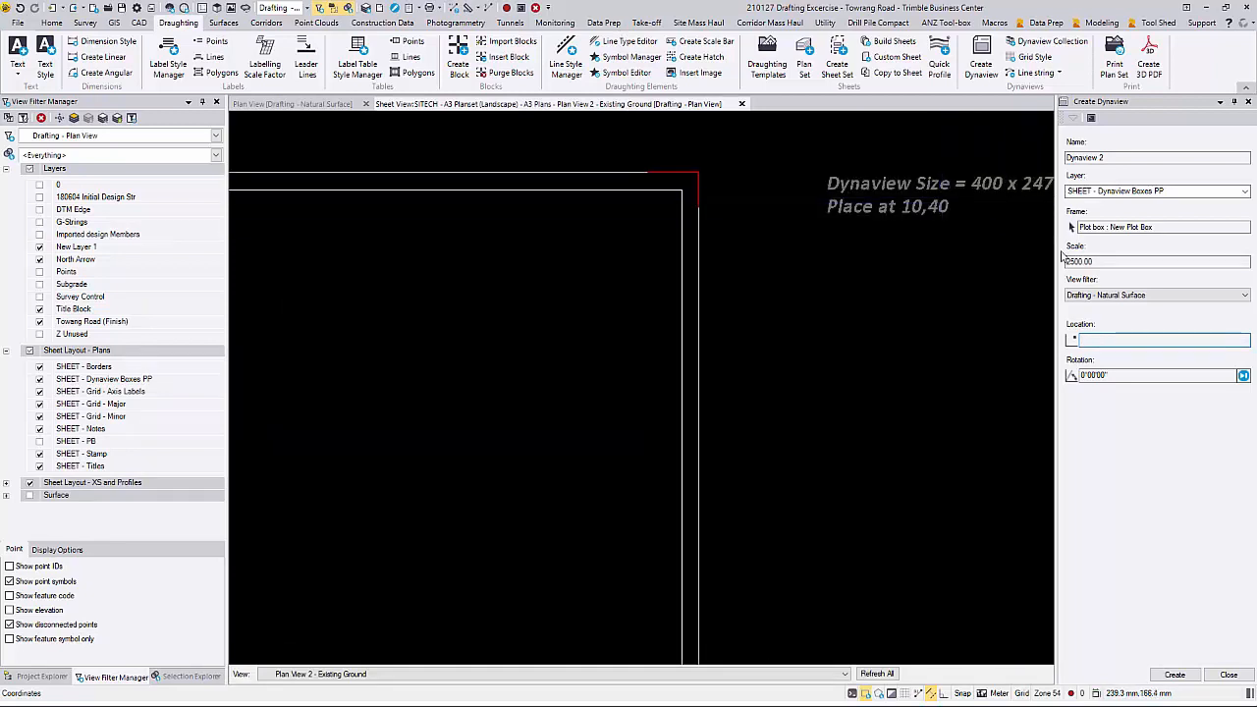
{"action": "key", "text": "Tab"}
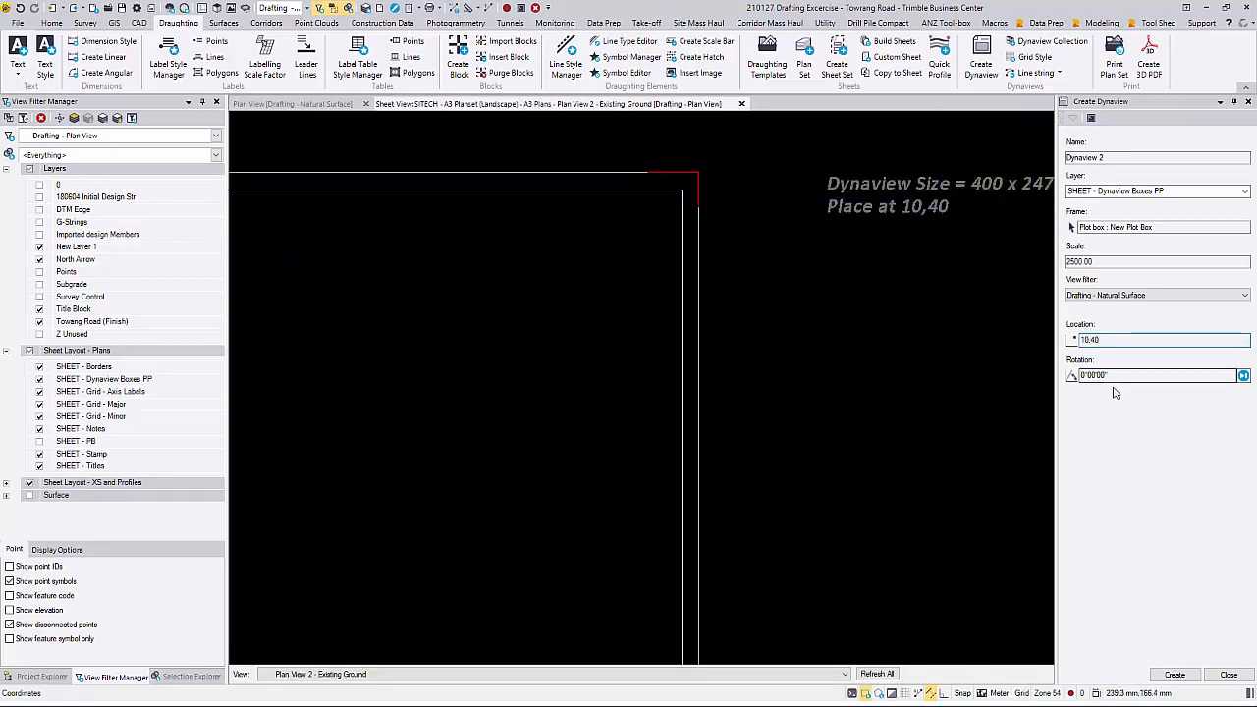
{"action": "scroll", "coordinate": [687, 333], "scroll_direction": "down", "scroll_amount": 5}
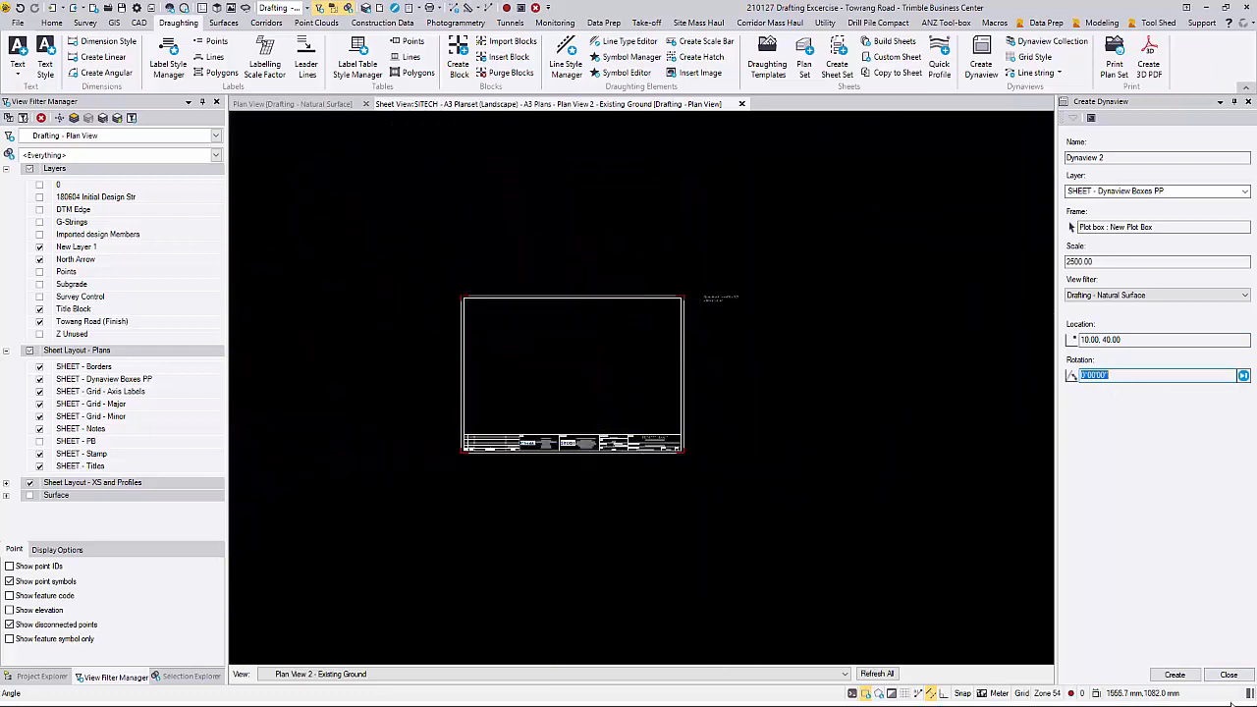
{"action": "left_click", "coordinate": [1175, 675]}
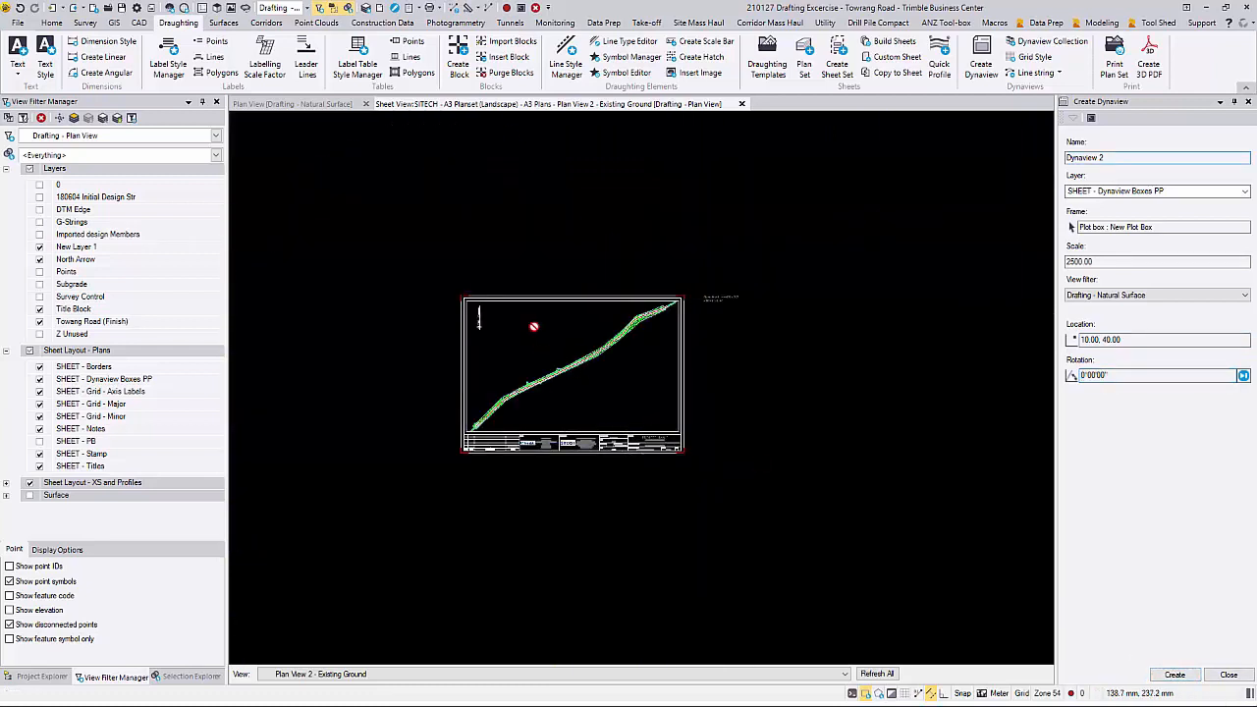
{"action": "scroll", "coordinate": [533, 328], "scroll_direction": "up", "scroll_amount": 3}
Step: Hide the SHEET - PB layer in the plan view's Drafting - Natural Surface filter
{"action": "left_click", "coordinate": [322, 107]}
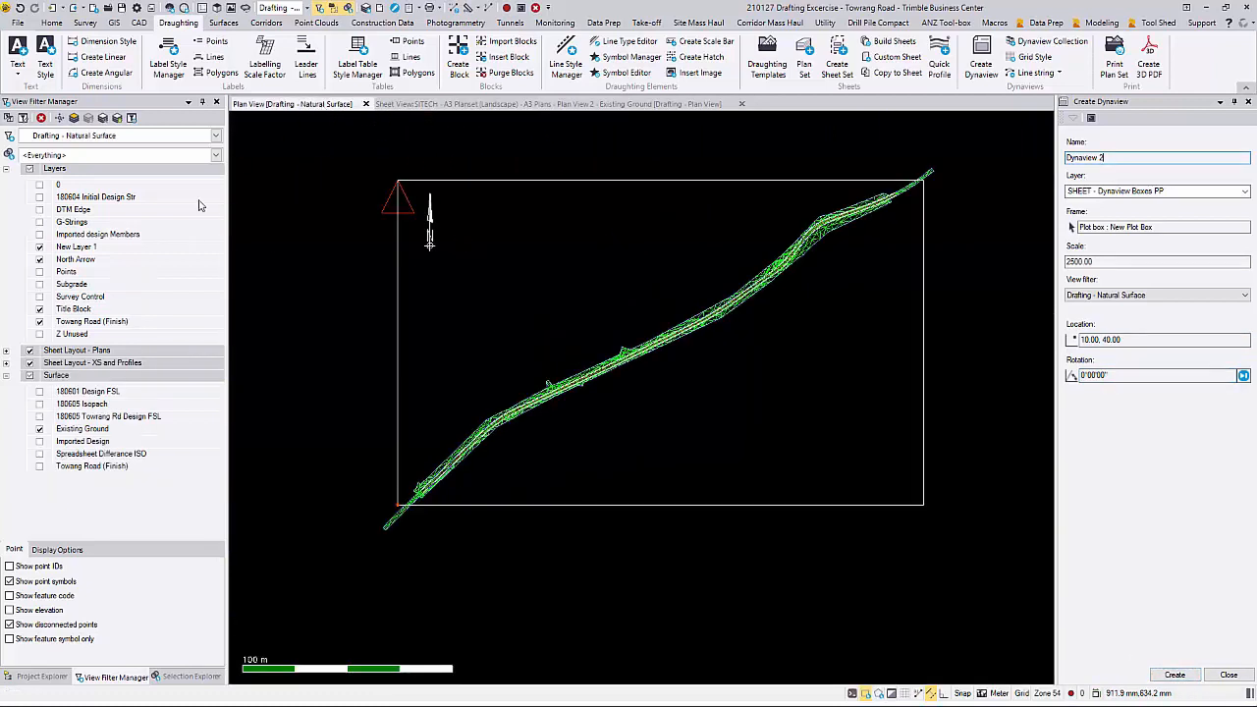
{"action": "left_click", "coordinate": [7, 350]}
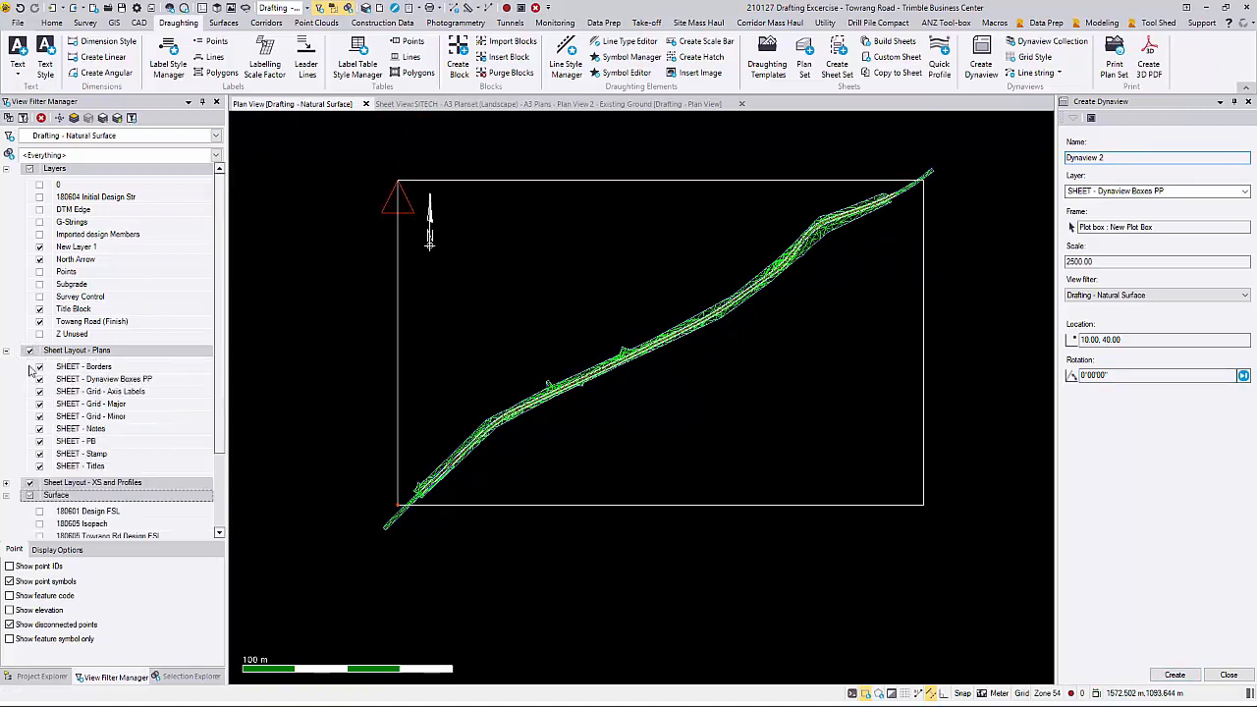
{"action": "left_click", "coordinate": [39, 441]}
Step: Change the project name text in the Existing Ground sheet's title block to PROJECT TEST
{"action": "left_click", "coordinate": [502, 104]}
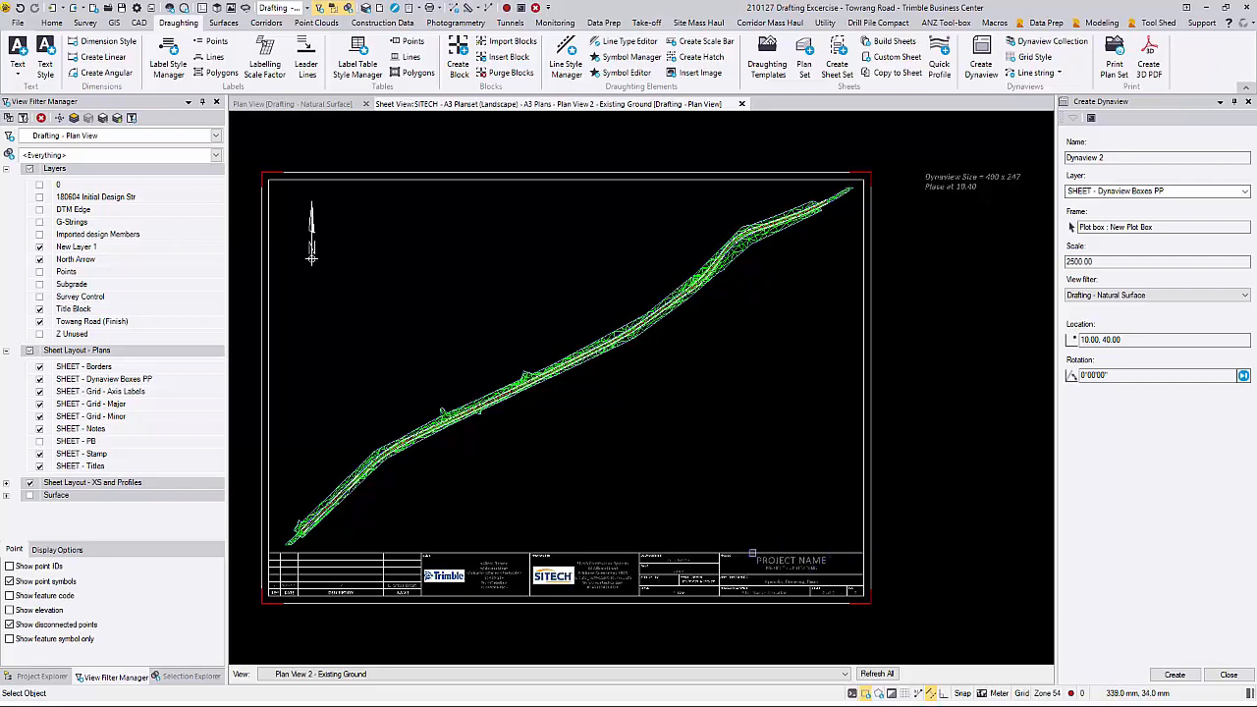
{"action": "scroll", "coordinate": [807, 609], "scroll_direction": "up", "scroll_amount": 5}
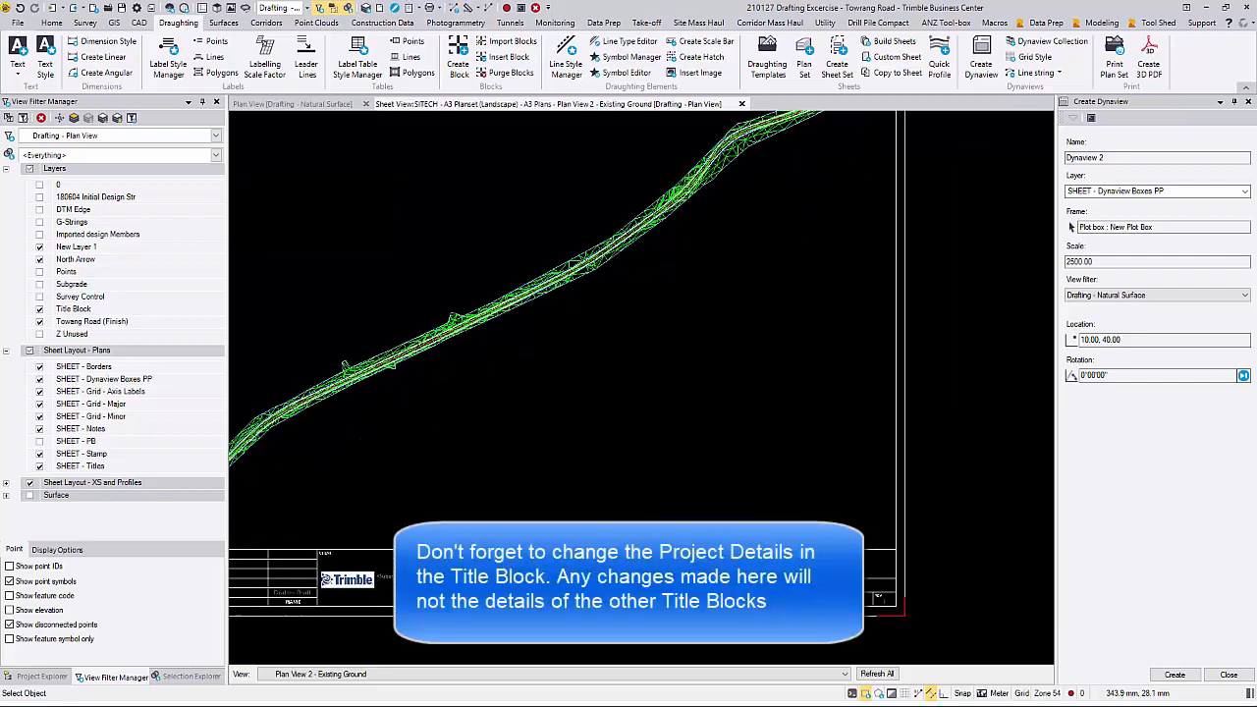
{"action": "mouse_move", "coordinate": [784, 403]}
{"action": "middle_mouse_down"}
{"action": "mouse_move", "coordinate": [675, 396]}
{"action": "mouse_move", "coordinate": [642, 415]}
{"action": "middle_mouse_up"}
{"action": "left_click", "coordinate": [638, 404]}
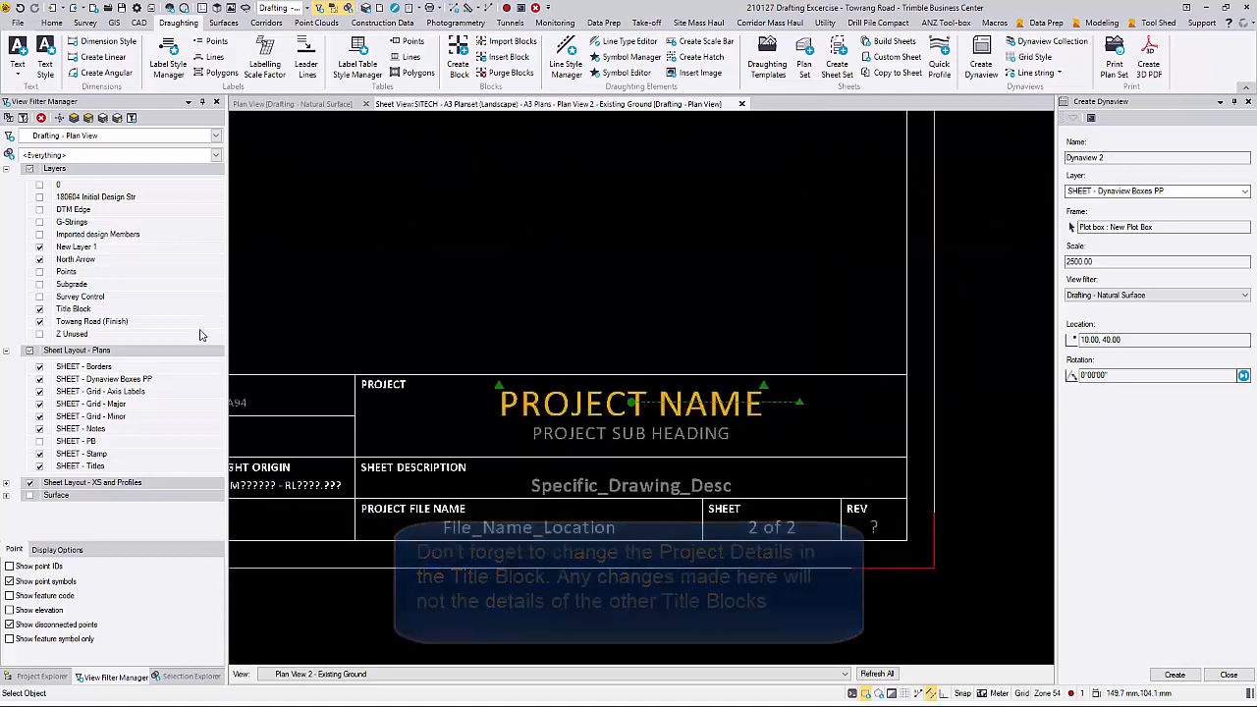
{"action": "key", "text": "F11"}
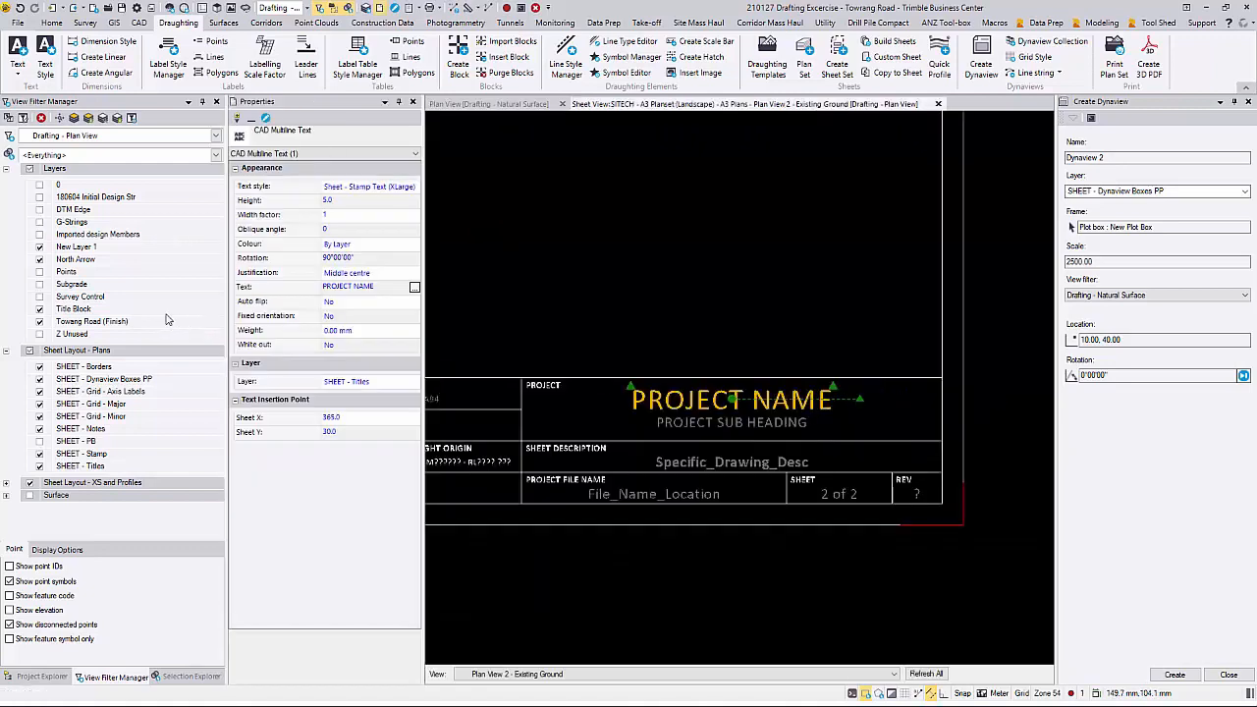
{"action": "left_click", "coordinate": [393, 289]}
{"action": "left_click_drag", "start_coordinate": [390, 289], "coordinate": [330, 288]}
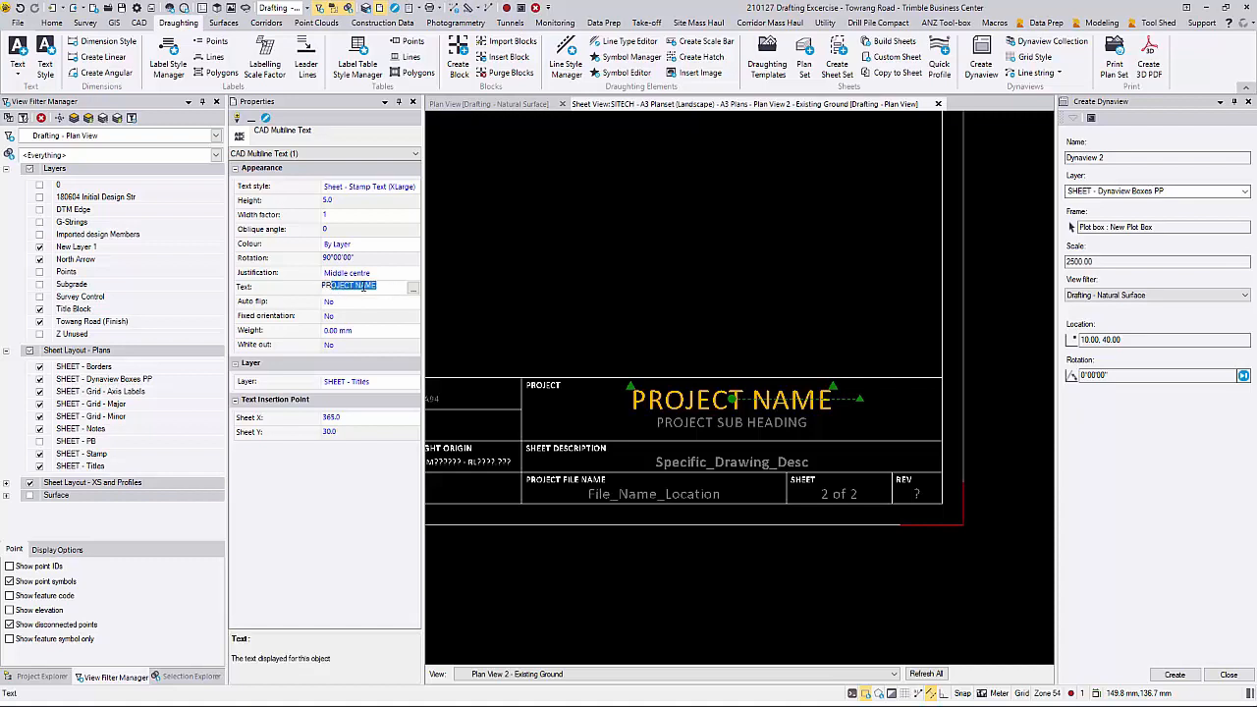
{"action": "left_click", "coordinate": [380, 284]}
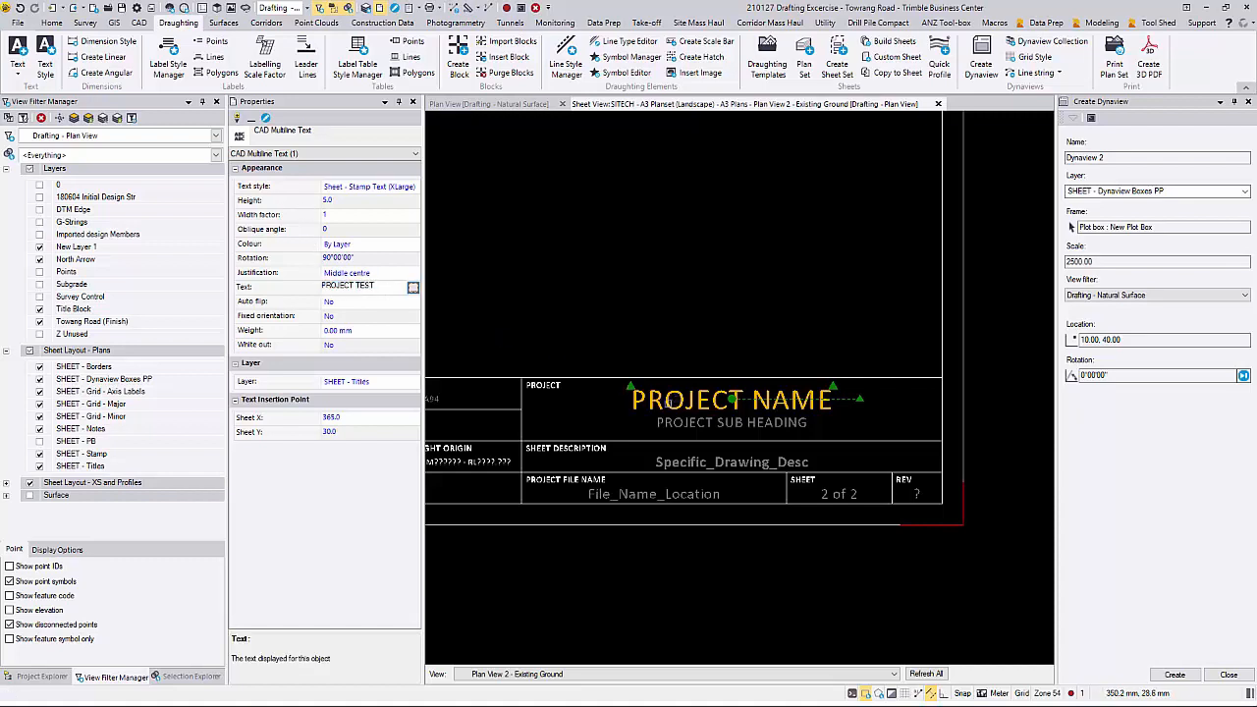
Step: Change the project sub heading text in the title block to BOWEN HILLS ROAD
{"action": "left_click", "coordinate": [705, 419]}
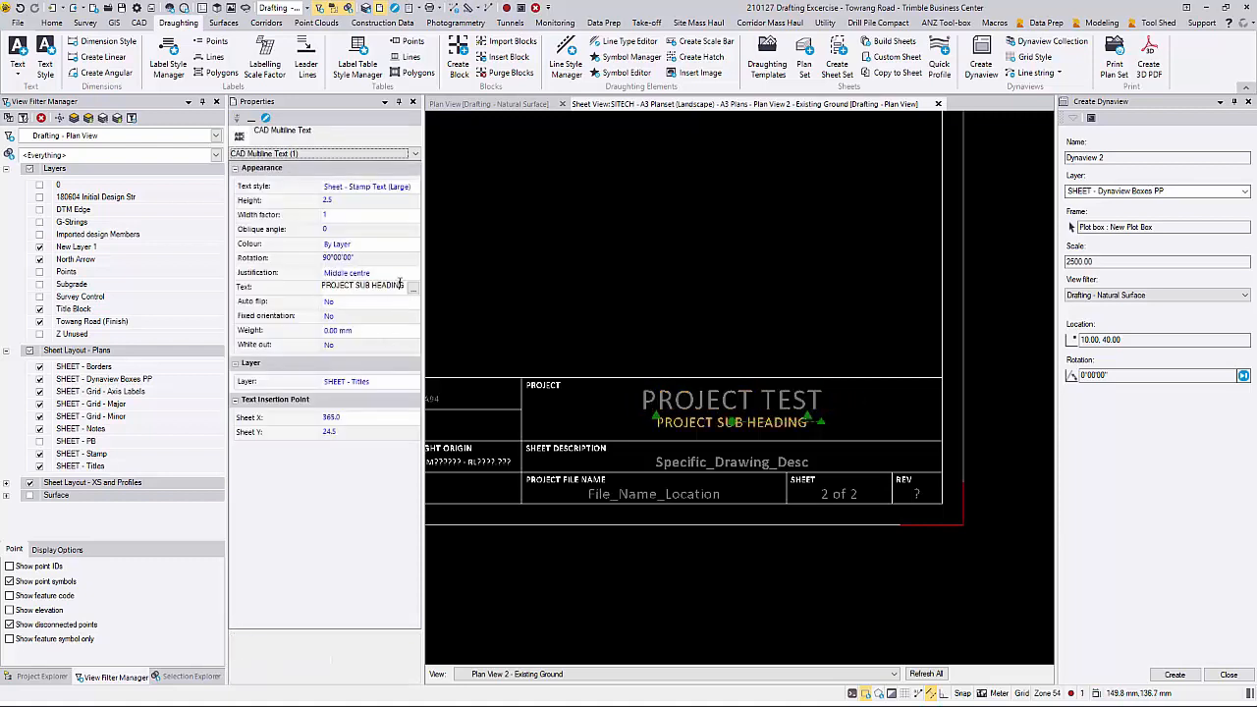
{"action": "left_click_drag", "start_coordinate": [402, 284], "coordinate": [280, 285]}
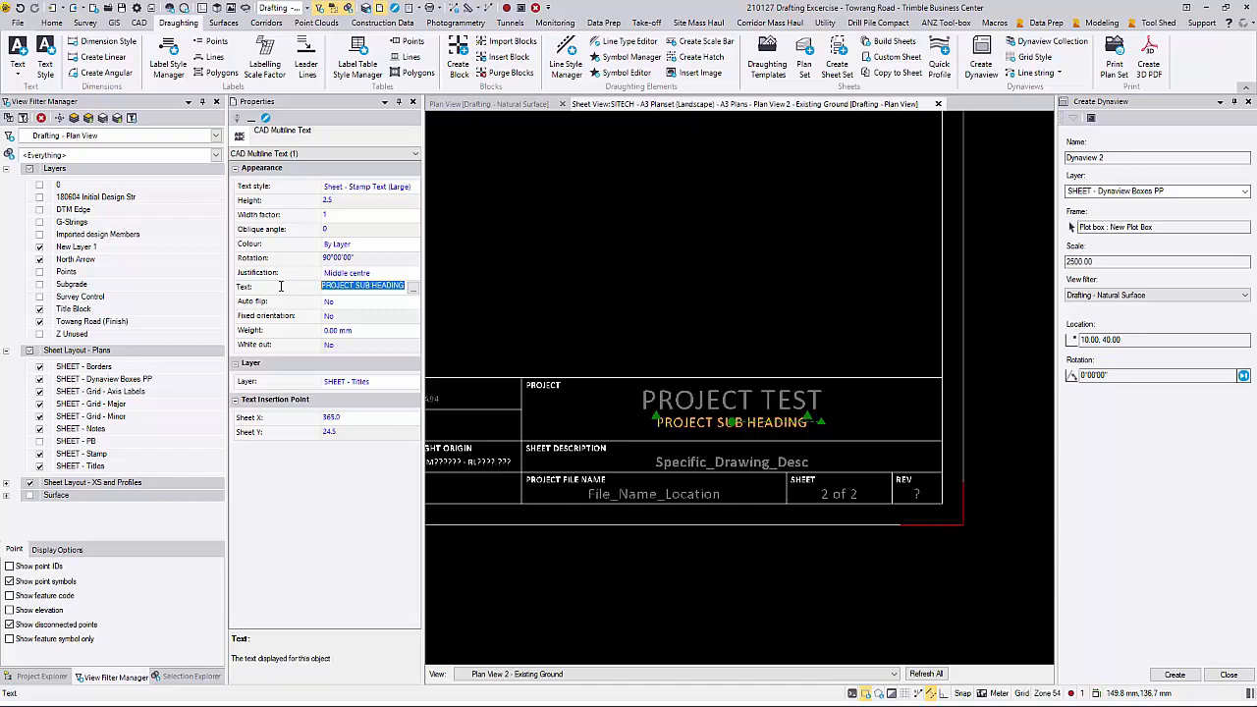
{"action": "type", "text": "BOWEN HILLS ROAD"}
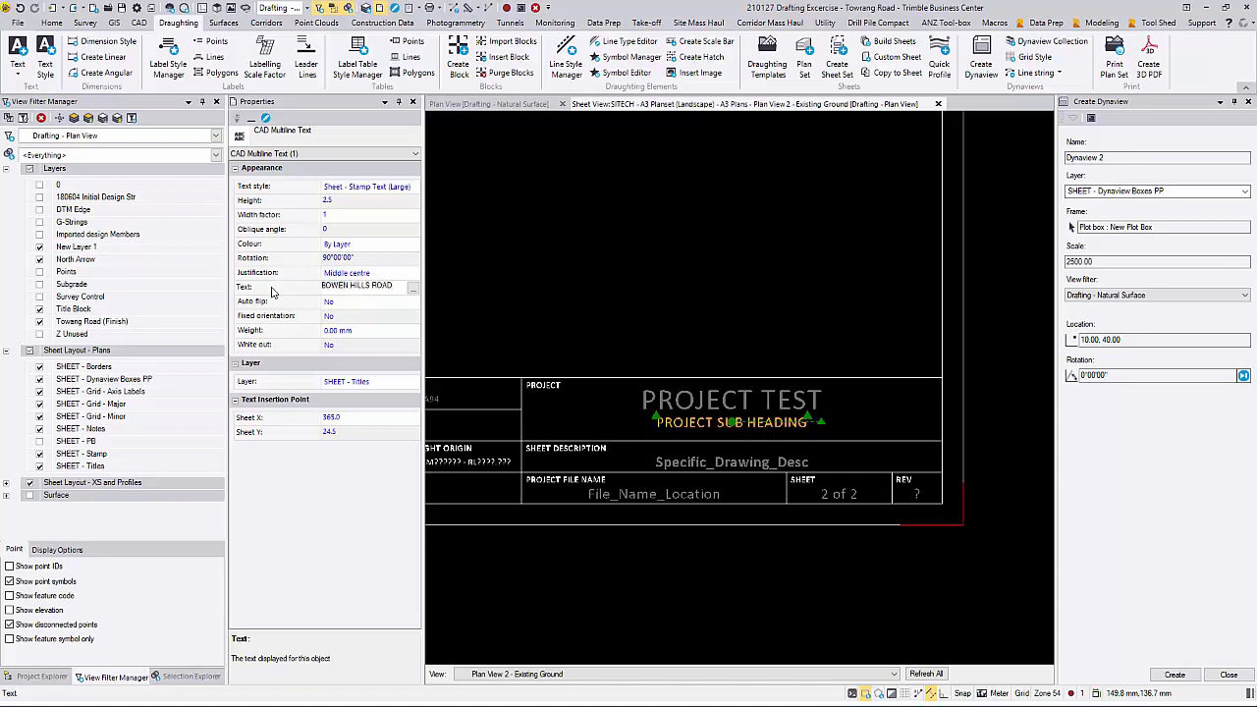
{"action": "key", "text": "Tab"}
{"action": "left_click", "coordinate": [360, 302]}
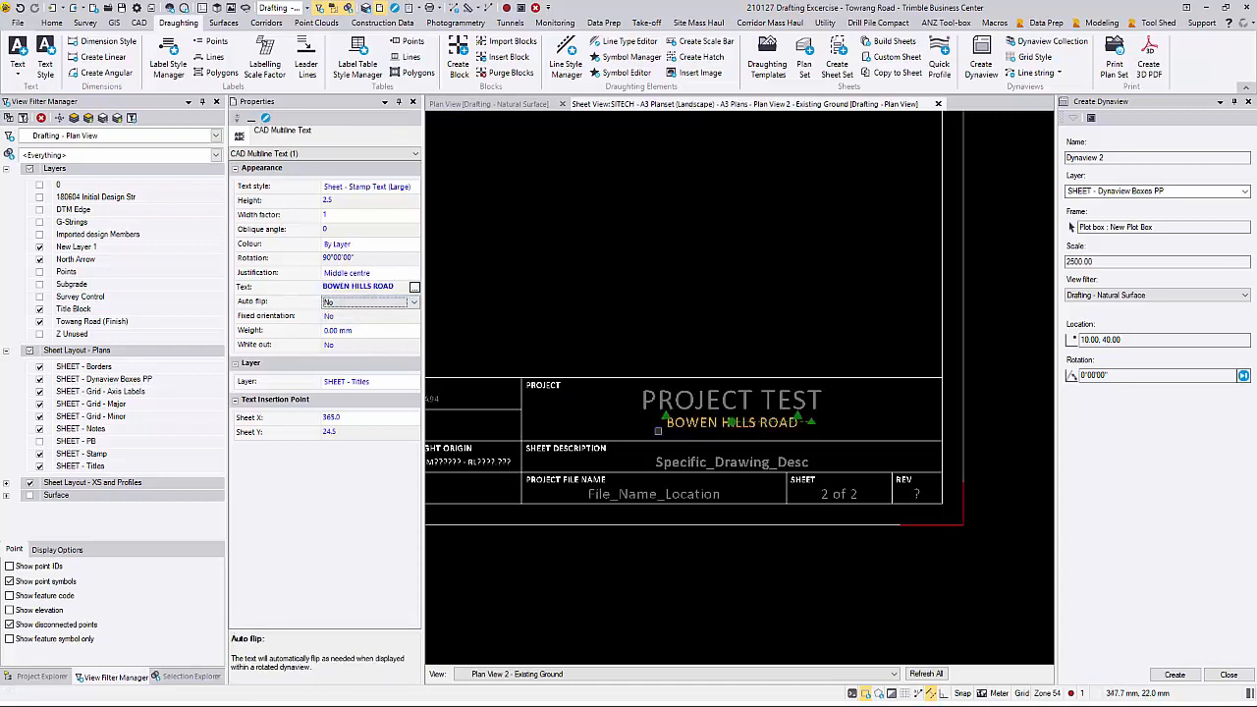
Step: Change the sheet description text in the Existing Ground sheet's title block to Plan View - Original Survey
{"action": "left_click", "coordinate": [665, 459]}
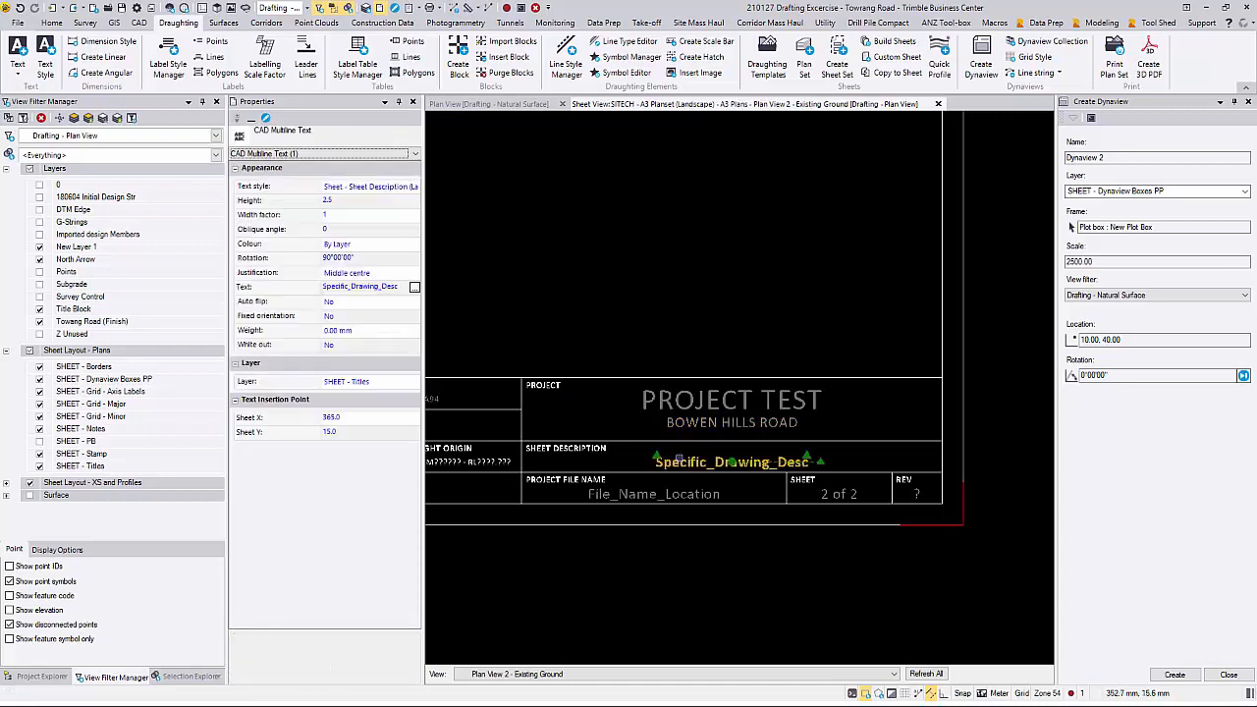
{"action": "left_click", "coordinate": [413, 287]}
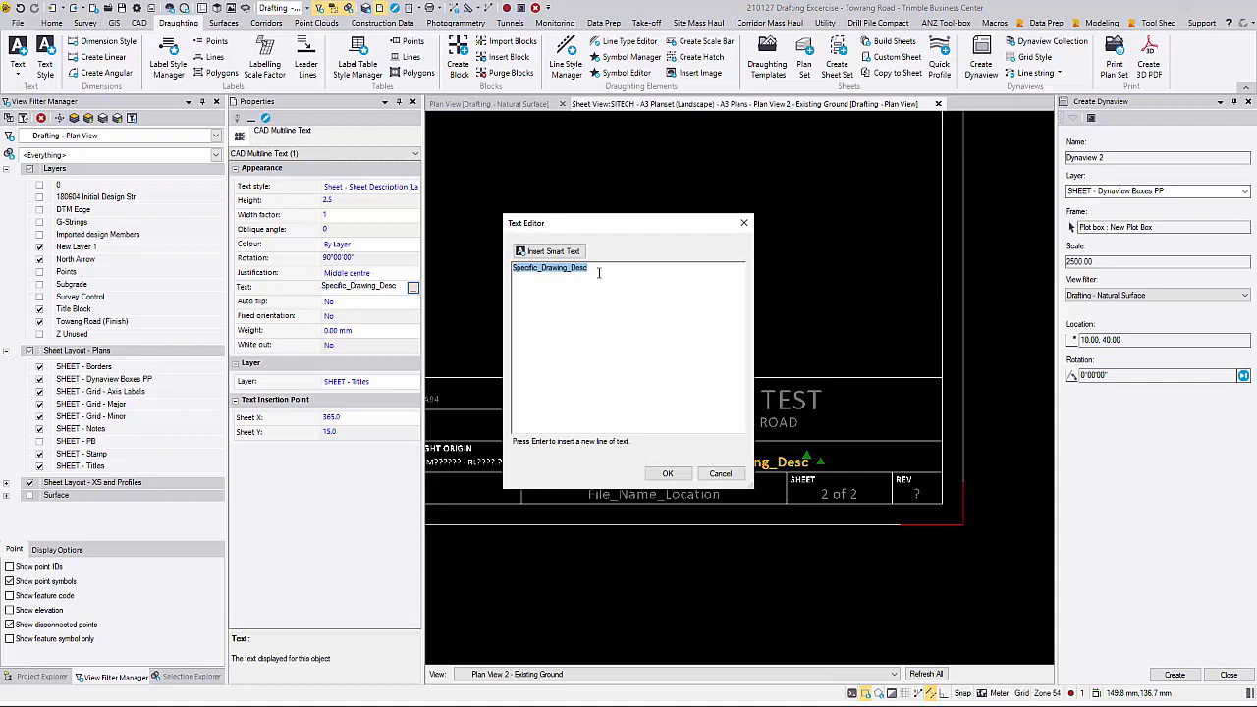
{"action": "type", "text": "Plan View - Orgina"}
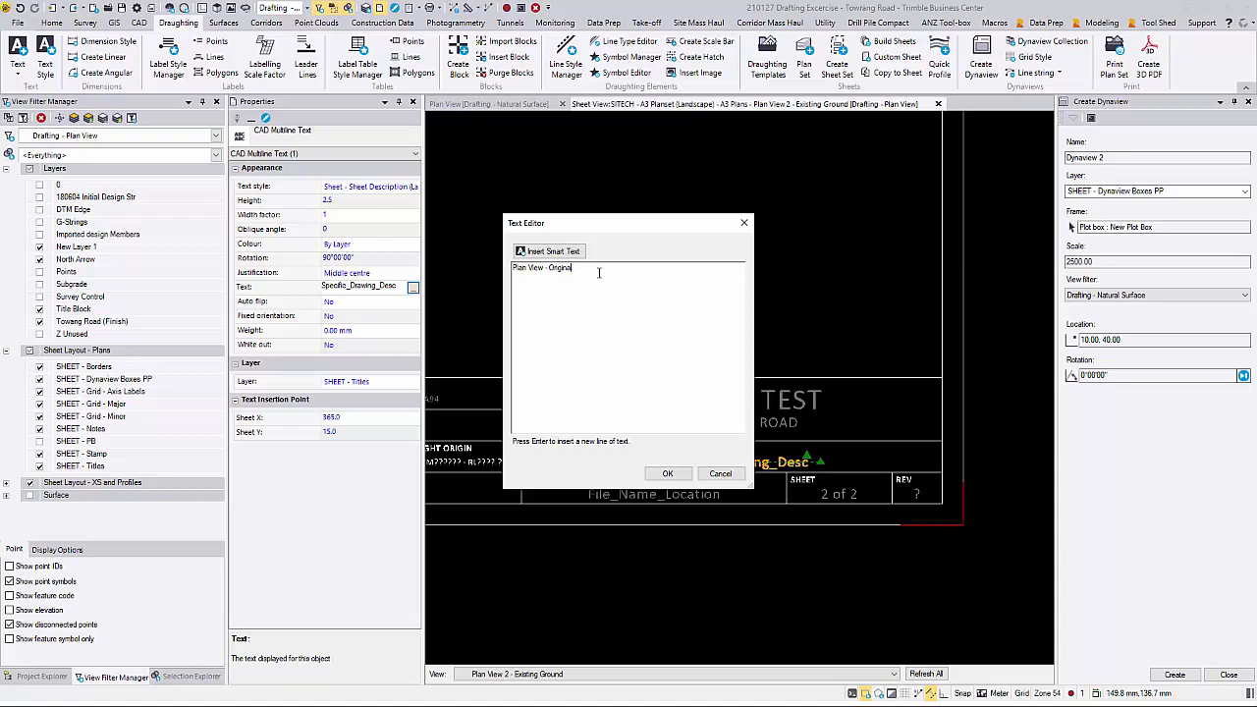
{"action": "type", "text": " Original Surv"}
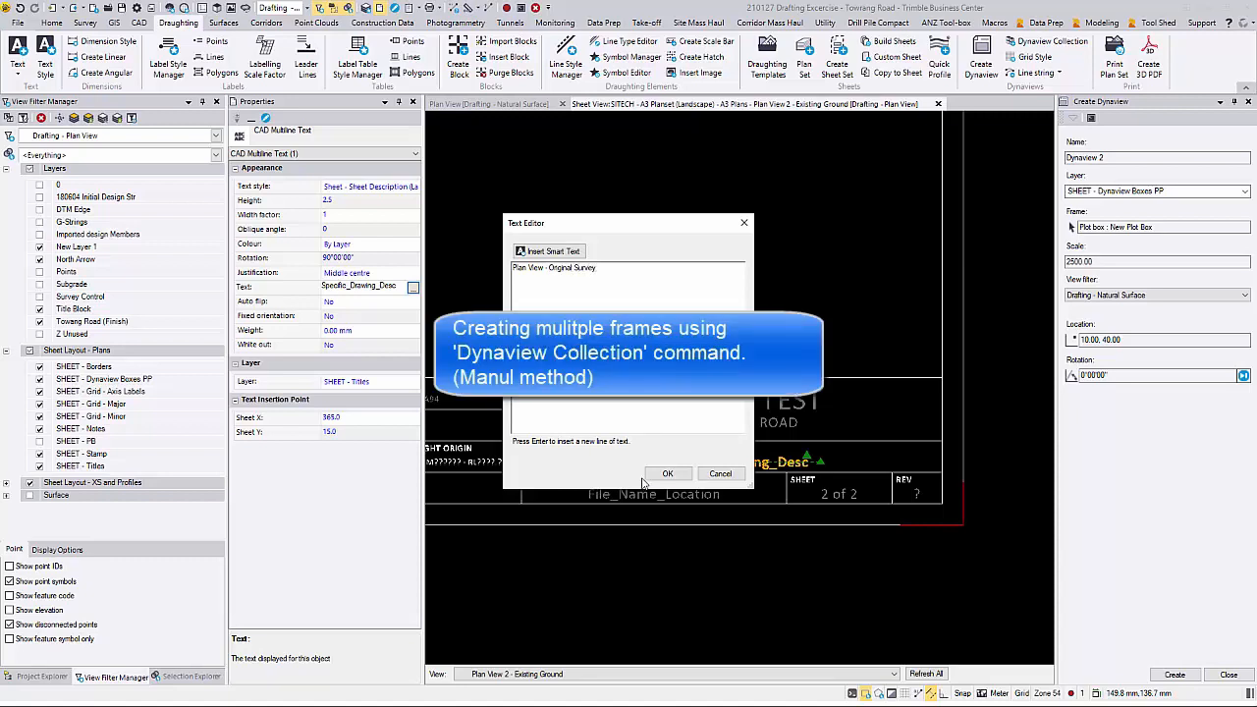
{"action": "type", "text": "ey"}
{"action": "left_click", "coordinate": [667, 475]}
Step: Set up a Dynaview collection in the plan view named Dyna Collection, 400 mm wide on paper, plot scale 1000, on layer SHEET - PB
{"action": "scroll", "coordinate": [613, 325], "scroll_direction": "down", "scroll_amount": 2}
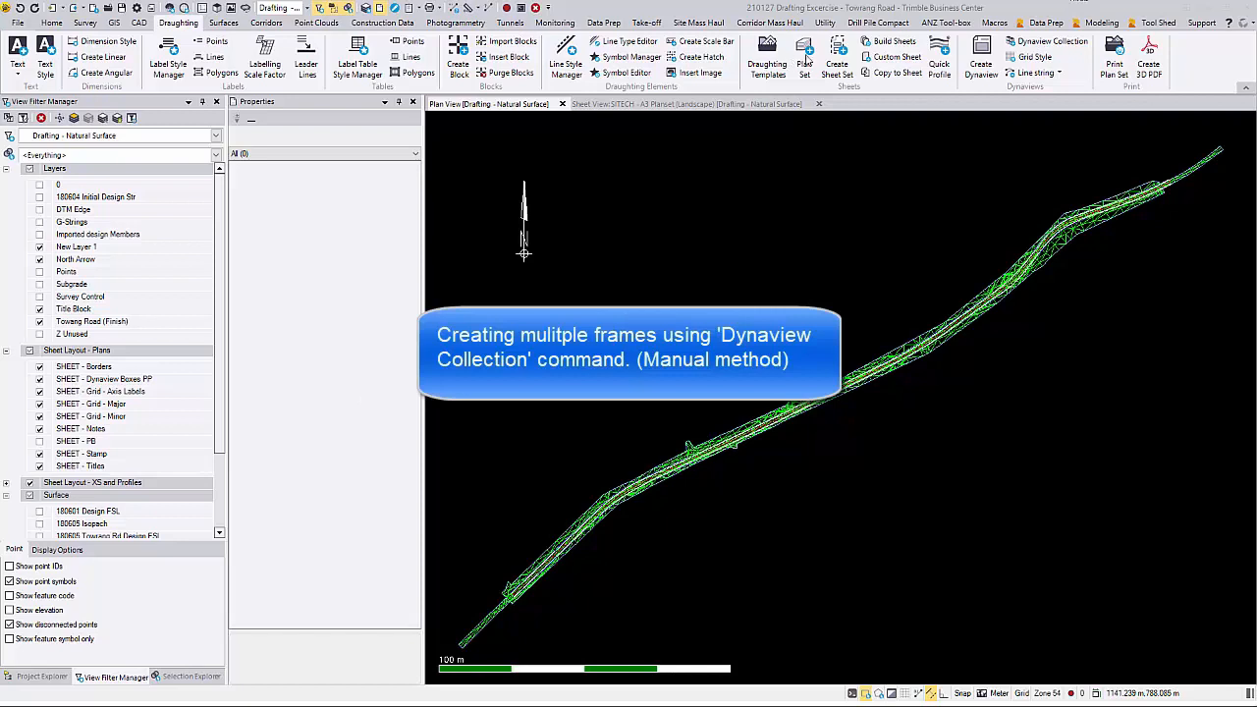
{"action": "left_click", "coordinate": [1031, 42]}
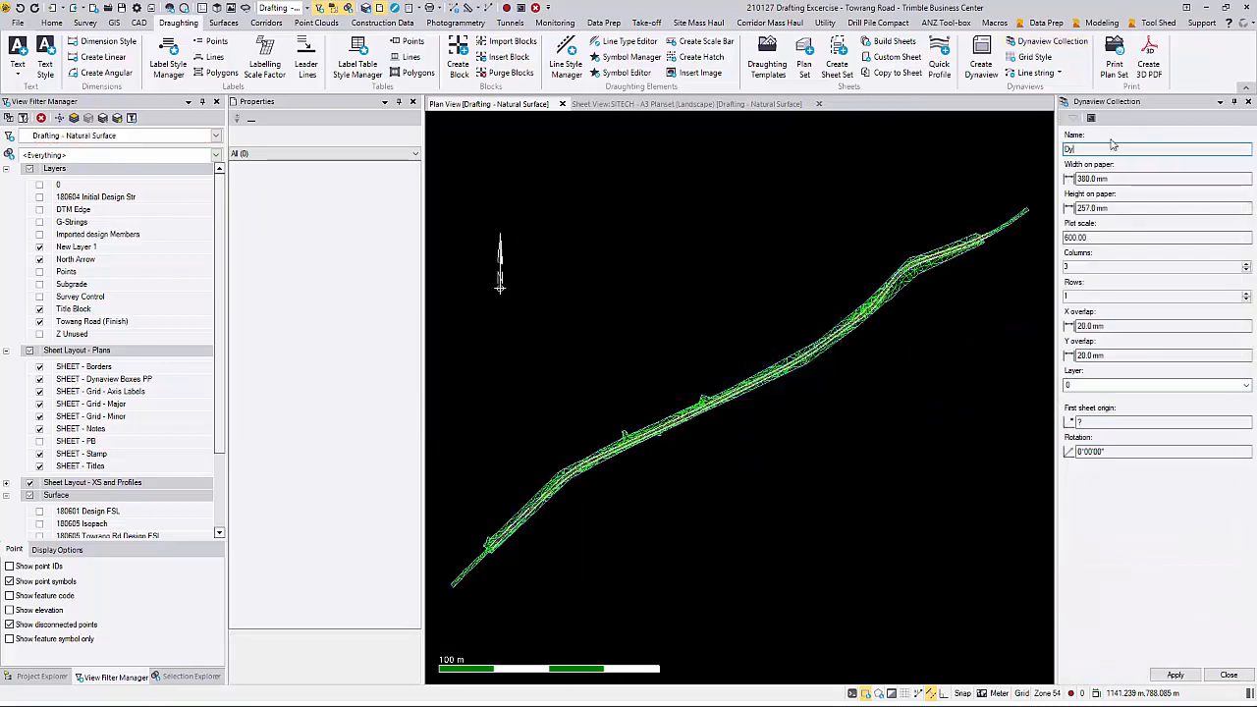
{"action": "type", "text": "Dyna Collection"}
{"action": "left_click_drag", "start_coordinate": [1086, 179], "coordinate": [1075, 179]}
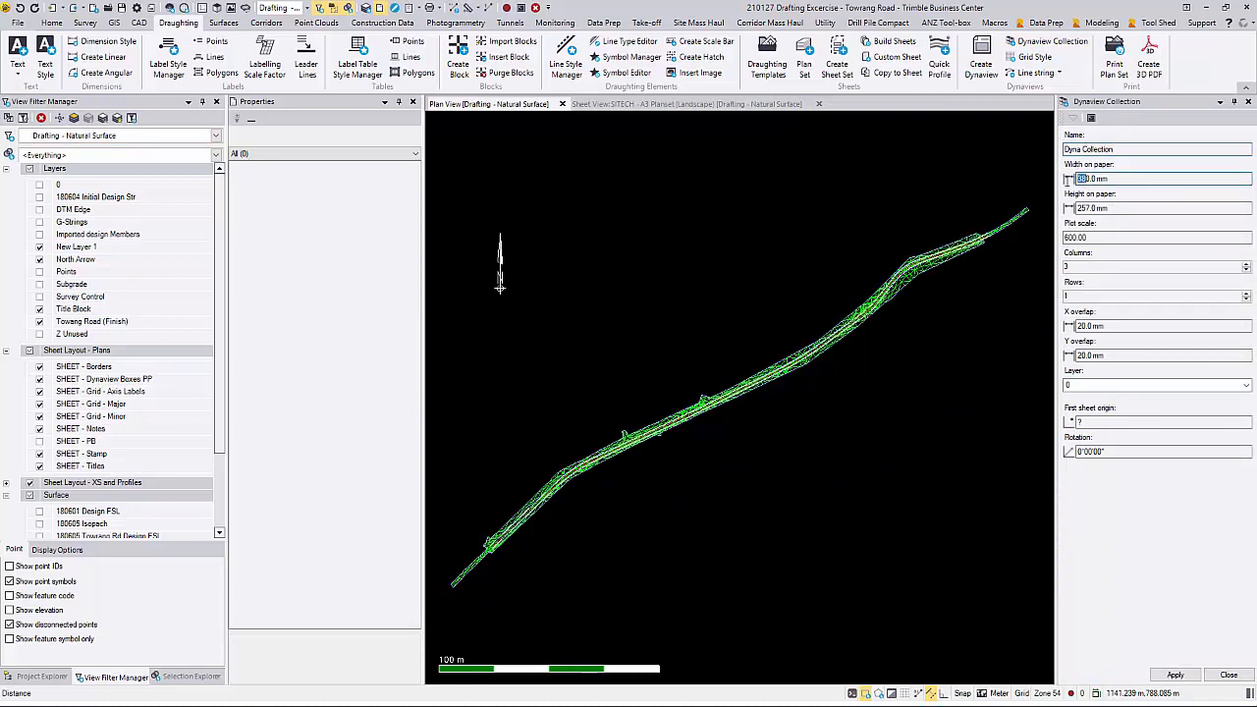
{"action": "type", "text": "40"}
{"action": "key", "text": "Tab"}
{"action": "key", "text": "Tab"}
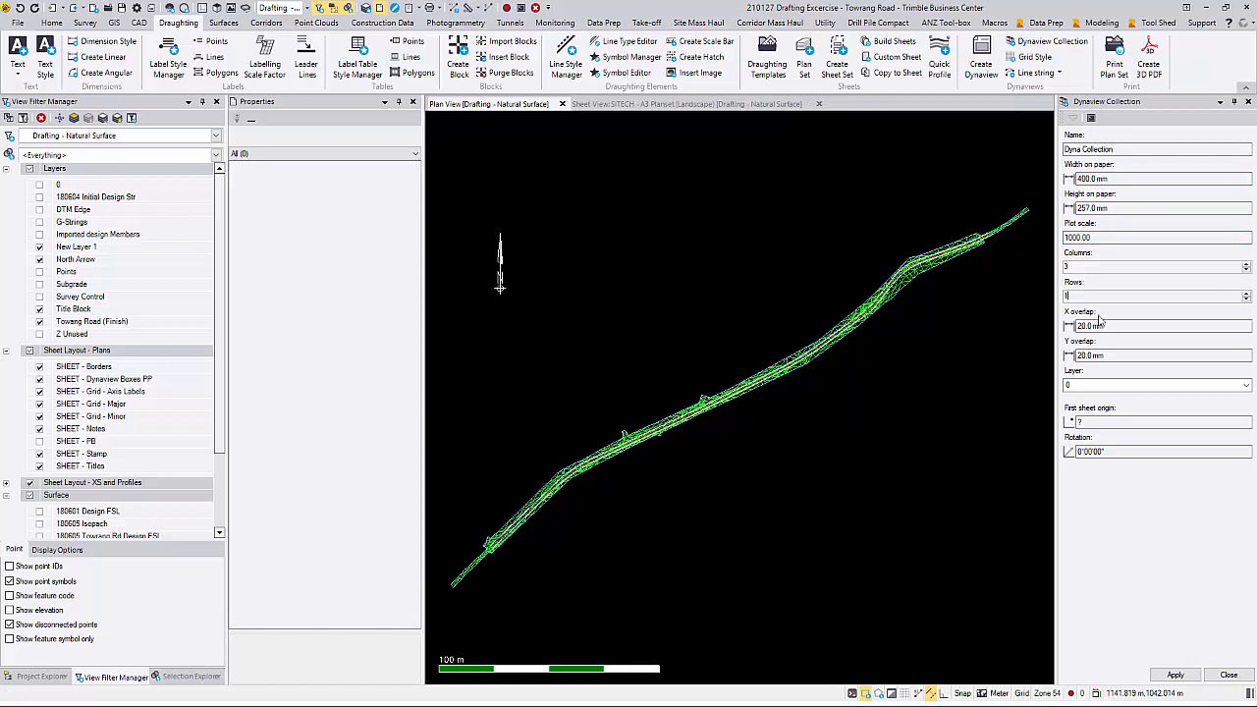
{"action": "key", "text": "Tab"}
{"action": "key", "text": "Tab"}
{"action": "key", "text": "Tab"}
{"action": "left_click", "coordinate": [1245, 385]}
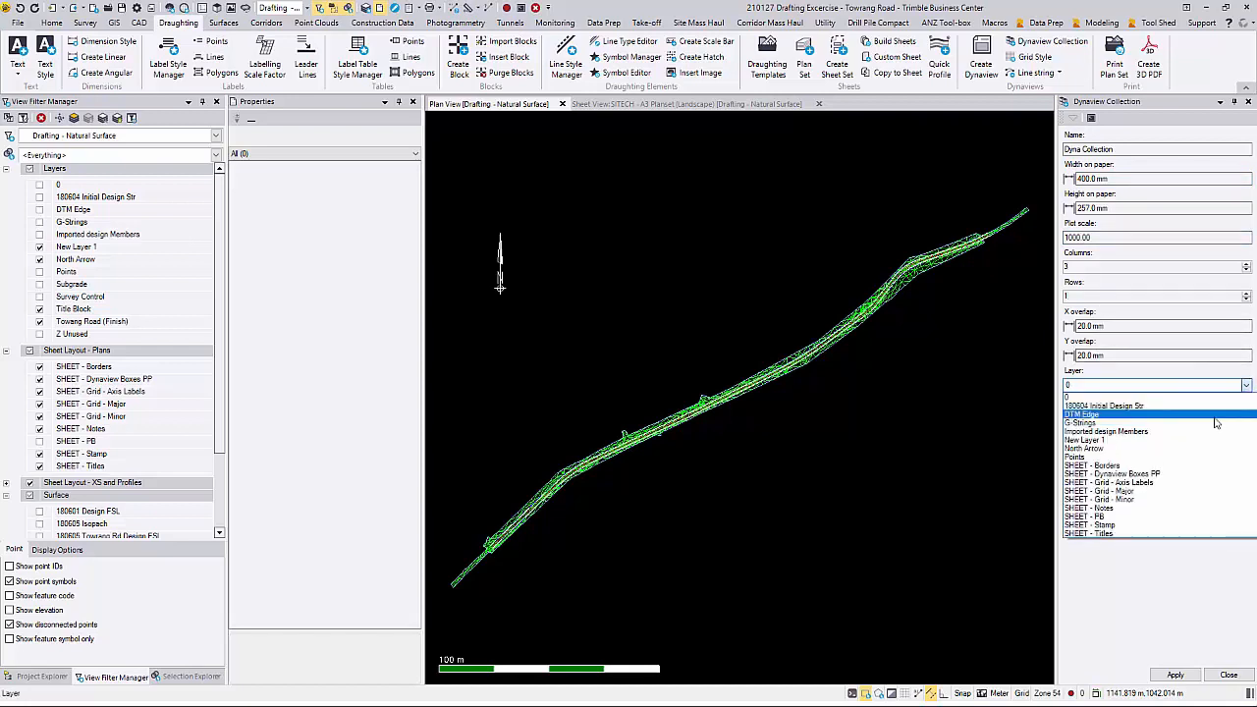
{"action": "left_click", "coordinate": [1151, 517]}
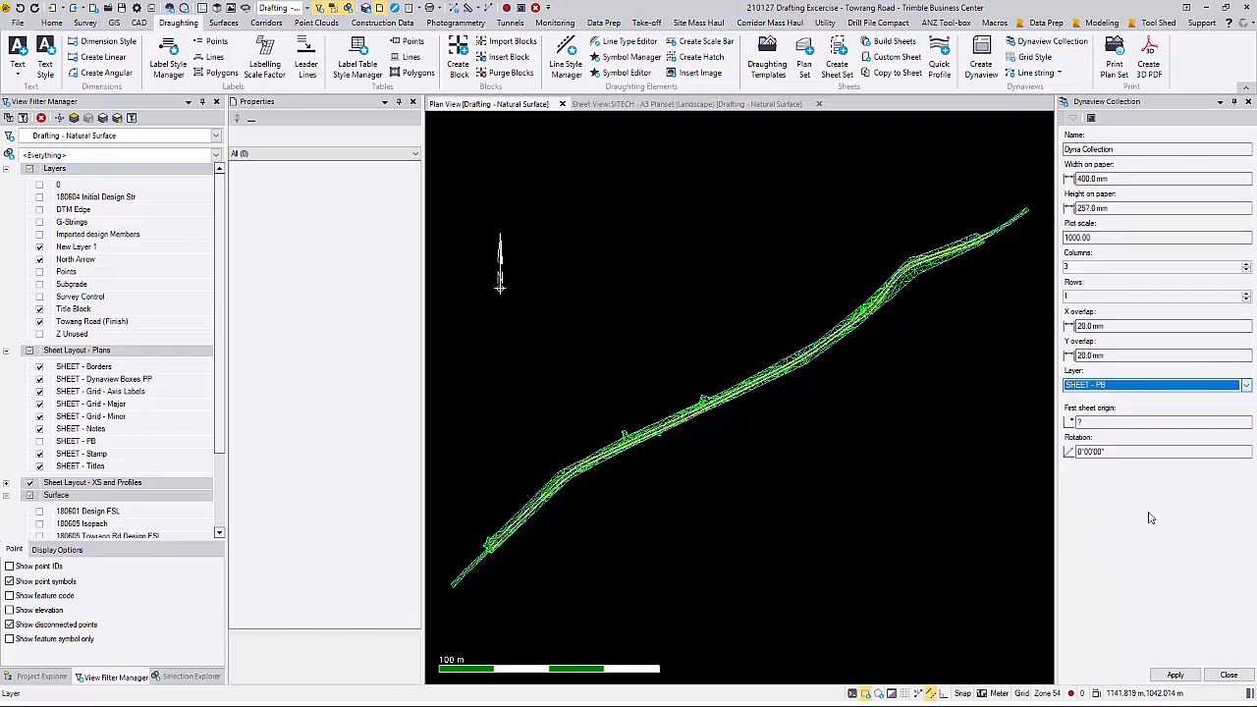
Step: Create the collection frames from an origin beside the road's southwest end at 330° rotation, and show the SHEET - PB layer
{"action": "left_click", "coordinate": [1135, 422]}
{"action": "scroll", "coordinate": [506, 528], "scroll_direction": "down", "scroll_amount": 3}
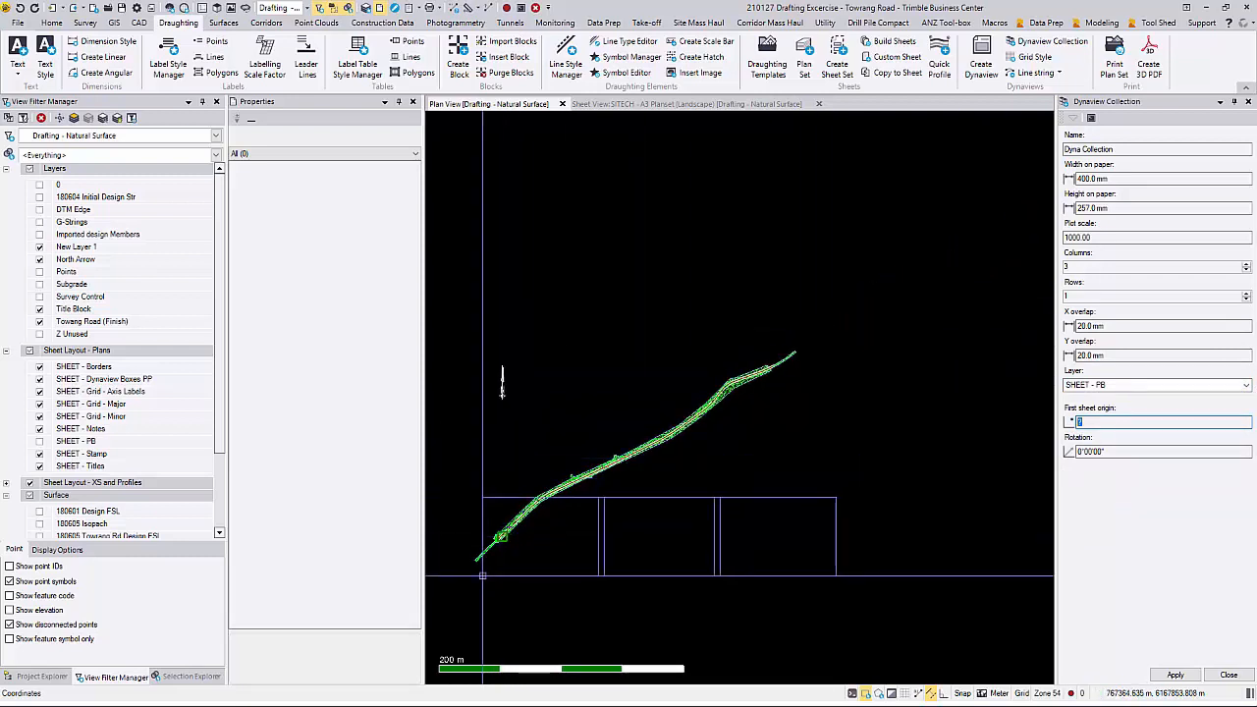
{"action": "left_click", "coordinate": [464, 563]}
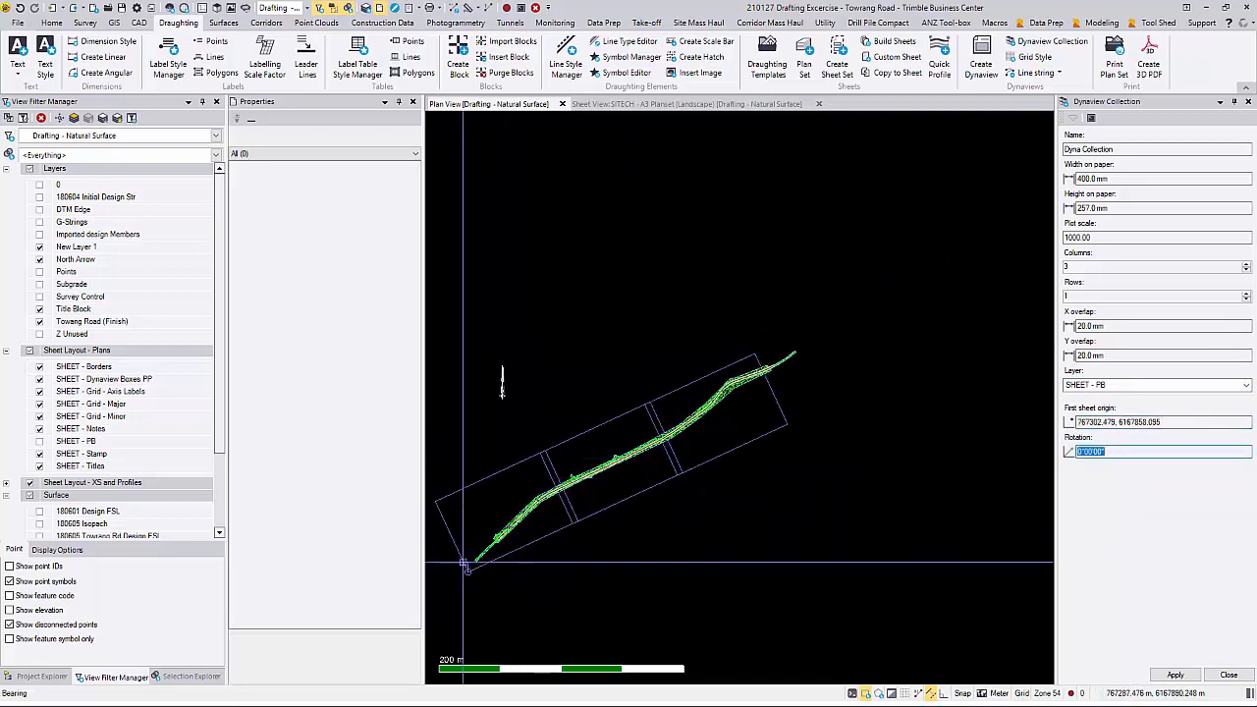
{"action": "type", "text": "330"}
{"action": "key", "text": "Return"}
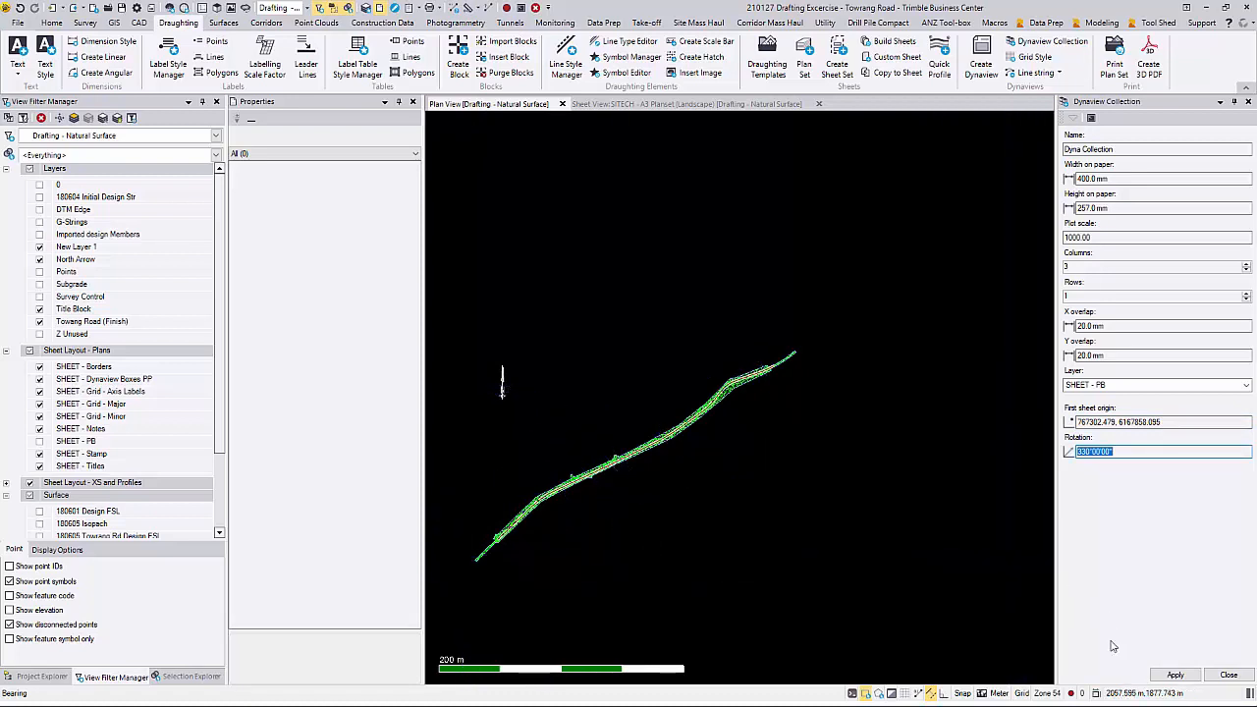
{"action": "left_click", "coordinate": [40, 442]}
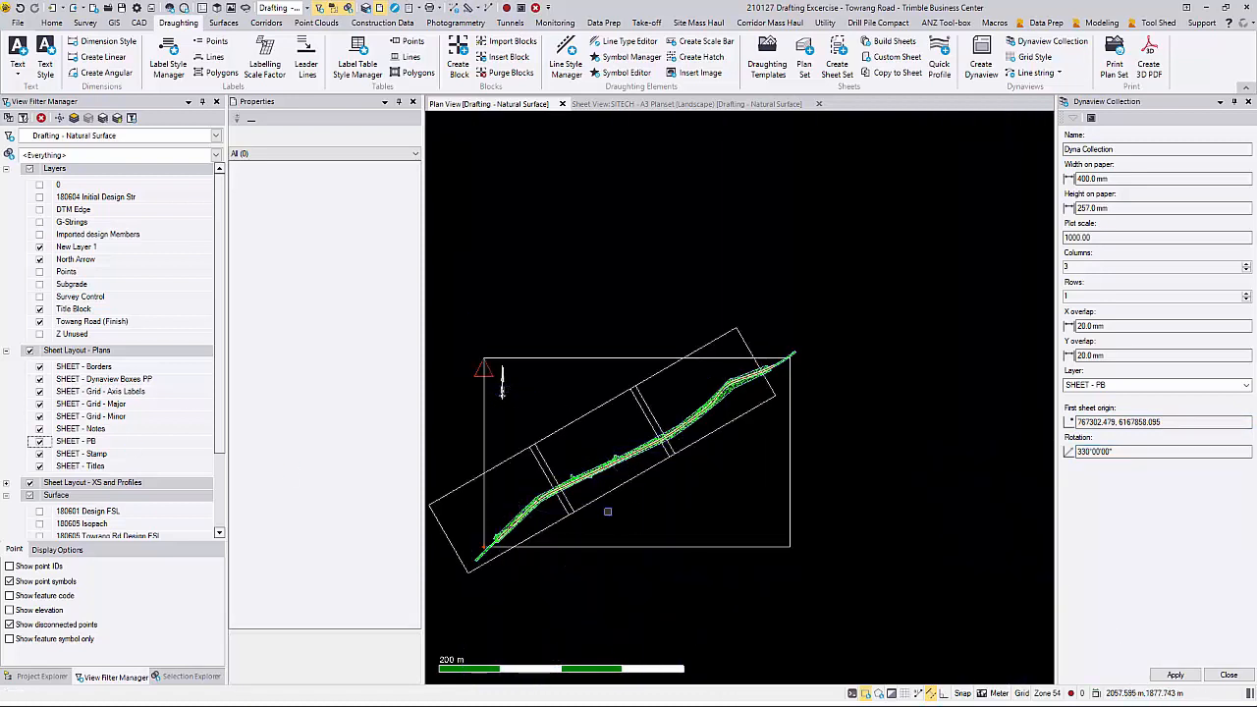
{"action": "left_click", "coordinate": [1228, 675]}
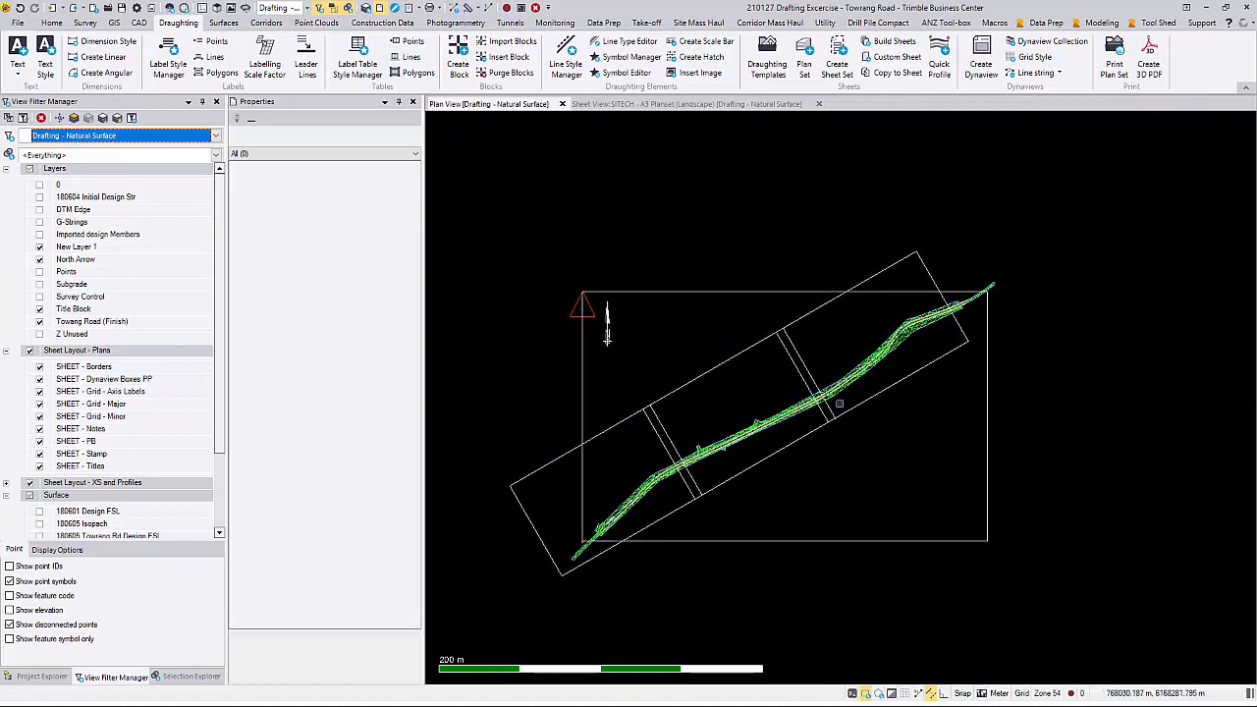
Step: Move the three collection frames slightly east along the road alignment
{"action": "left_click", "coordinate": [621, 402]}
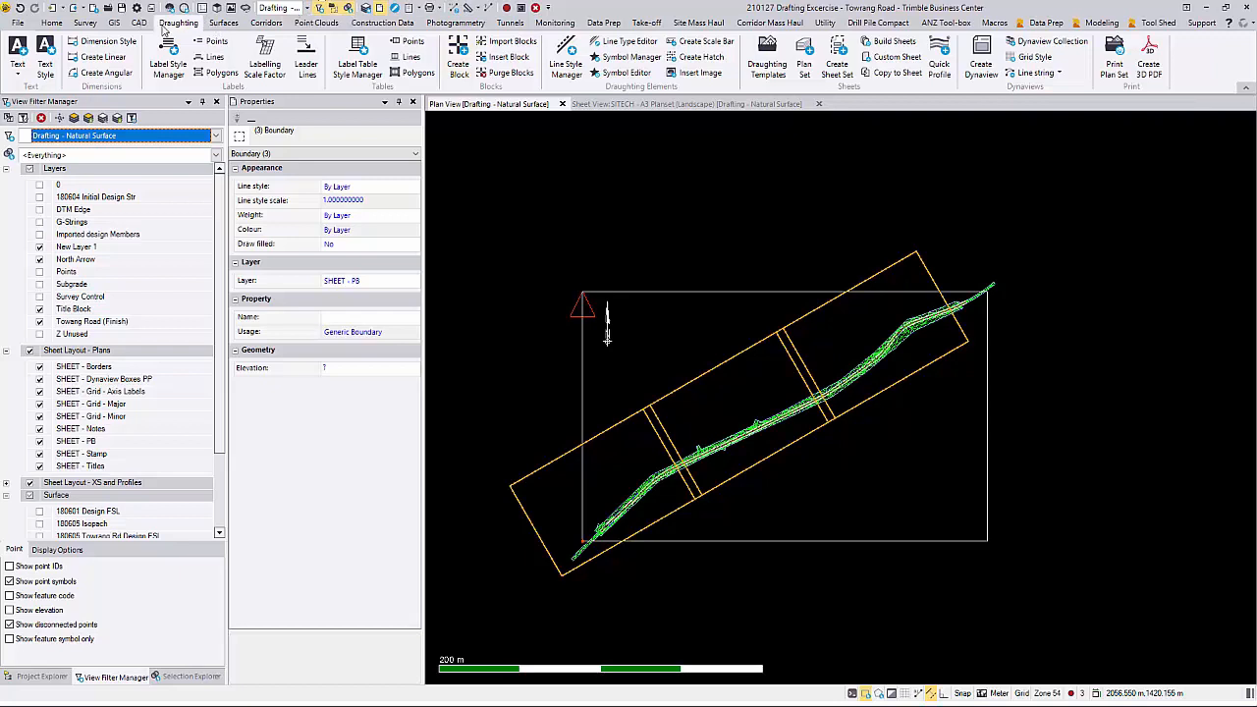
{"action": "left_click", "coordinate": [138, 22]}
{"action": "left_click", "coordinate": [543, 56]}
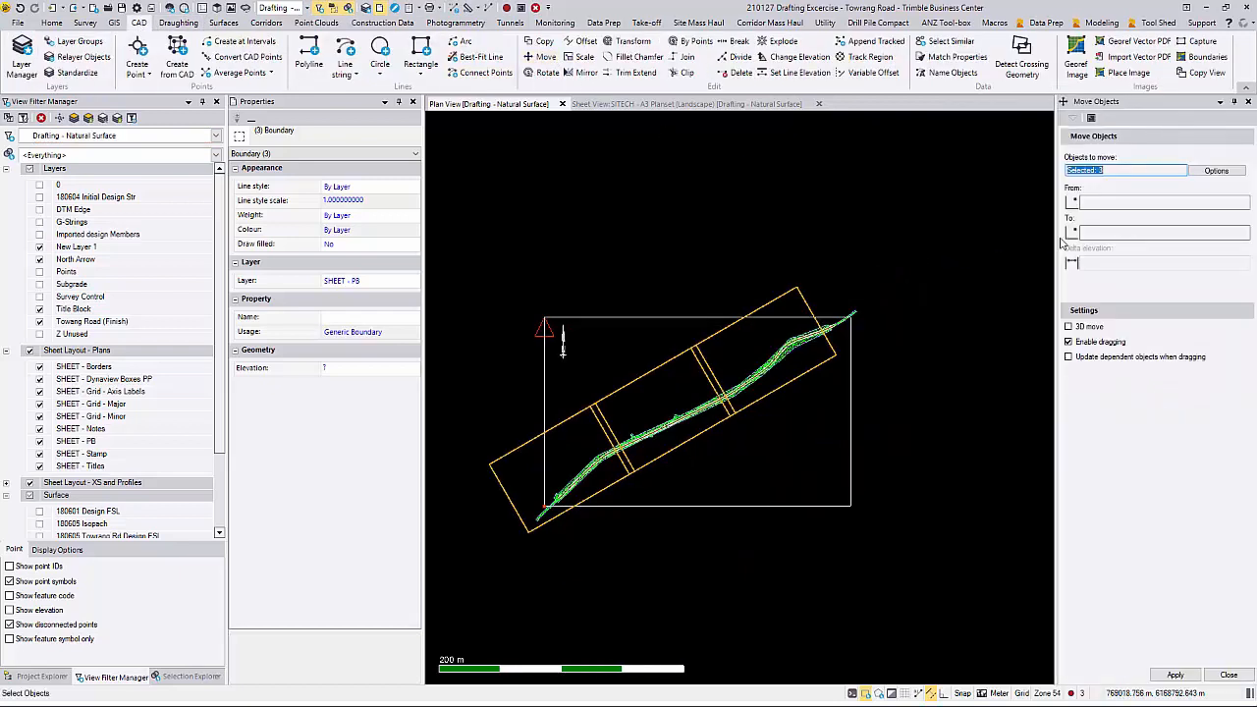
{"action": "left_click", "coordinate": [659, 413]}
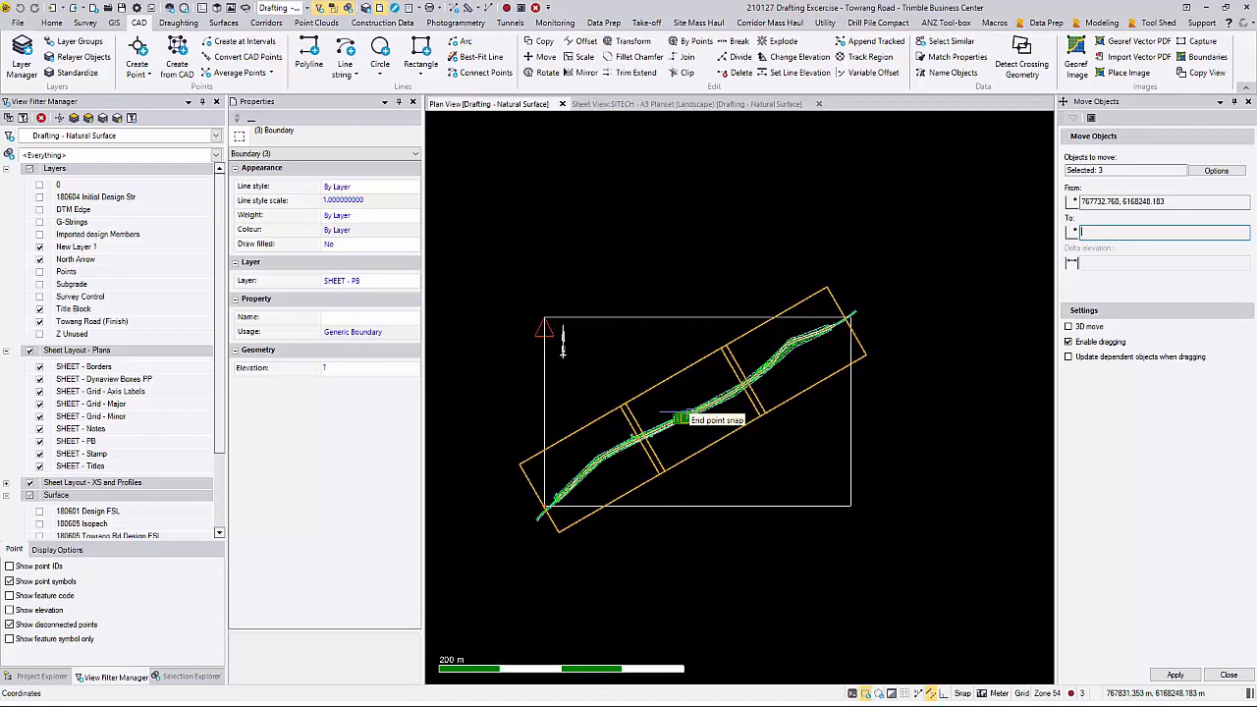
{"action": "left_click", "coordinate": [679, 419]}
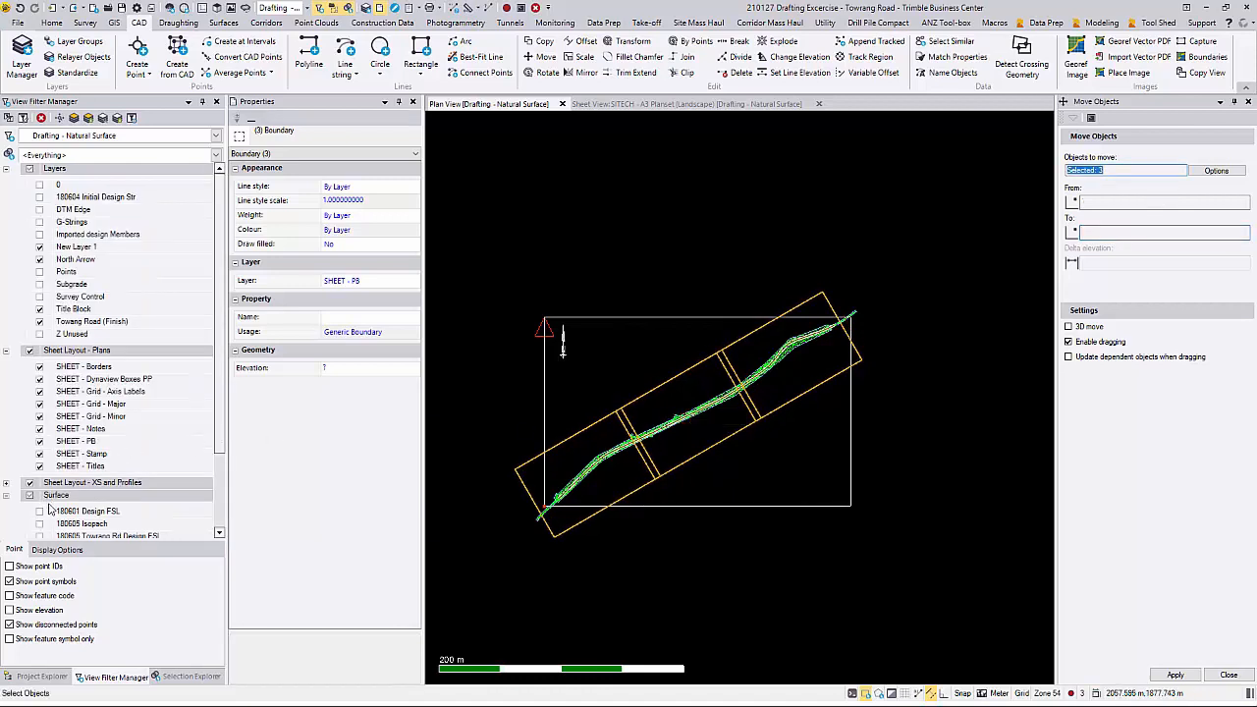
Step: Hide the Surface layer group and move the three frames slightly northeast to fit the road's ends inside them
{"action": "left_click", "coordinate": [30, 495]}
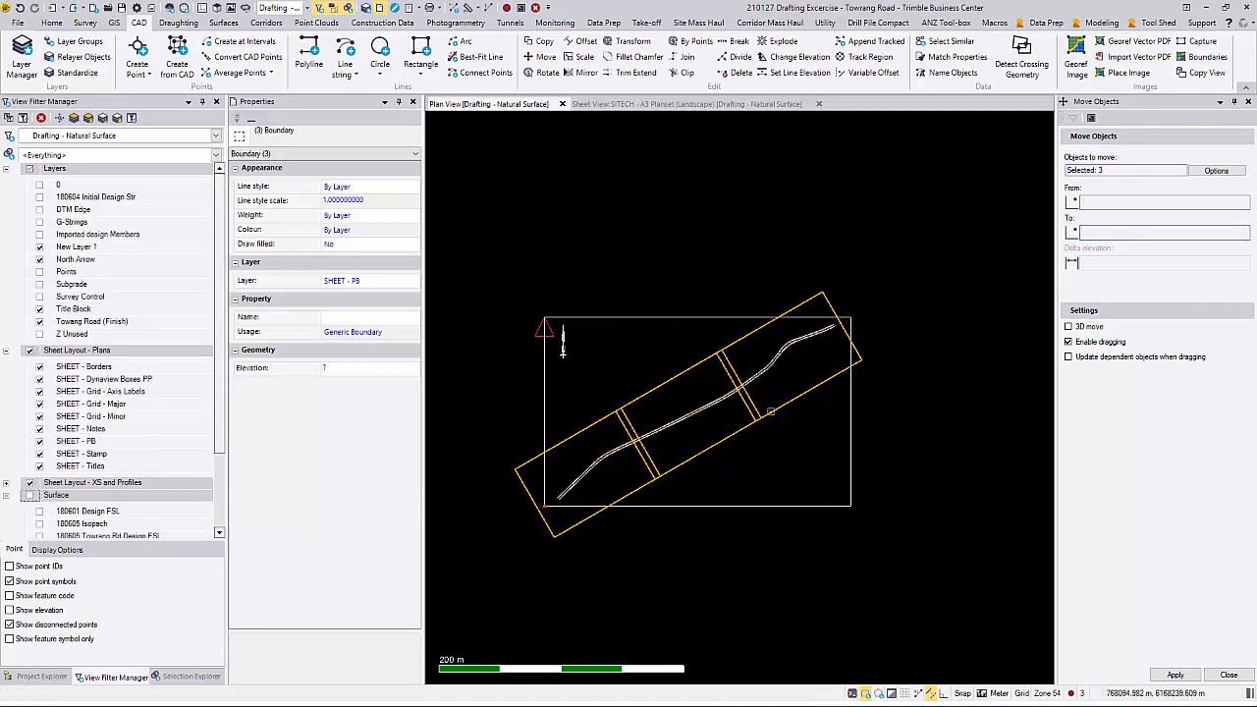
{"action": "left_click", "coordinate": [766, 368]}
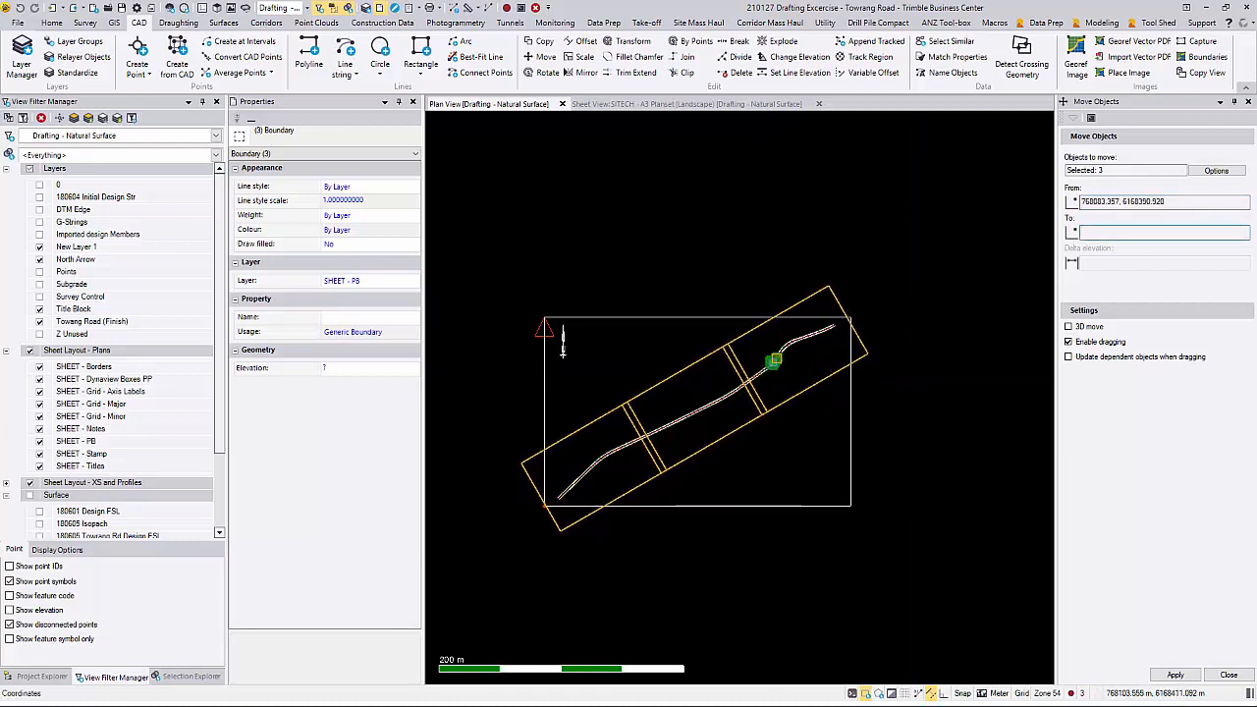
{"action": "left_click", "coordinate": [774, 360]}
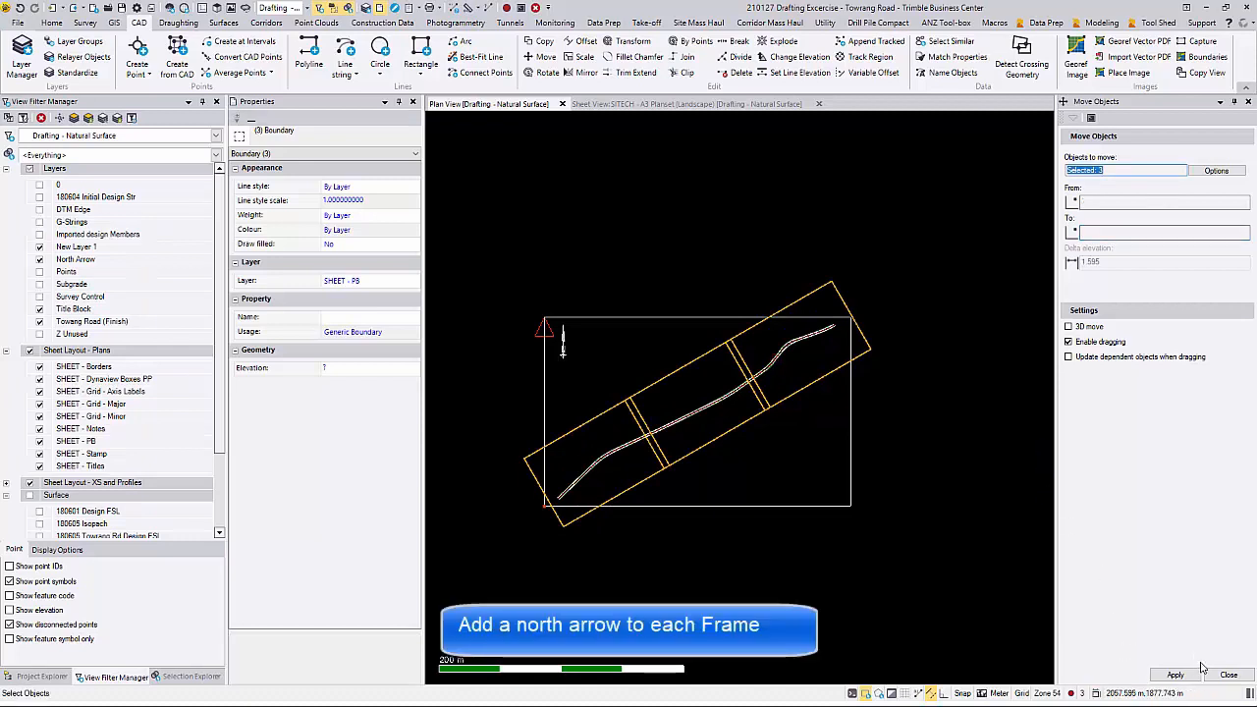
{"action": "left_click", "coordinate": [1229, 676]}
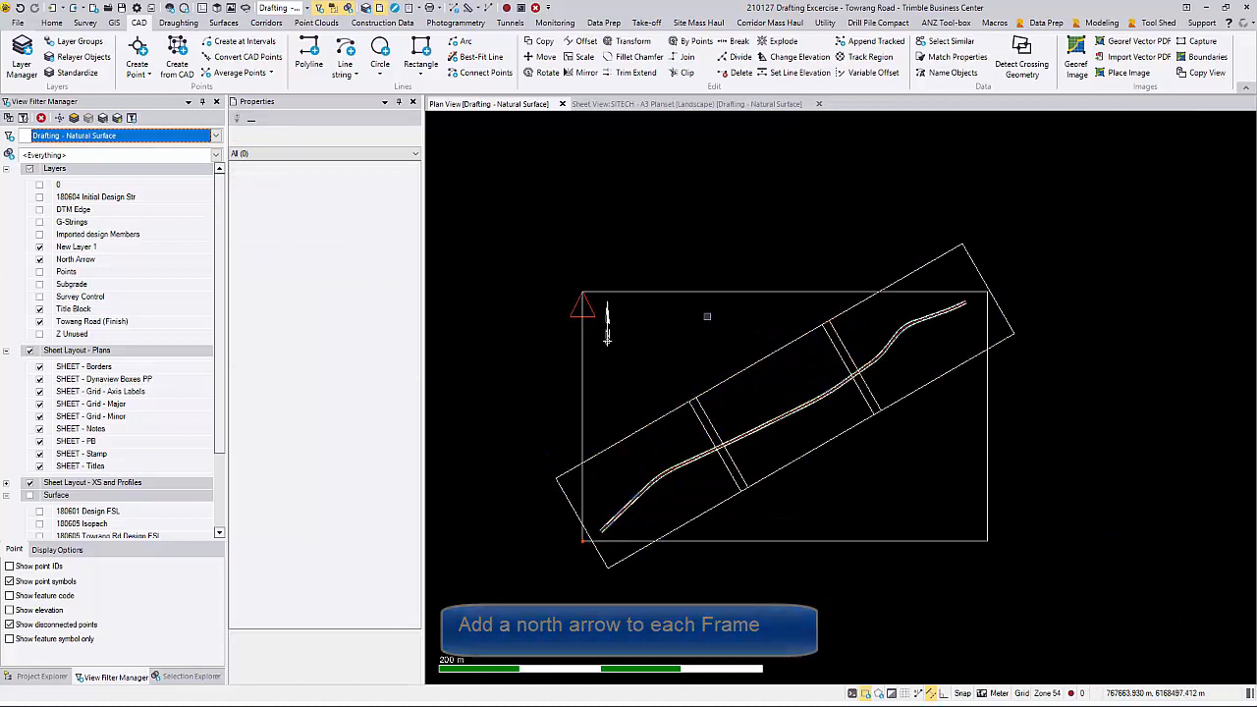
Step: Select the NA8 north arrow block for copying and set its X and Y scales to 50
{"action": "left_click", "coordinate": [607, 324]}
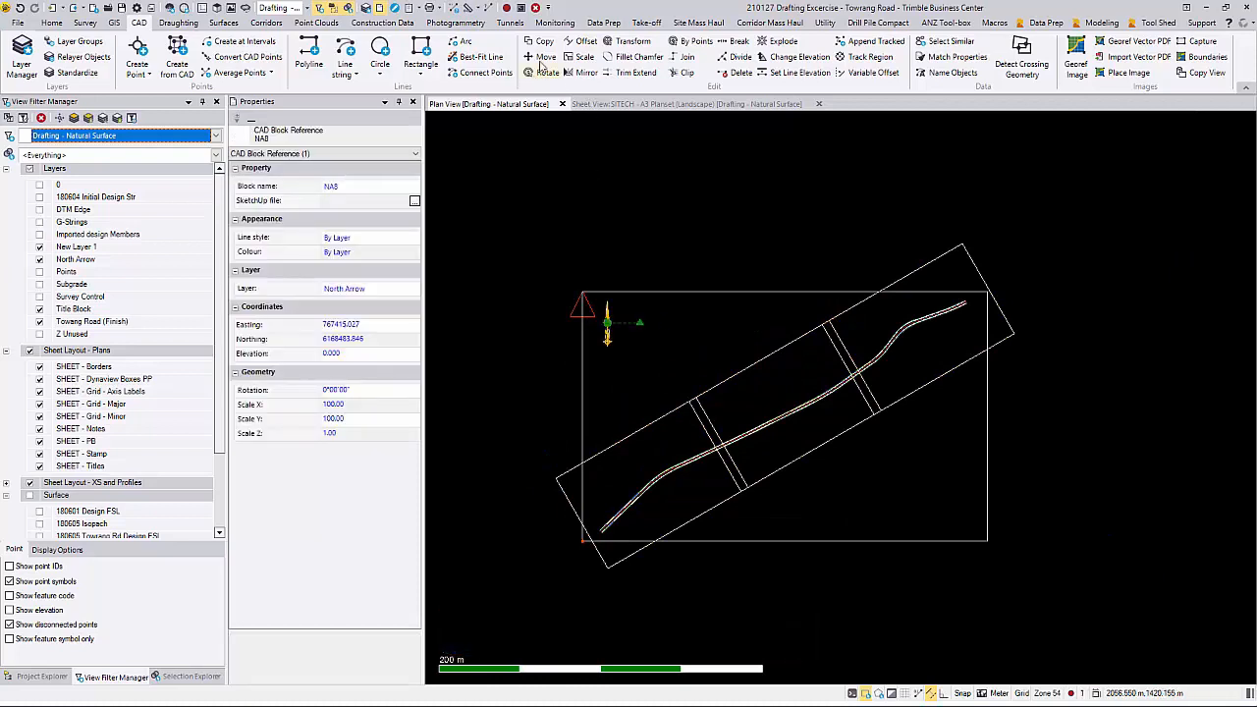
{"action": "left_click", "coordinate": [555, 45]}
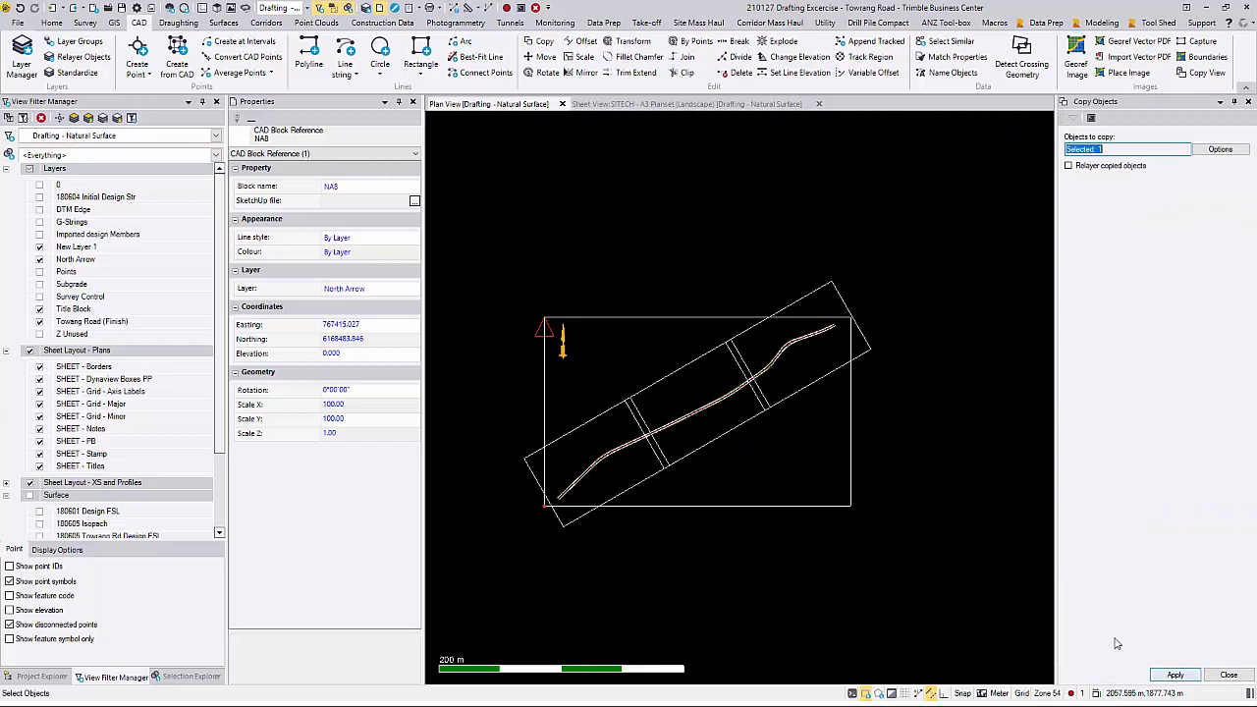
{"action": "left_click", "coordinate": [365, 406]}
{"action": "left_click", "coordinate": [301, 407]}
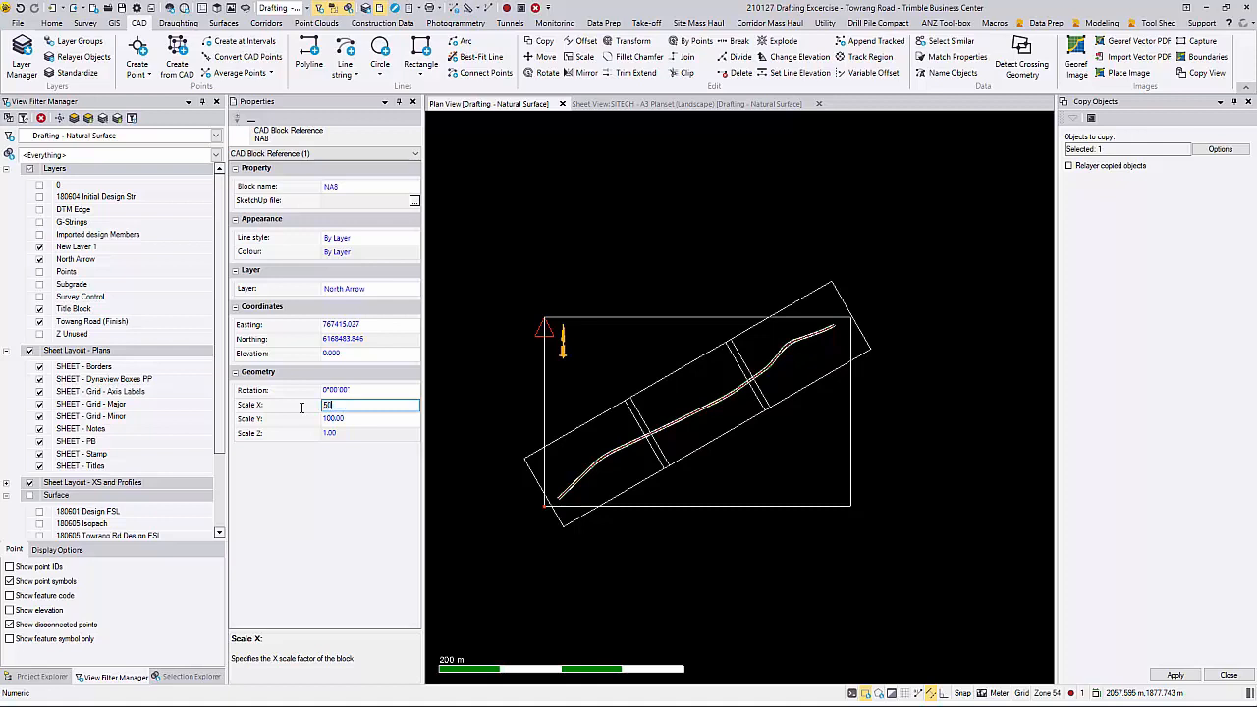
{"action": "key", "text": "Tab"}
{"action": "left_click", "coordinate": [335, 419]}
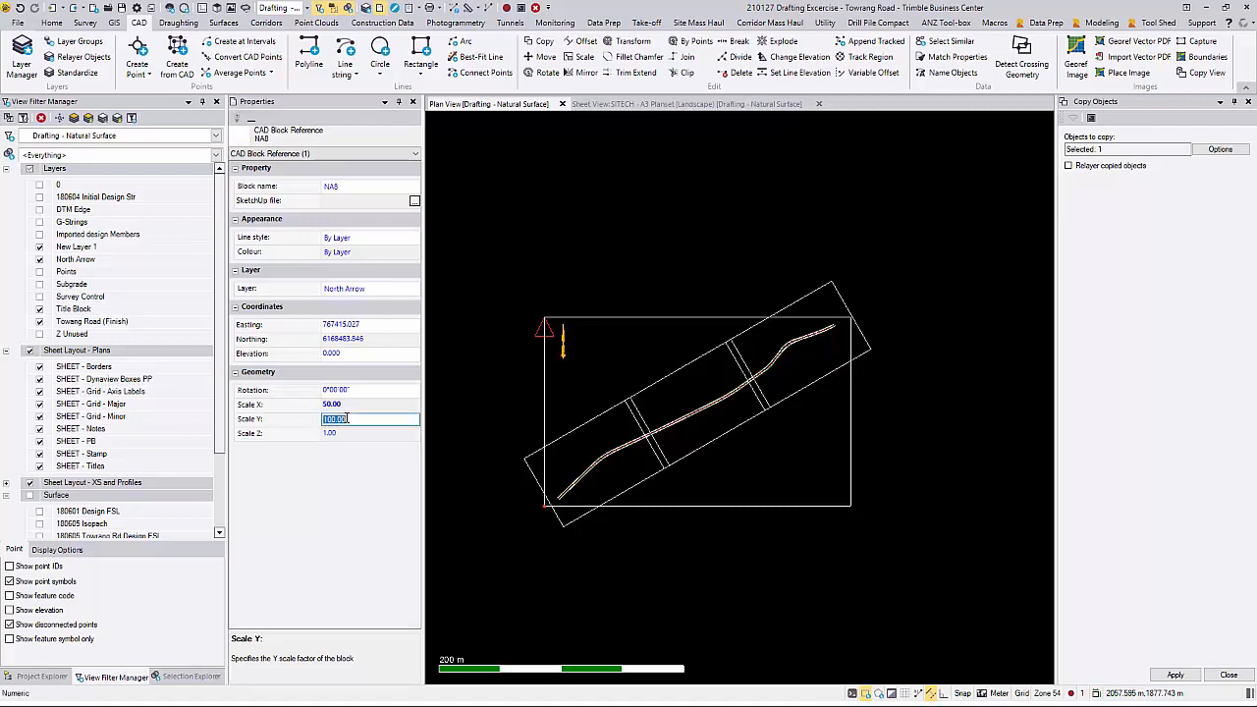
{"action": "key", "text": "Tab"}
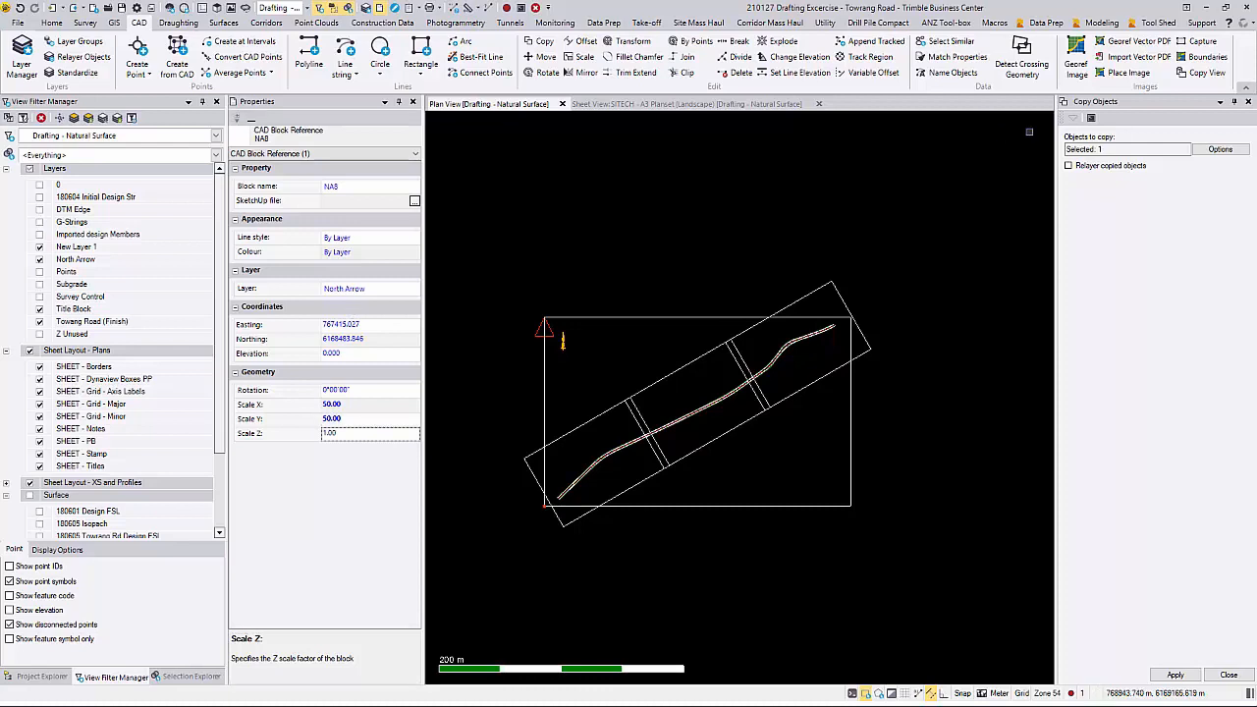
Step: Copy the north arrow into the first, southwestern frame near its western corner
{"action": "left_click", "coordinate": [1176, 675]}
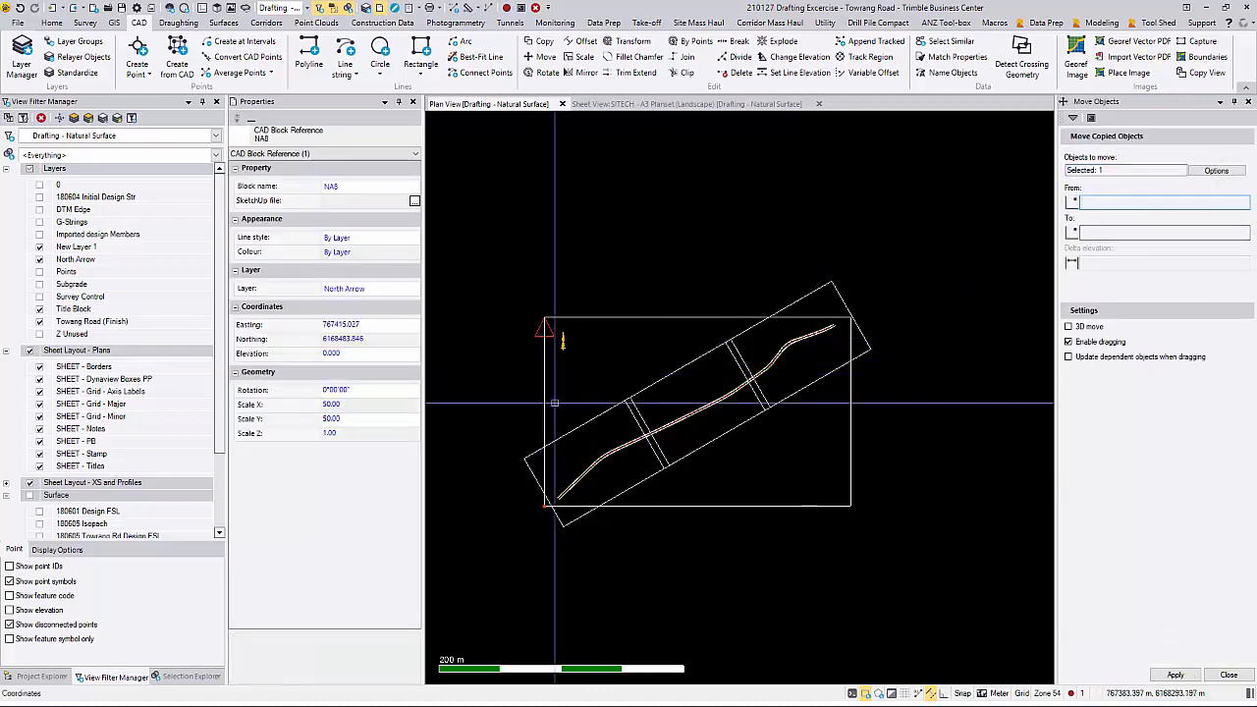
{"action": "left_click", "coordinate": [563, 341]}
{"action": "scroll", "coordinate": [543, 467], "scroll_direction": "up", "scroll_amount": 5}
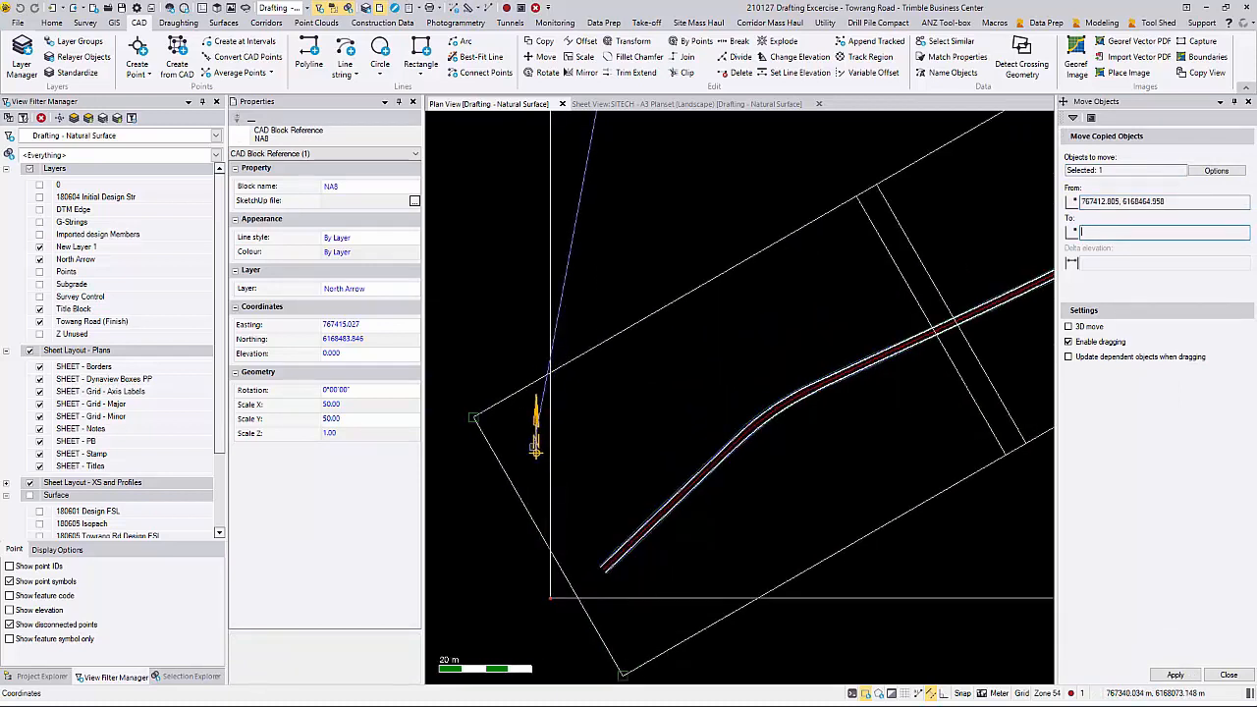
{"action": "left_click", "coordinate": [531, 458]}
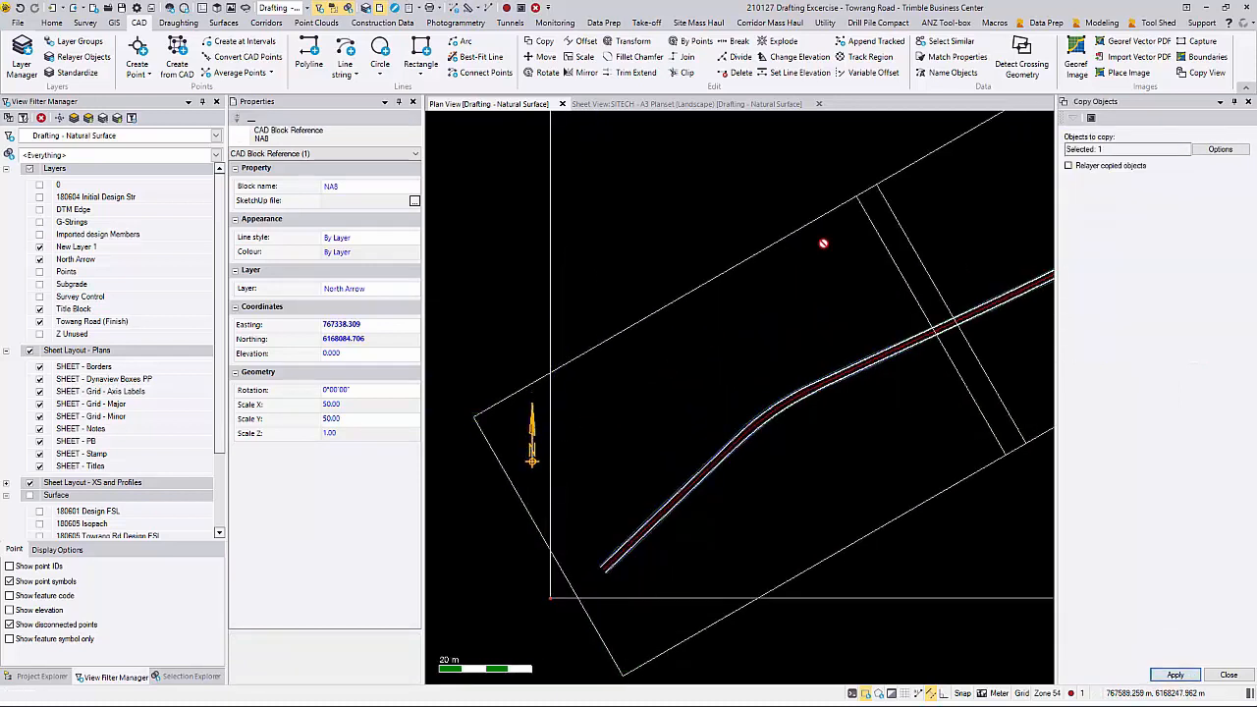
Step: Copy the north arrow into the middle frame, using the matching western corners of both frames as from and to points
{"action": "left_click", "coordinate": [1174, 675]}
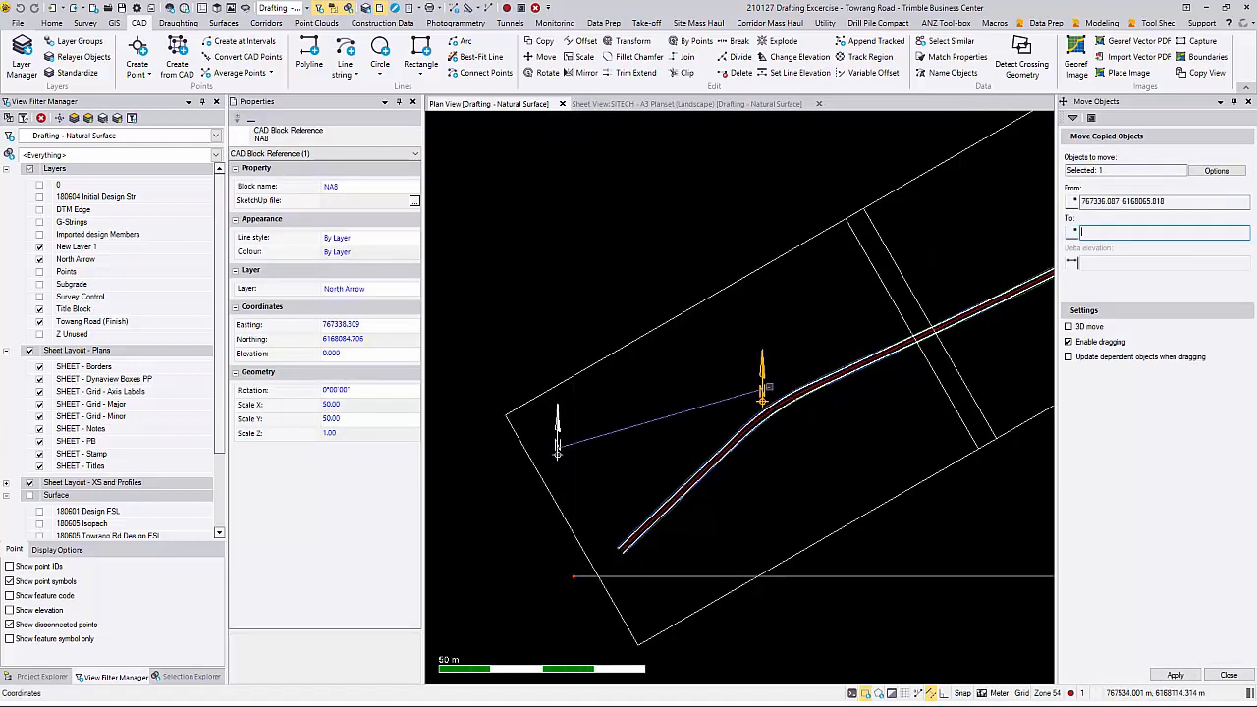
{"action": "left_click", "coordinate": [557, 453]}
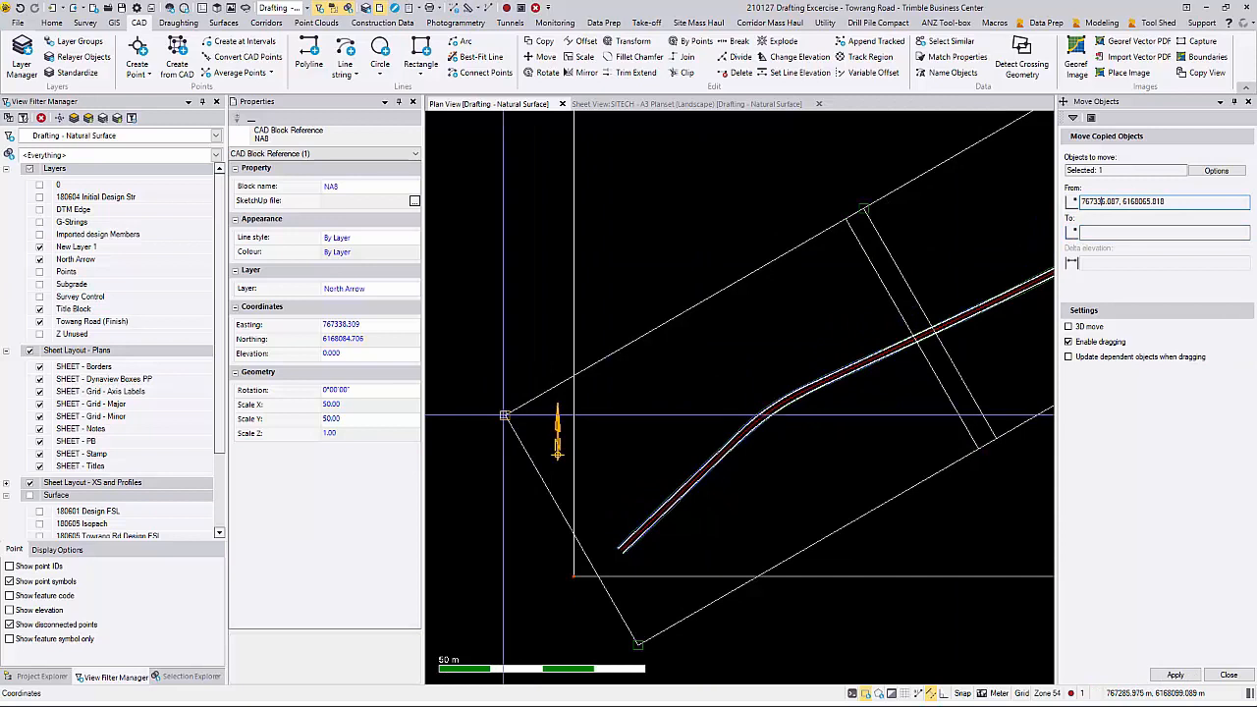
{"action": "left_click", "coordinate": [506, 416]}
{"action": "middle_click_drag", "start_coordinate": [810, 317], "coordinate": [432, 489]}
{"action": "left_click", "coordinate": [486, 379]}
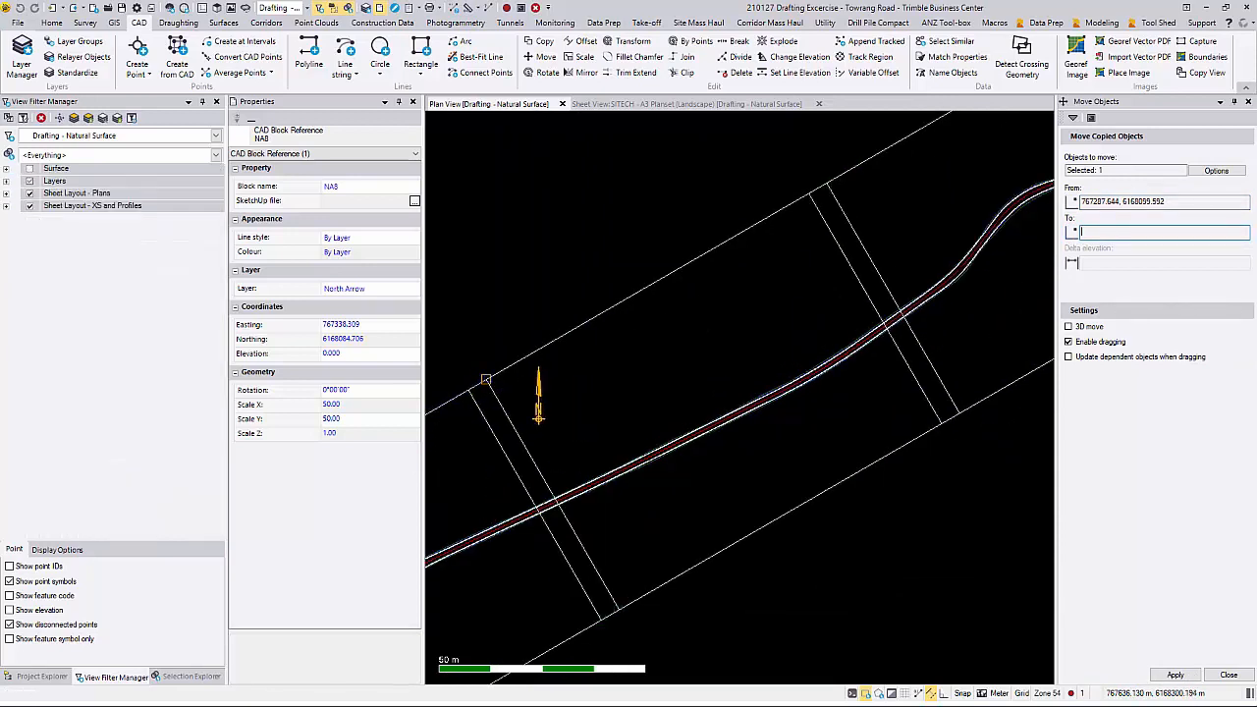
Step: Copy the north arrow into the northeastern frame, matching its placement in the middle frame, and finish copying
{"action": "left_click", "coordinate": [1194, 676]}
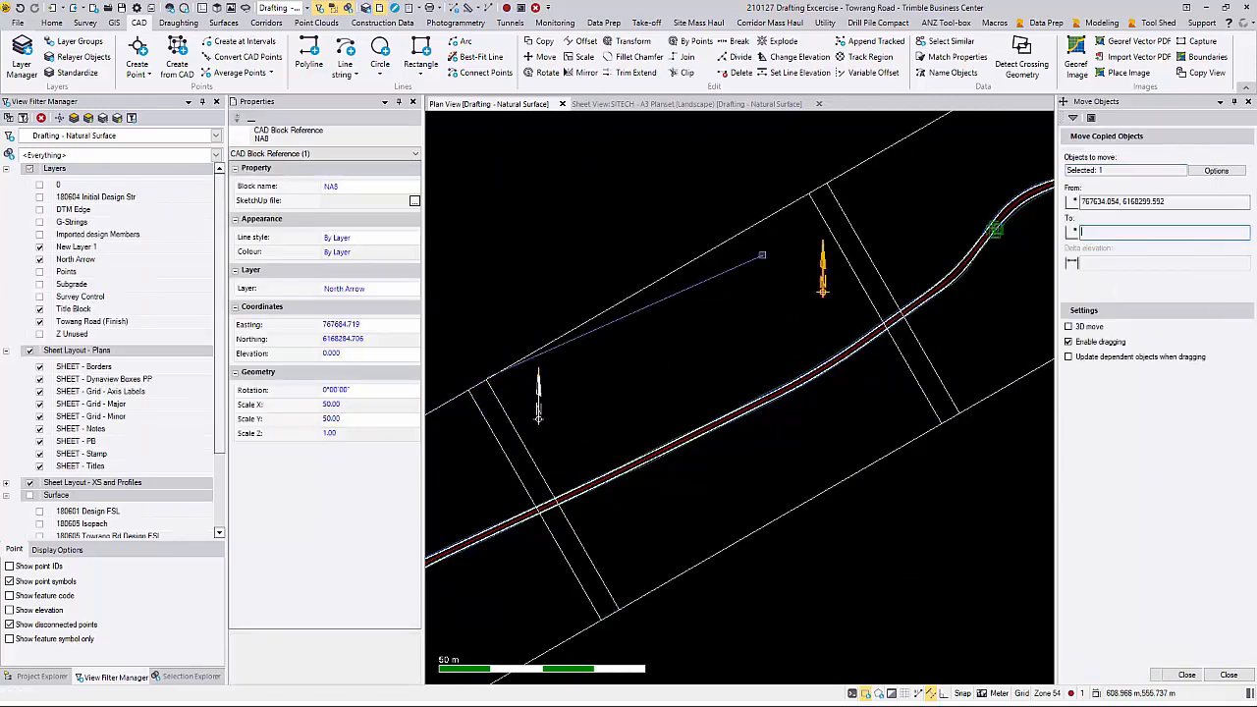
{"action": "left_click", "coordinate": [538, 417]}
{"action": "scroll", "coordinate": [819, 266], "scroll_direction": "down", "scroll_amount": 3}
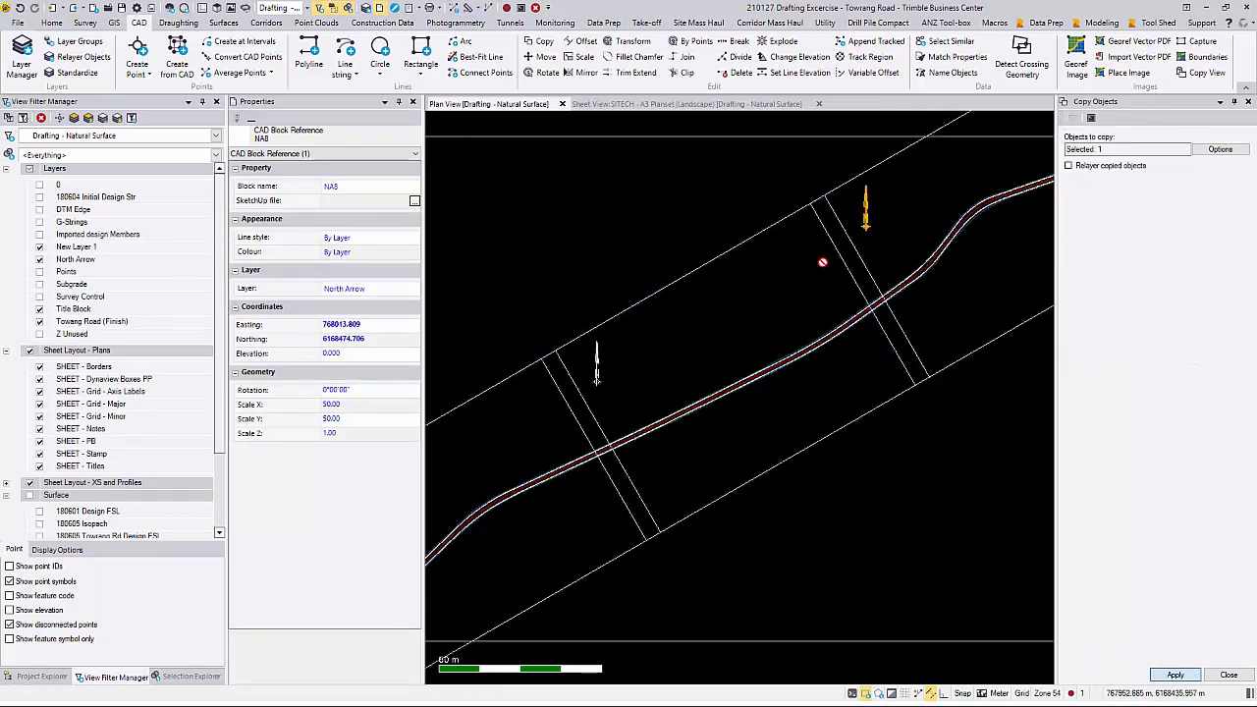
{"action": "left_click", "coordinate": [1230, 675]}
{"action": "scroll", "coordinate": [920, 470], "scroll_direction": "down", "scroll_amount": 1}
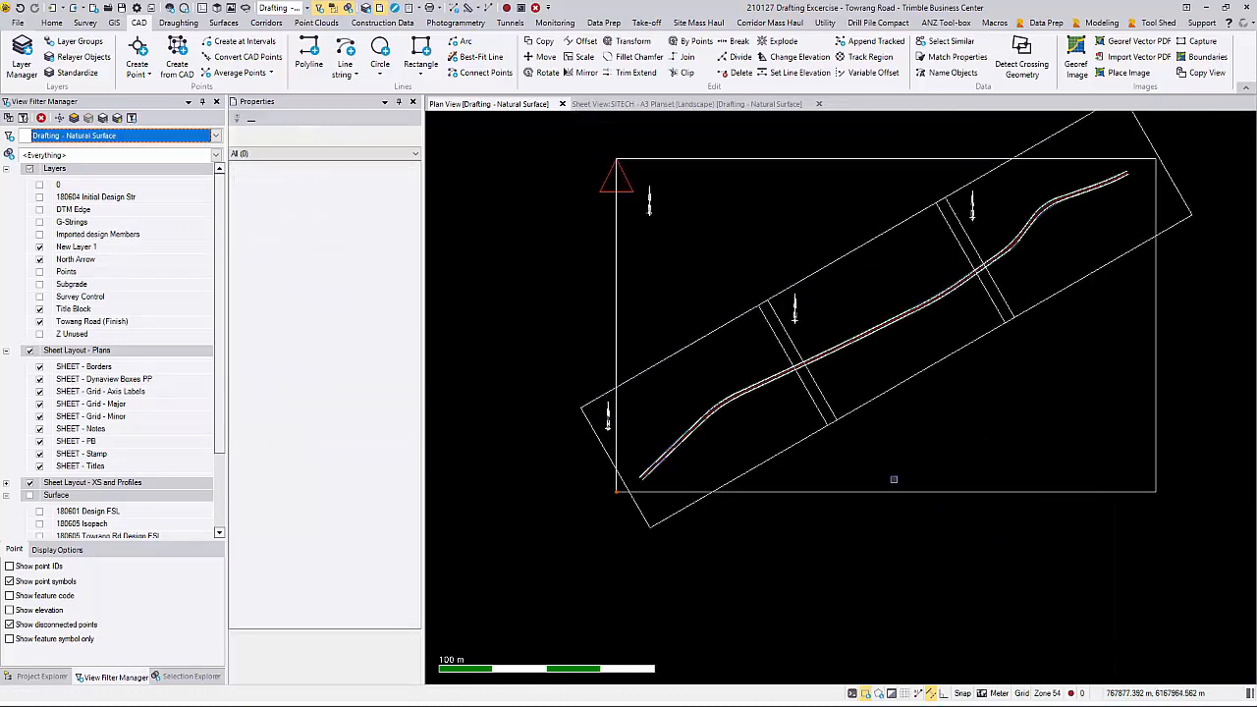
Step: Create a custom sheet named Plan 1 in the A3 Plans sheet set, after Plan View 2 - Existing Ground
{"action": "left_click", "coordinate": [39, 677]}
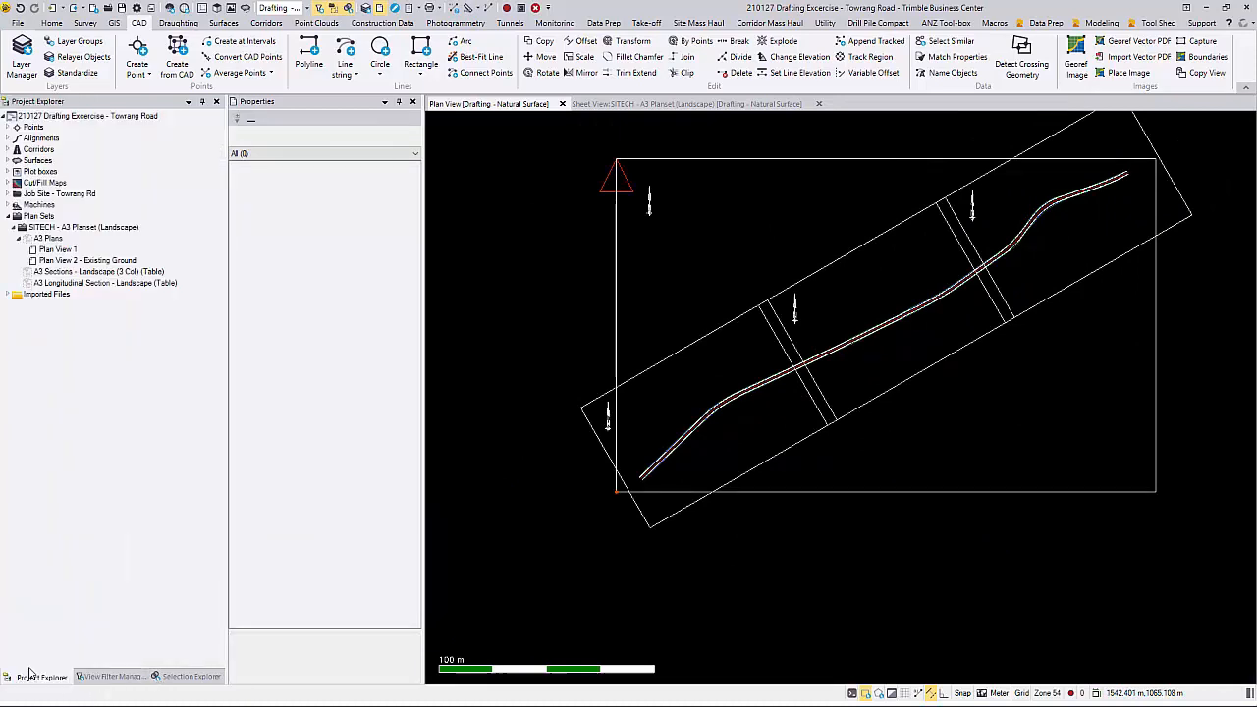
{"action": "left_click", "coordinate": [52, 239]}
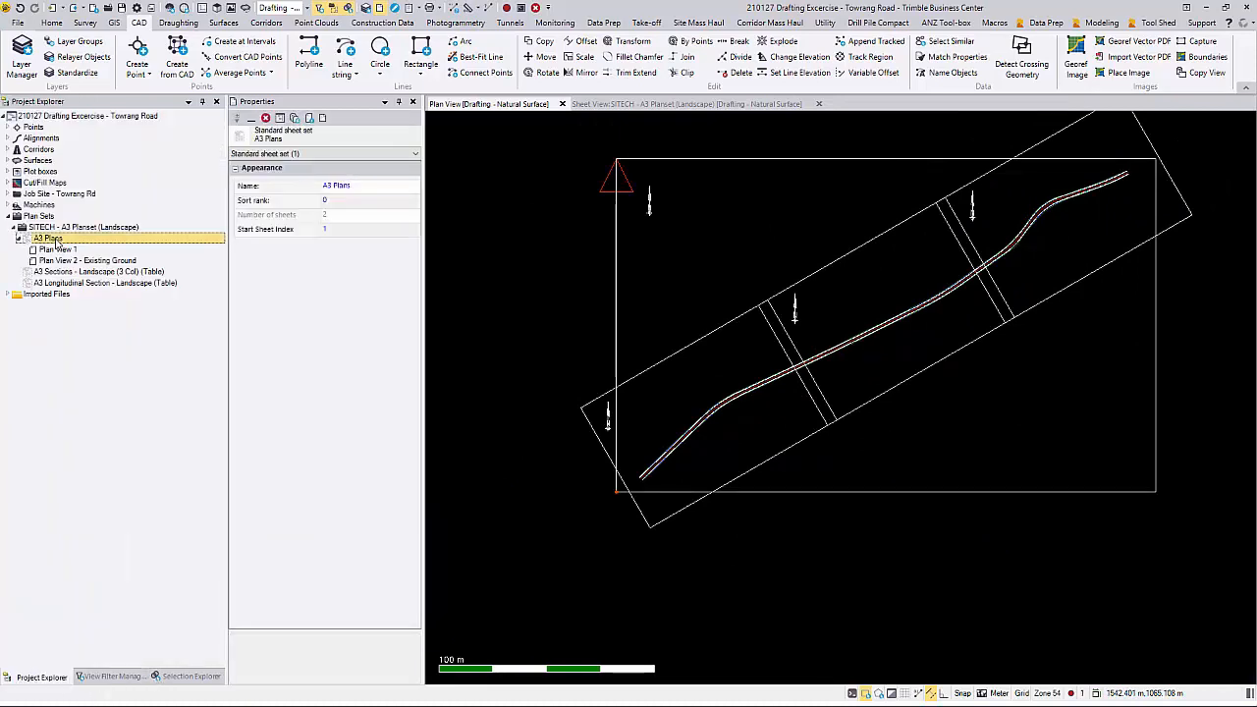
{"action": "left_click", "coordinate": [178, 22]}
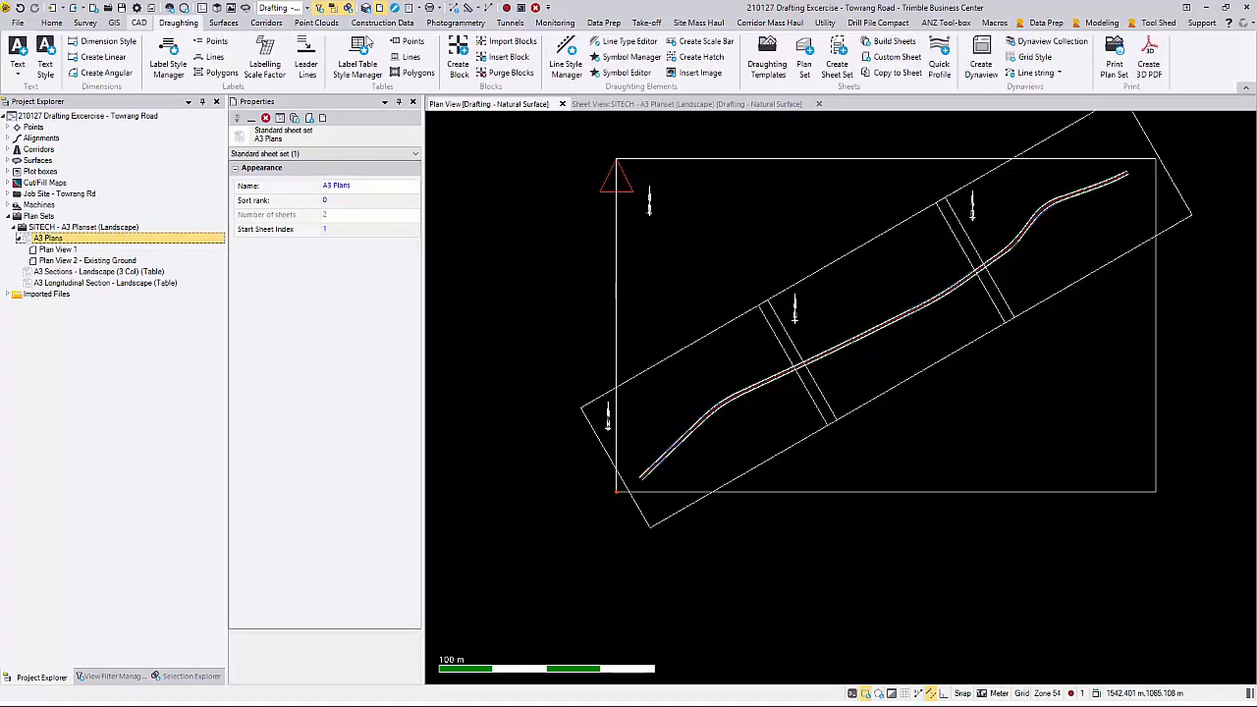
{"action": "left_click", "coordinate": [915, 65]}
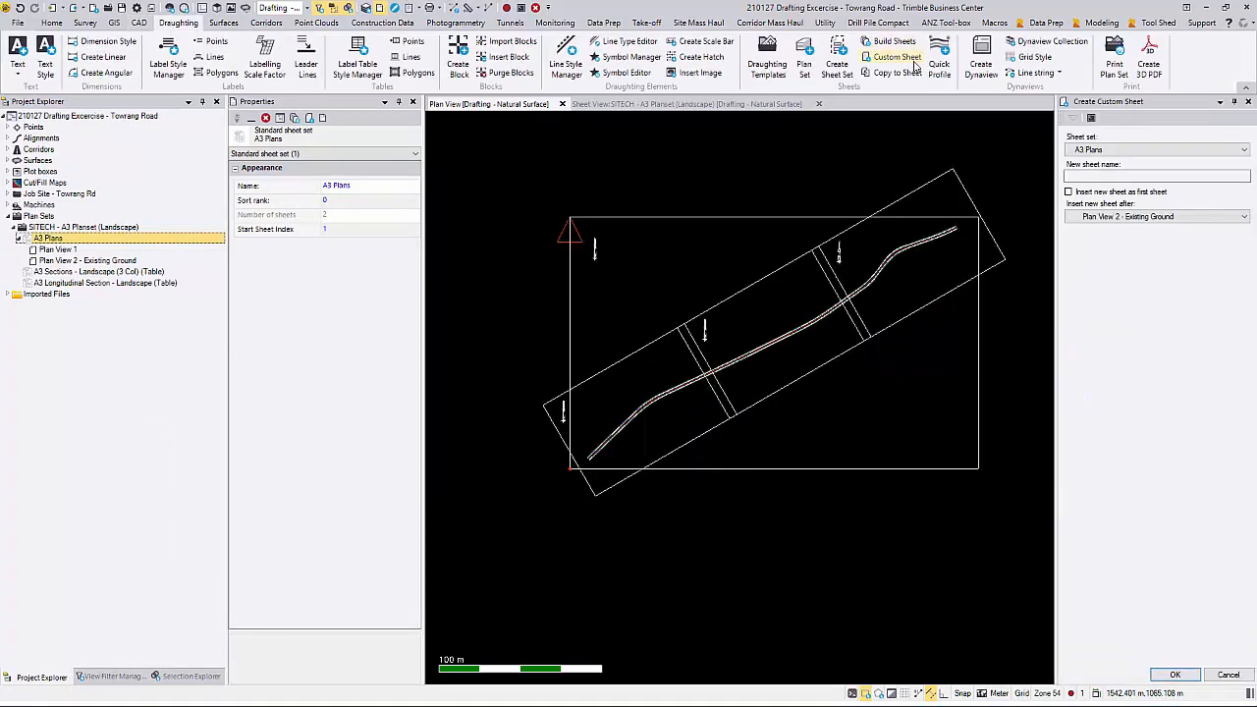
{"action": "left_click", "coordinate": [1080, 150]}
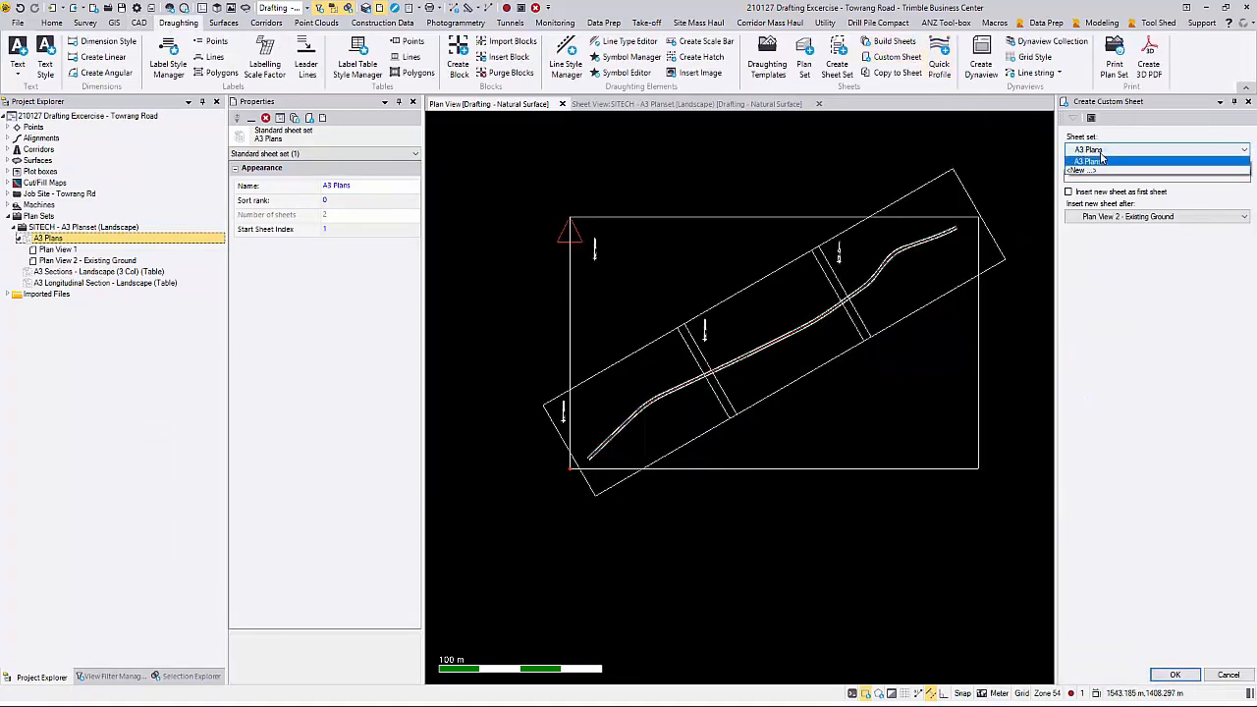
{"action": "left_click", "coordinate": [1090, 165]}
{"action": "left_click", "coordinate": [1116, 177]}
{"action": "left_click", "coordinate": [1116, 177]}
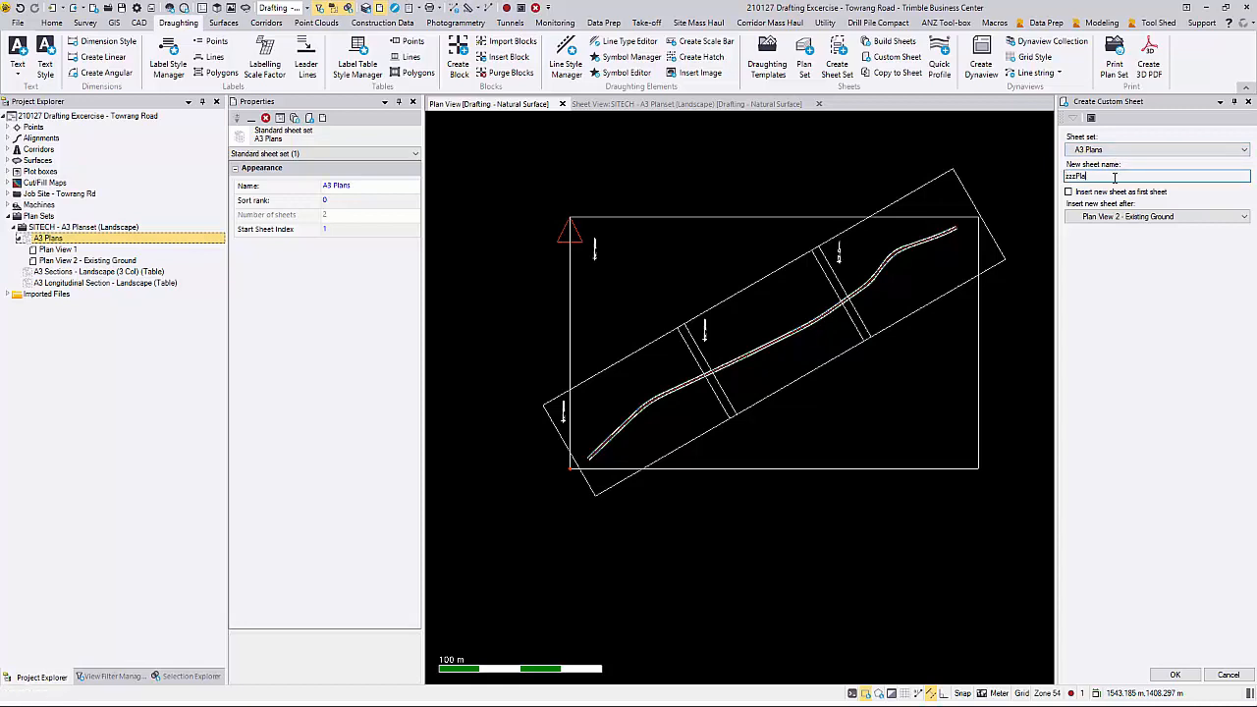
{"action": "key", "text": "BackSpace"}
{"action": "key", "text": "BackSpace"}
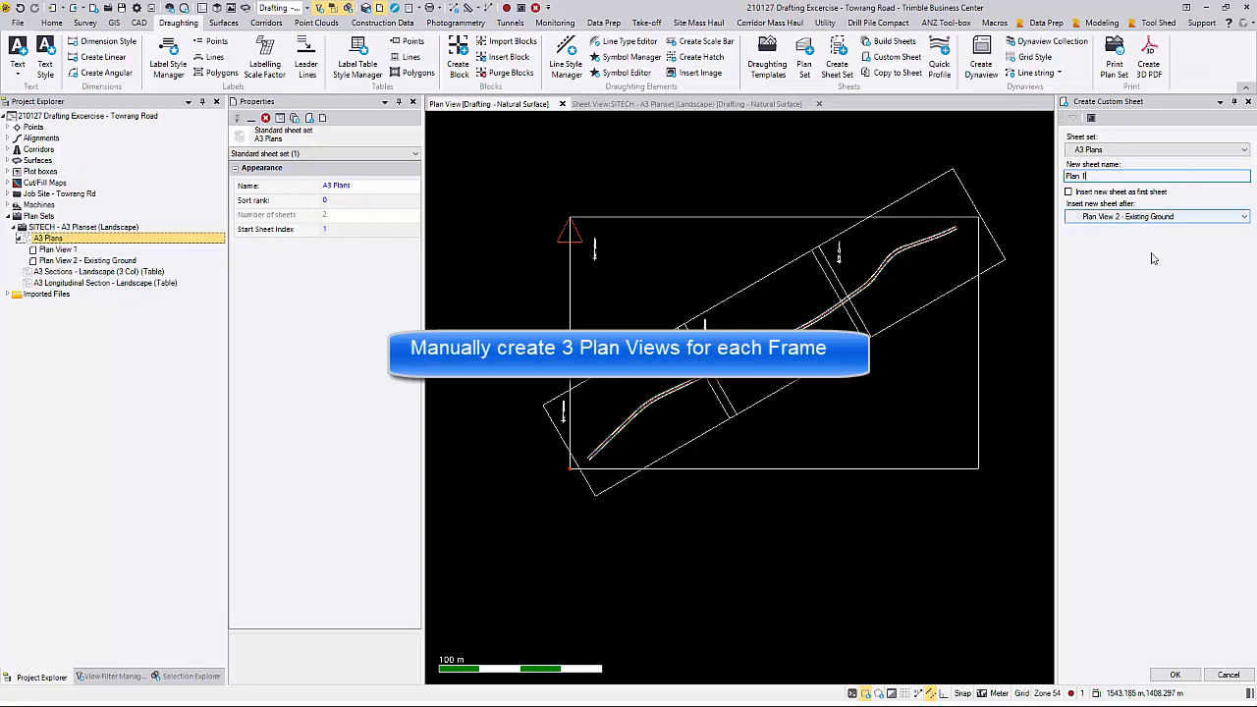
{"action": "left_click", "coordinate": [1175, 675]}
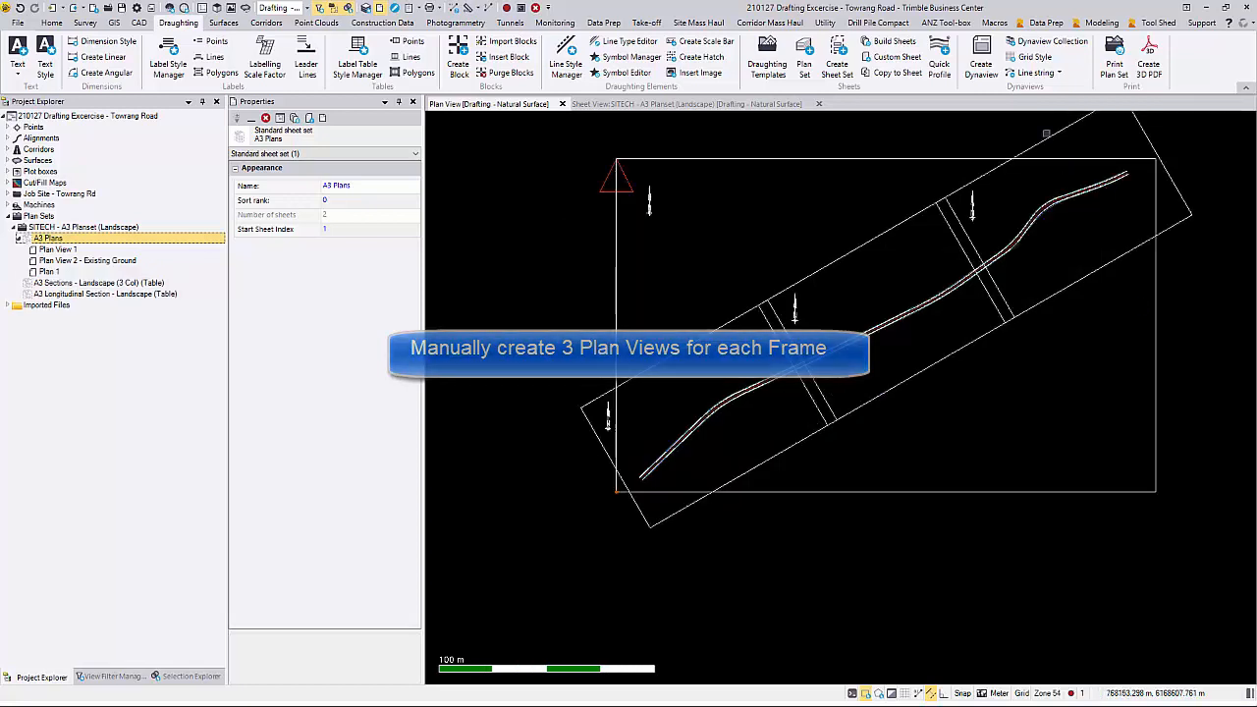
Step: Create two more custom sheets in A3 Plans, Plan 2 after Plan 1 and Plan 3 after Plan 2
{"action": "left_click", "coordinate": [897, 56]}
{"action": "left_click", "coordinate": [1149, 174]}
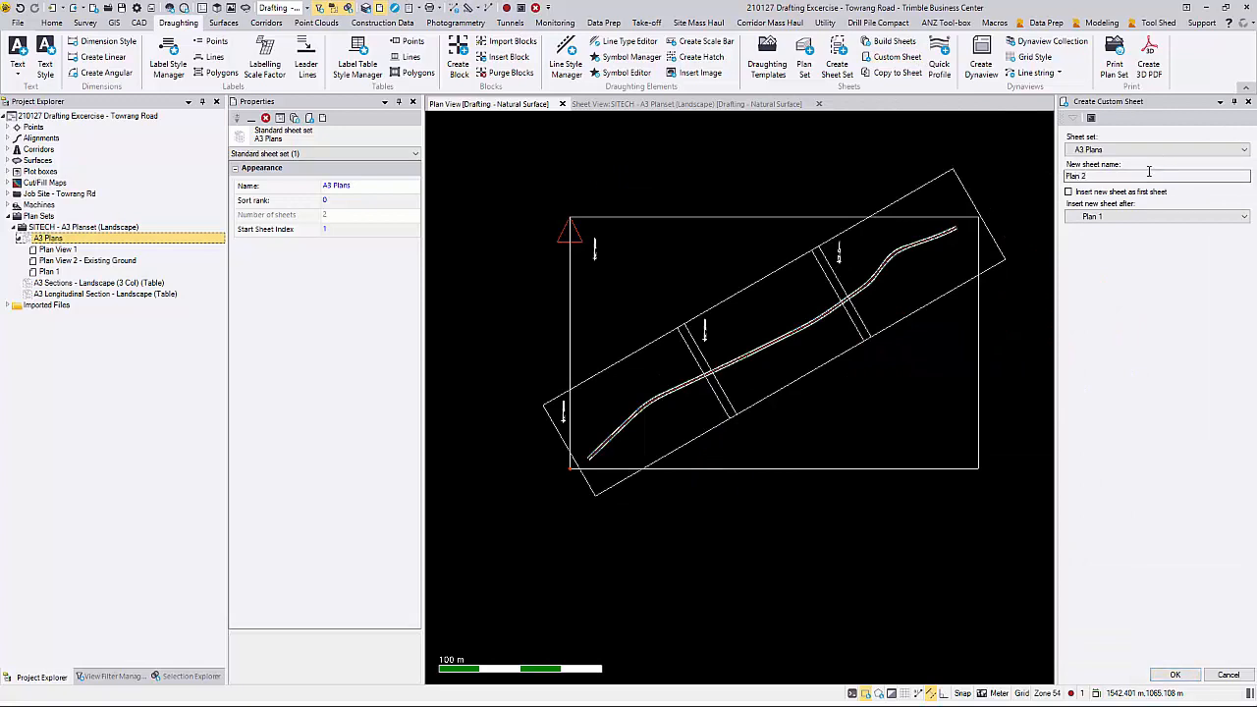
{"action": "left_click", "coordinate": [1163, 678]}
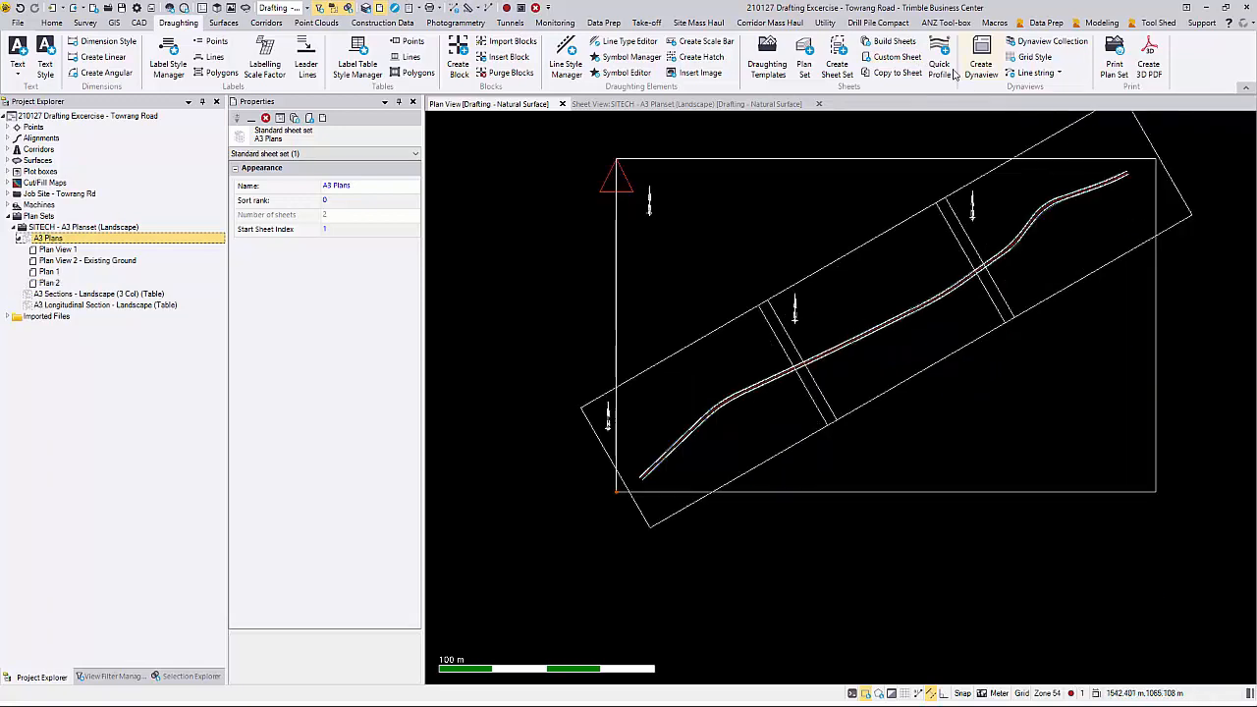
{"action": "left_click", "coordinate": [908, 59]}
{"action": "left_click", "coordinate": [1136, 174]}
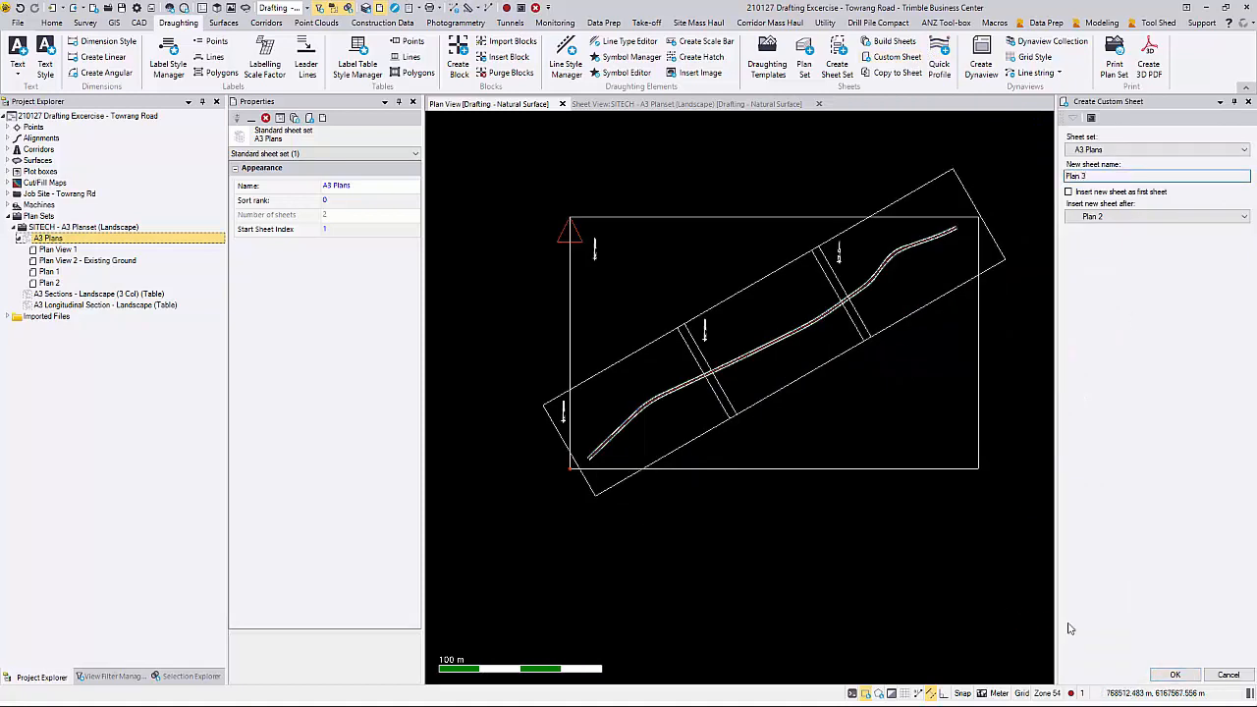
{"action": "left_click", "coordinate": [1165, 674]}
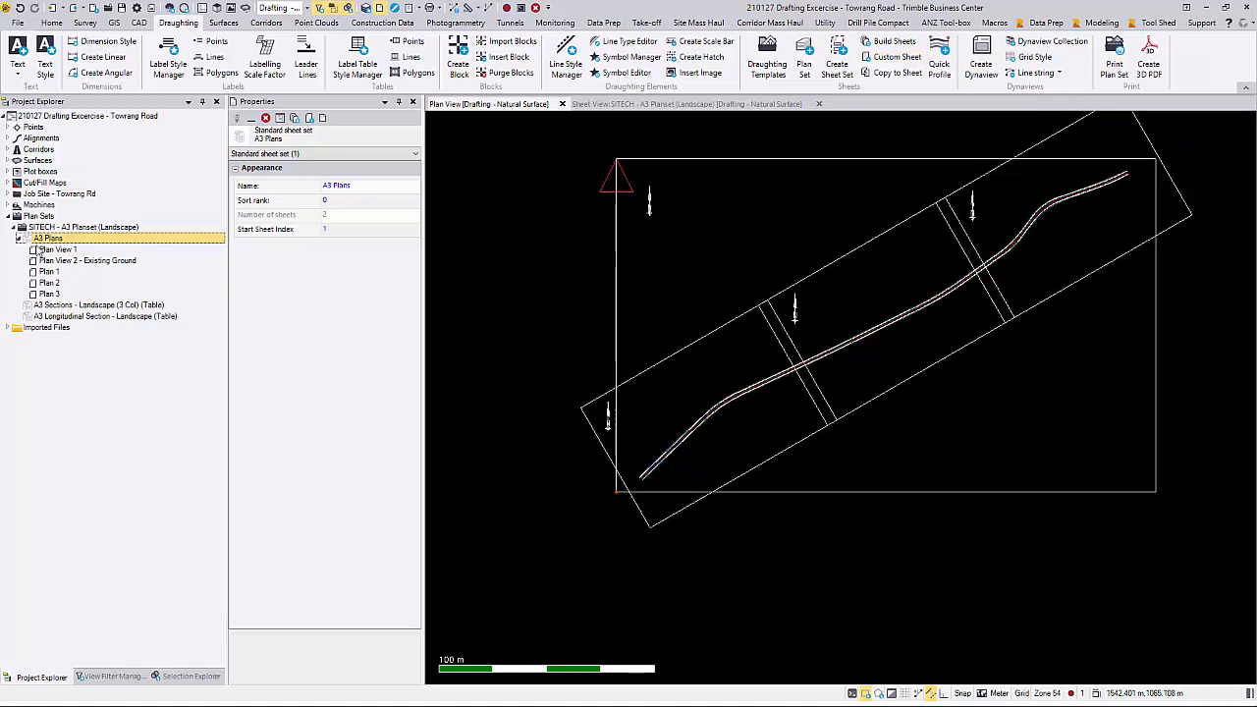
Step: Display the Plan View 2 - Existing Ground sheet and select its border, title block and note, leaving out the Dynaview
{"action": "left_click", "coordinate": [663, 103]}
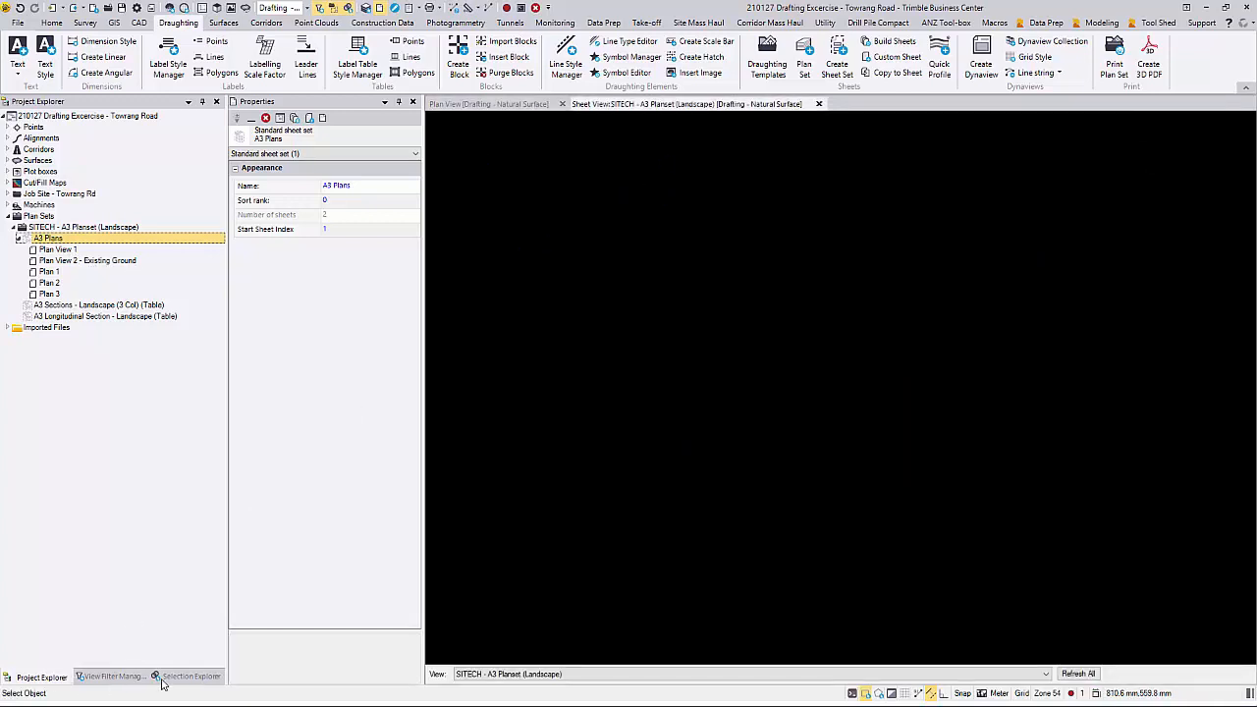
{"action": "left_click", "coordinate": [116, 677]}
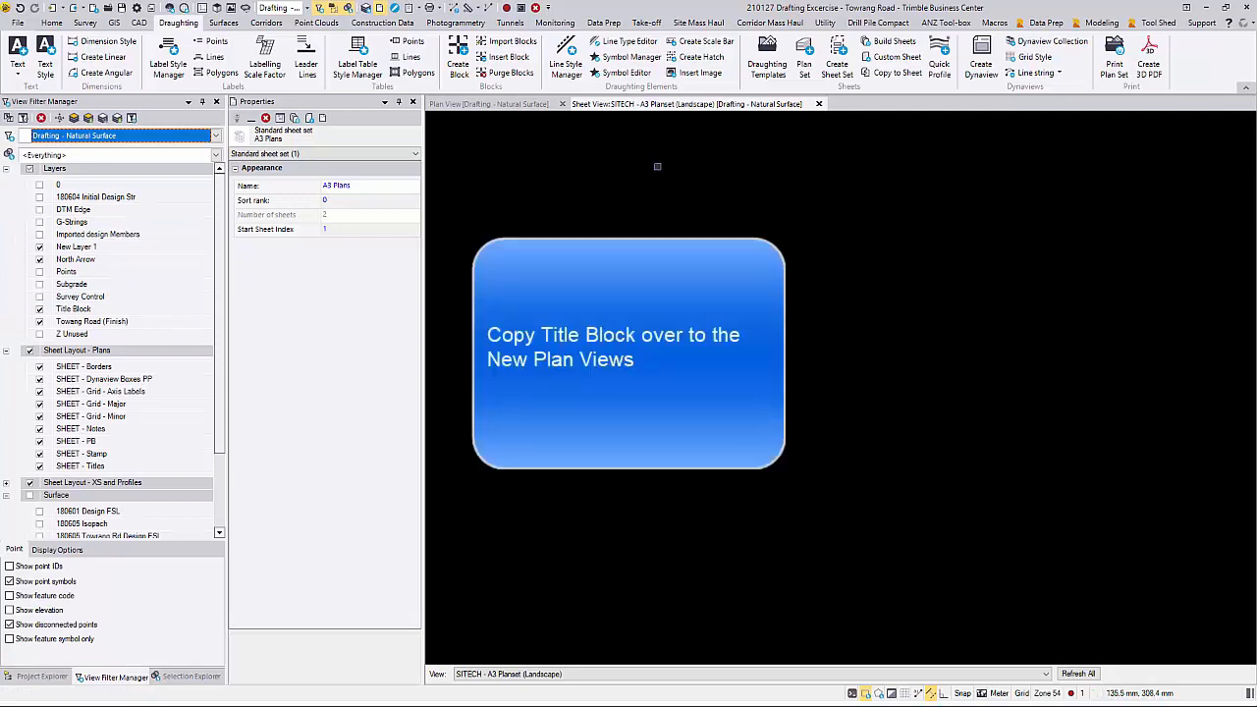
{"action": "left_click", "coordinate": [716, 674]}
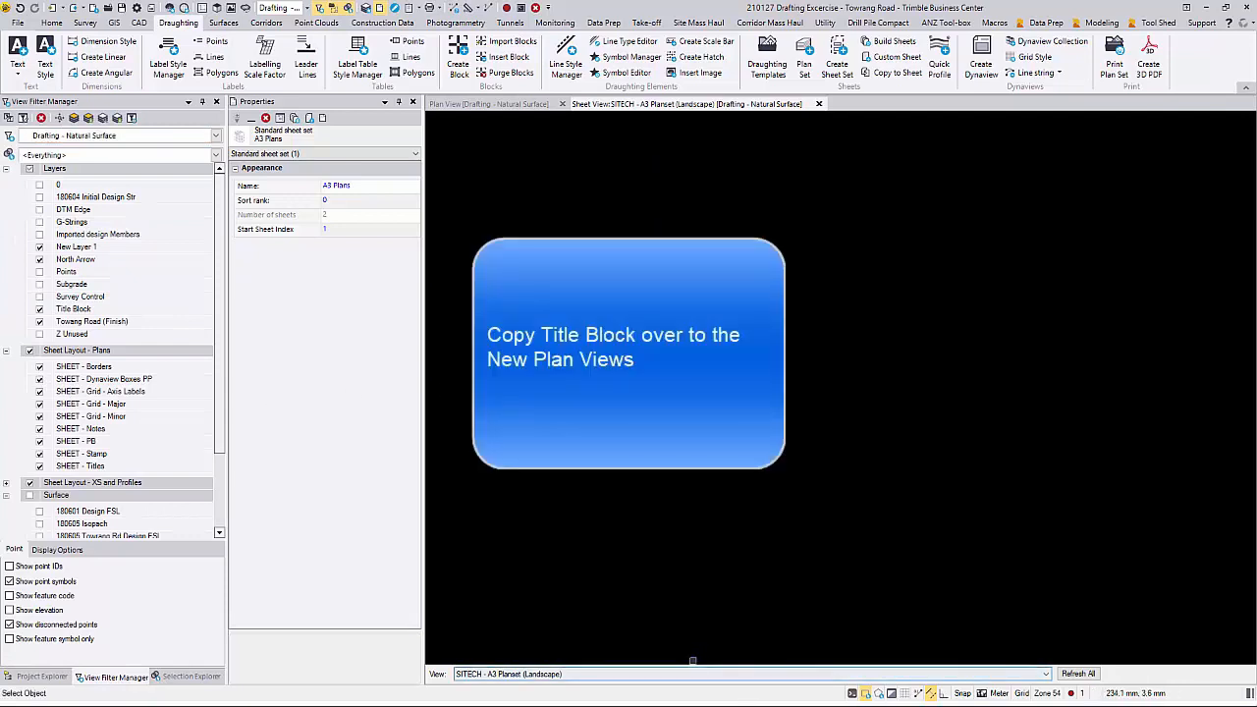
{"action": "left_click", "coordinate": [693, 662]}
{"action": "left_click", "coordinate": [923, 676]}
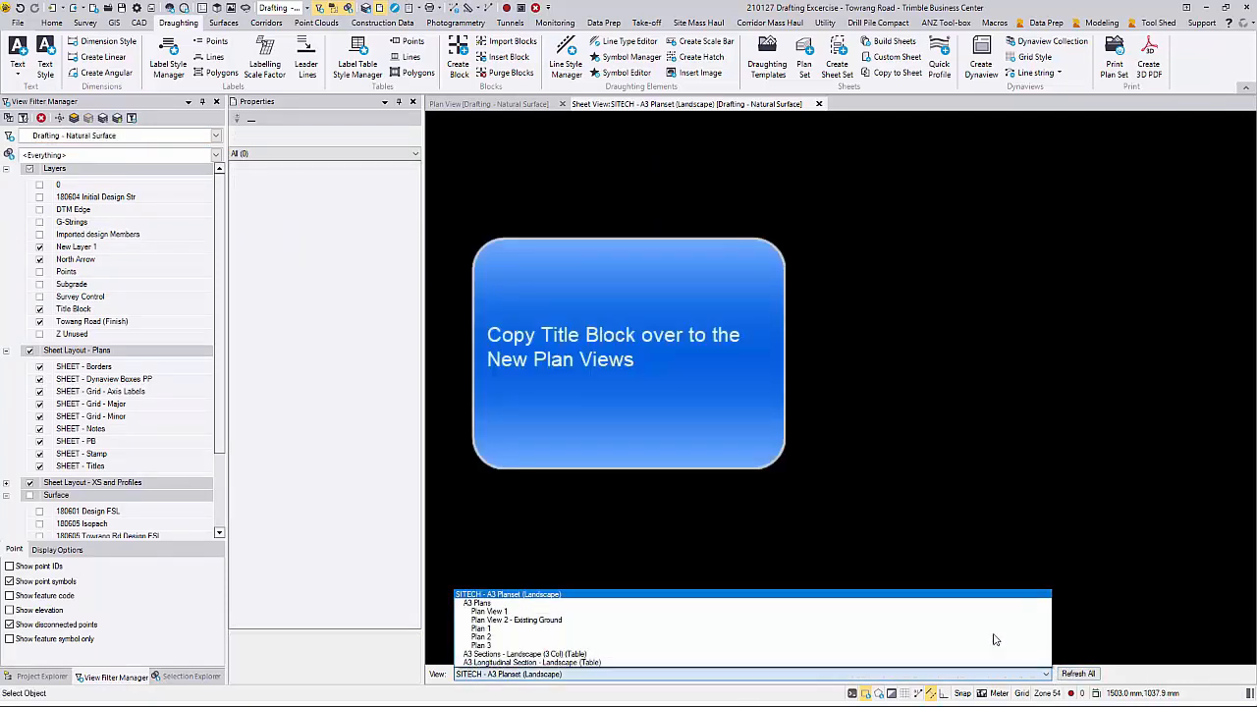
{"action": "left_click", "coordinate": [932, 620]}
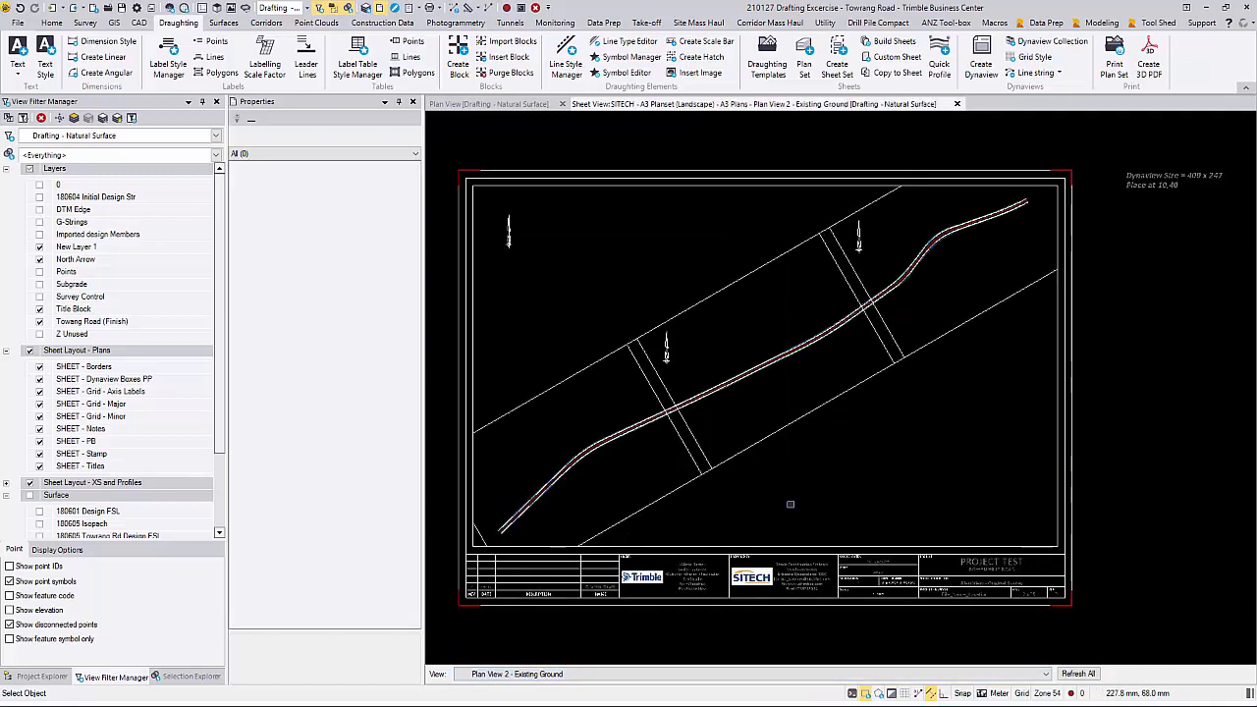
{"action": "left_click_drag", "start_coordinate": [1176, 612], "coordinate": [469, 187]}
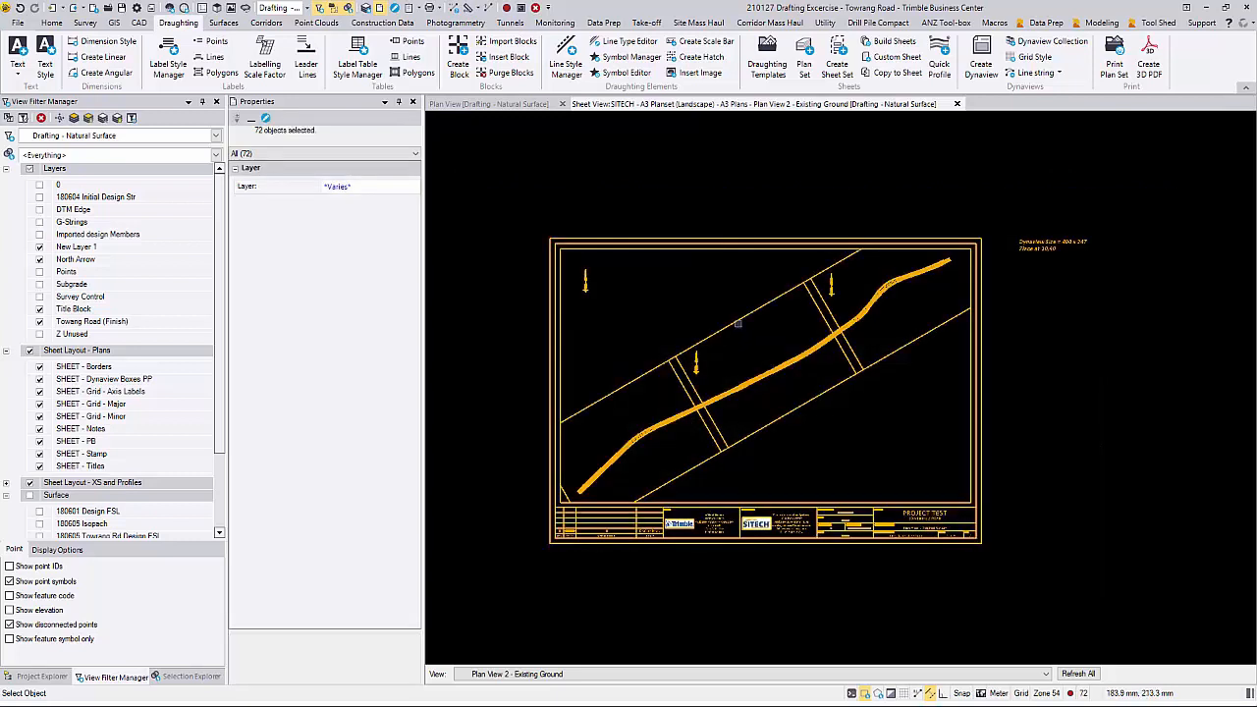
{"action": "left_click", "coordinate": [737, 320], "text": "ctrl"}
Step: Copy the selected border and title block objects to the Plan 1, Plan 2 and Plan 3 sheets
{"action": "left_click", "coordinate": [897, 65]}
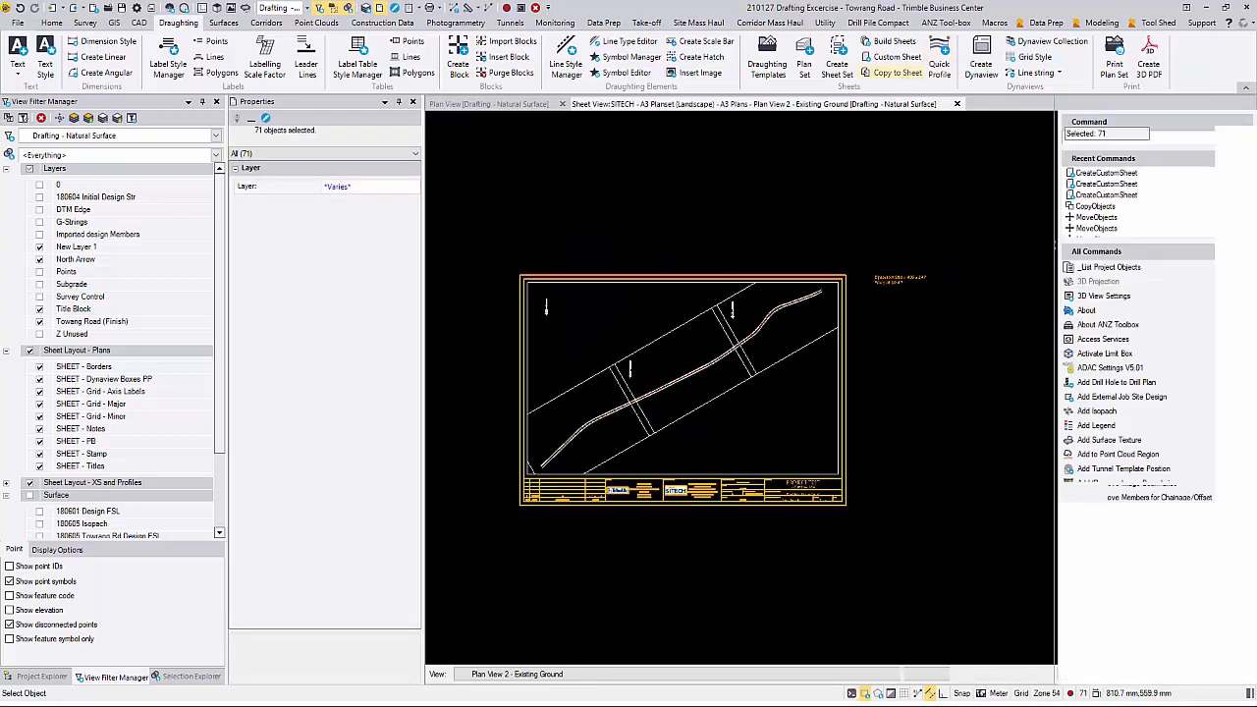
{"action": "left_click", "coordinate": [1129, 175]}
{"action": "left_click", "coordinate": [1113, 230]}
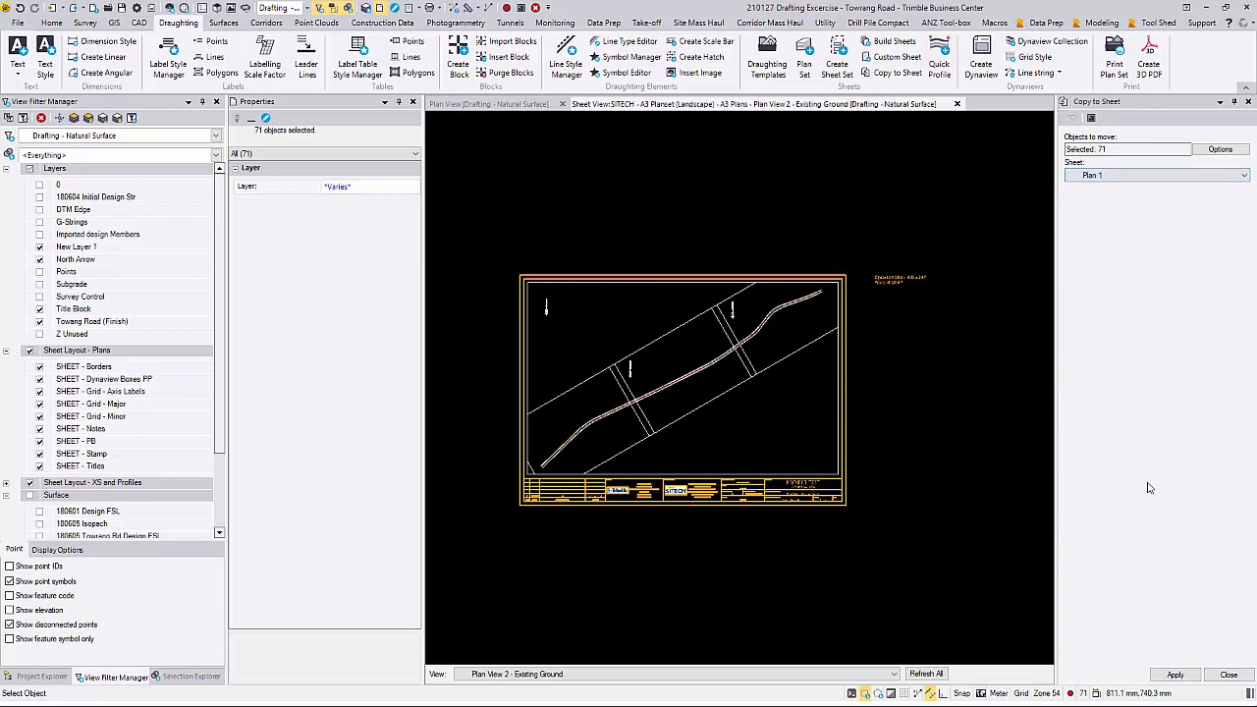
{"action": "left_click", "coordinate": [1142, 177]}
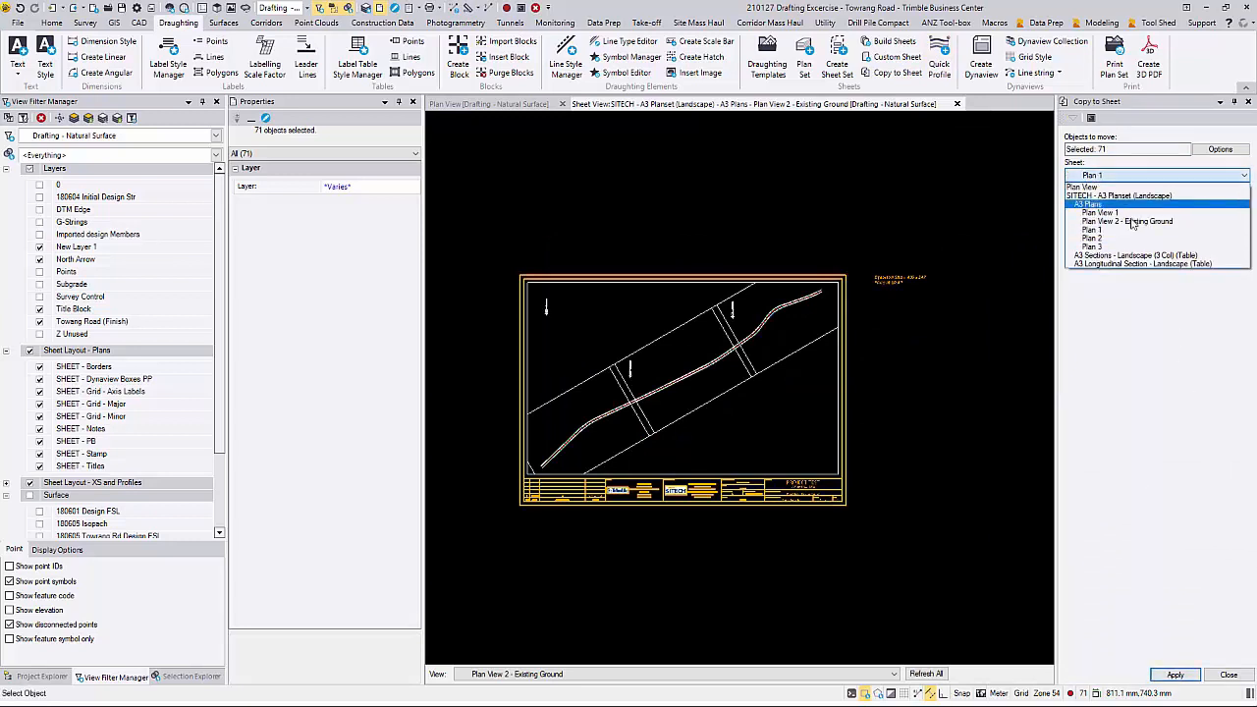
{"action": "left_click", "coordinate": [1125, 230]}
{"action": "left_click", "coordinate": [1166, 676]}
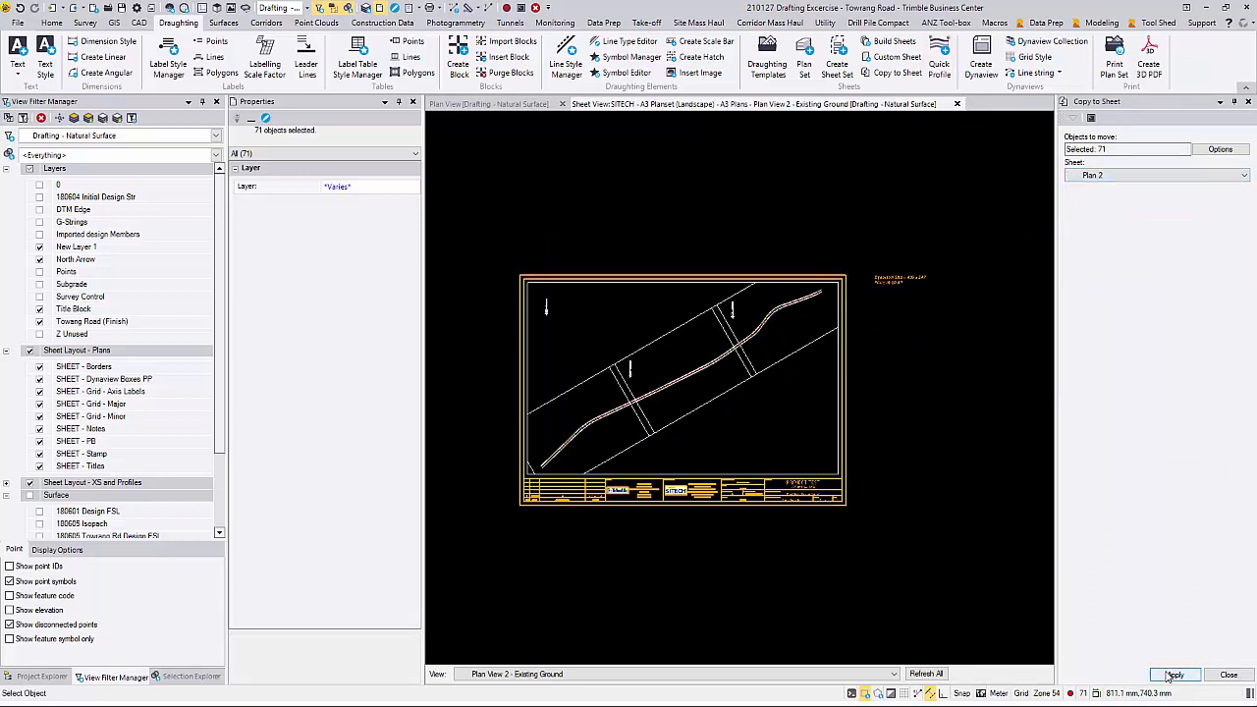
{"action": "left_click", "coordinate": [1117, 175]}
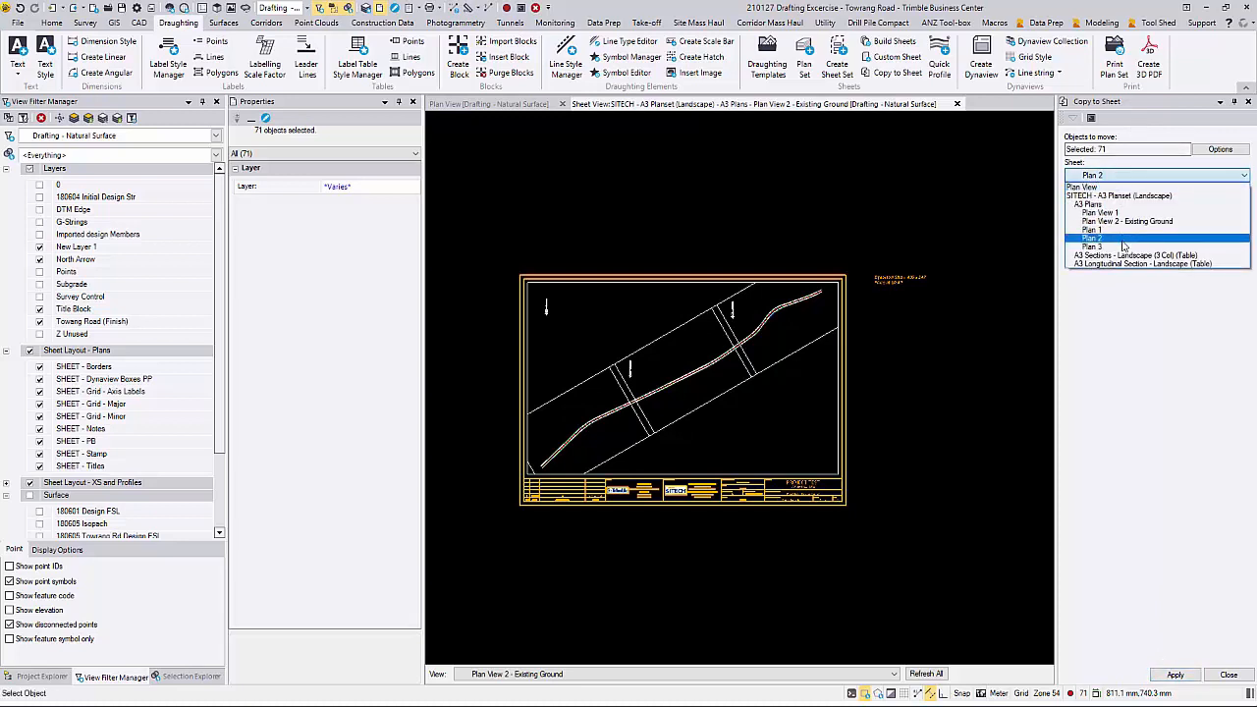
{"action": "left_click", "coordinate": [1120, 240]}
{"action": "left_click", "coordinate": [1172, 676]}
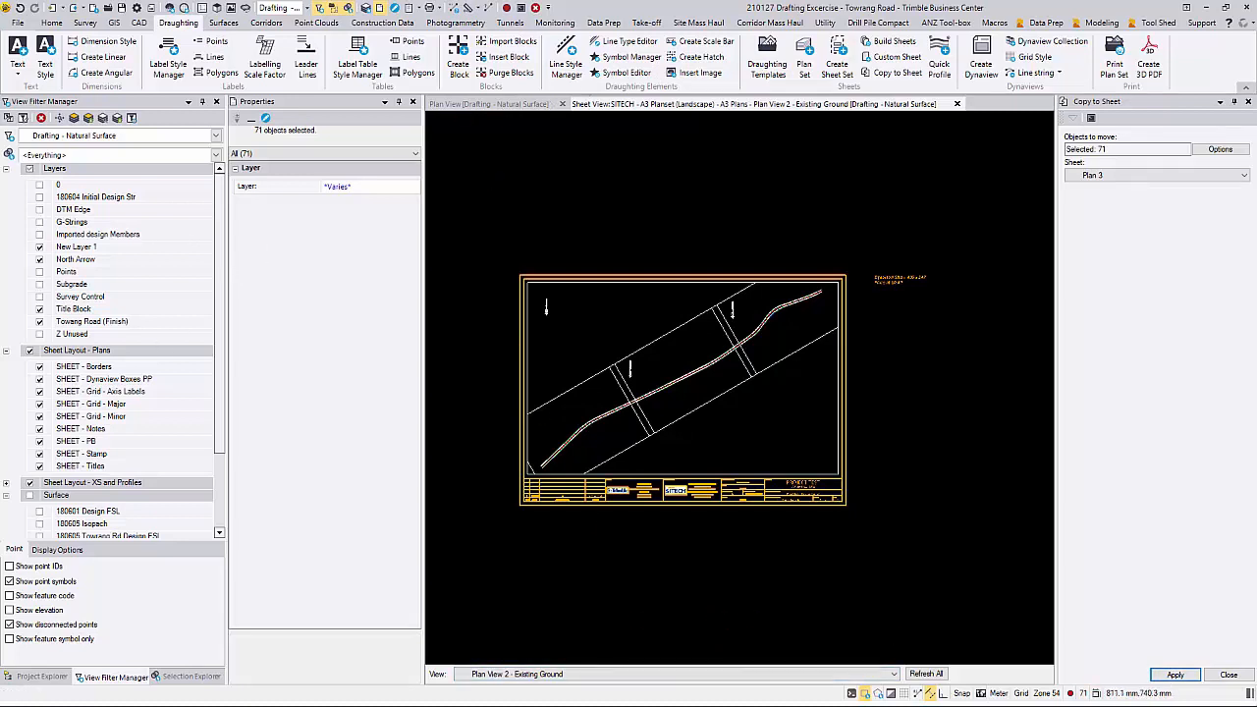
{"action": "left_click", "coordinate": [1242, 675]}
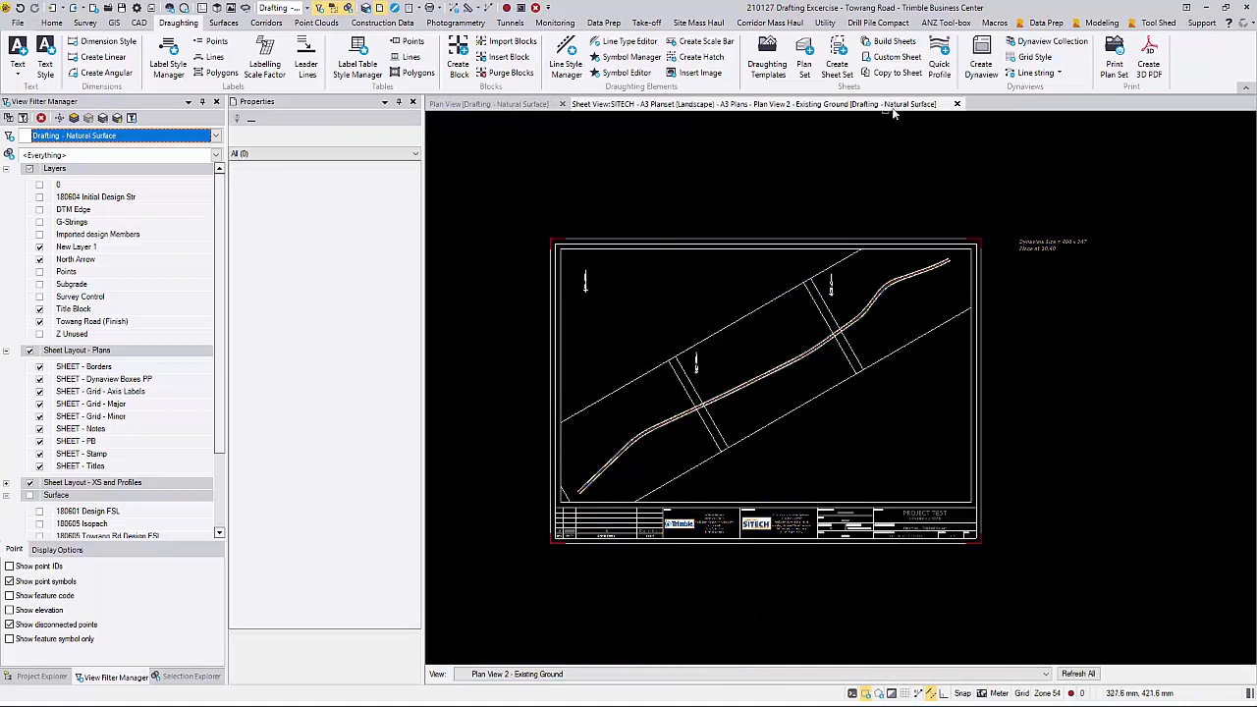
Step: Close the Existing Ground sheet view and open the Plan 1 sheet in a new sheet view
{"action": "left_click", "coordinate": [955, 104]}
{"action": "left_click", "coordinate": [41, 677]}
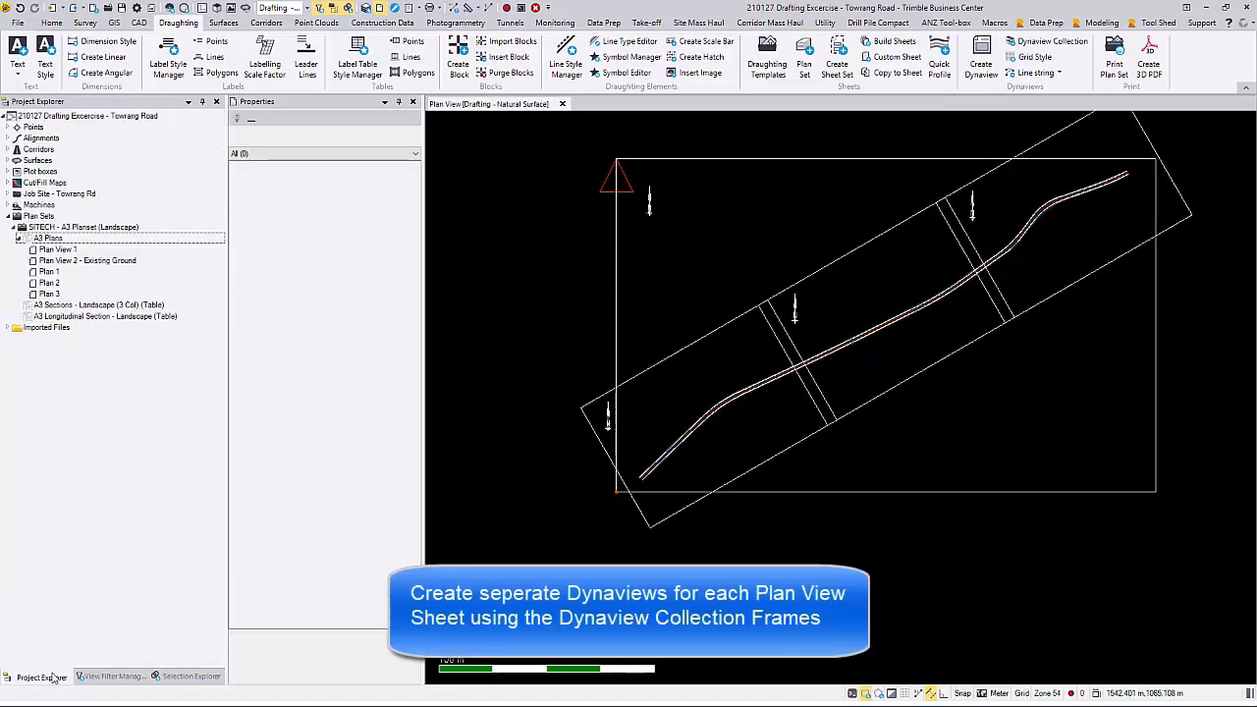
{"action": "right_click", "coordinate": [49, 272]}
{"action": "left_click", "coordinate": [83, 298]}
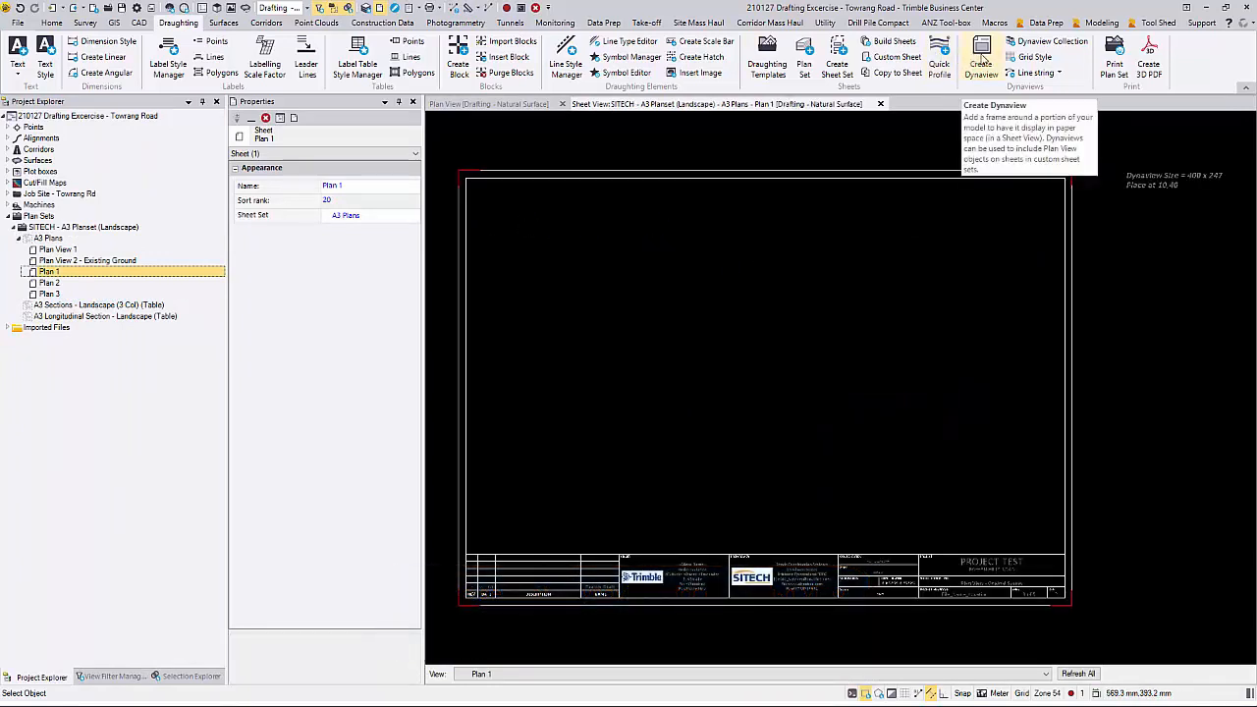
Step: Start a Dynaview on the Plan 1 sheet named Dyna 1, on the layer SHEET - Dynaview Boxes PP
{"action": "left_click", "coordinate": [982, 60]}
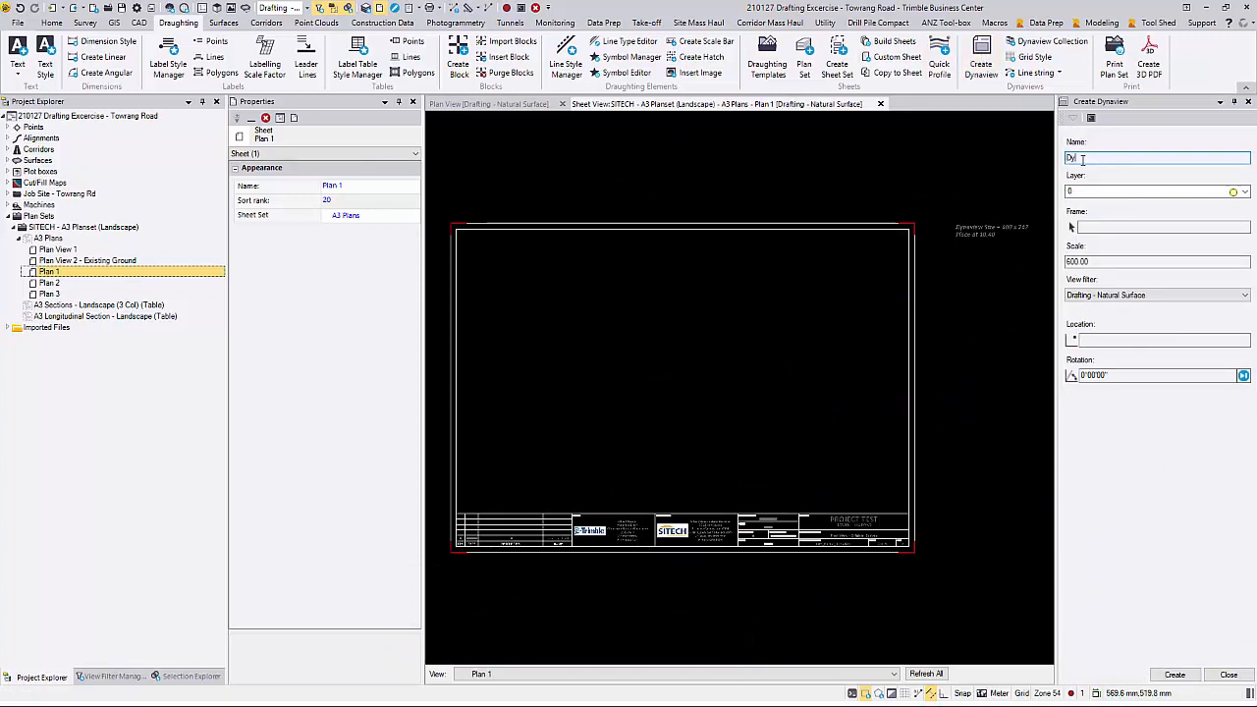
{"action": "left_click", "coordinate": [1244, 192]}
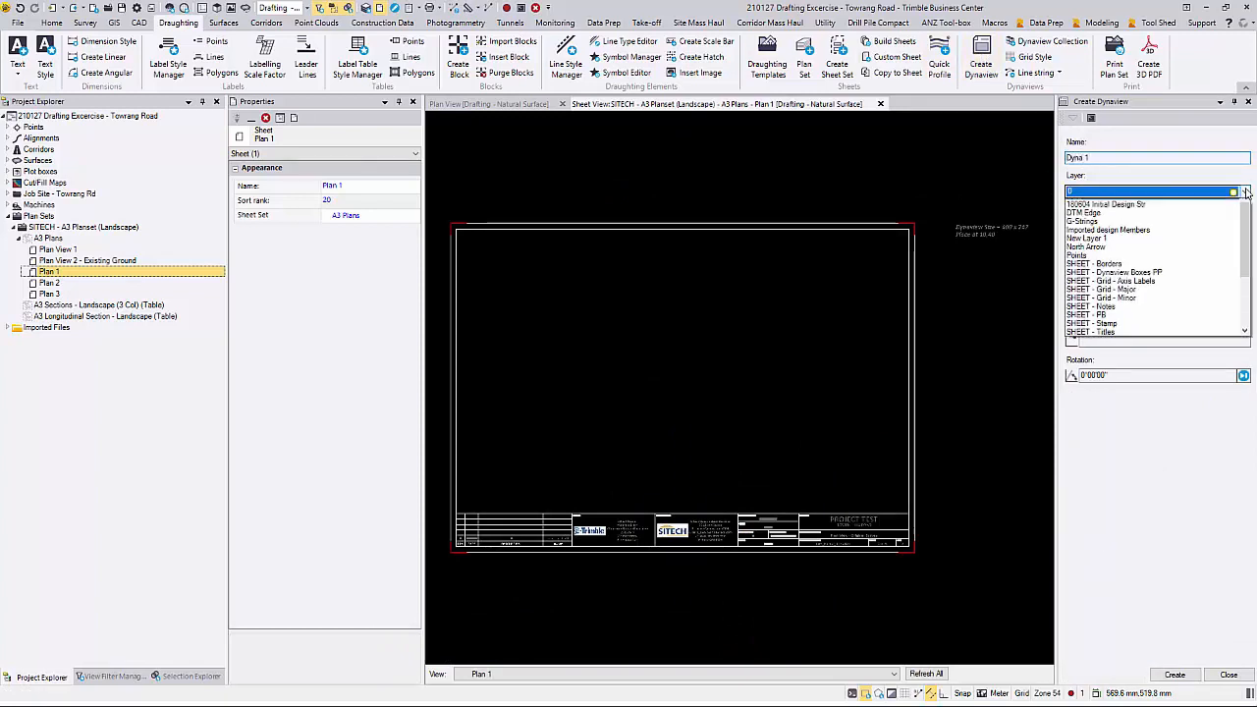
{"action": "left_click", "coordinate": [1183, 280]}
Step: Assign the frame boundary at the road's southwest end to Dyna 1, with scale 1000 and the Drafting - Plan View filter
{"action": "left_click", "coordinate": [1164, 227]}
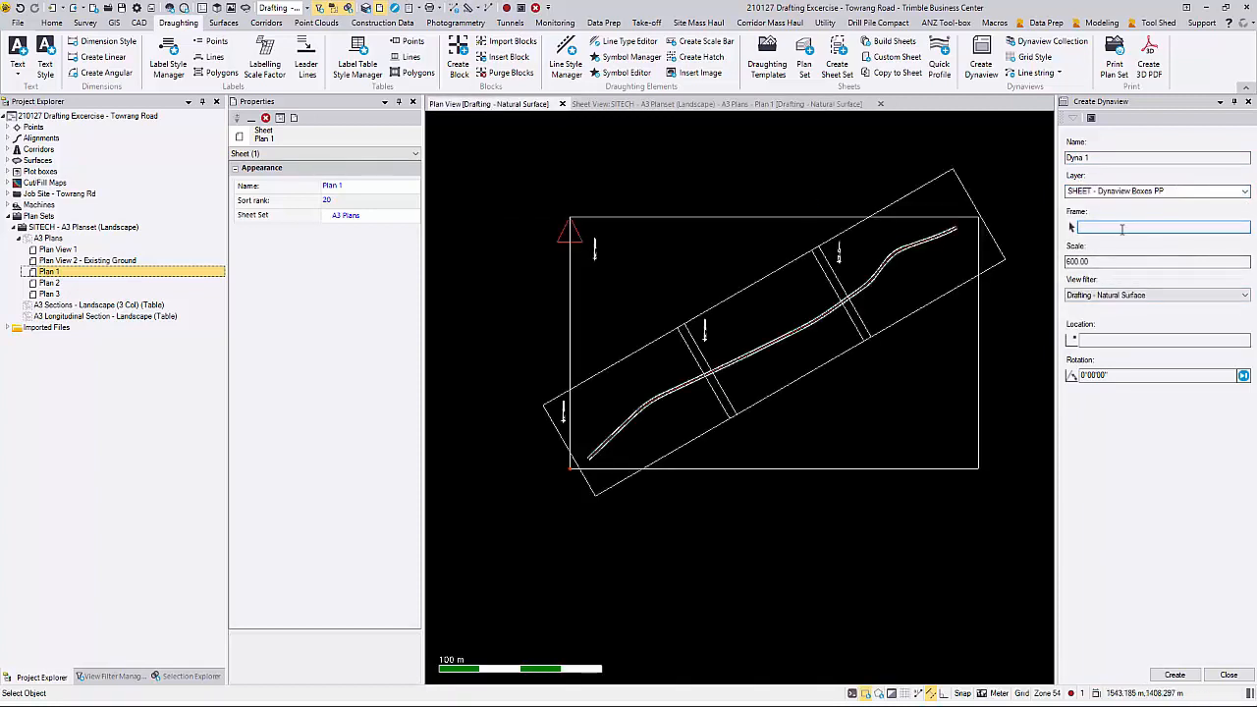
{"action": "left_click", "coordinate": [661, 335]}
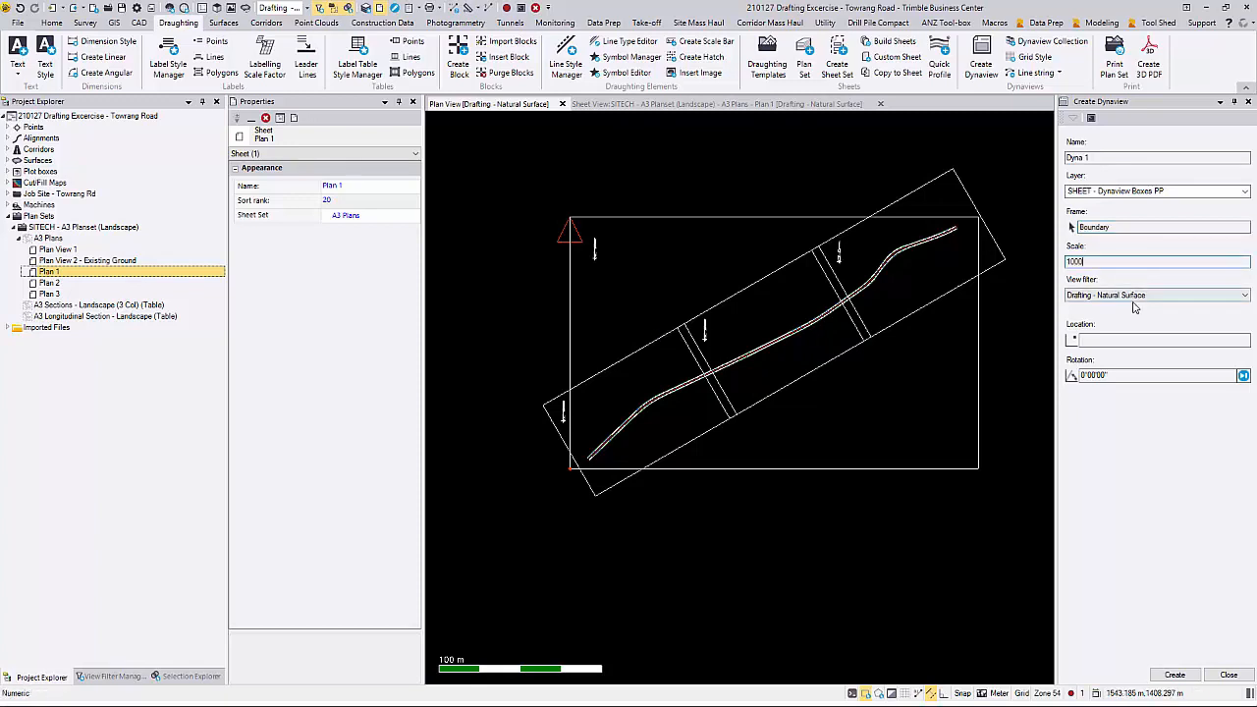
{"action": "left_click", "coordinate": [1139, 295]}
{"action": "left_click", "coordinate": [1129, 322]}
Step: Place Dyna 1 on the Plan 1 sheet at 10,40 with a 30° rotation and create it
{"action": "left_click", "coordinate": [1135, 342]}
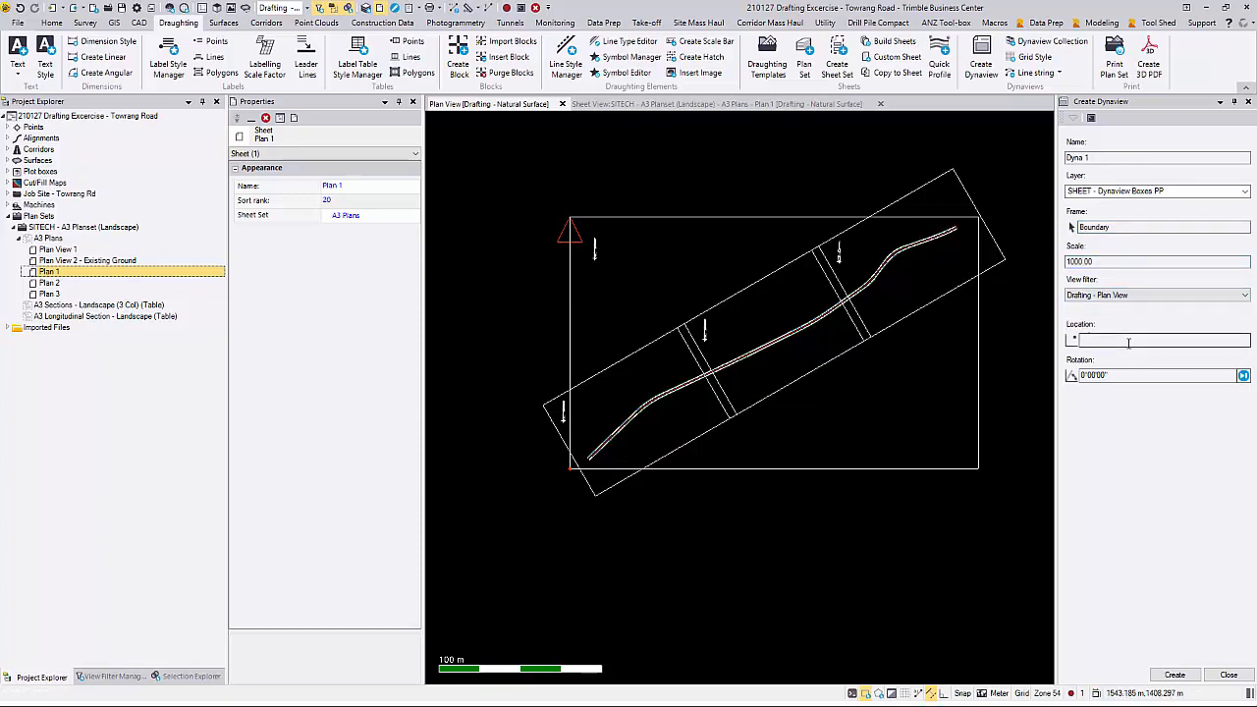
{"action": "left_click", "coordinate": [822, 105]}
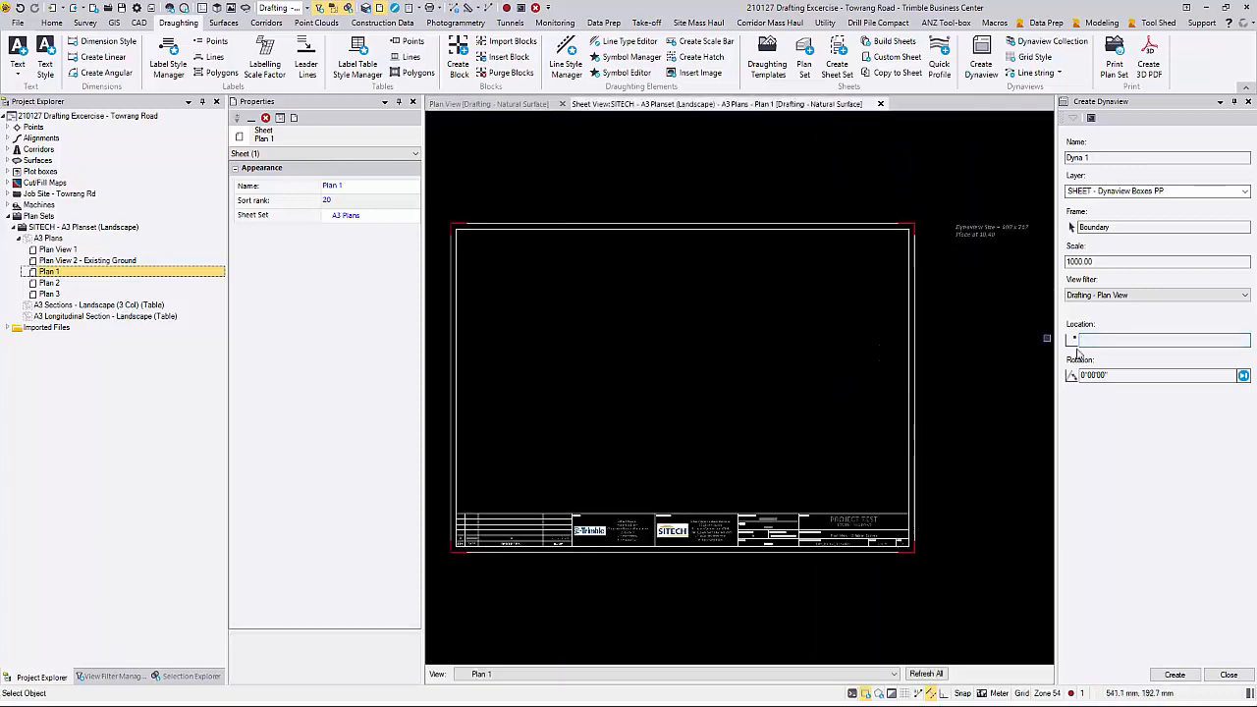
{"action": "scroll", "coordinate": [1015, 234], "scroll_direction": "up", "scroll_amount": 2}
{"action": "scroll", "coordinate": [1015, 234], "scroll_direction": "up", "scroll_amount": 2}
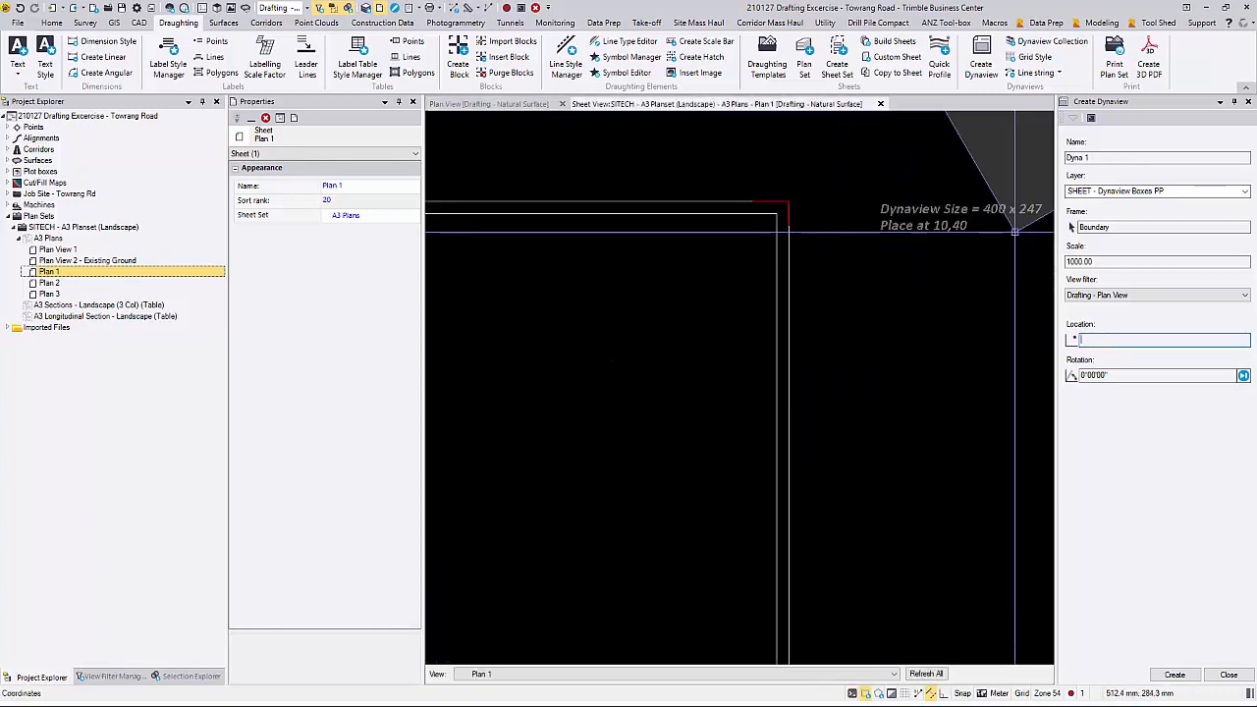
{"action": "type", "text": "10,40"}
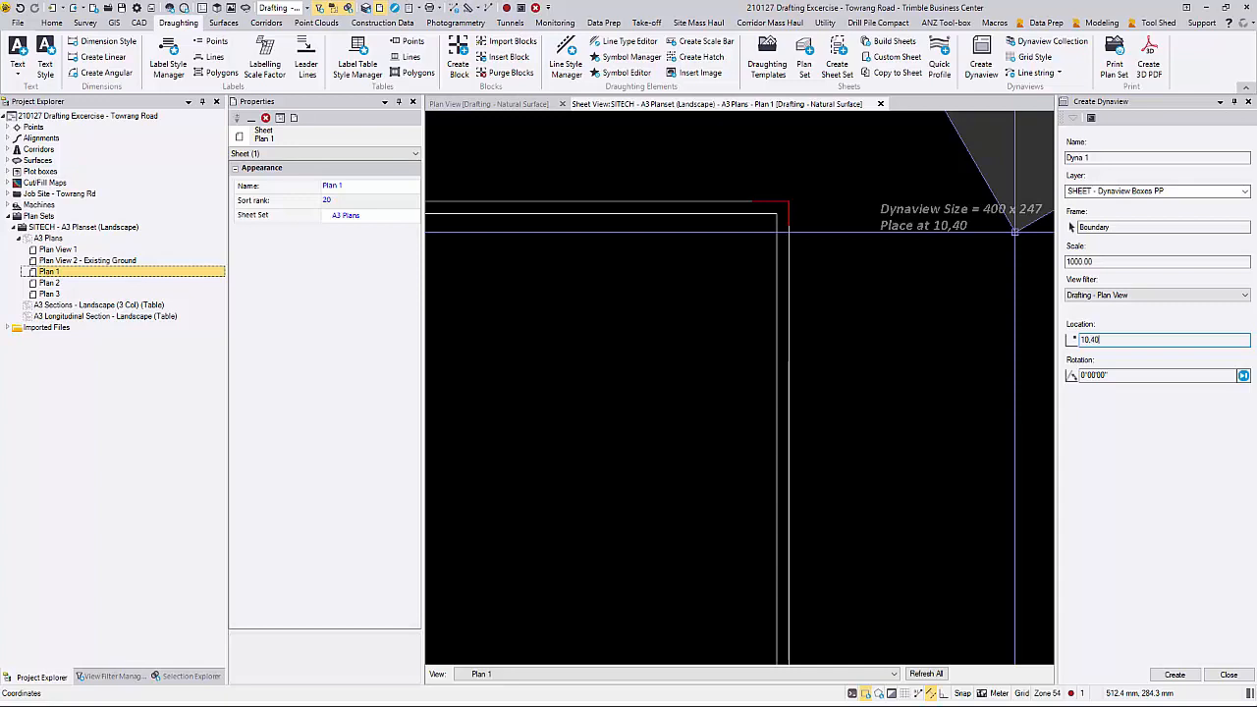
{"action": "key", "text": "Tab"}
{"action": "scroll", "coordinate": [761, 373], "scroll_direction": "down", "scroll_amount": 6}
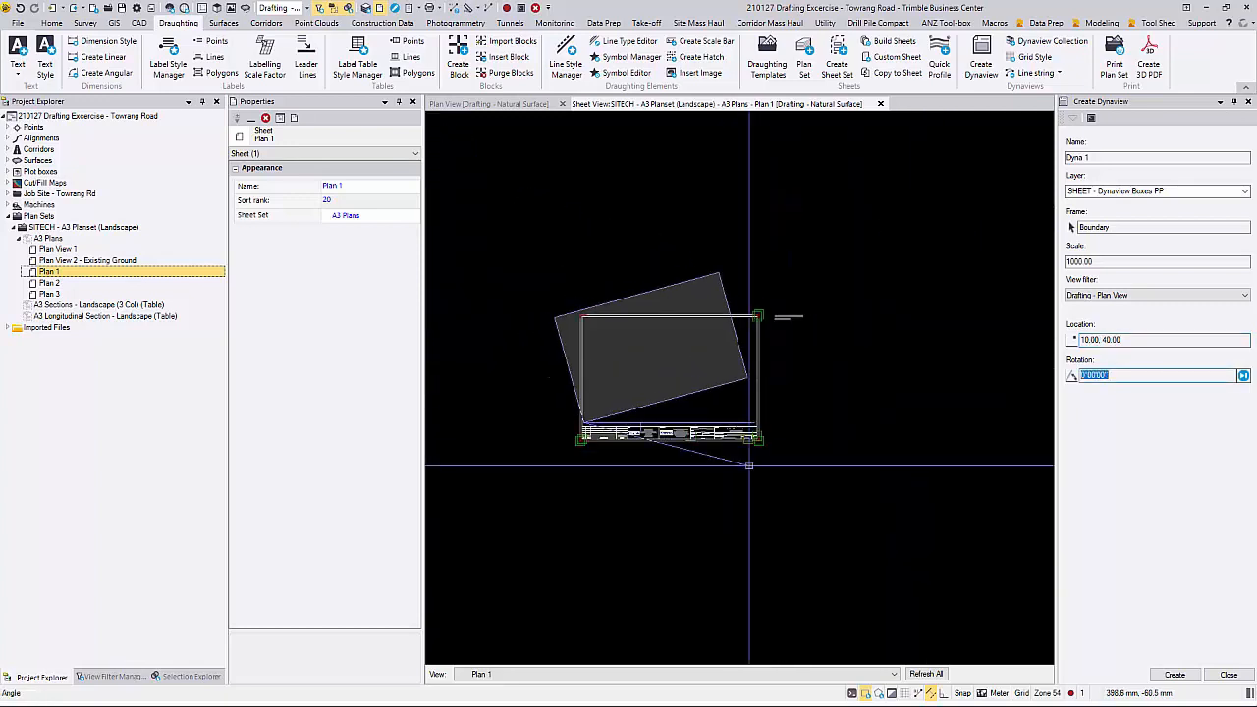
{"action": "type", "text": "30"}
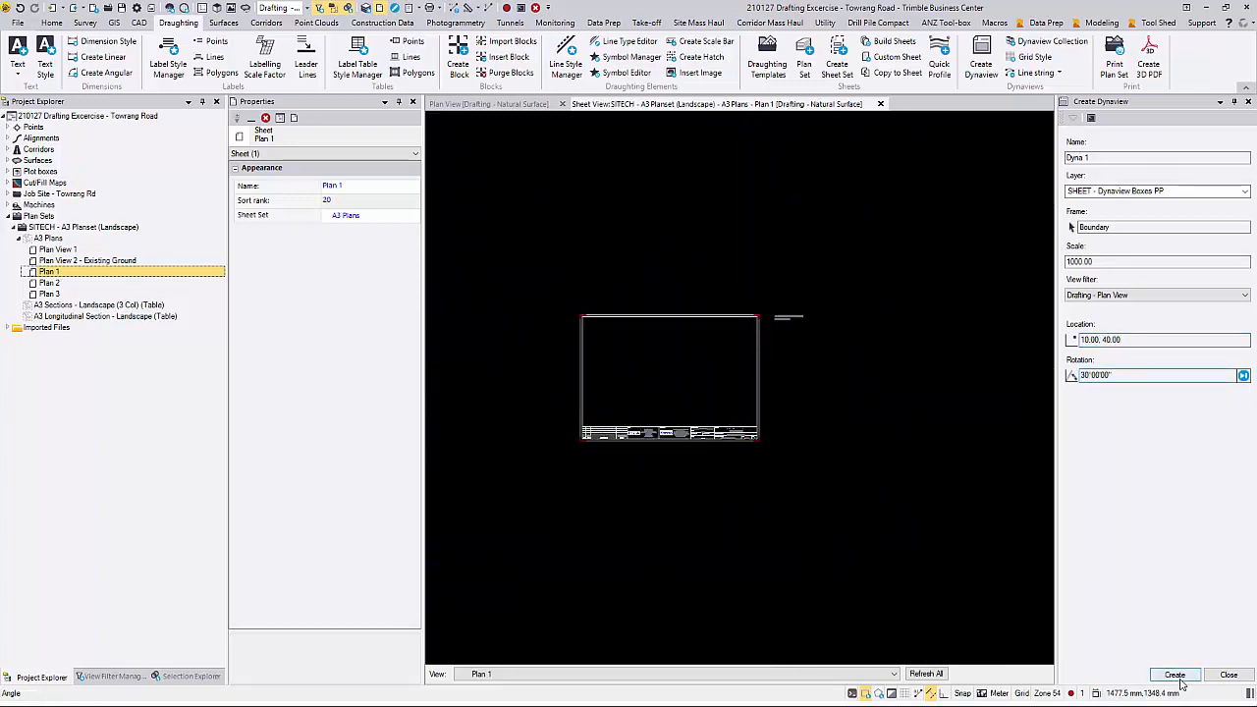
{"action": "left_click", "coordinate": [1174, 675]}
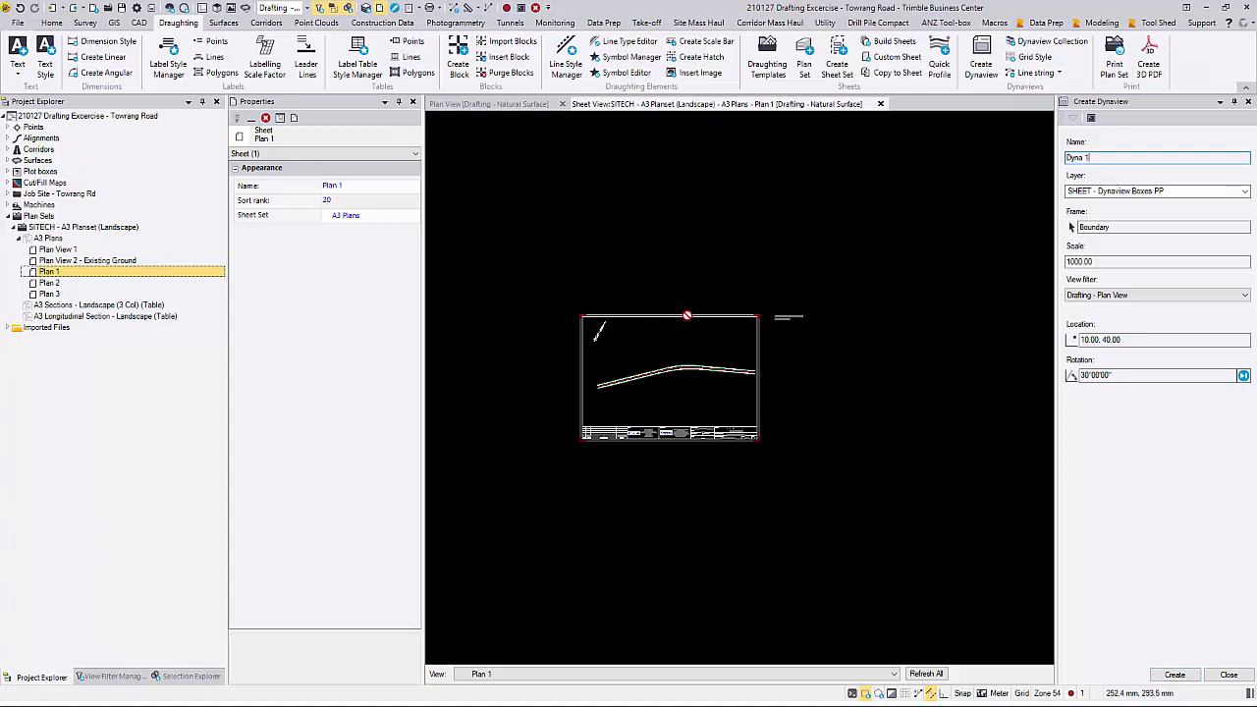
{"action": "scroll", "coordinate": [687, 315], "scroll_direction": "up", "scroll_amount": 5}
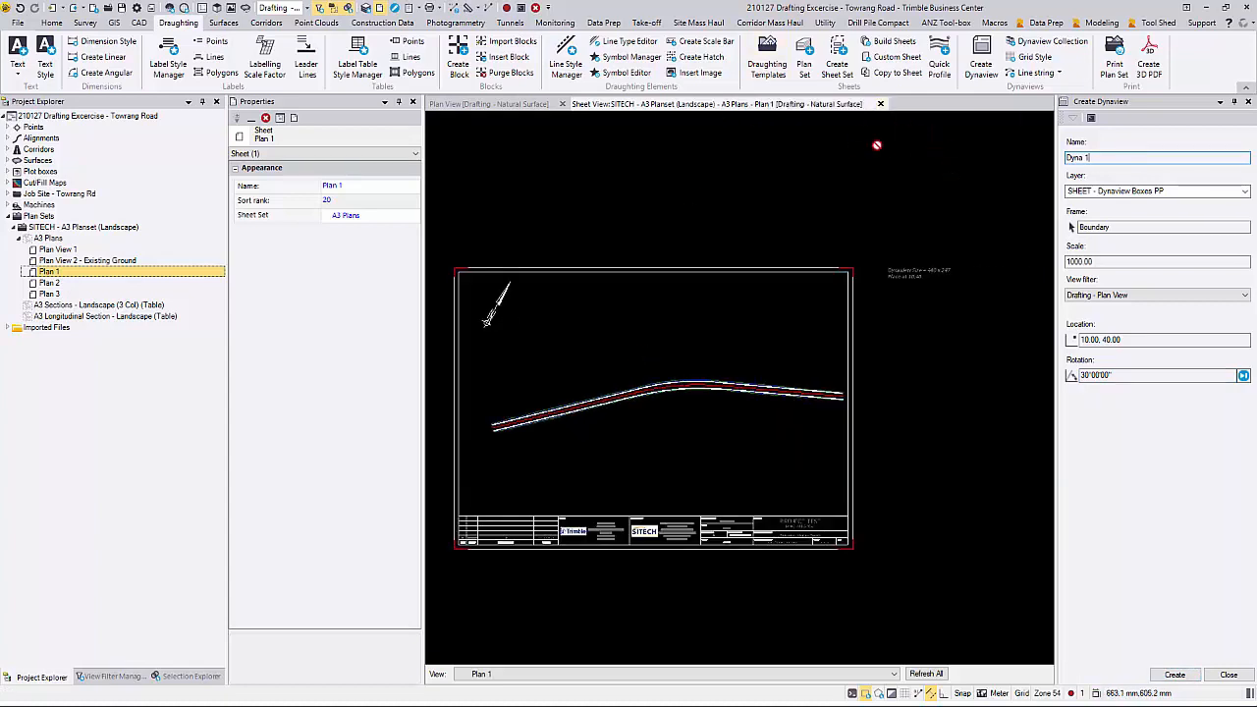
Step: Close the Plan 1 sheet view and open the Plan 2 sheet in a new sheet view
{"action": "left_click", "coordinate": [881, 104]}
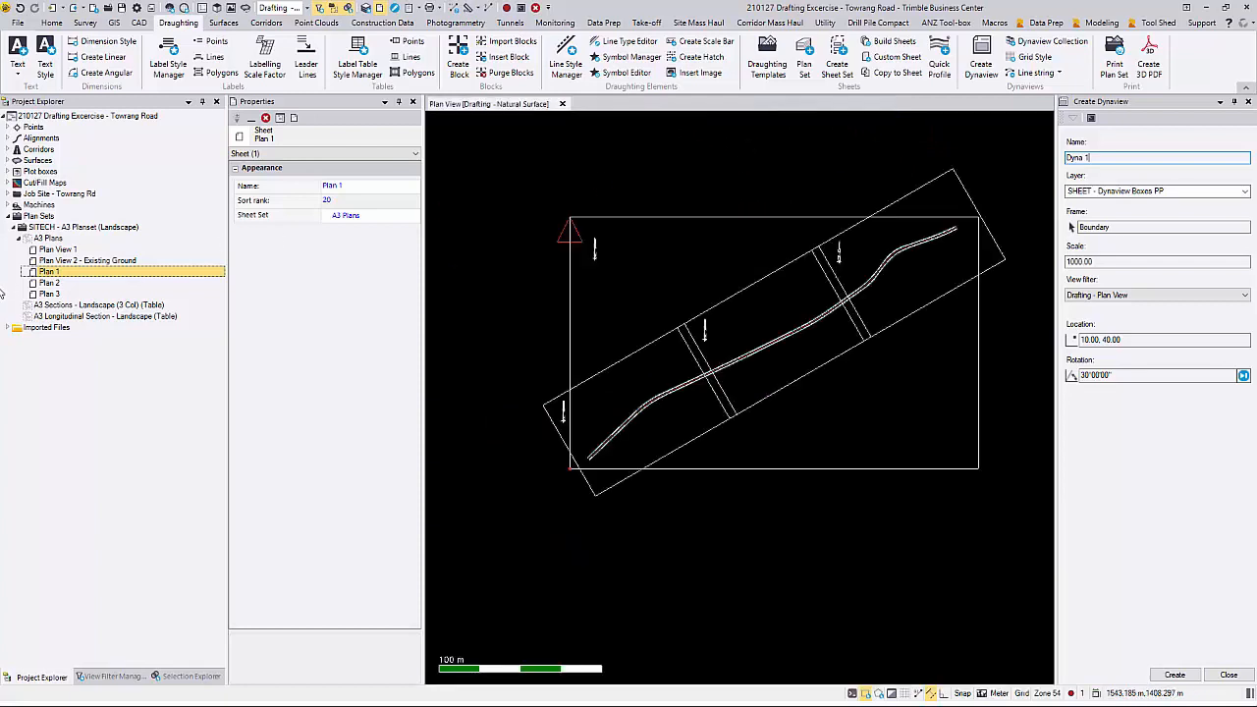
{"action": "right_click", "coordinate": [72, 284]}
{"action": "left_click", "coordinate": [108, 309]}
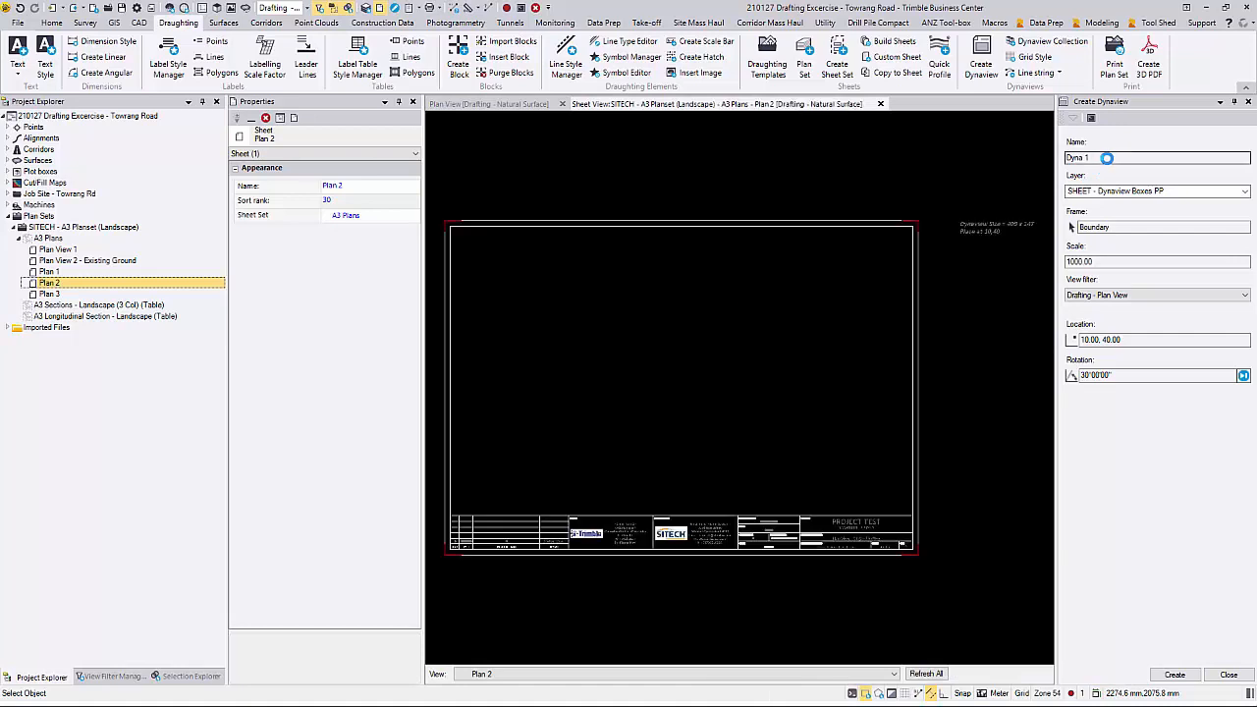
Step: Start a fresh Dynaview on the Plan 2 sheet named Dyna 2, on the layer SHEET - Dynaview Boxes PP
{"action": "left_click", "coordinate": [1249, 101]}
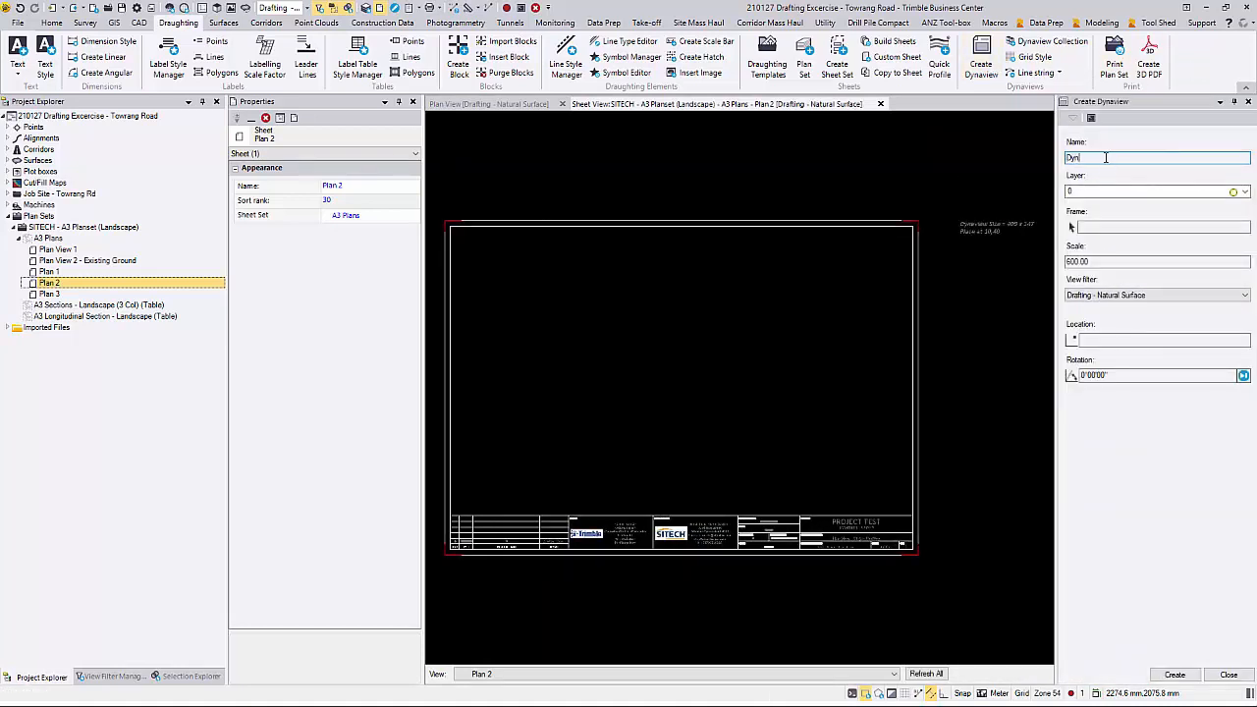
{"action": "left_click", "coordinate": [1245, 191]}
{"action": "left_click", "coordinate": [1195, 281]}
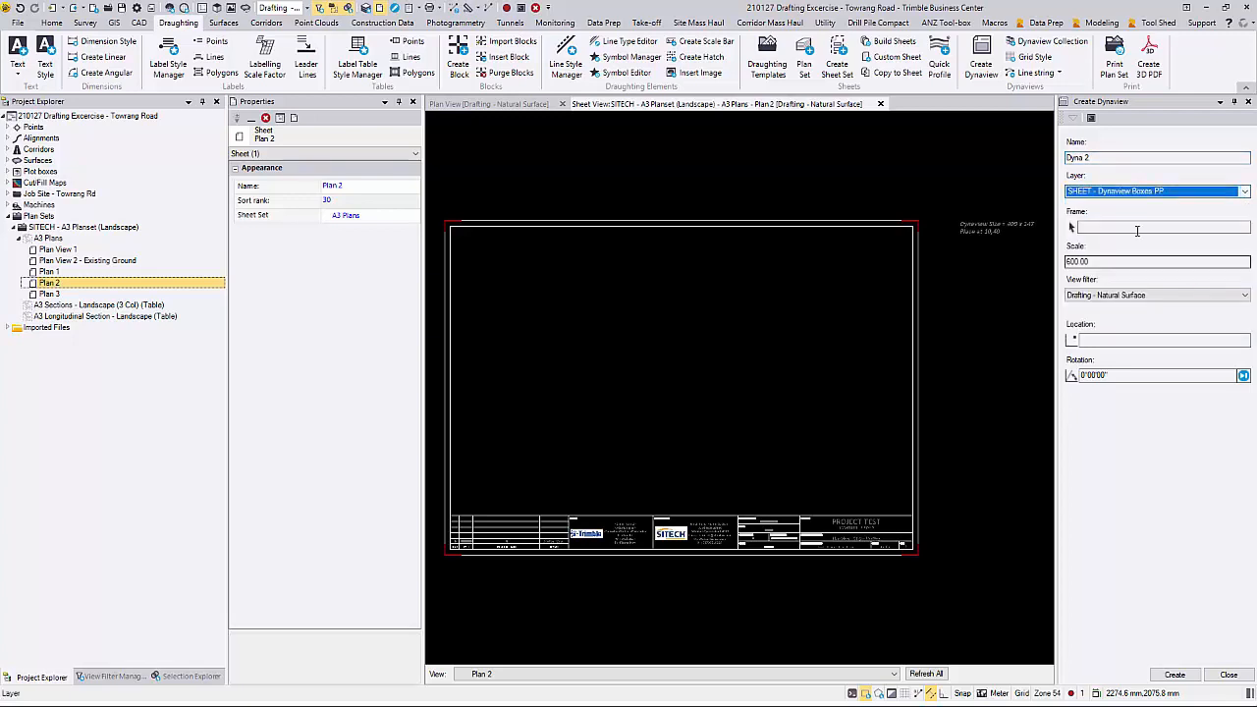
Step: Assign the middle frame boundary along the road to Dyna 2, with scale 1000 and the Drafting - Plan View filter
{"action": "left_click", "coordinate": [517, 106]}
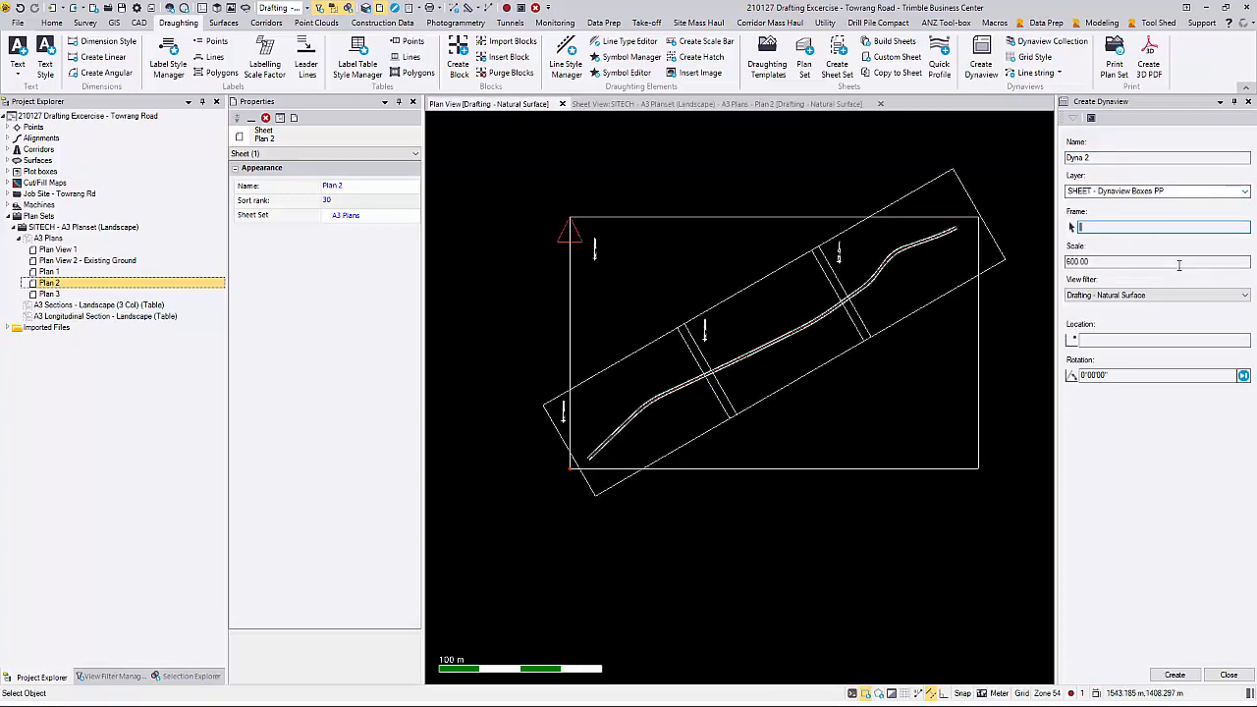
{"action": "left_click", "coordinate": [763, 275]}
{"action": "left_click", "coordinate": [703, 105]}
{"action": "left_click", "coordinate": [1118, 263]}
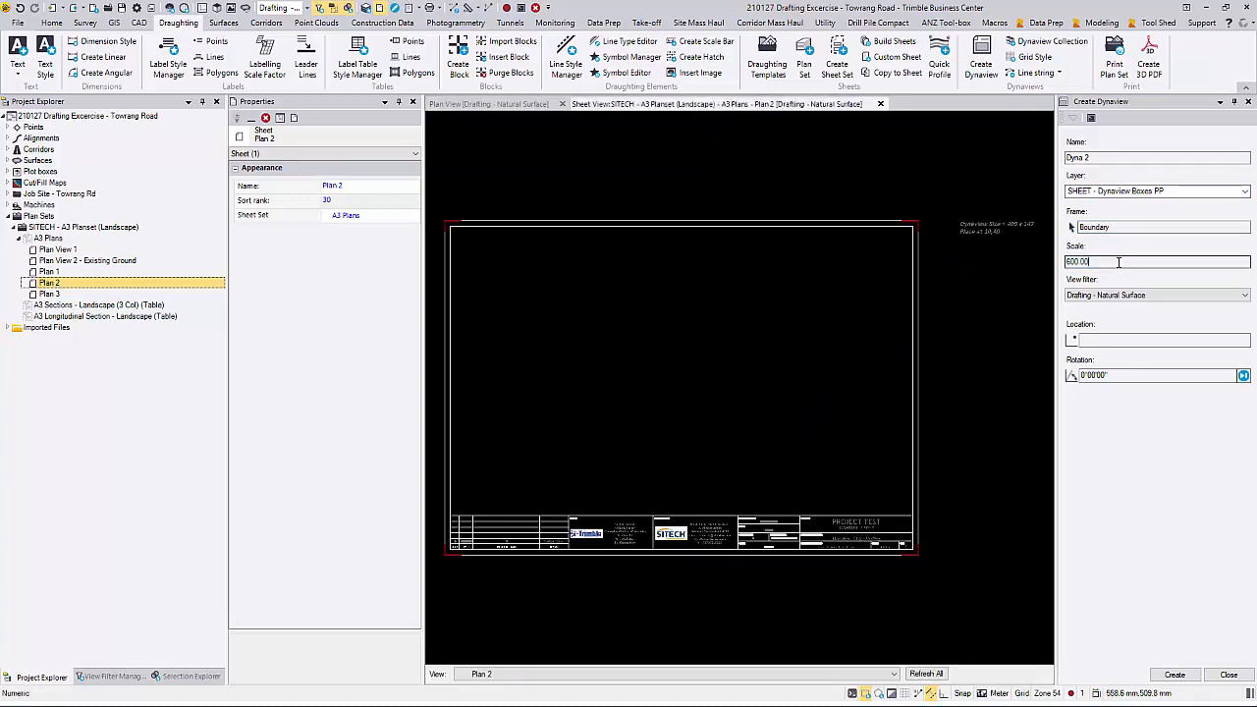
{"action": "double_click", "coordinate": [1119, 263]}
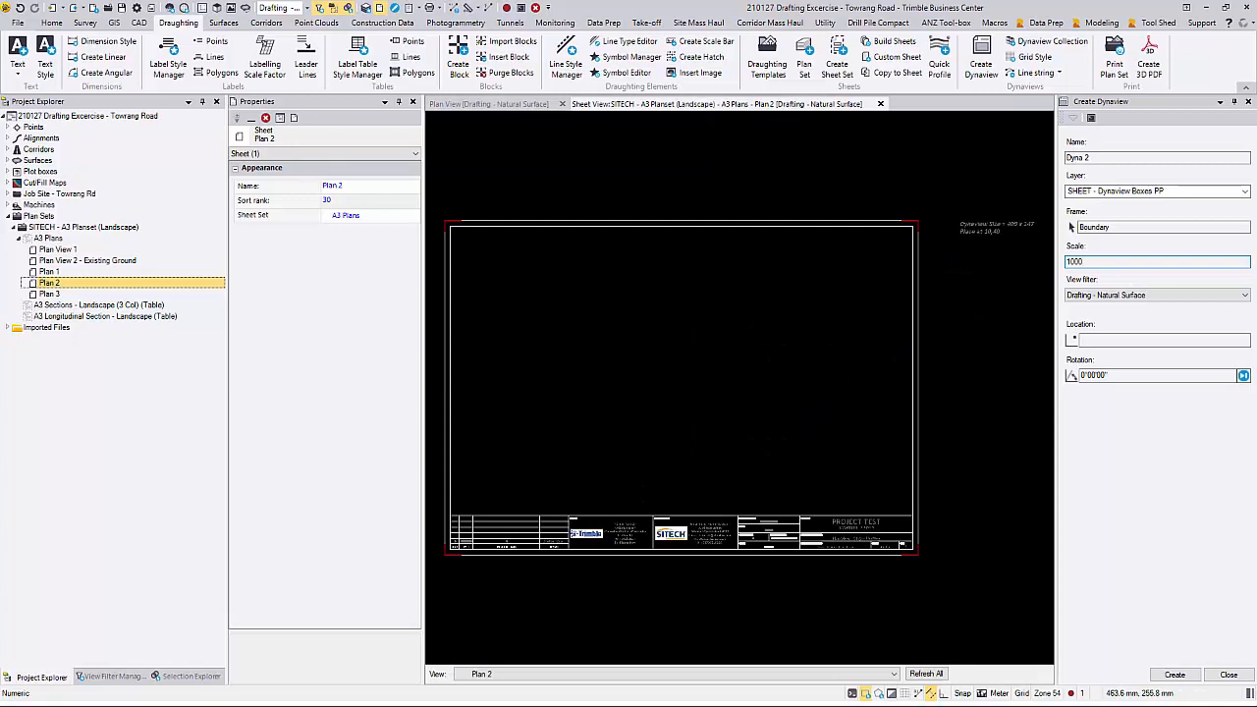
{"action": "type", "text": "1000"}
{"action": "left_click", "coordinate": [1137, 295]}
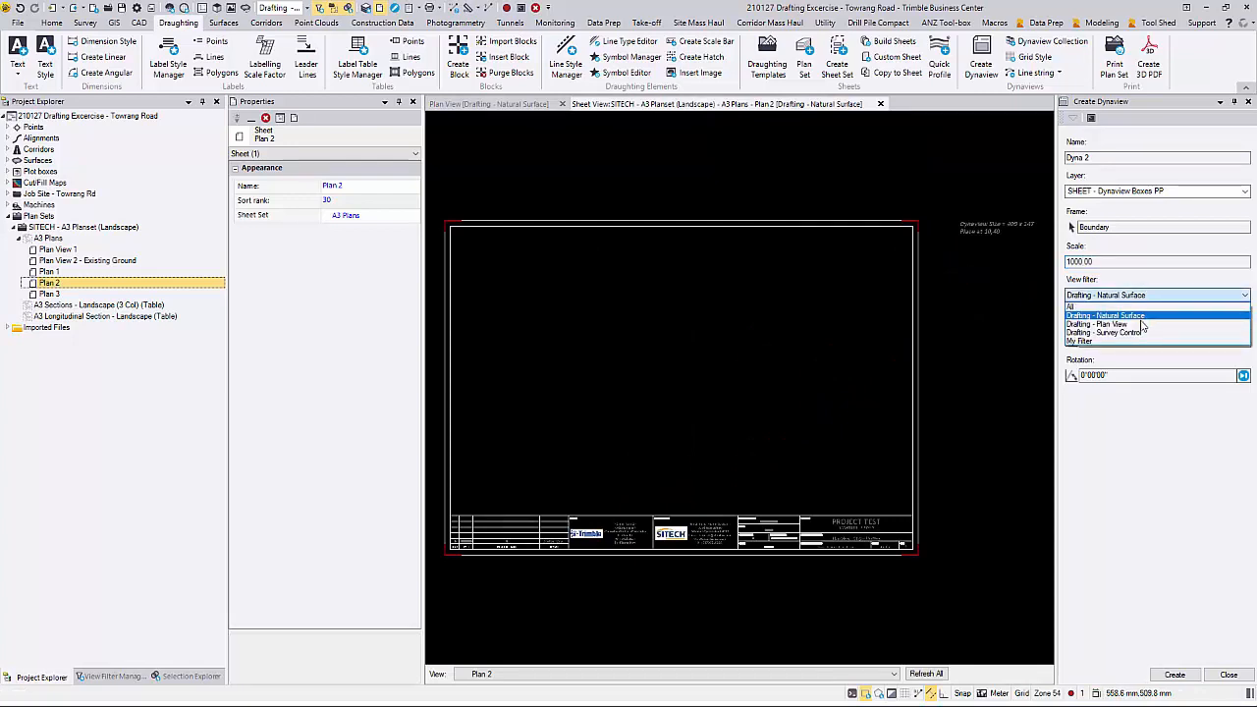
{"action": "left_click", "coordinate": [1142, 325]}
Step: Place Dyna 2 on the Plan 2 sheet at 10,40 with a 30° rotation and create it
{"action": "left_click", "coordinate": [1135, 337]}
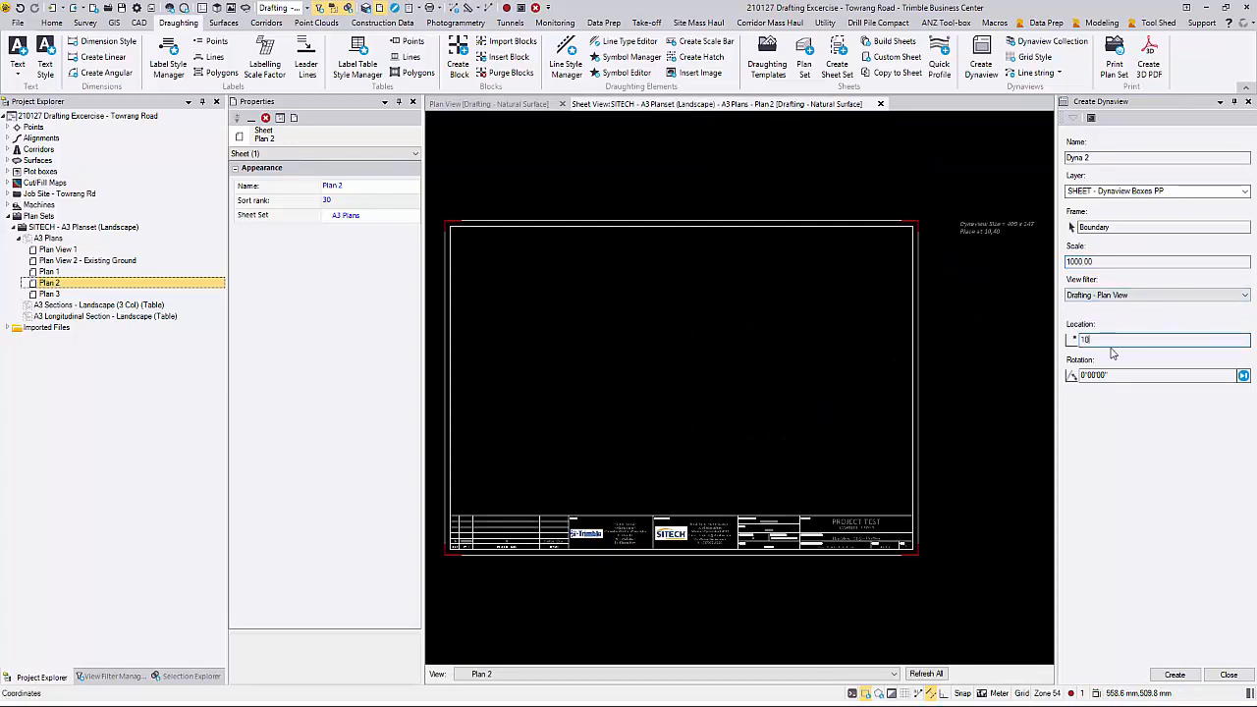
{"action": "type", "text": "10,40"}
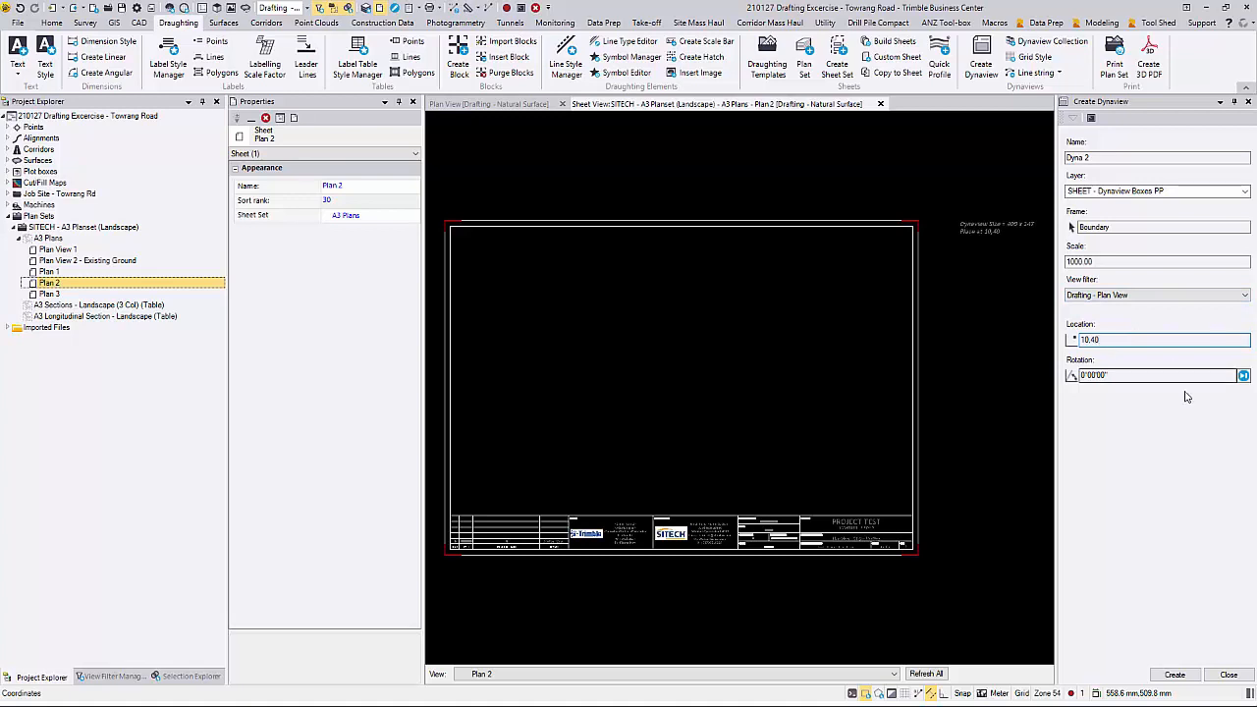
{"action": "key", "text": "Tab"}
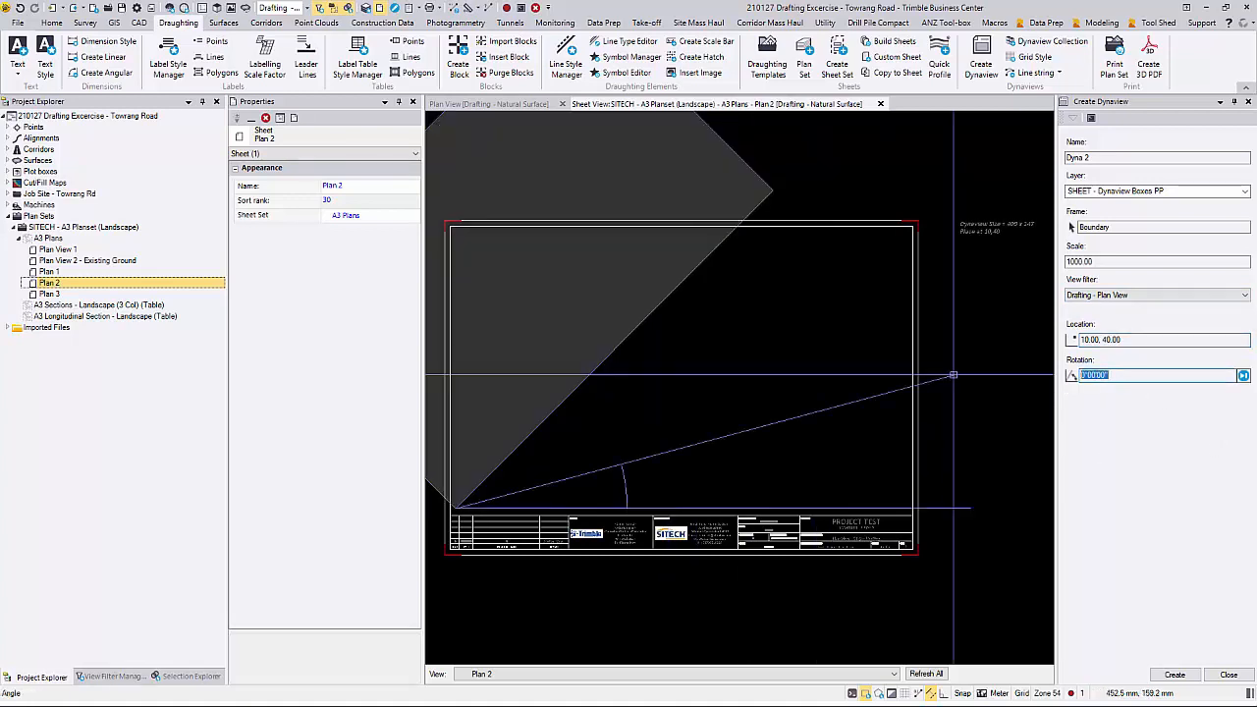
{"action": "type", "text": "30"}
{"action": "key", "text": "Return"}
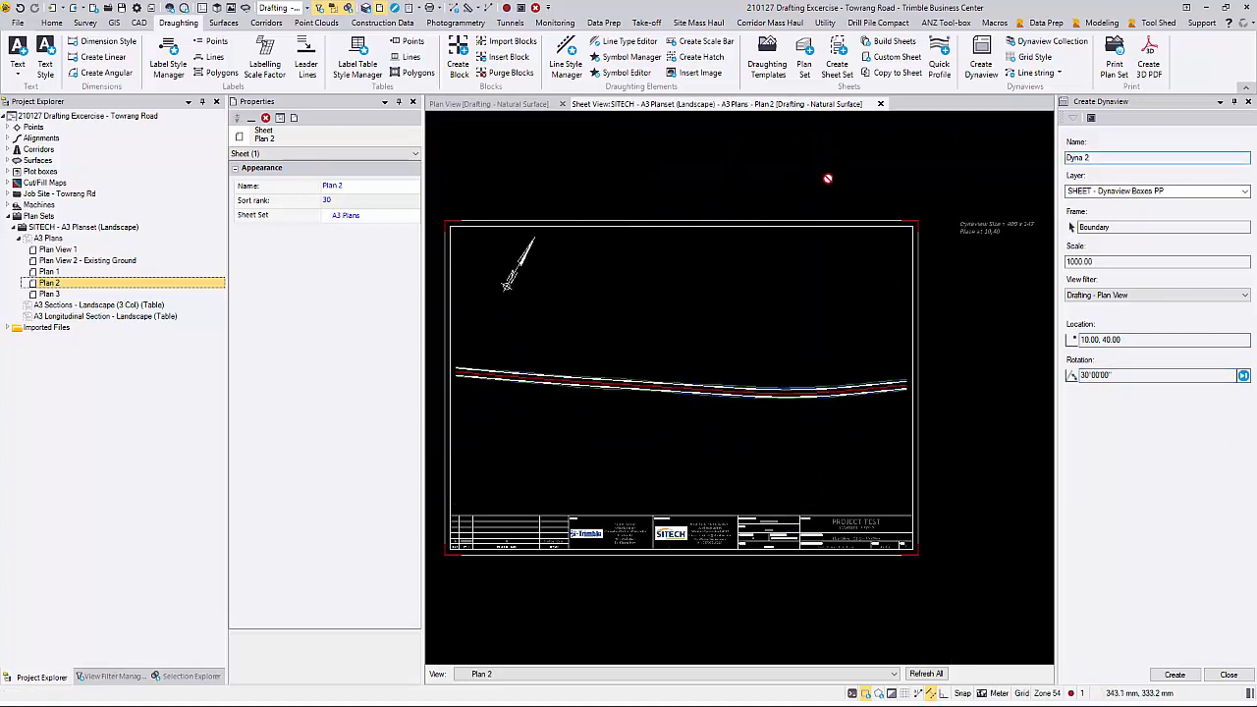
Step: Close the Plan 2 sheet view and open the Plan 3 sheet in a new sheet view
{"action": "left_click", "coordinate": [881, 104]}
{"action": "right_click", "coordinate": [89, 295]}
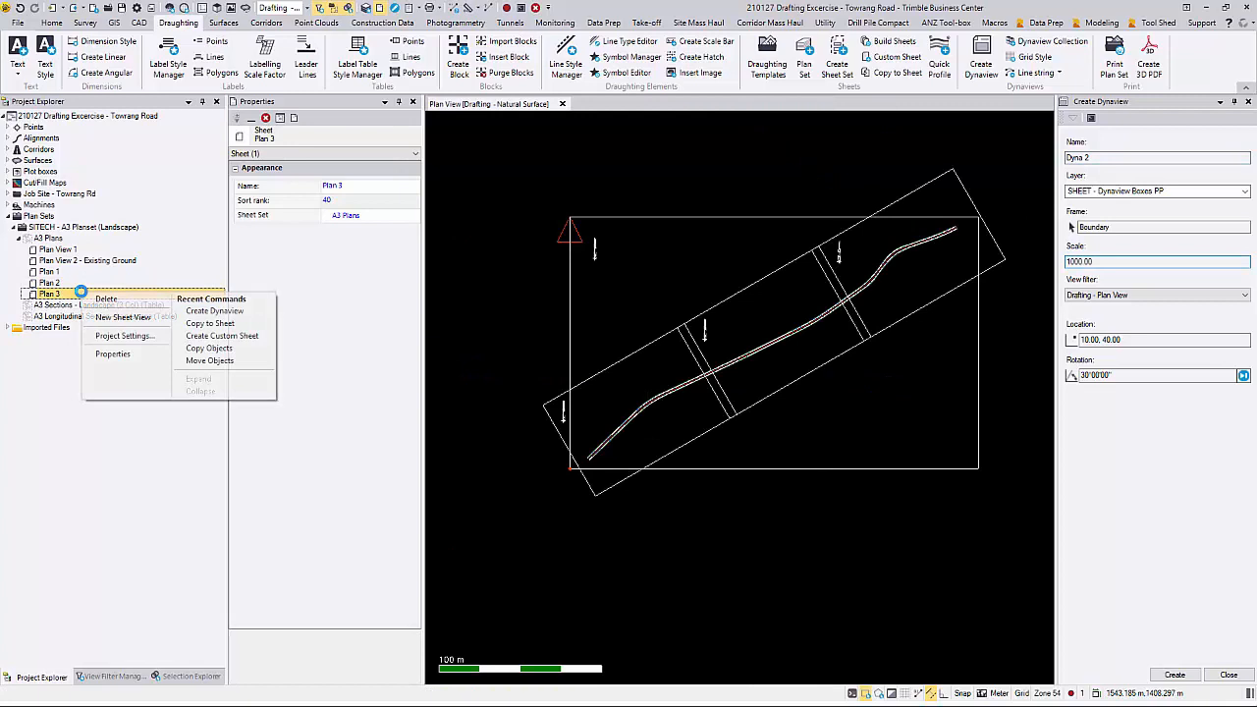
{"action": "left_click", "coordinate": [125, 318]}
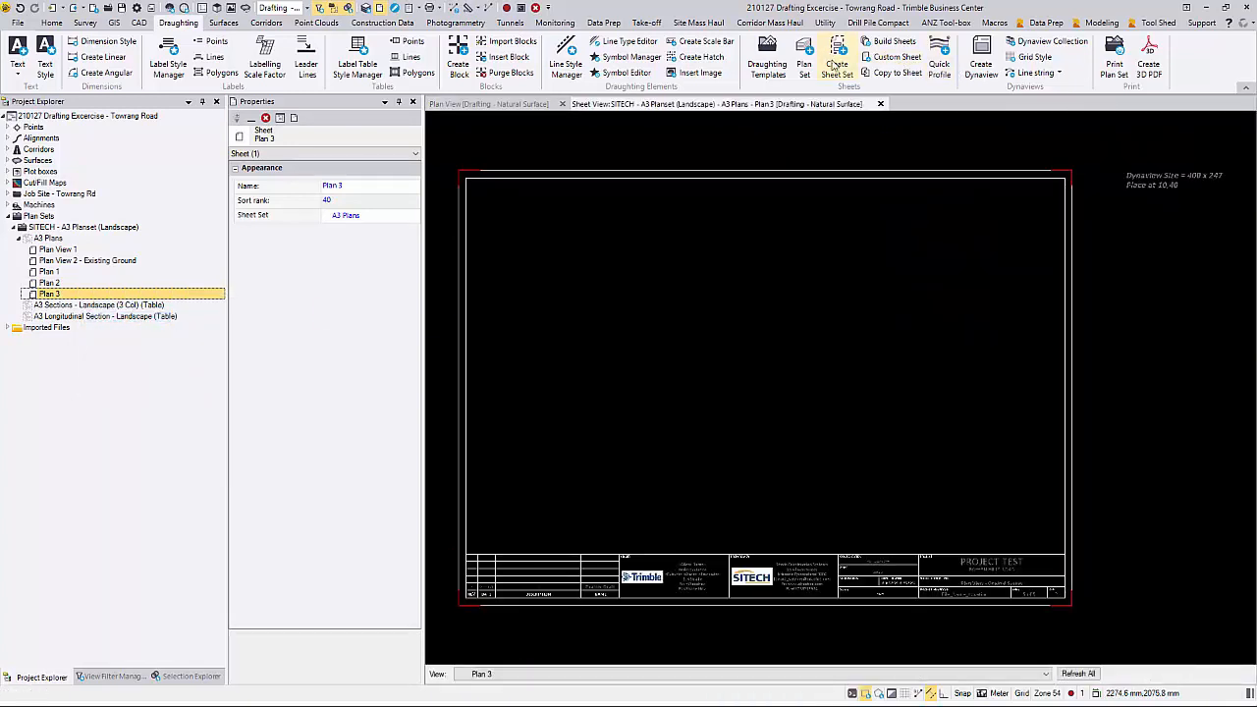
Step: Start a Dynaview on the Plan 3 sheet named Dyna 3, on the layer SHEET - Dynaview Boxes PP
{"action": "left_click", "coordinate": [982, 54]}
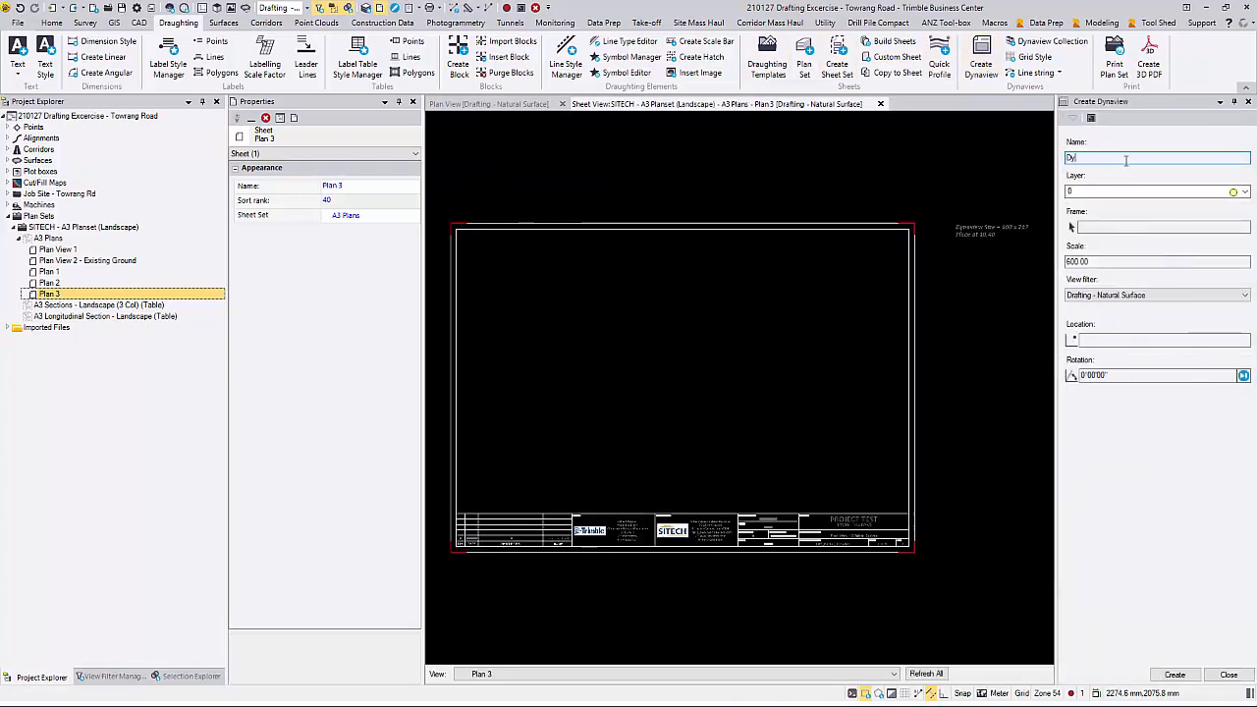
{"action": "type", "text": "Dyna 3"}
{"action": "left_click", "coordinate": [1232, 192]}
{"action": "left_click", "coordinate": [1189, 264]}
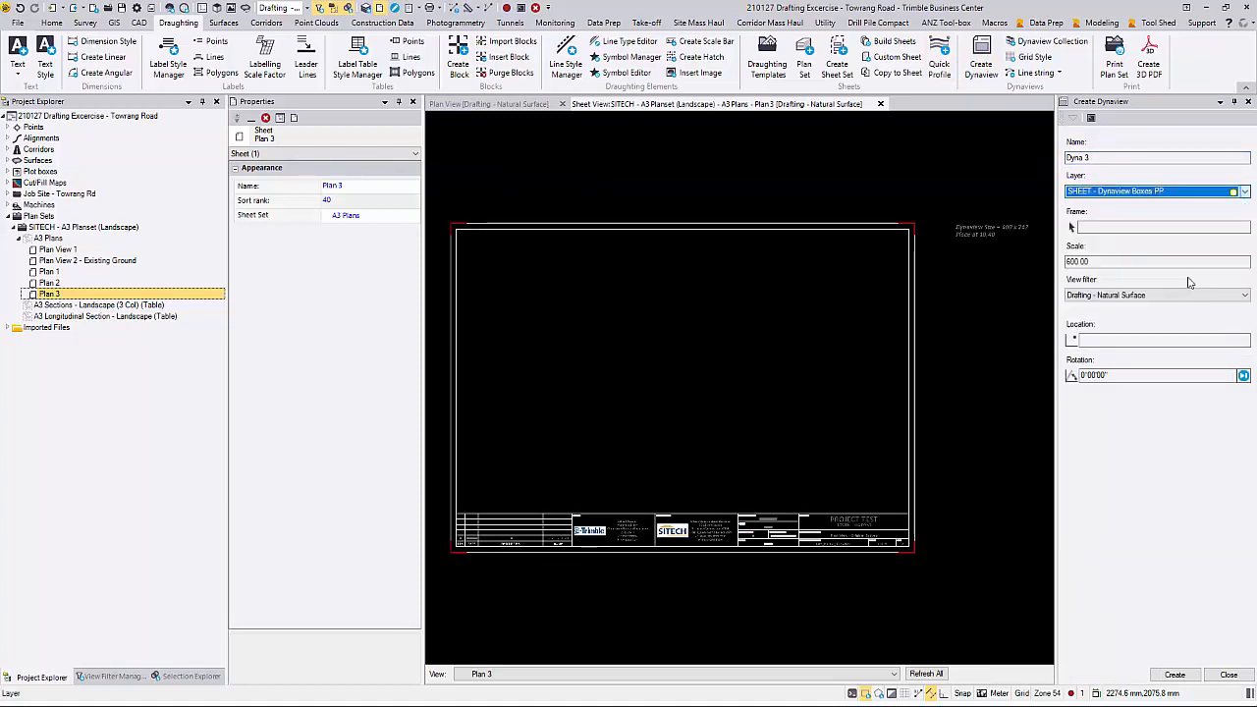
Step: Assign the frame boundary at the road's northeast end to Dyna 3, with scale 1000 and the Drafting - Plan View filter
{"action": "left_click", "coordinate": [1142, 227]}
{"action": "left_click", "coordinate": [508, 101]}
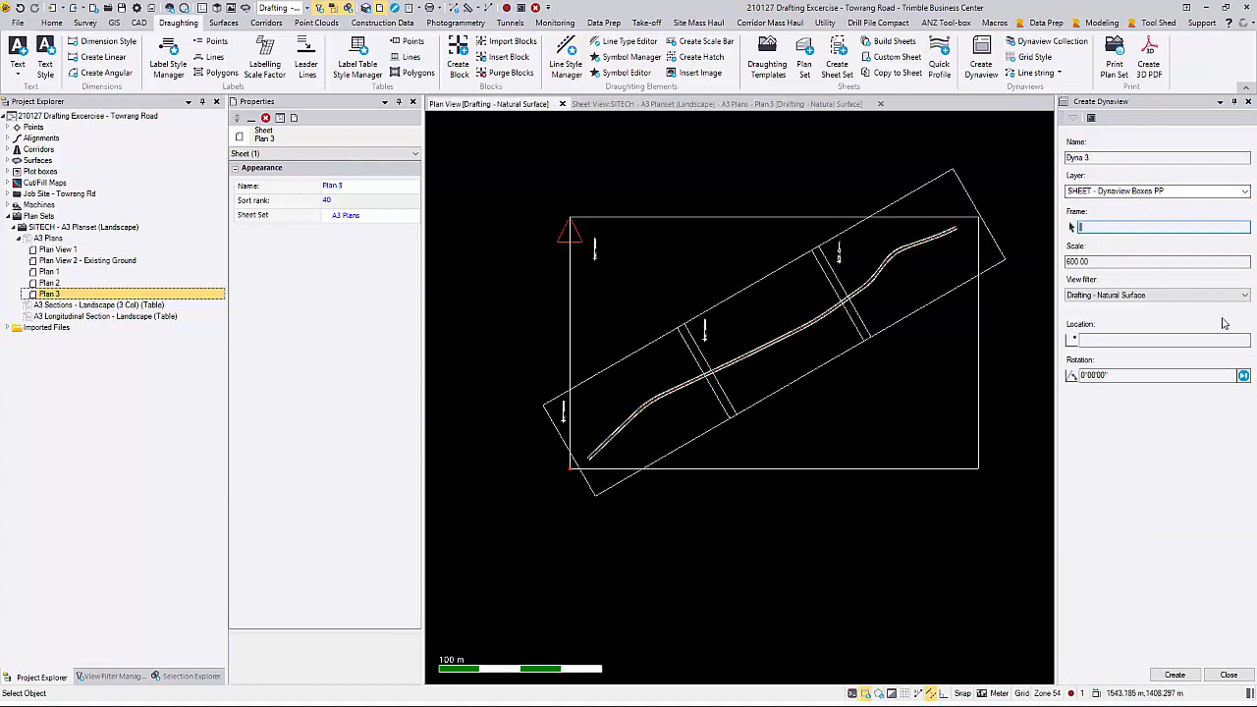
{"action": "left_click", "coordinate": [933, 180]}
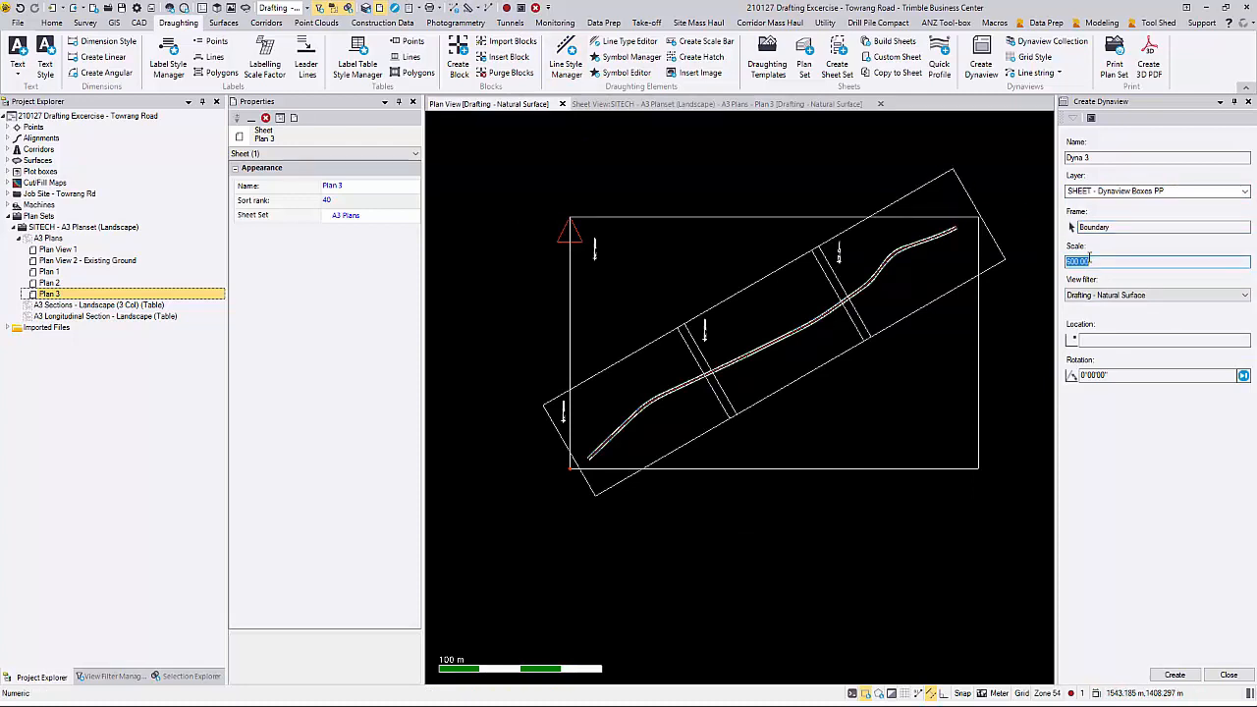
{"action": "type", "text": "1000"}
{"action": "left_click", "coordinate": [1194, 296]}
{"action": "left_click", "coordinate": [1186, 327]}
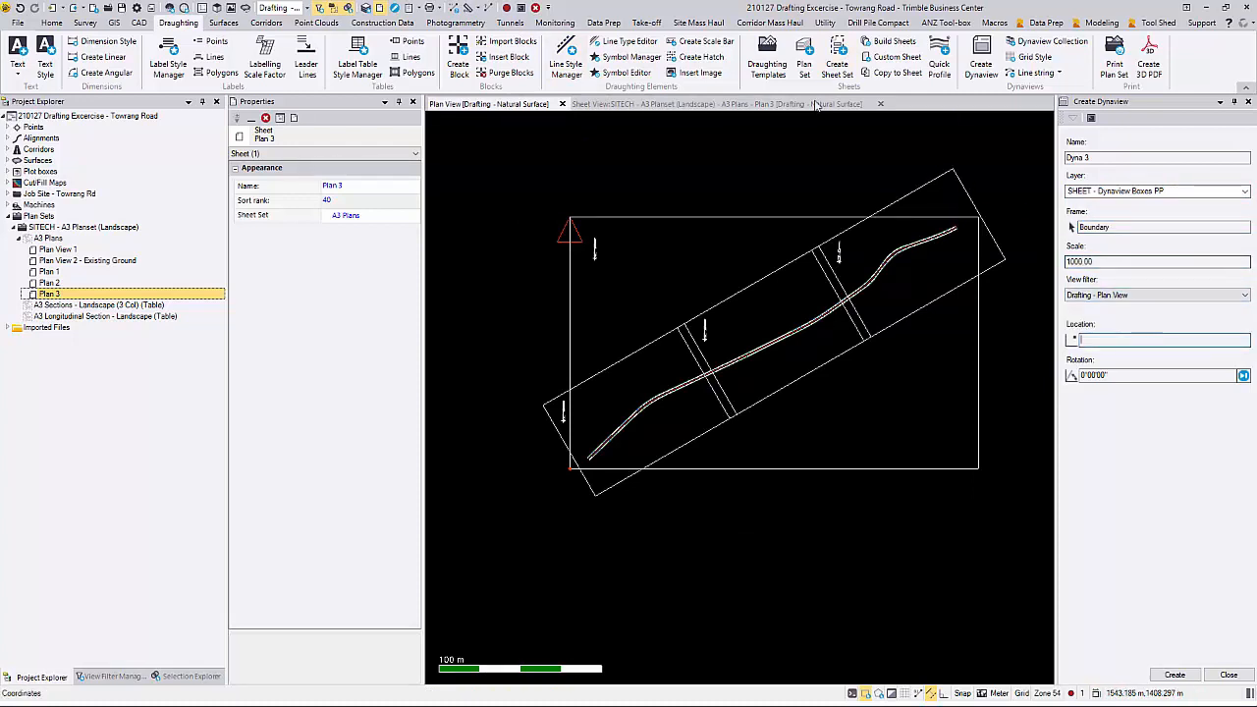
Step: Place Dyna 3 on the Plan 3 sheet at 10,40 with a 30° rotation, create it and end the Dynaview command
{"action": "left_click", "coordinate": [815, 105]}
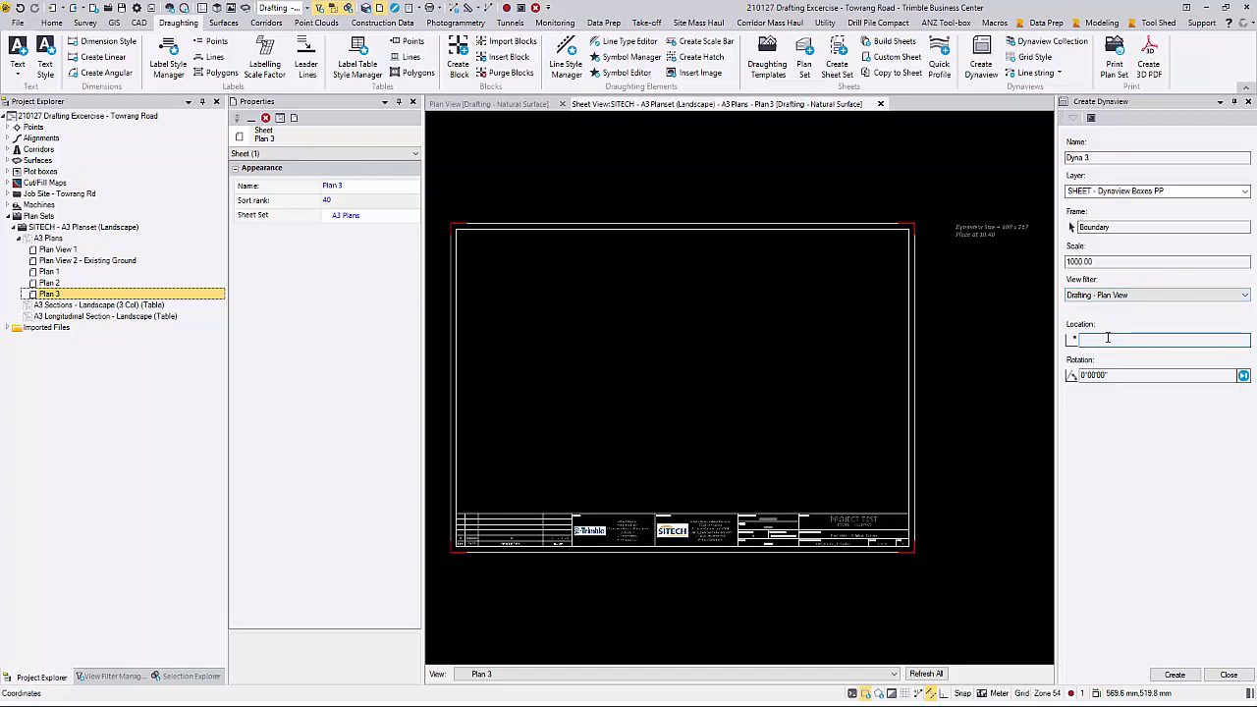
{"action": "left_click", "coordinate": [1141, 375]}
{"action": "type", "text": "30"}
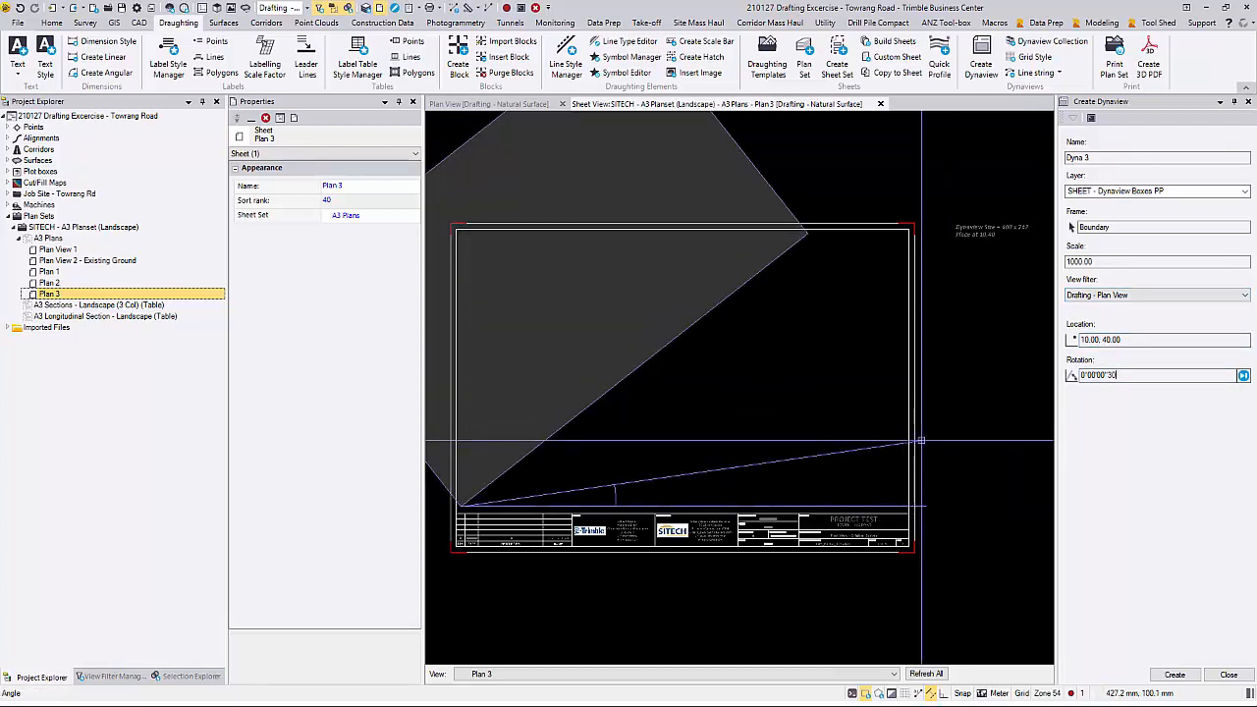
{"action": "key", "text": "Tab"}
{"action": "double_click", "coordinate": [1148, 376]}
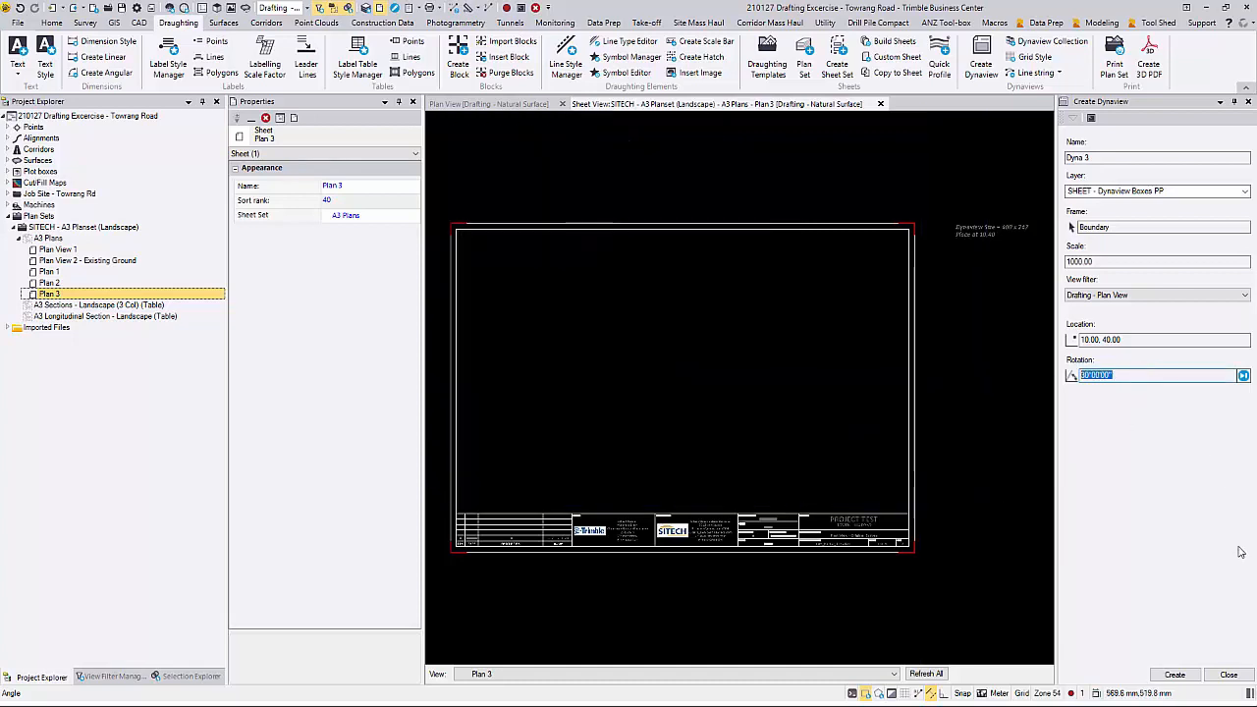
{"action": "left_click", "coordinate": [1186, 674]}
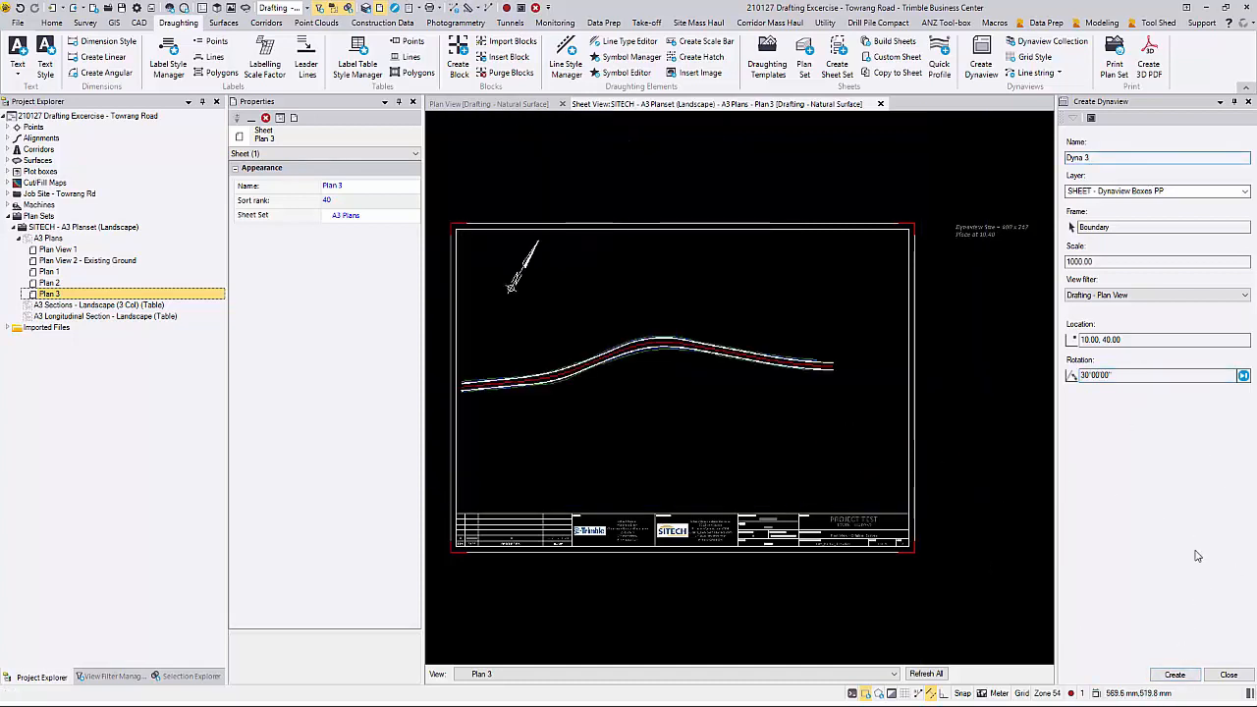
{"action": "left_click", "coordinate": [1229, 676]}
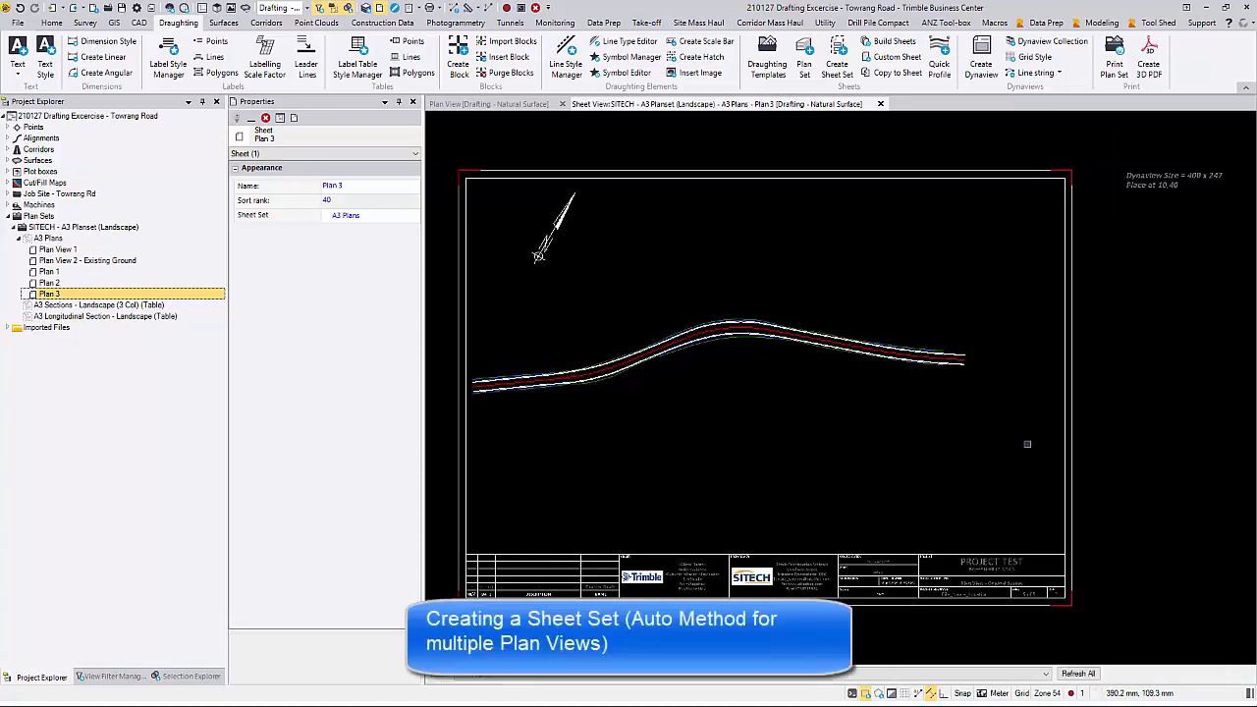
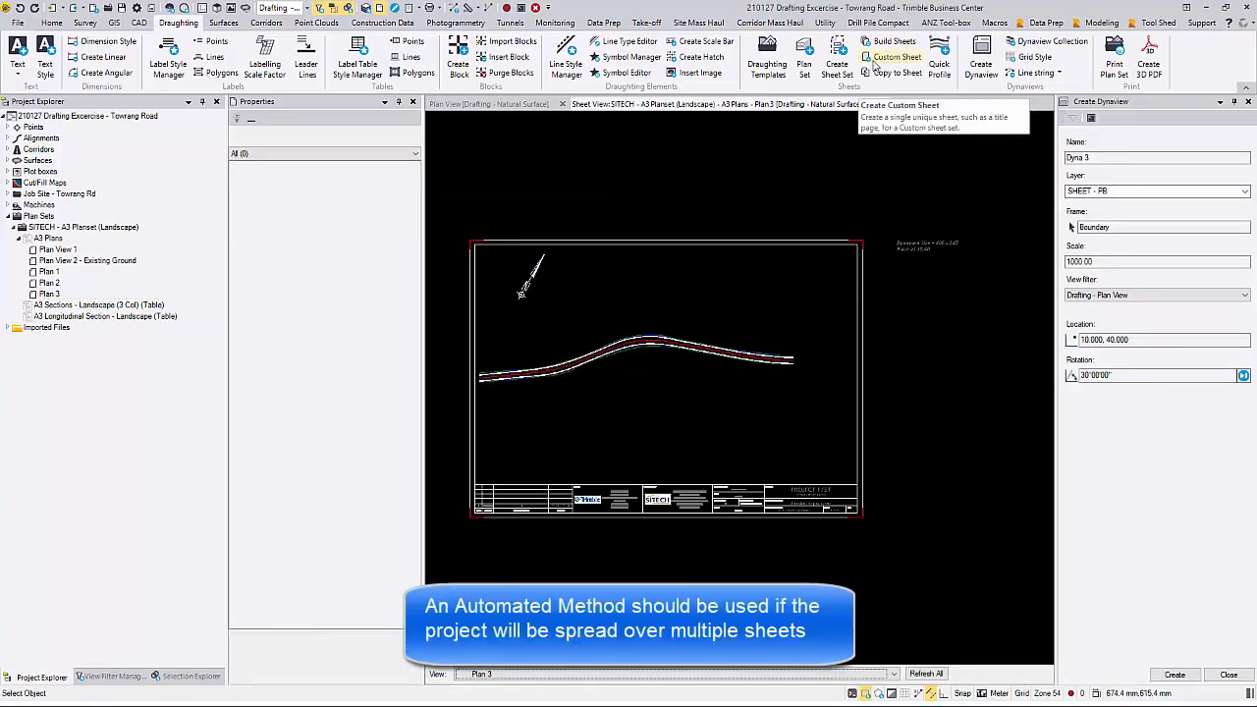
Step: Start a sheet set named Plan View A3 of type Plan Grid, with A3 (297 x 420 mm) paper in landscape orientation
{"action": "left_click", "coordinate": [841, 61]}
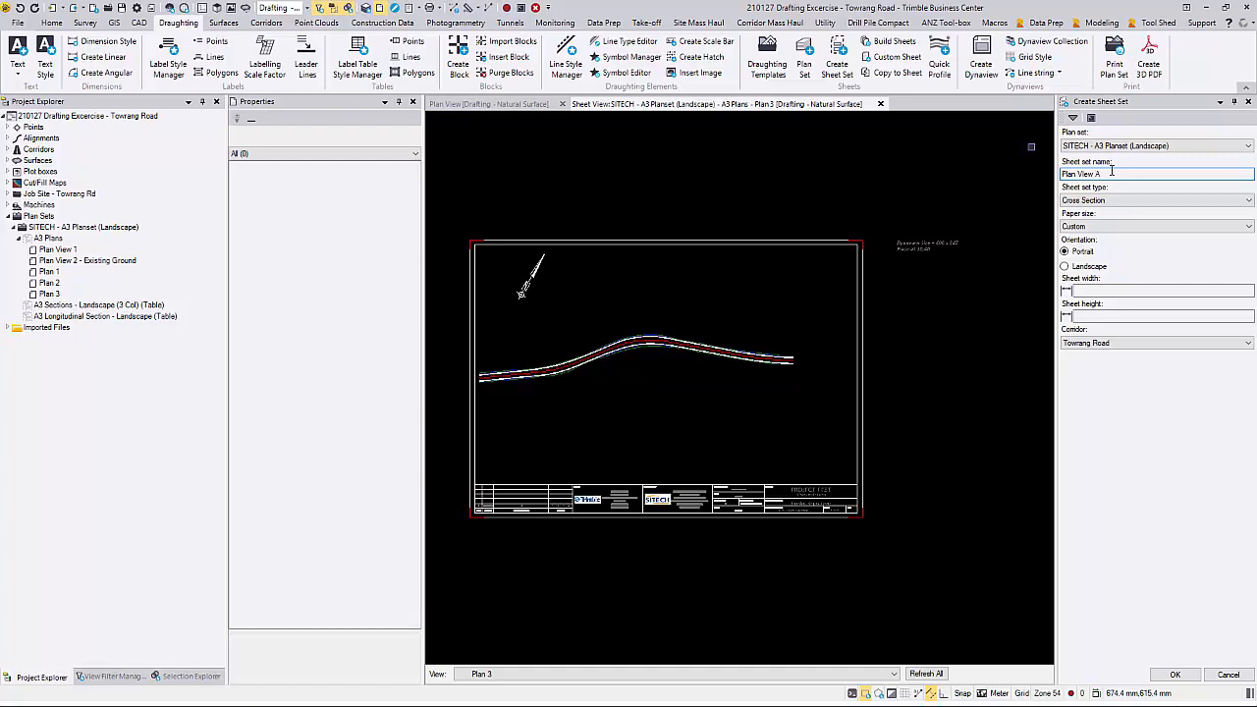
{"action": "left_click", "coordinate": [1116, 202]}
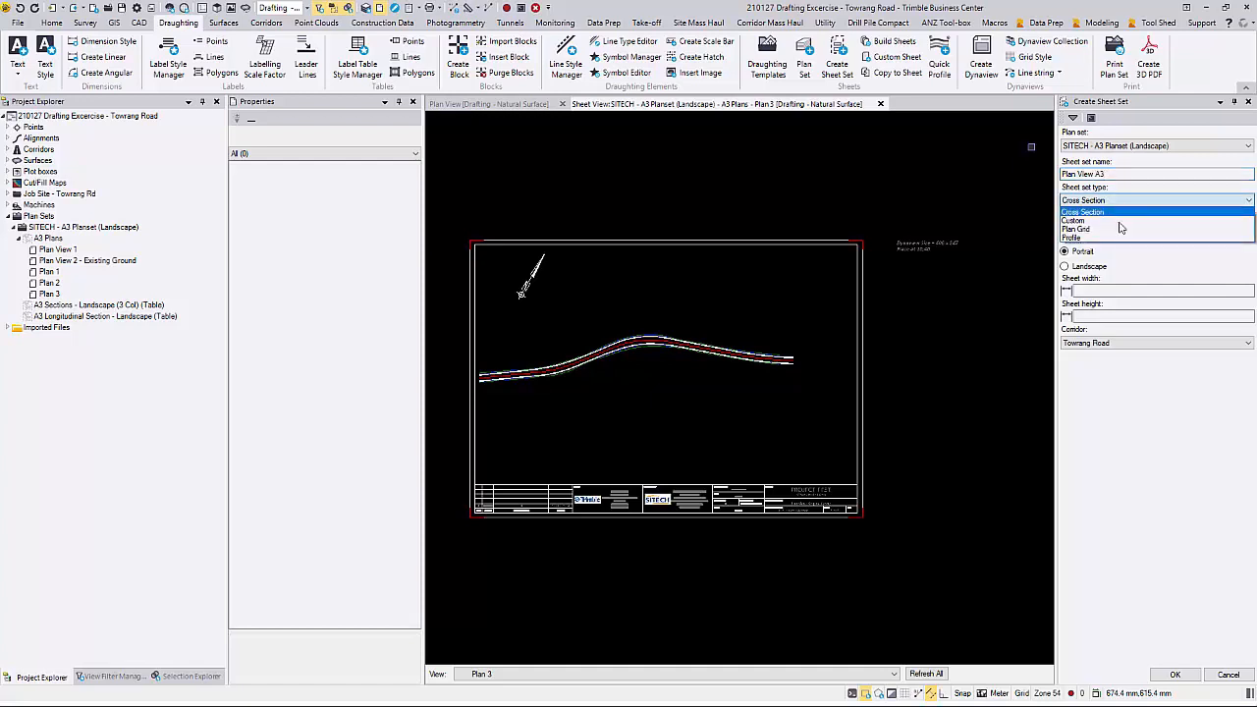
{"action": "left_click", "coordinate": [1117, 230]}
{"action": "left_click", "coordinate": [1113, 227]}
{"action": "left_click", "coordinate": [1114, 234]}
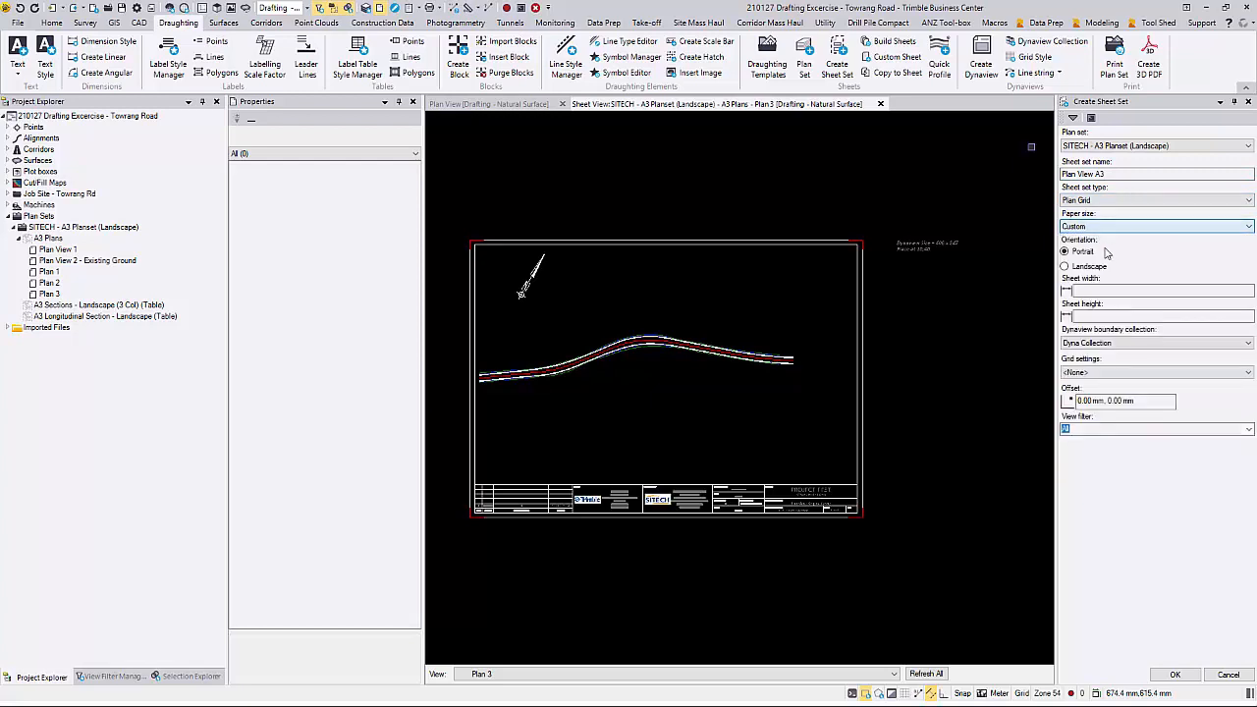
{"action": "left_click", "coordinate": [1113, 228]}
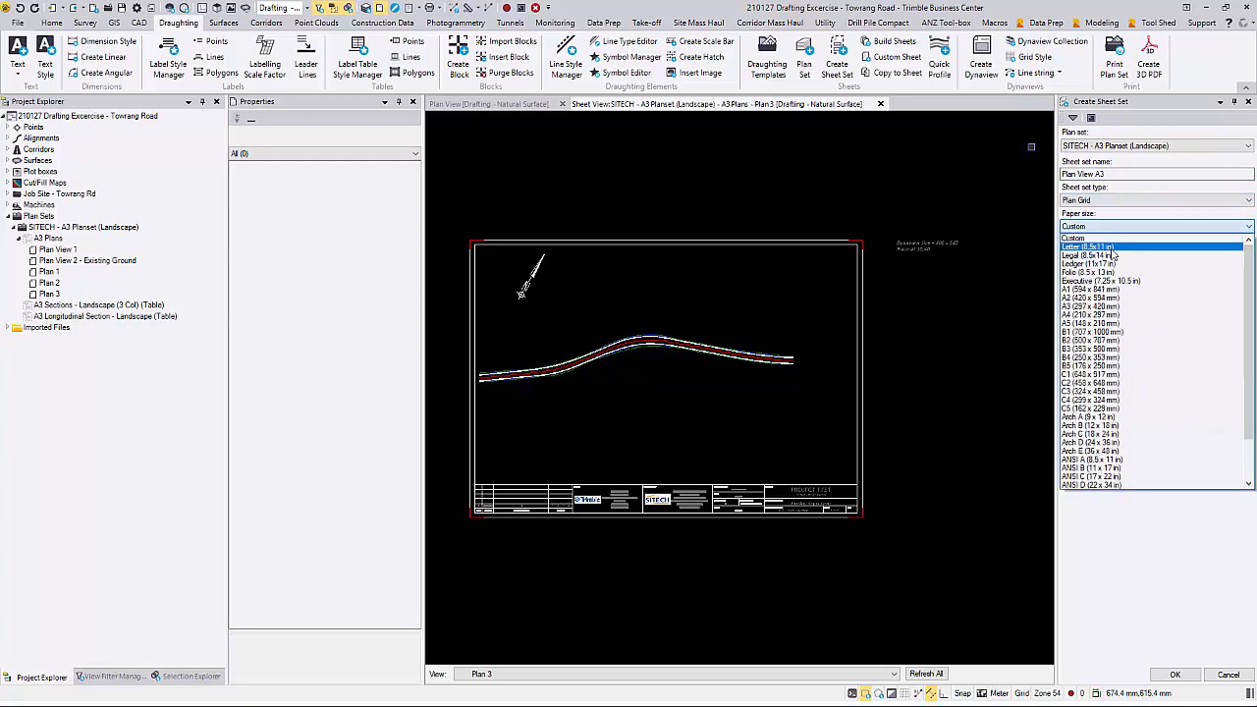
{"action": "left_click", "coordinate": [1095, 306]}
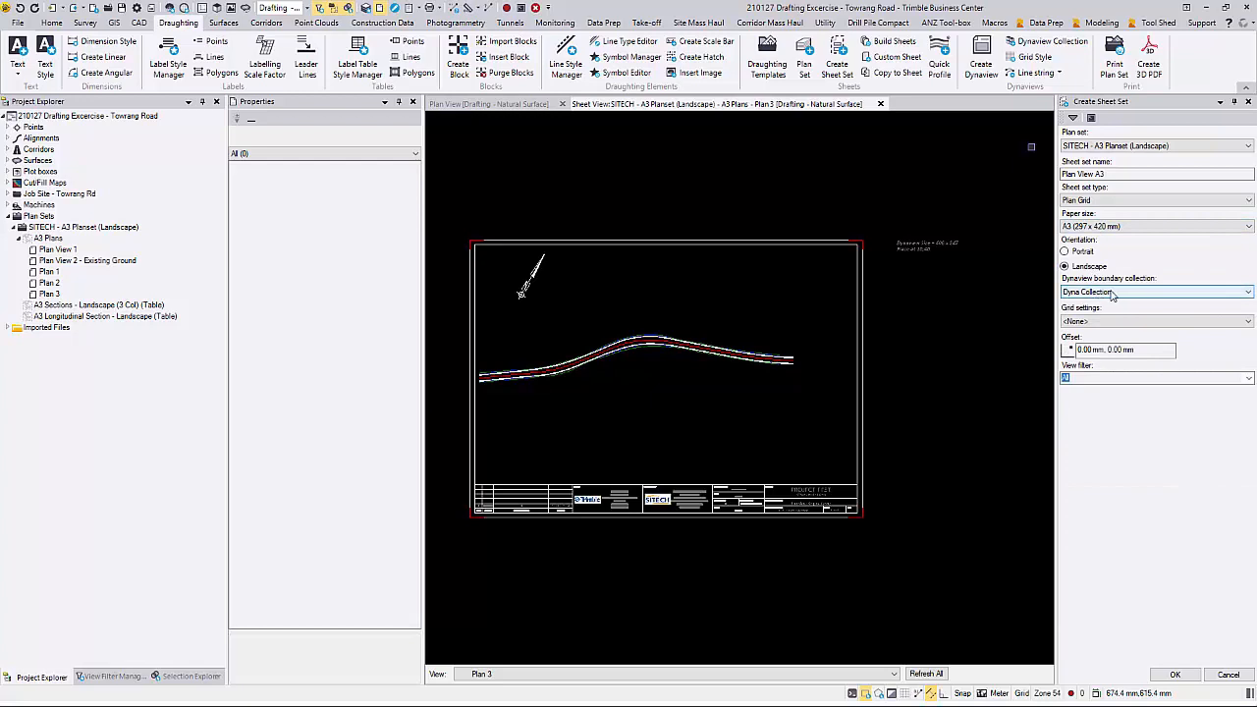
Step: Give the Plan View A3 sheet set offset 10,40 and the Drafting - Plan View filter, create it and end the pending Dynaview command
{"action": "left_click", "coordinate": [1102, 350]}
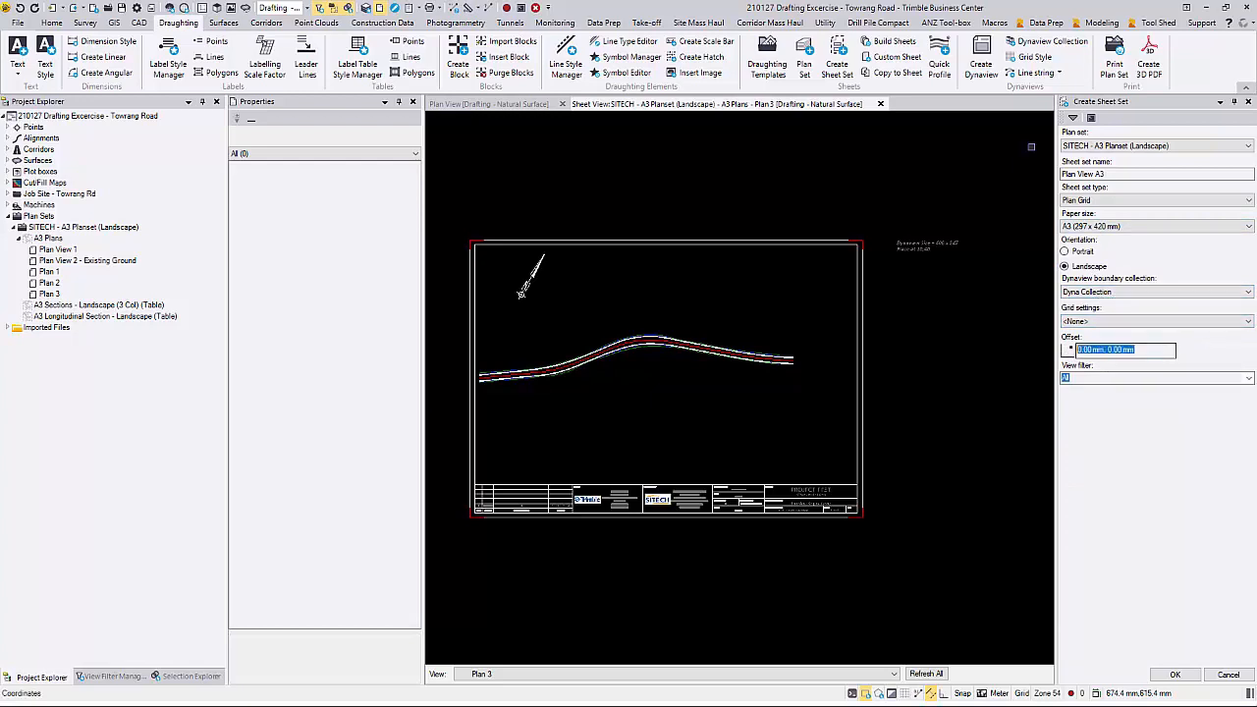
{"action": "key", "text": "BackSpace"}
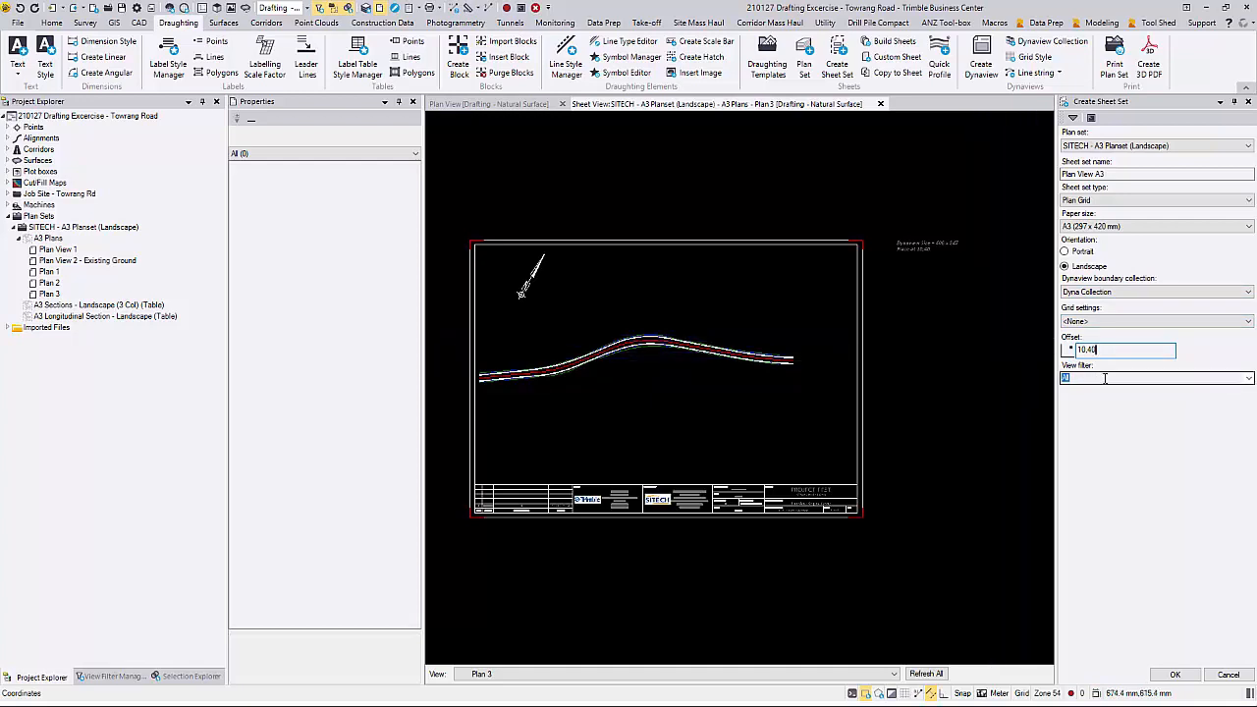
{"action": "left_click", "coordinate": [1250, 379]}
{"action": "left_click", "coordinate": [1213, 408]}
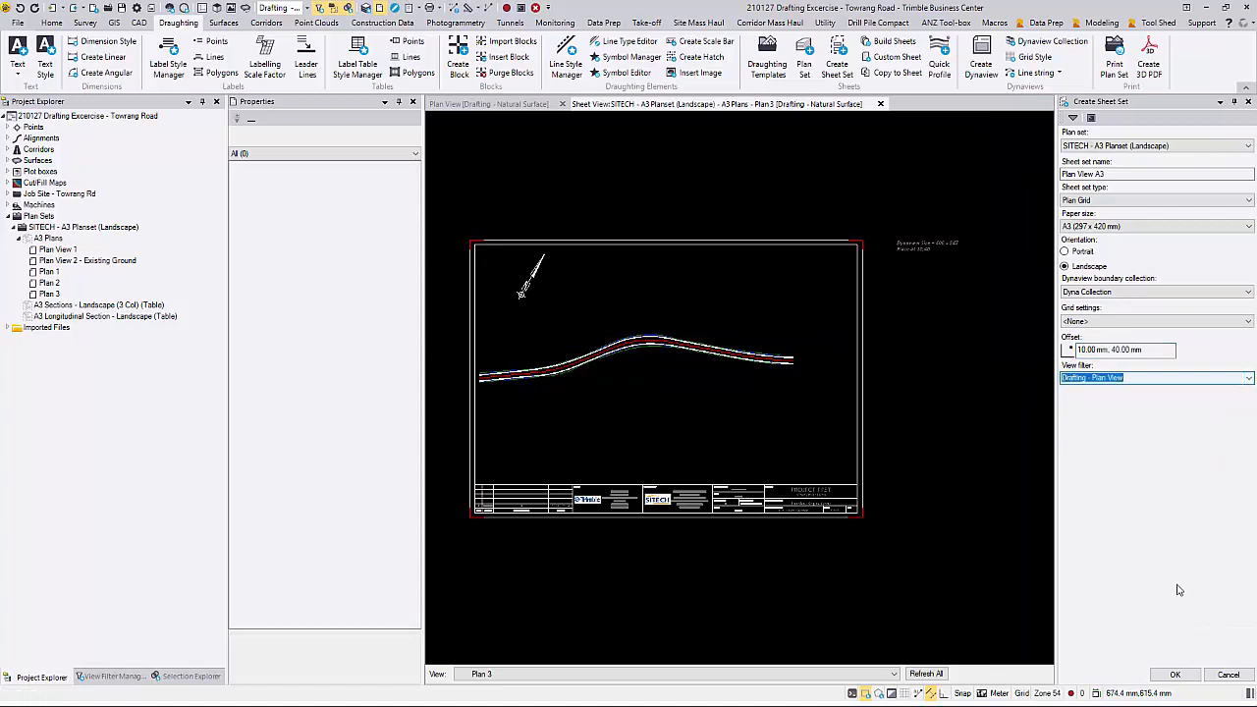
{"action": "left_click", "coordinate": [1176, 676]}
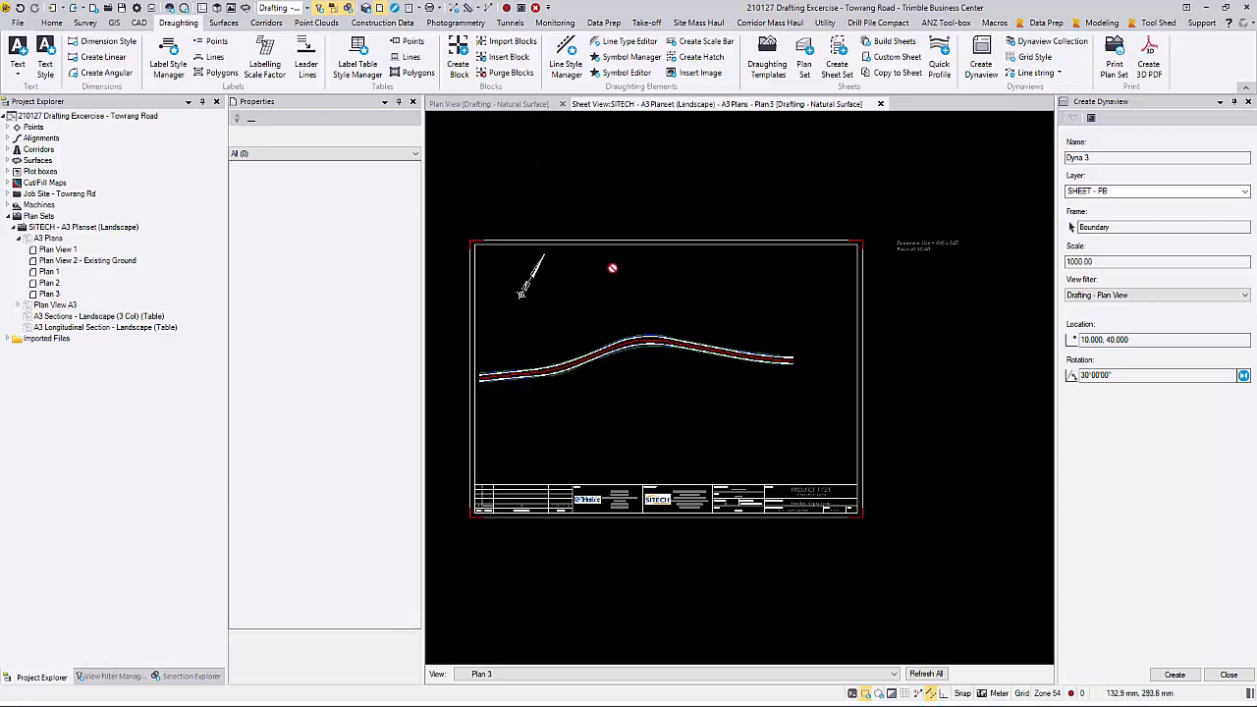
{"action": "left_click", "coordinate": [1229, 675]}
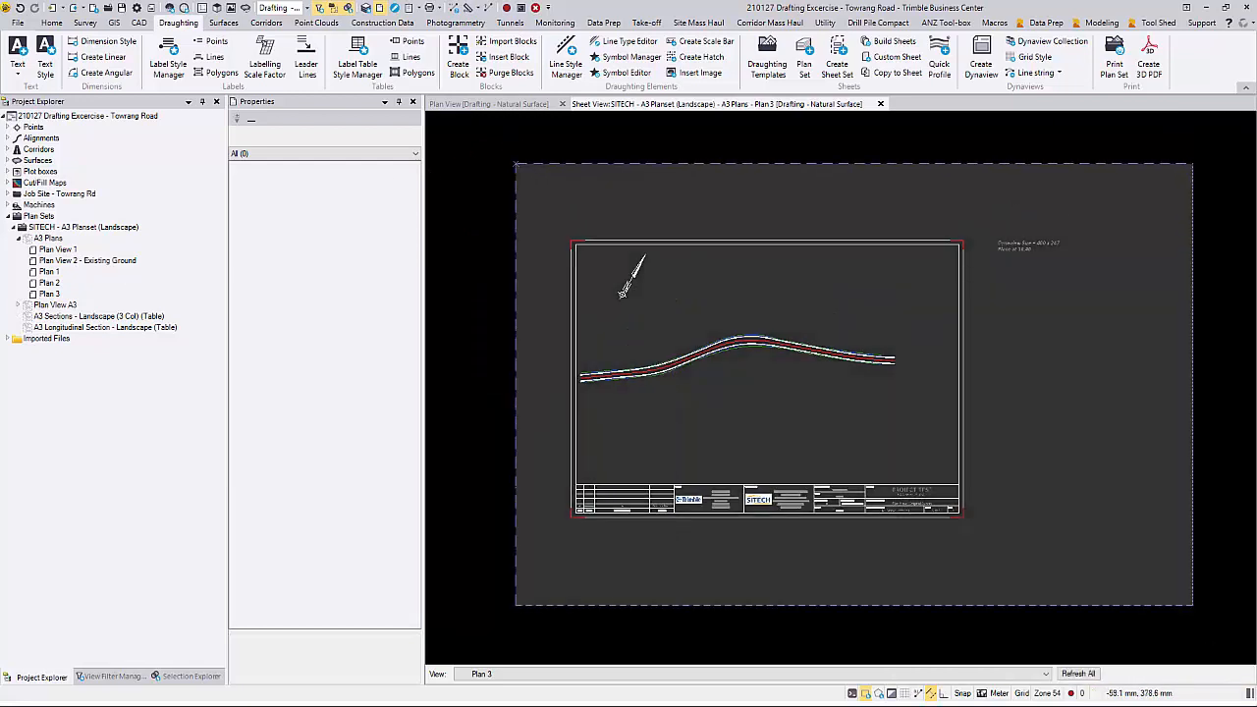
Step: Copy all title block objects from the Plan 3 sheet to the Plan View A3 sheet set
{"action": "key", "text": "ctrl+a"}
{"action": "left_click", "coordinate": [678, 362], "text": "ctrl"}
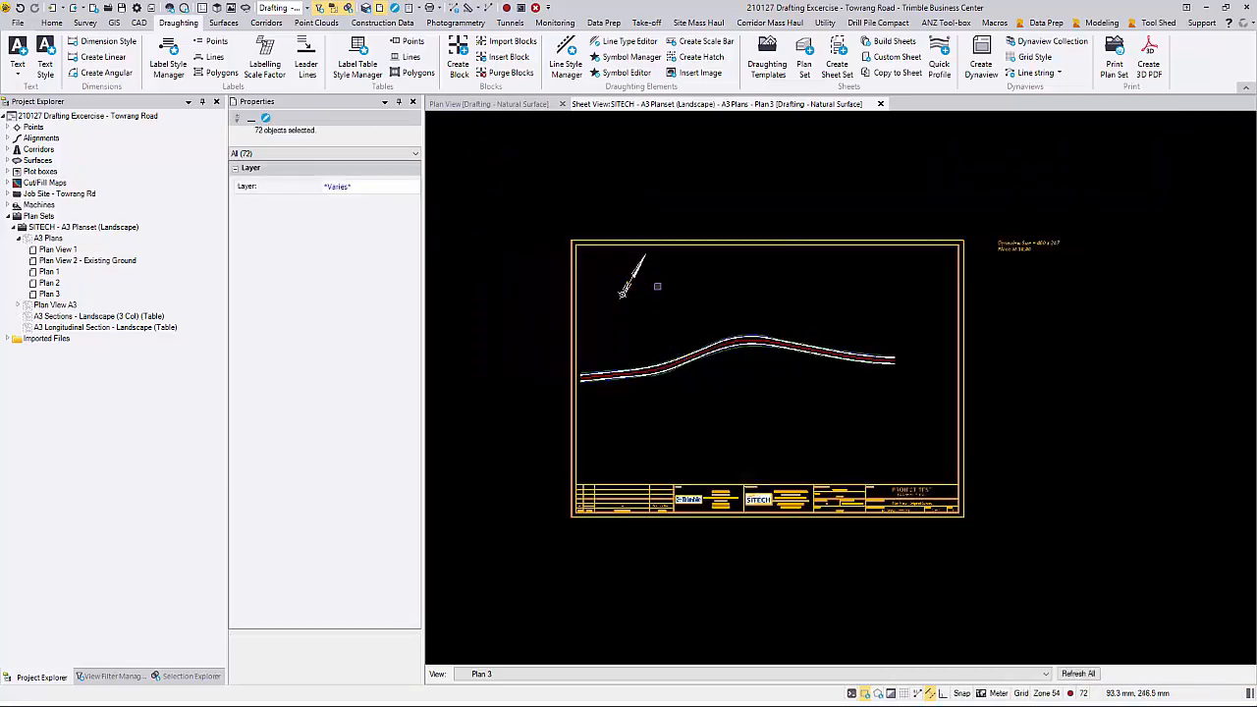
{"action": "left_click", "coordinate": [893, 73]}
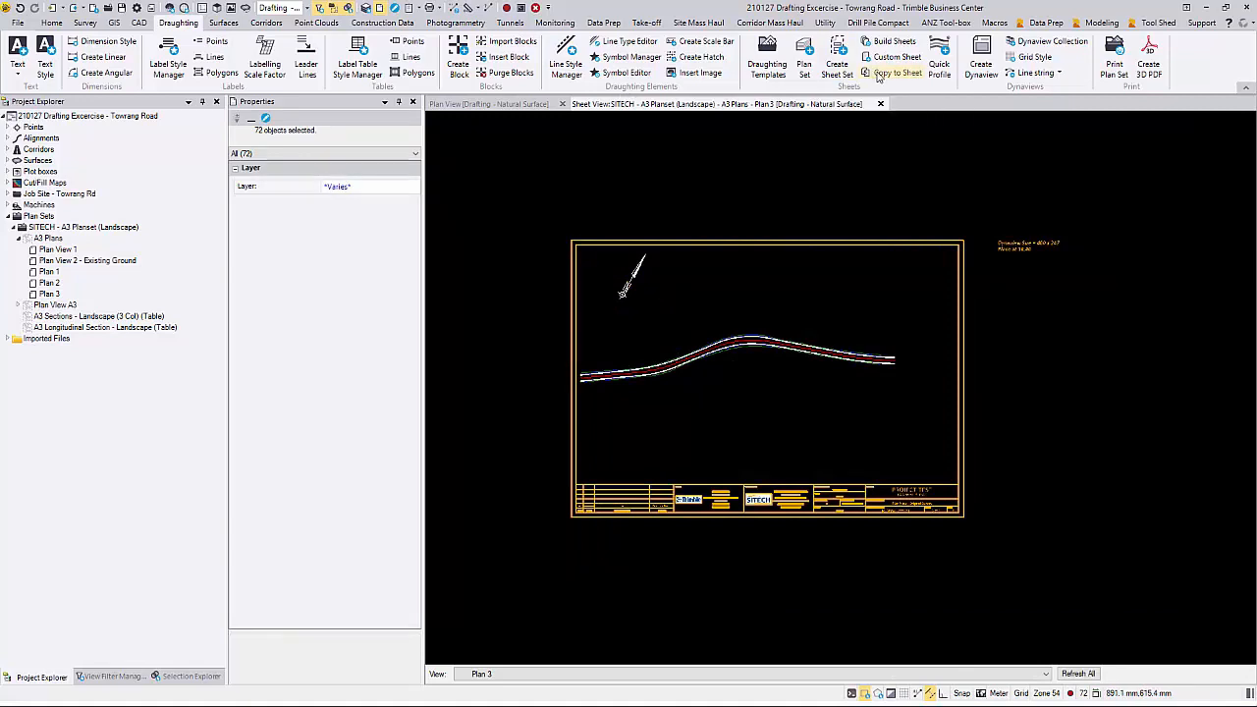
{"action": "left_click", "coordinate": [1179, 175]}
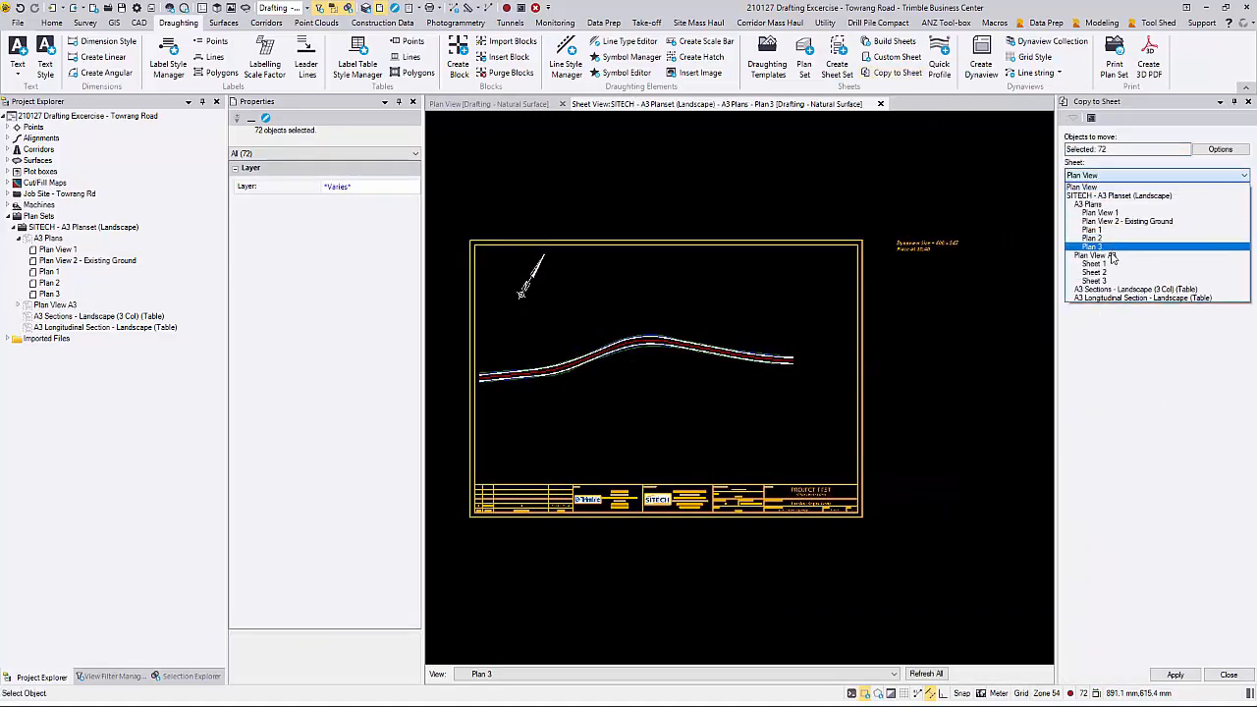
{"action": "left_click", "coordinate": [1115, 251]}
{"action": "left_click", "coordinate": [1176, 676]}
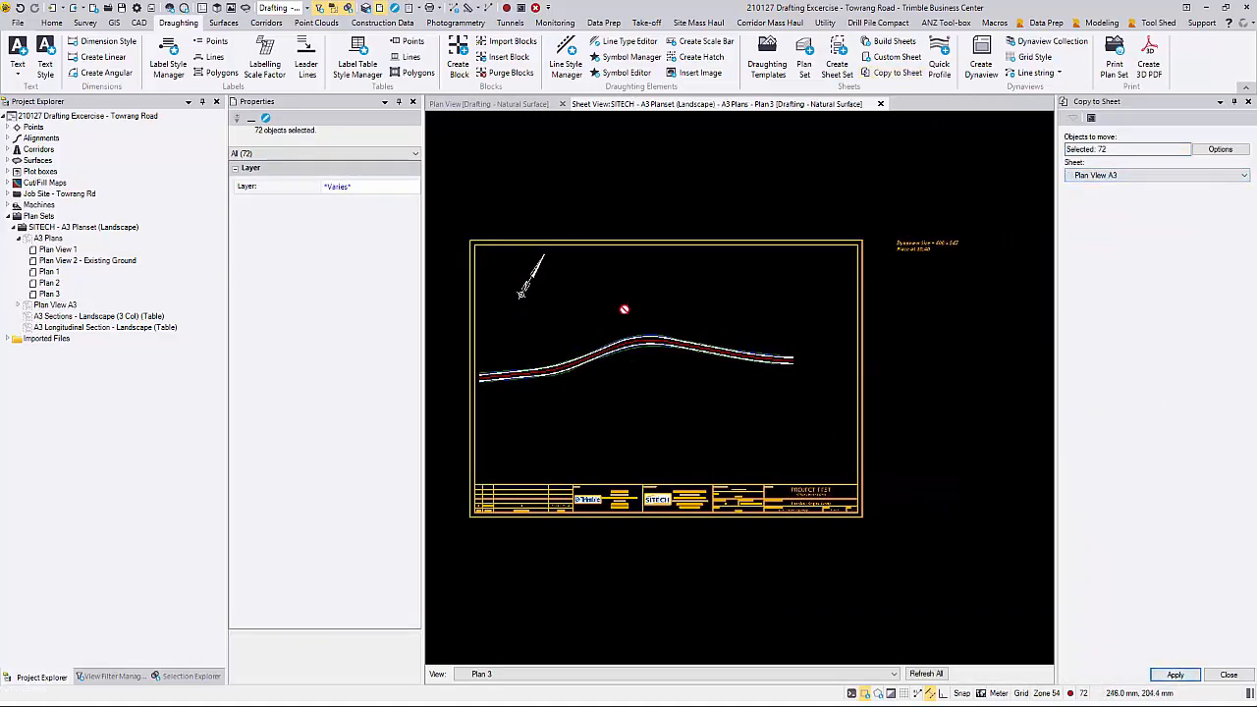
{"action": "left_click", "coordinate": [1229, 675]}
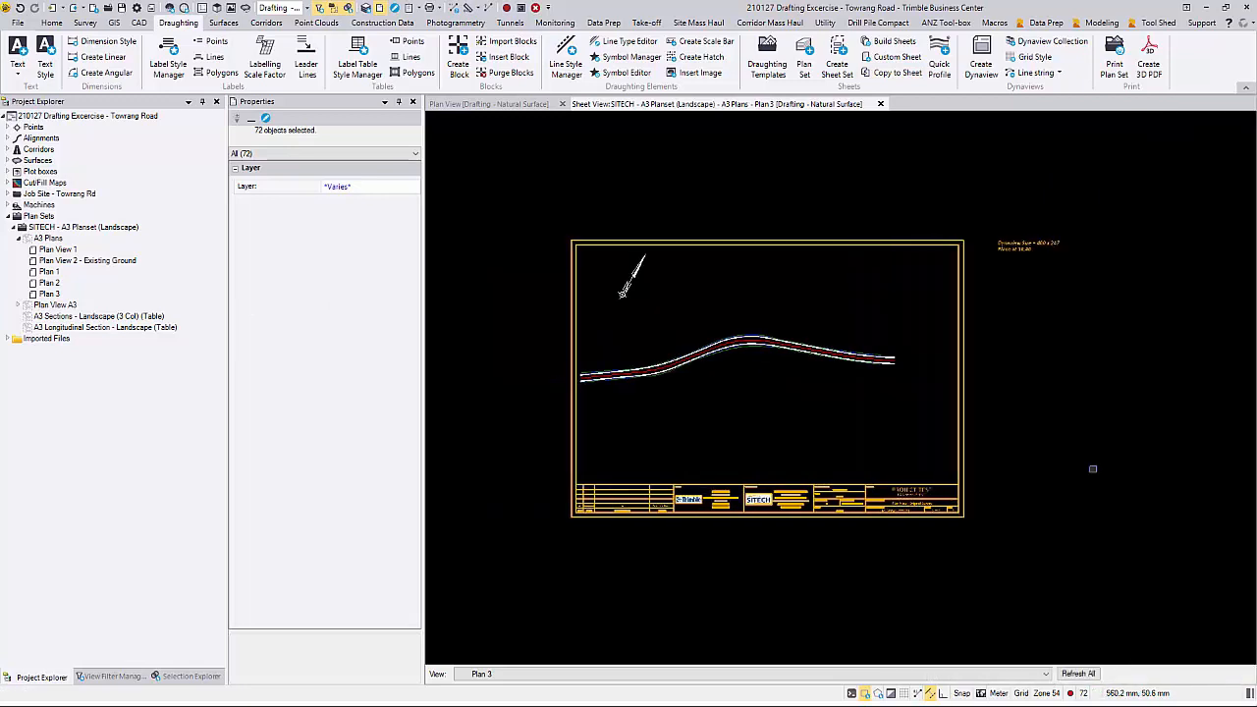
Step: Close the Plan 3 sheet view and open the Plan View A3 sheet set in a new sheet view
{"action": "left_click", "coordinate": [880, 104]}
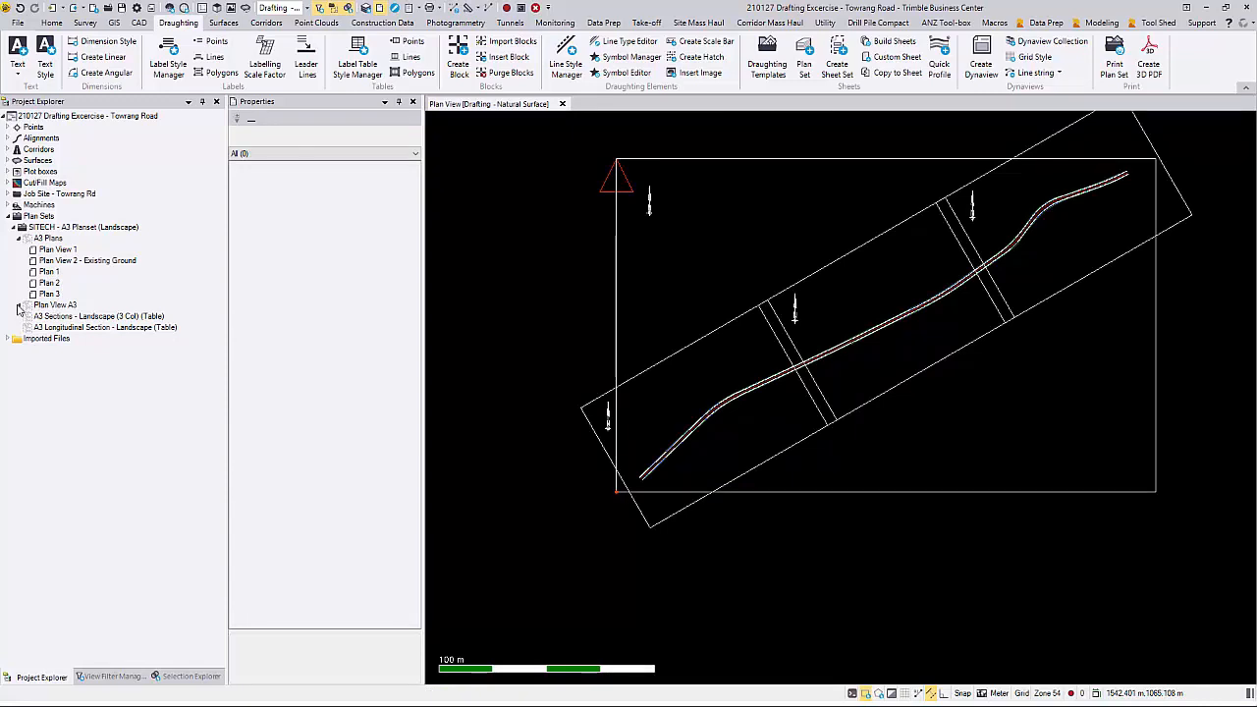
{"action": "left_click", "coordinate": [18, 306]}
{"action": "right_click", "coordinate": [57, 305]}
{"action": "left_click", "coordinate": [98, 328]}
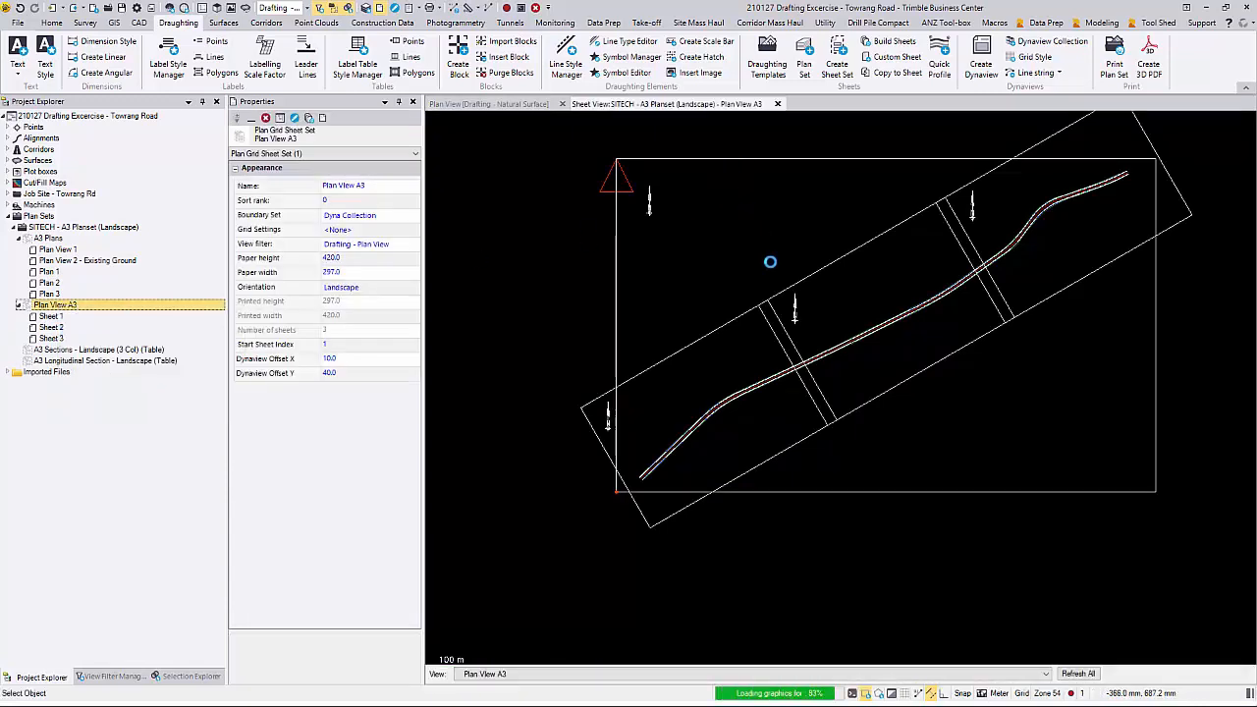
Step: Change the project title text in the Plan View A3 title block to PLAN VIEW AUTO
{"action": "scroll", "coordinate": [983, 582], "scroll_direction": "up", "scroll_amount": 4}
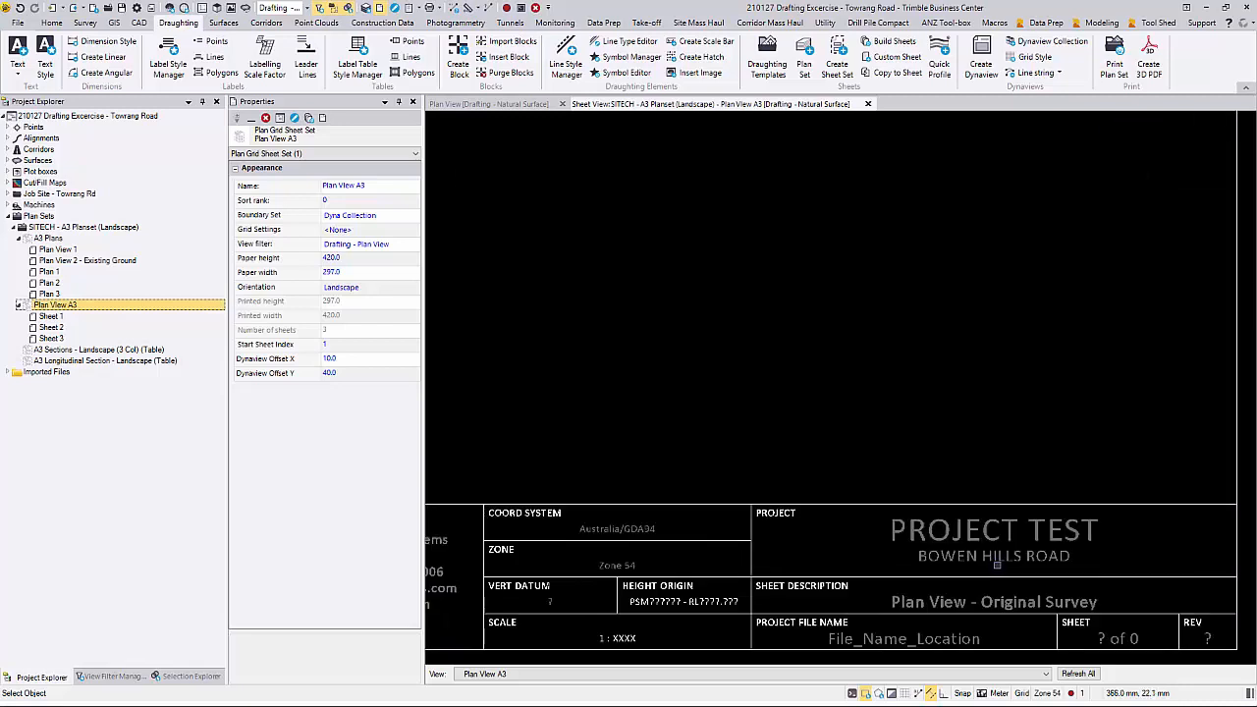
{"action": "left_click", "coordinate": [1000, 537]}
{"action": "left_click", "coordinate": [368, 287]}
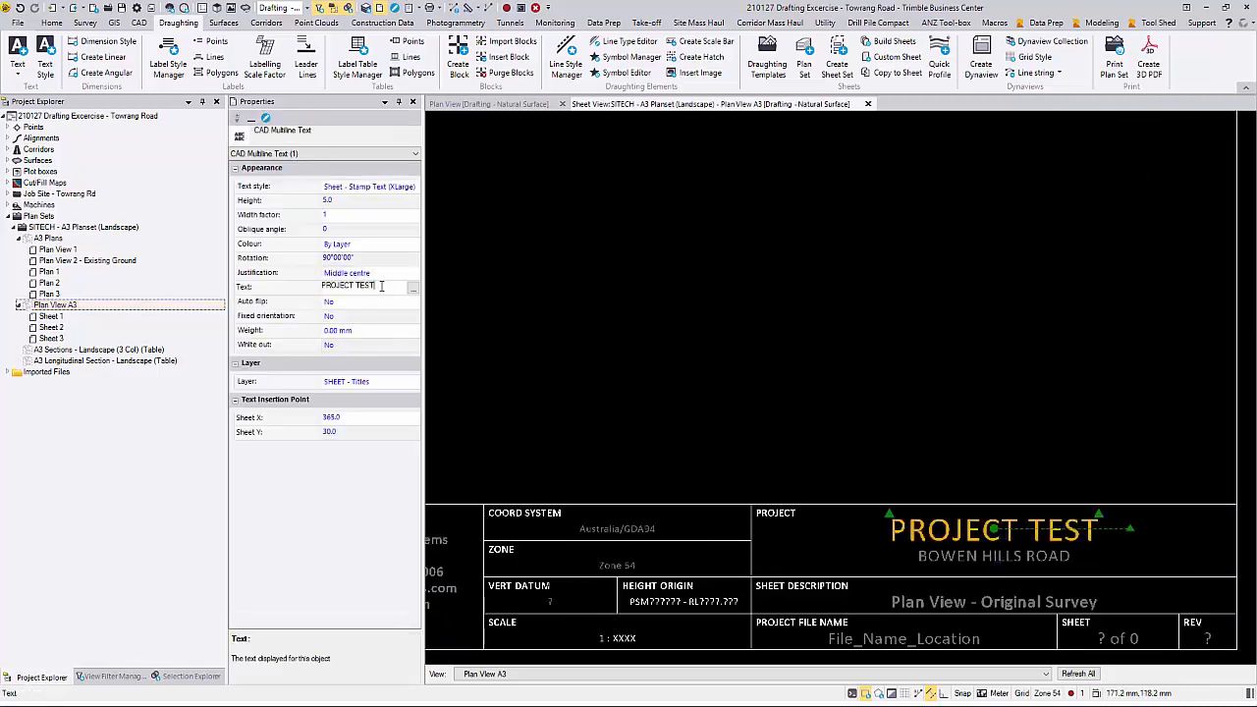
{"action": "left_click_drag", "start_coordinate": [370, 287], "coordinate": [226, 285]}
{"action": "type", "text": "PL"}
{"action": "left_click", "coordinate": [362, 478]}
{"action": "left_click", "coordinate": [817, 348]}
{"action": "scroll", "coordinate": [818, 347], "scroll_direction": "down", "scroll_amount": 2}
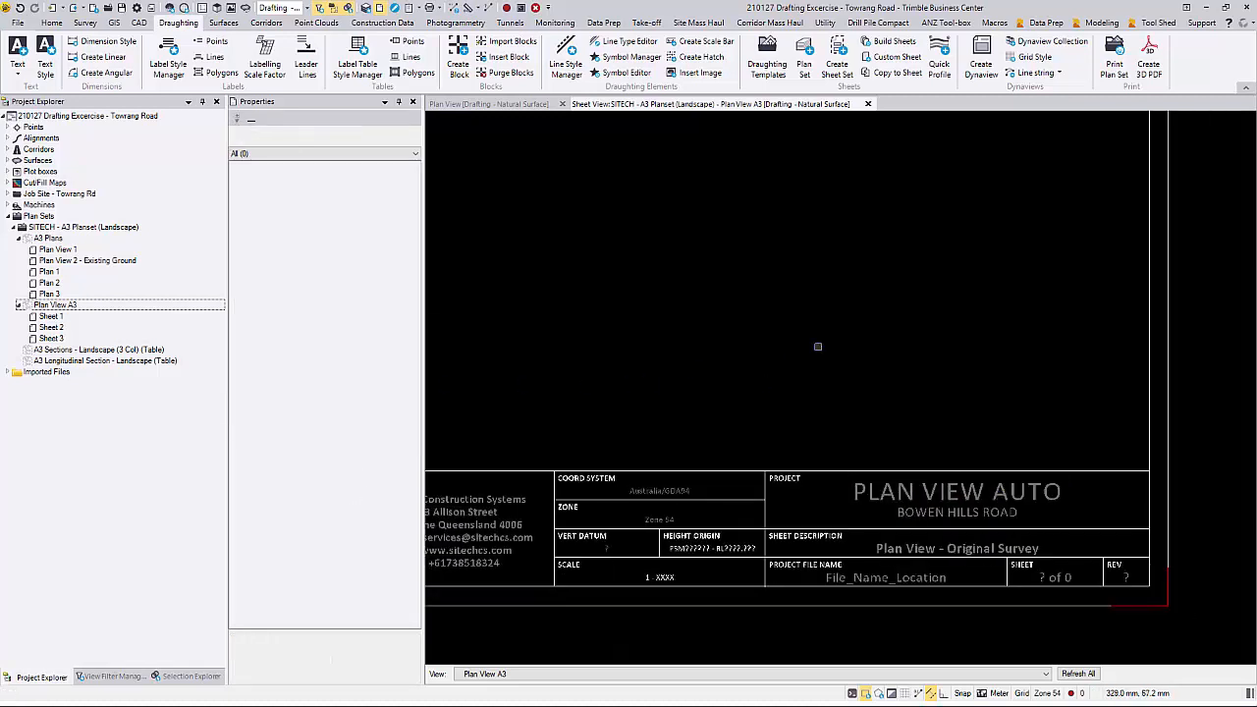
{"action": "scroll", "coordinate": [817, 347], "scroll_direction": "down", "scroll_amount": 3}
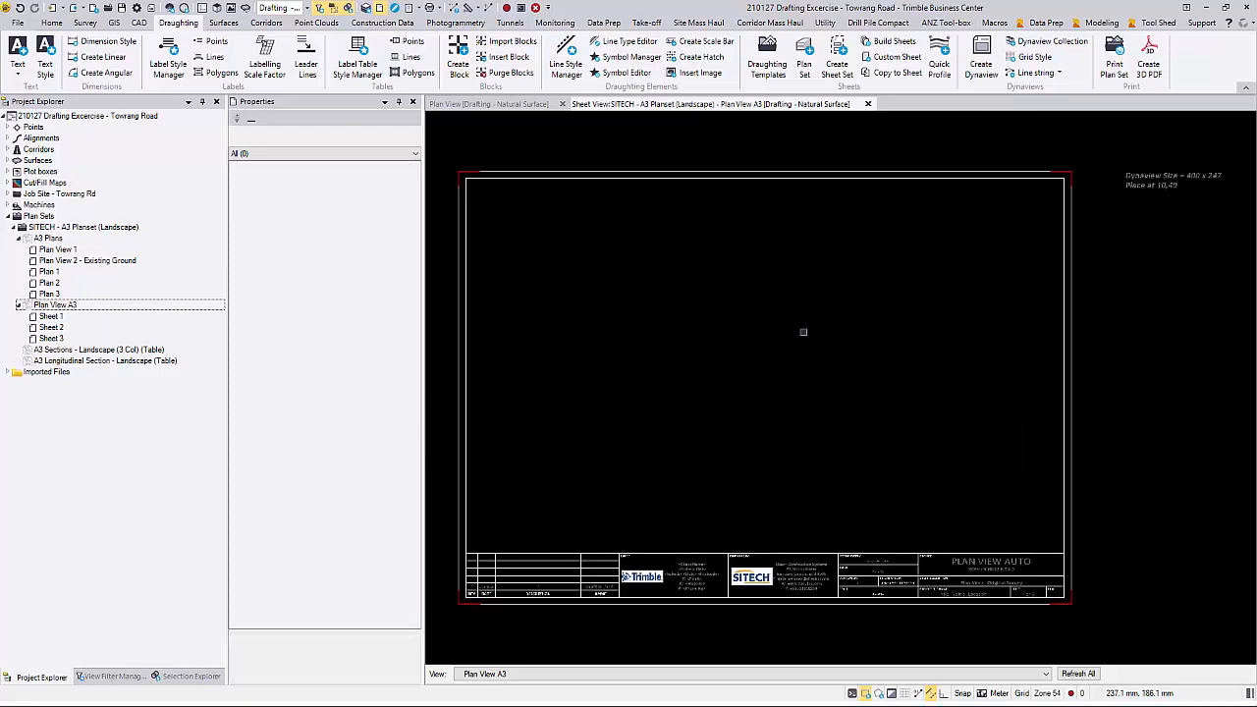
Step: Open Sheet 1 of Plan View A3 in a sheet view and check the title block and road Dynaview on Sheets 1, 2 and 3
{"action": "right_click", "coordinate": [57, 317]}
{"action": "left_click", "coordinate": [98, 323]}
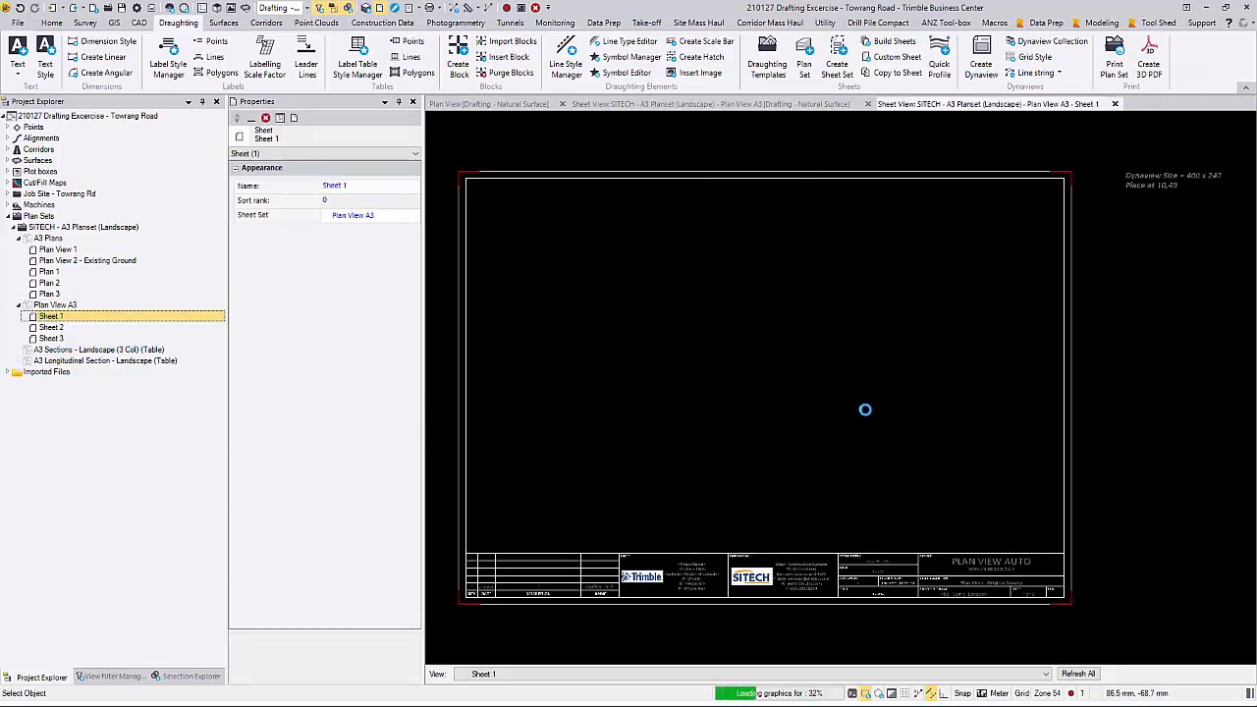
{"action": "scroll", "coordinate": [1002, 575], "scroll_direction": "up", "scroll_amount": 2}
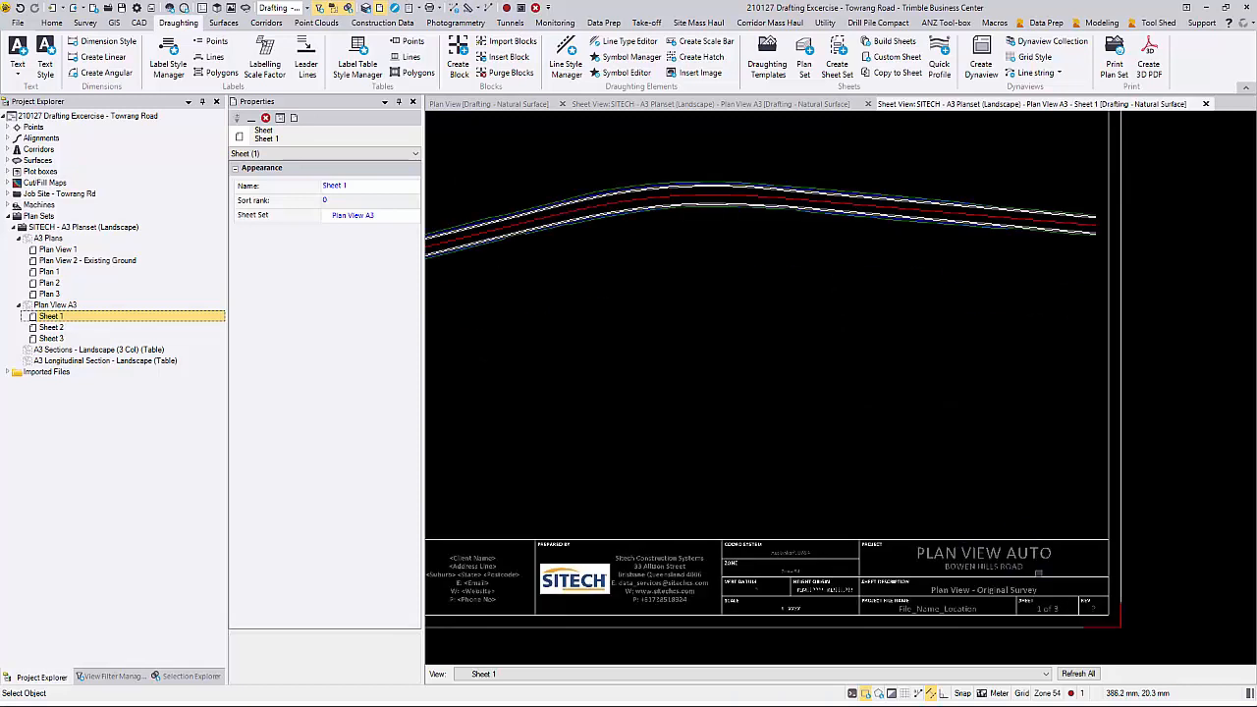
{"action": "scroll", "coordinate": [966, 504], "scroll_direction": "down", "scroll_amount": 3}
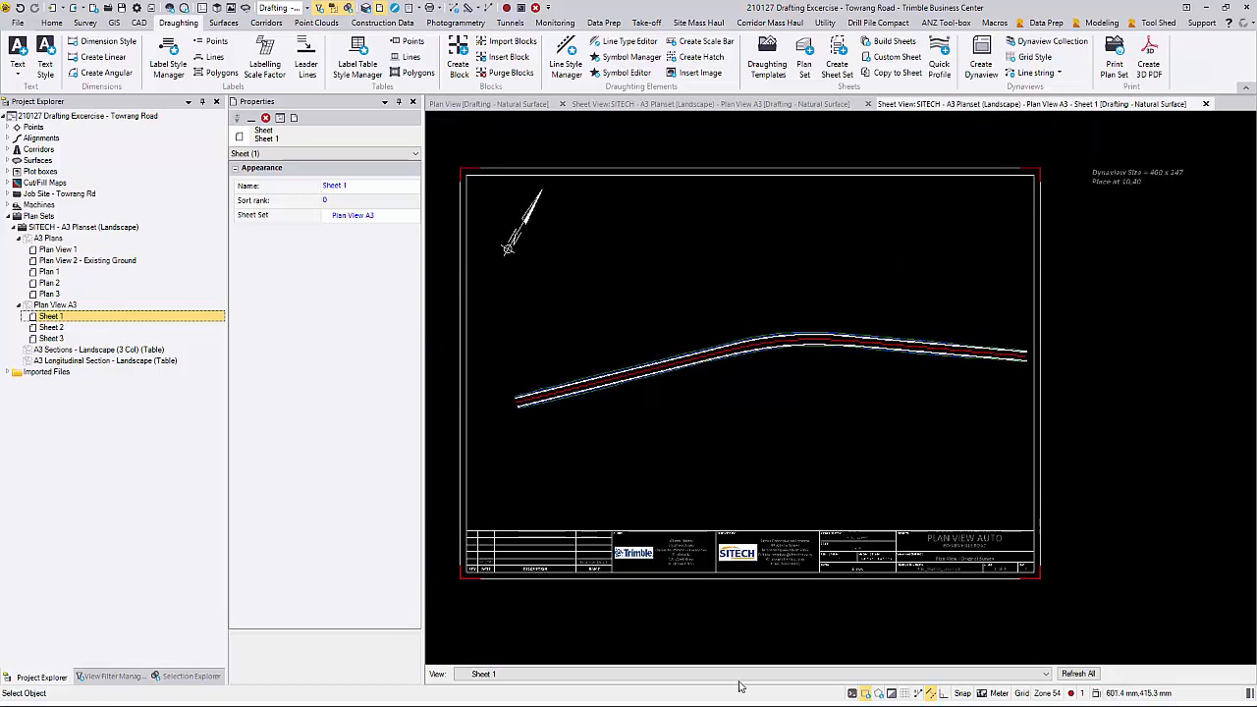
{"action": "left_click", "coordinate": [1045, 673]}
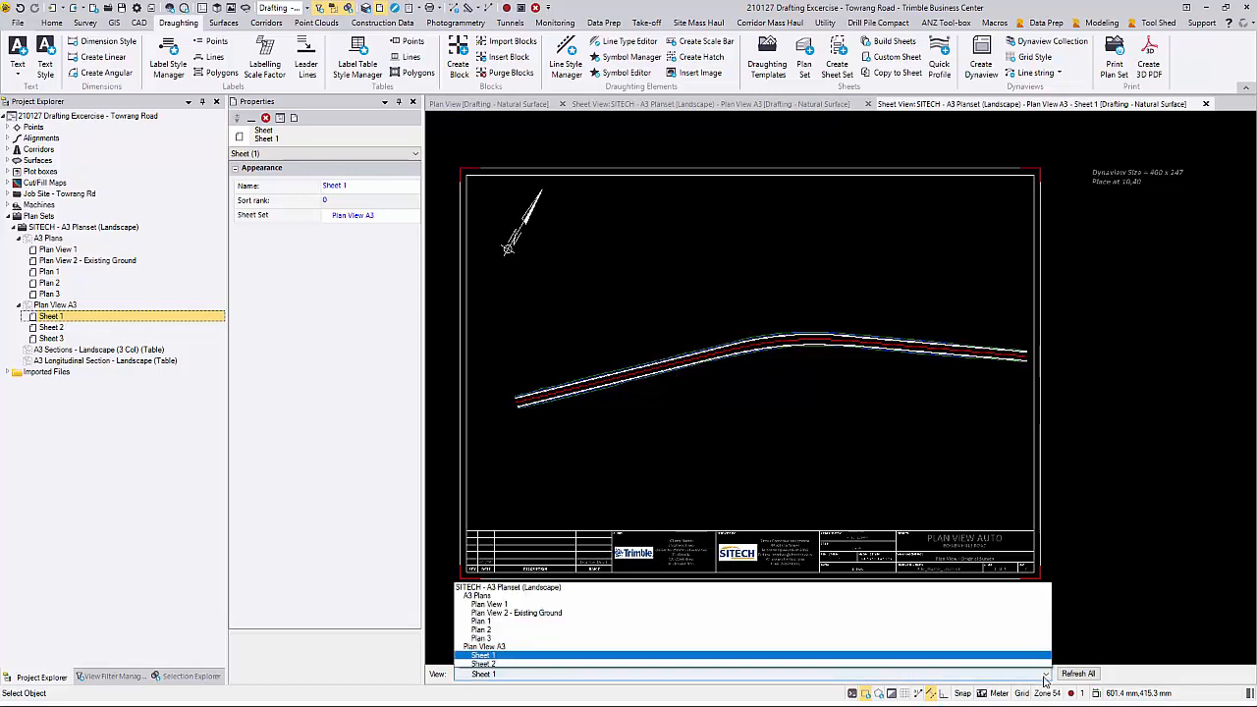
{"action": "left_click", "coordinate": [923, 636]}
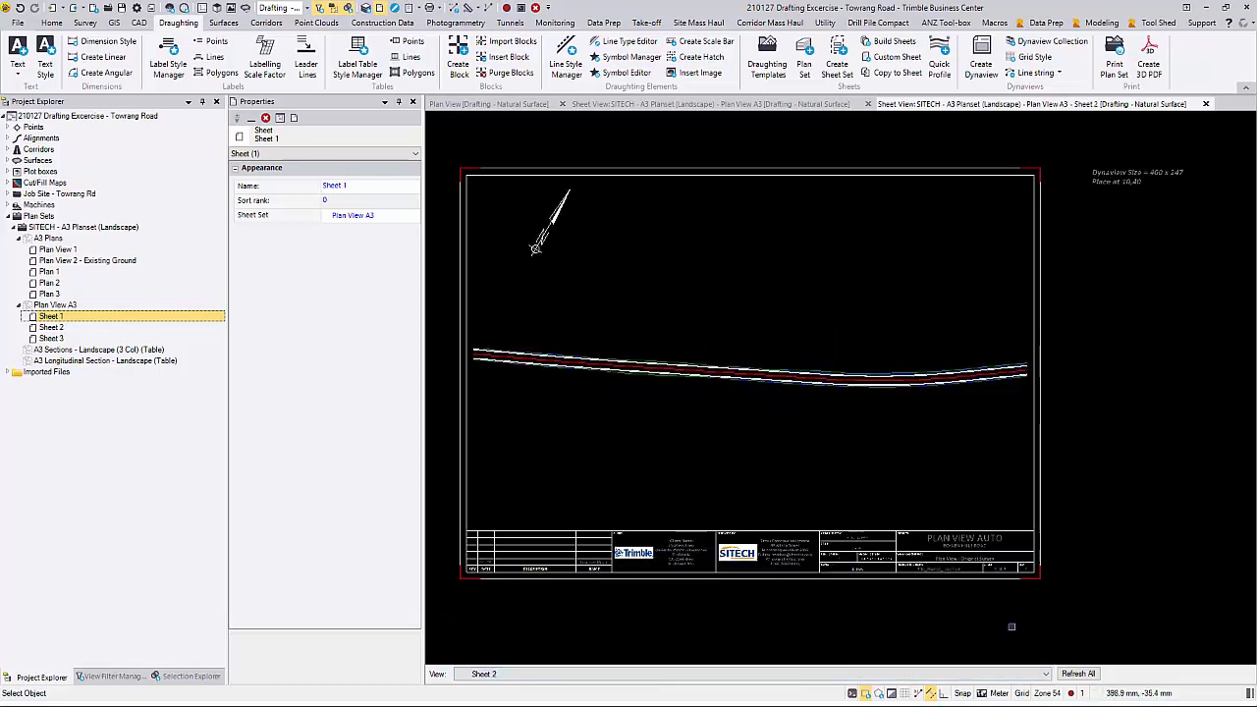
{"action": "left_click", "coordinate": [1046, 676]}
{"action": "left_click", "coordinate": [990, 652]}
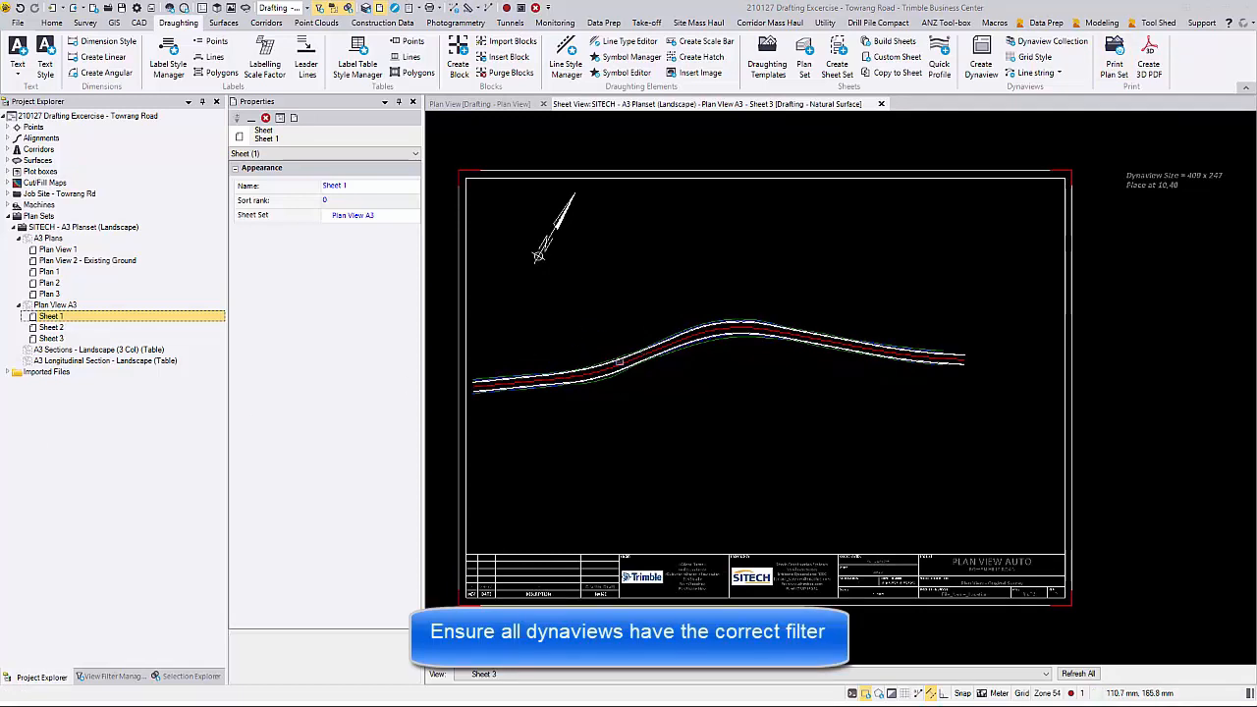
Step: Move the Dynaview on Sheet 3 to the layer SHEET - Dynaview Boxes PP
{"action": "left_click", "coordinate": [618, 362]}
{"action": "left_click", "coordinate": [413, 226]}
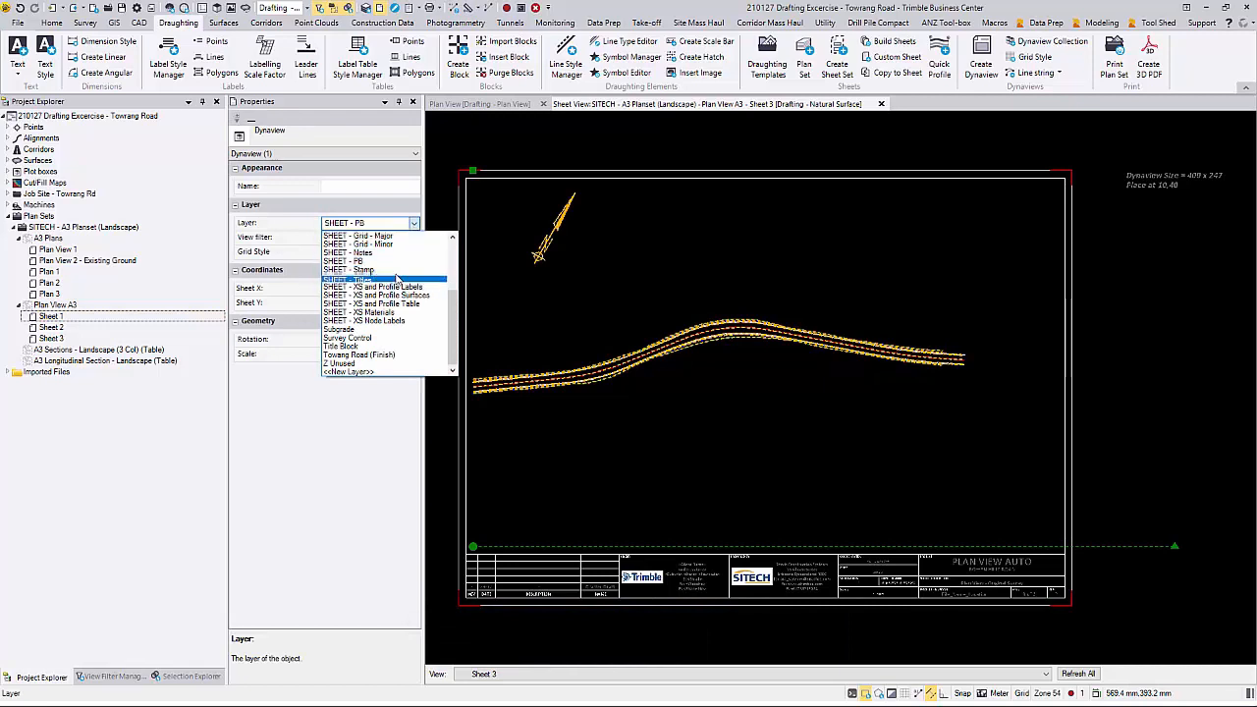
{"action": "scroll", "coordinate": [398, 279], "scroll_direction": "up", "scroll_amount": 2}
{"action": "left_click", "coordinate": [396, 271]}
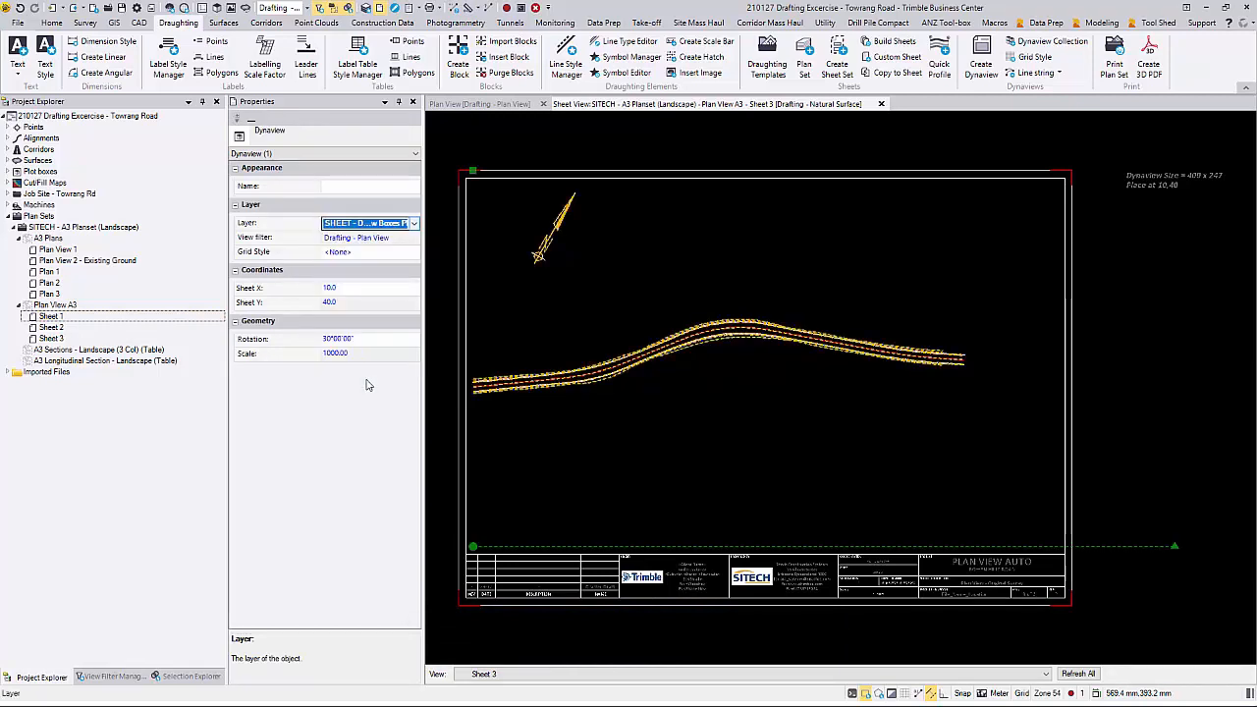
{"action": "key", "text": "Escape"}
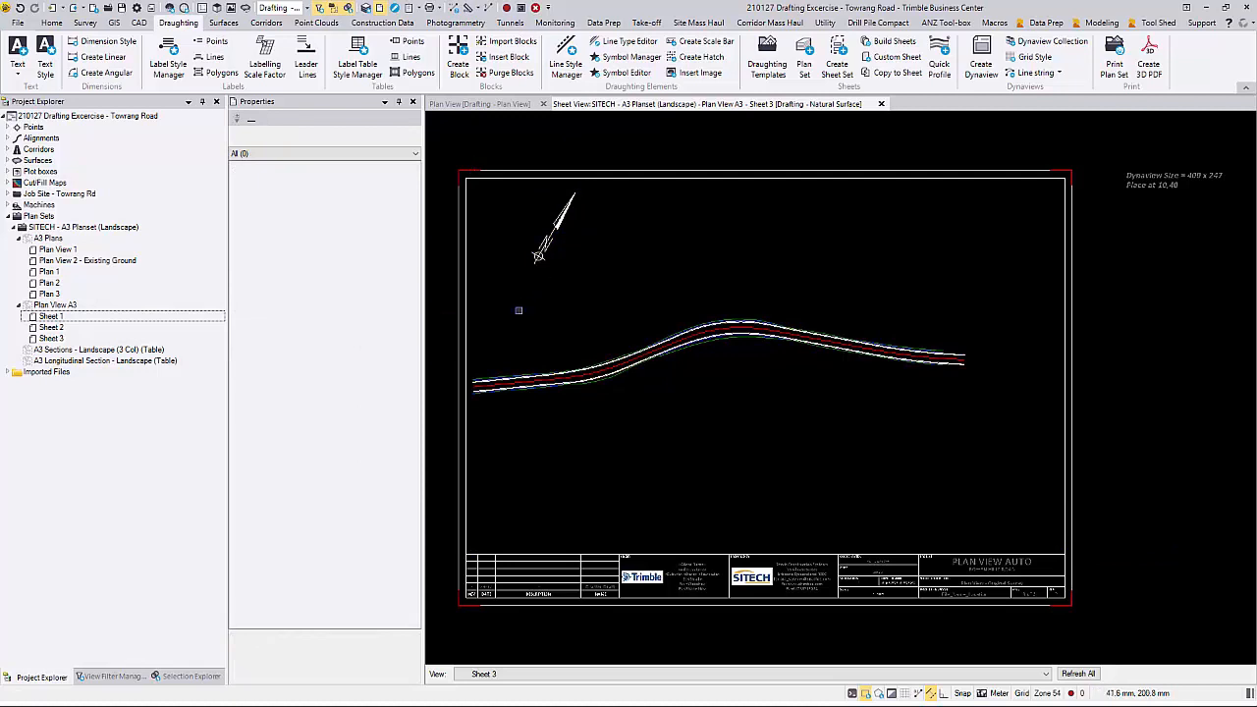
Step: Open Sheet 2 of Plan View A3 in a new sheet view and set its Dynaview's layer to SHEET - Dynaview Boxes PP
{"action": "right_click", "coordinate": [77, 328]}
{"action": "left_click", "coordinate": [111, 353]}
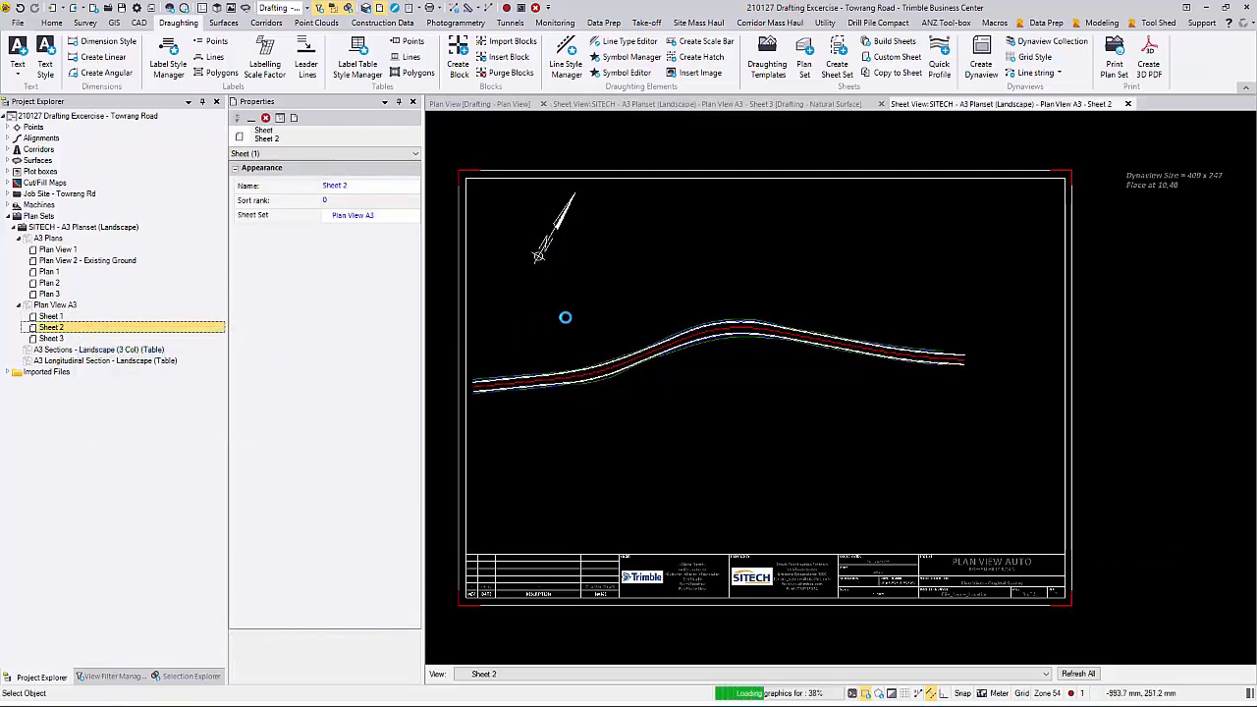
{"action": "left_click", "coordinate": [603, 375]}
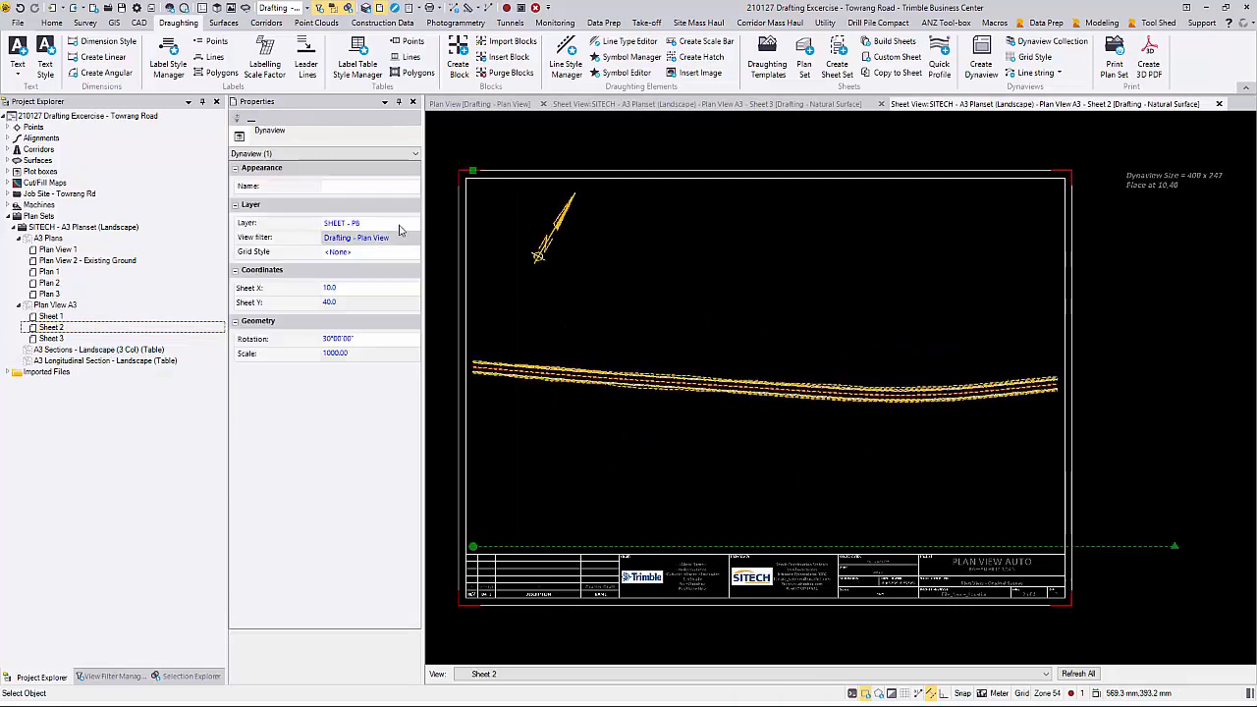
{"action": "left_click", "coordinate": [401, 224]}
{"action": "left_click", "coordinate": [414, 226]}
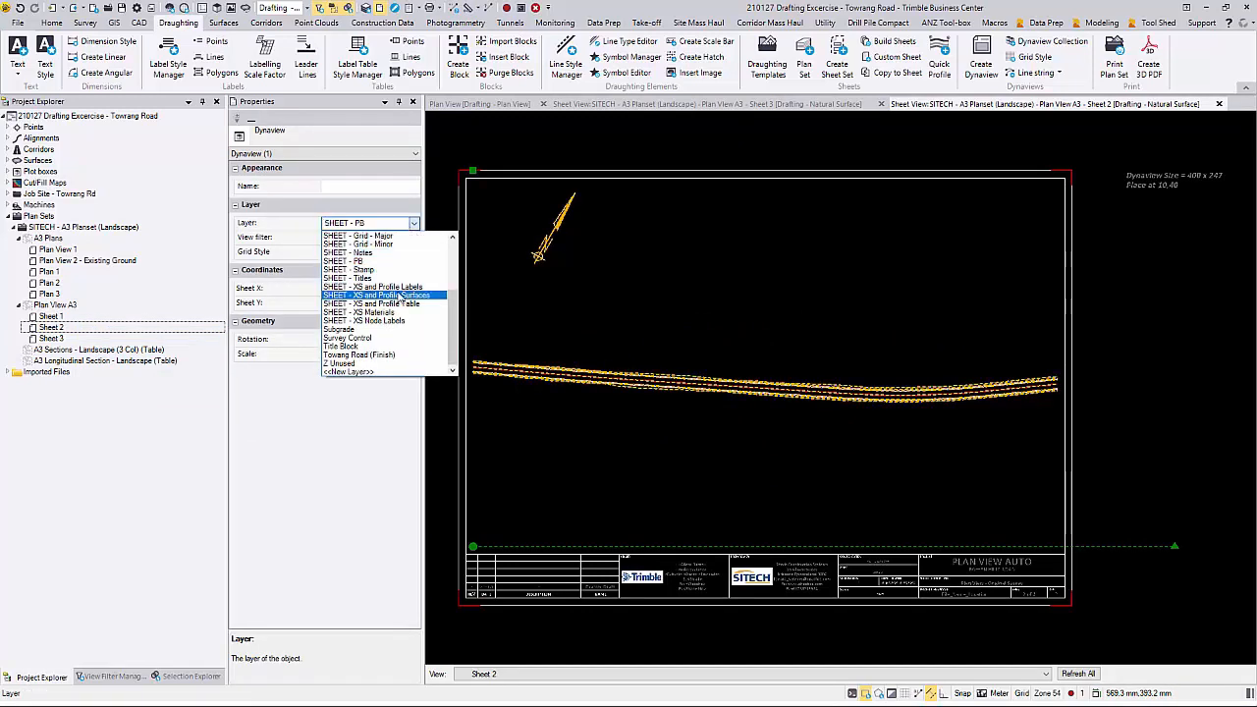
{"action": "scroll", "coordinate": [400, 250], "scroll_direction": "up", "scroll_amount": 3}
{"action": "left_click", "coordinate": [401, 245]}
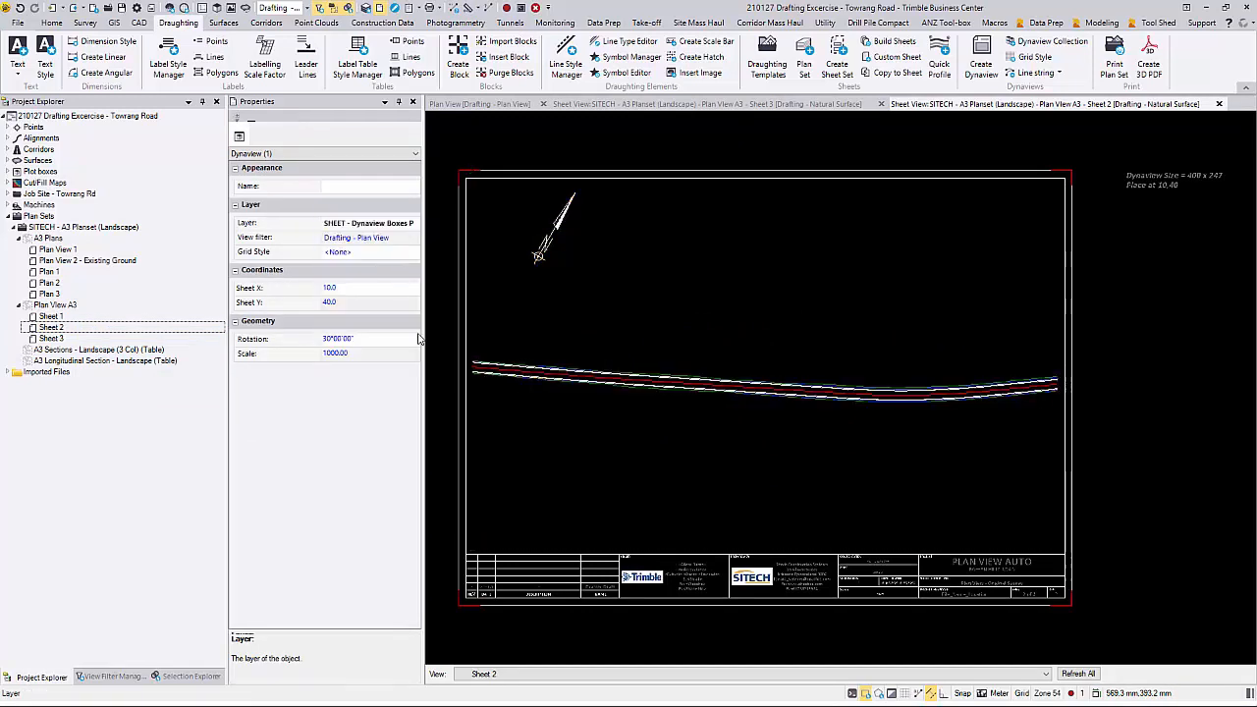
{"action": "key", "text": "Escape"}
Step: Open Sheet 3 of Plan View A3 in a new sheet view and set its Dynaview's layer to SHEET - Dynaview Boxes PP
{"action": "left_click", "coordinate": [51, 338]}
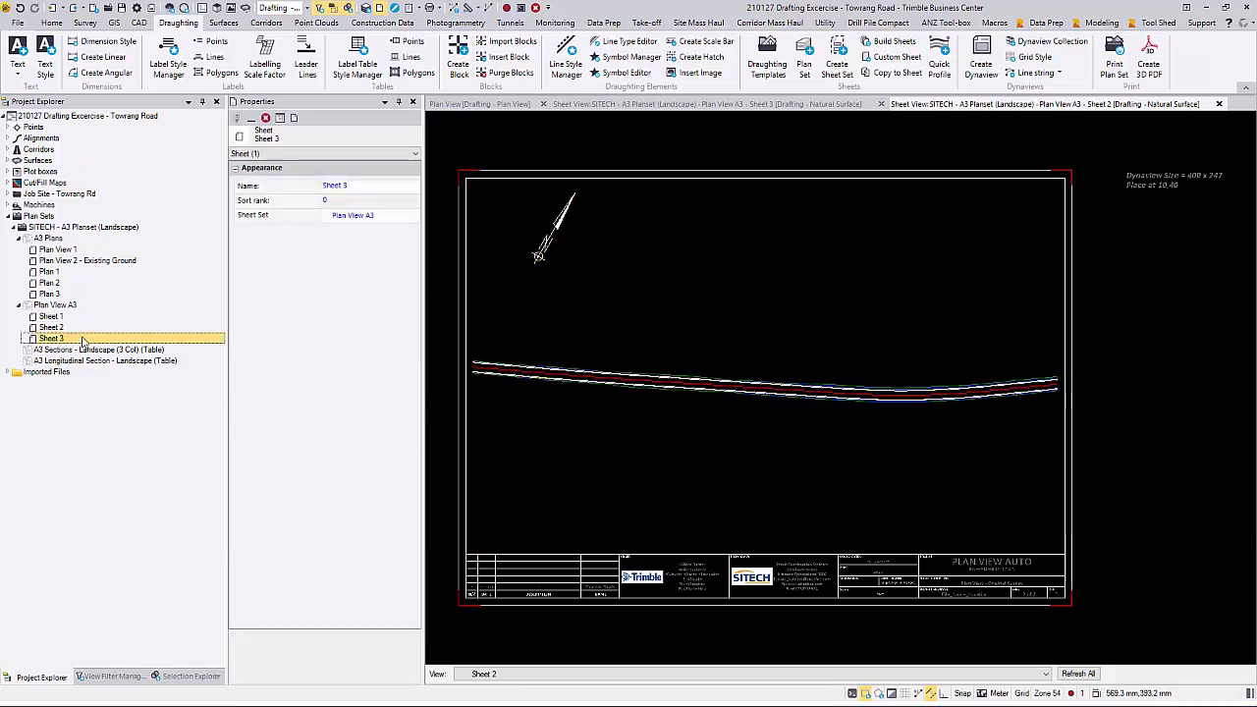
{"action": "right_click", "coordinate": [84, 339]}
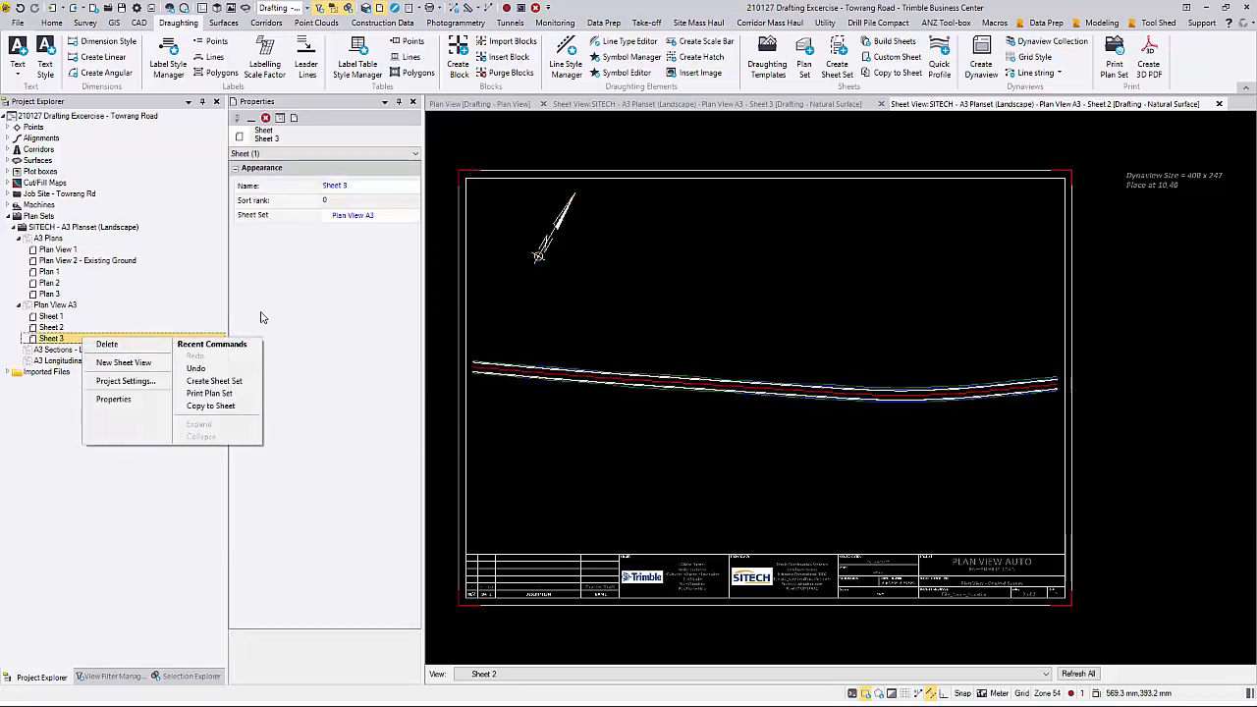
{"action": "left_click", "coordinate": [123, 363]}
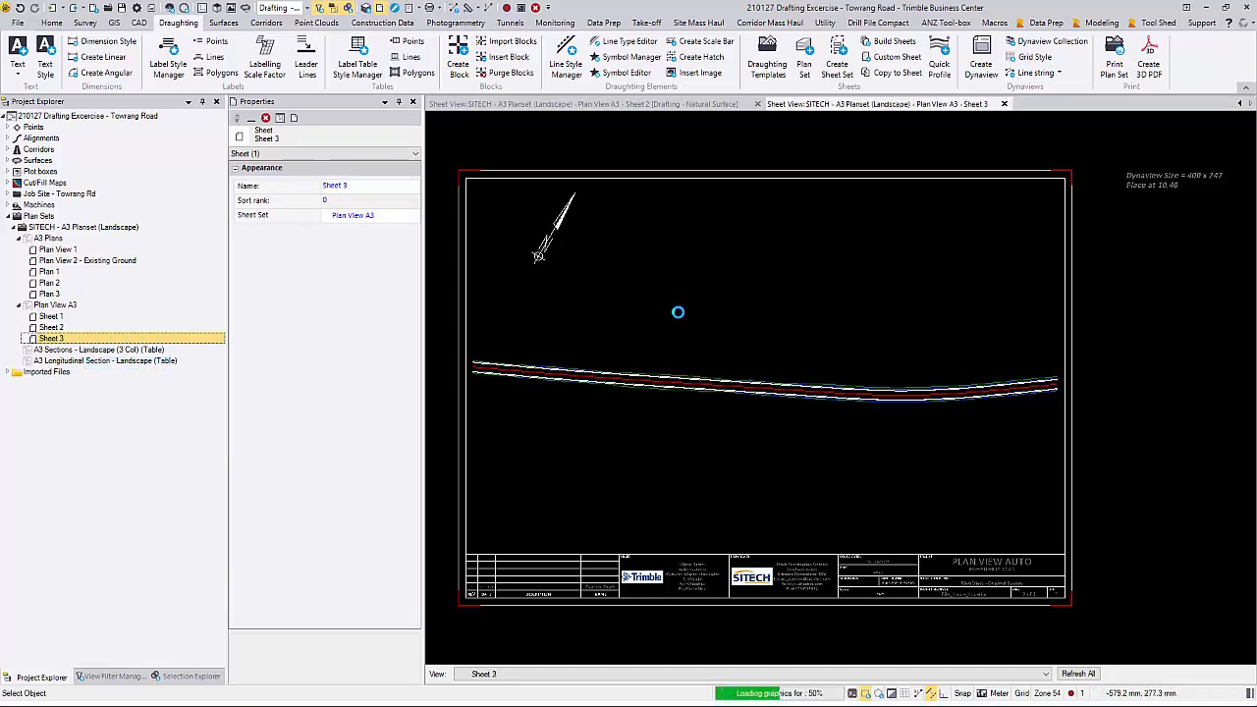
{"action": "left_click", "coordinate": [676, 326]}
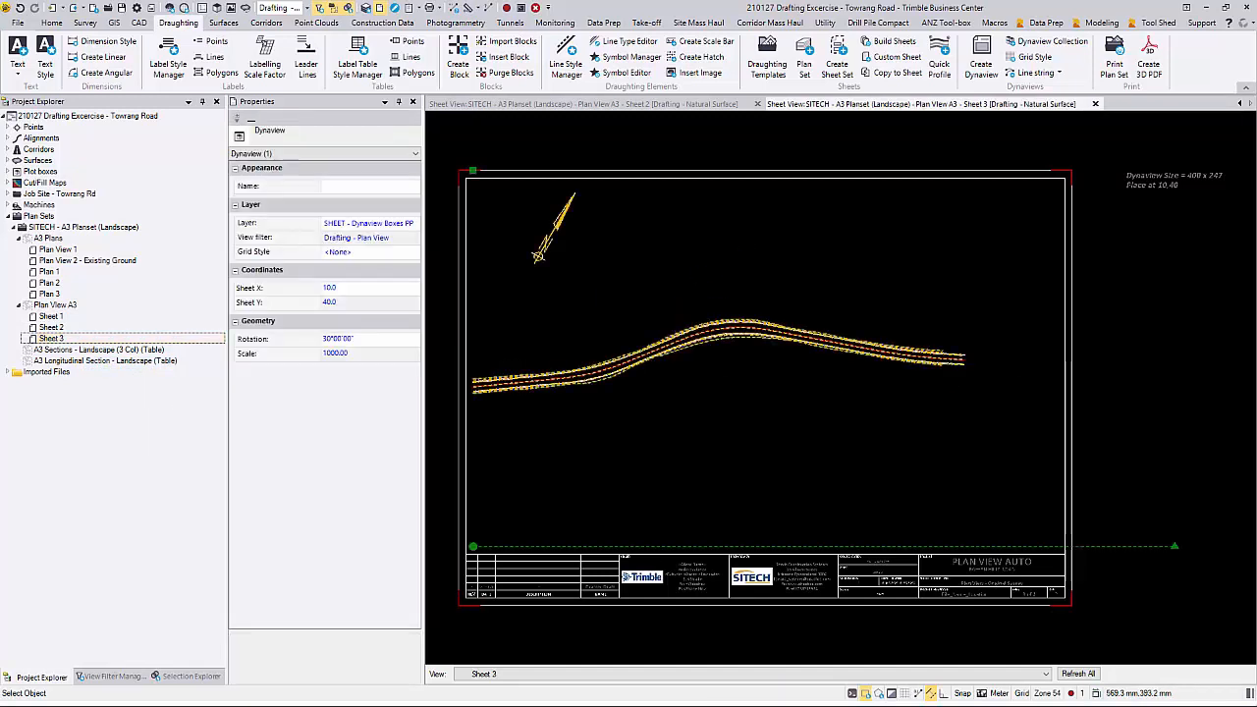
{"action": "left_click", "coordinate": [414, 224]}
{"action": "left_click", "coordinate": [401, 241]}
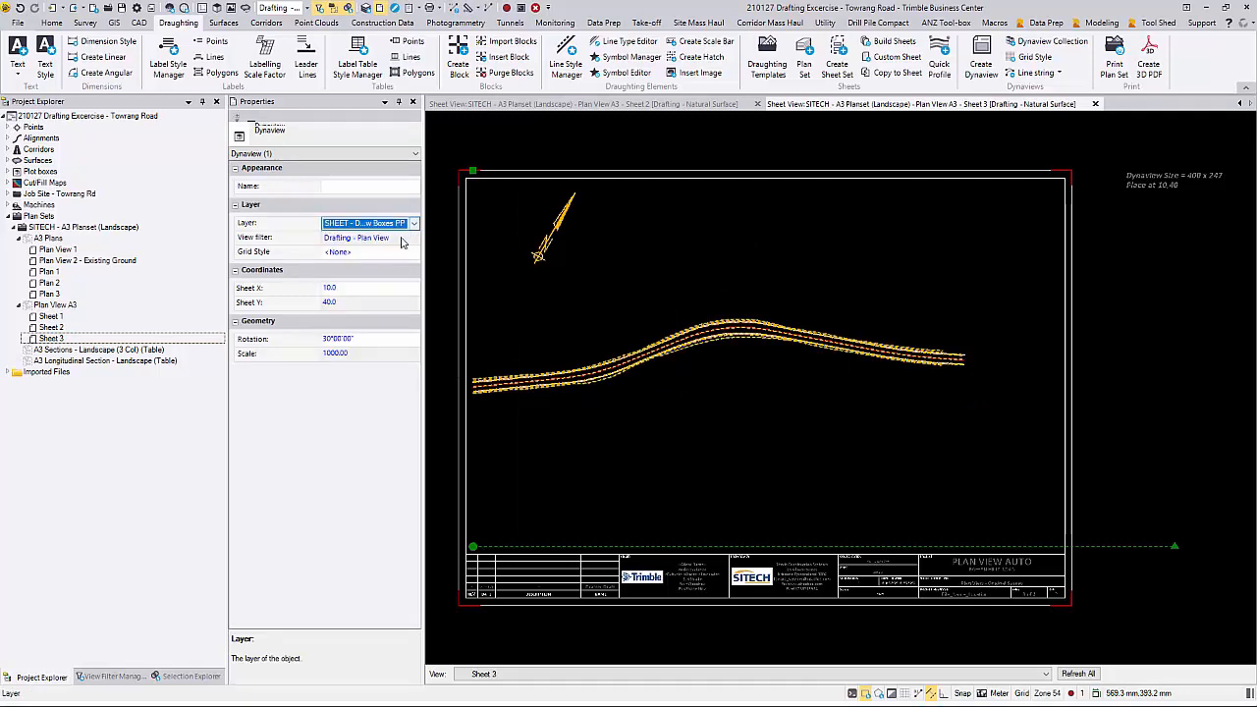
{"action": "left_click", "coordinate": [374, 365]}
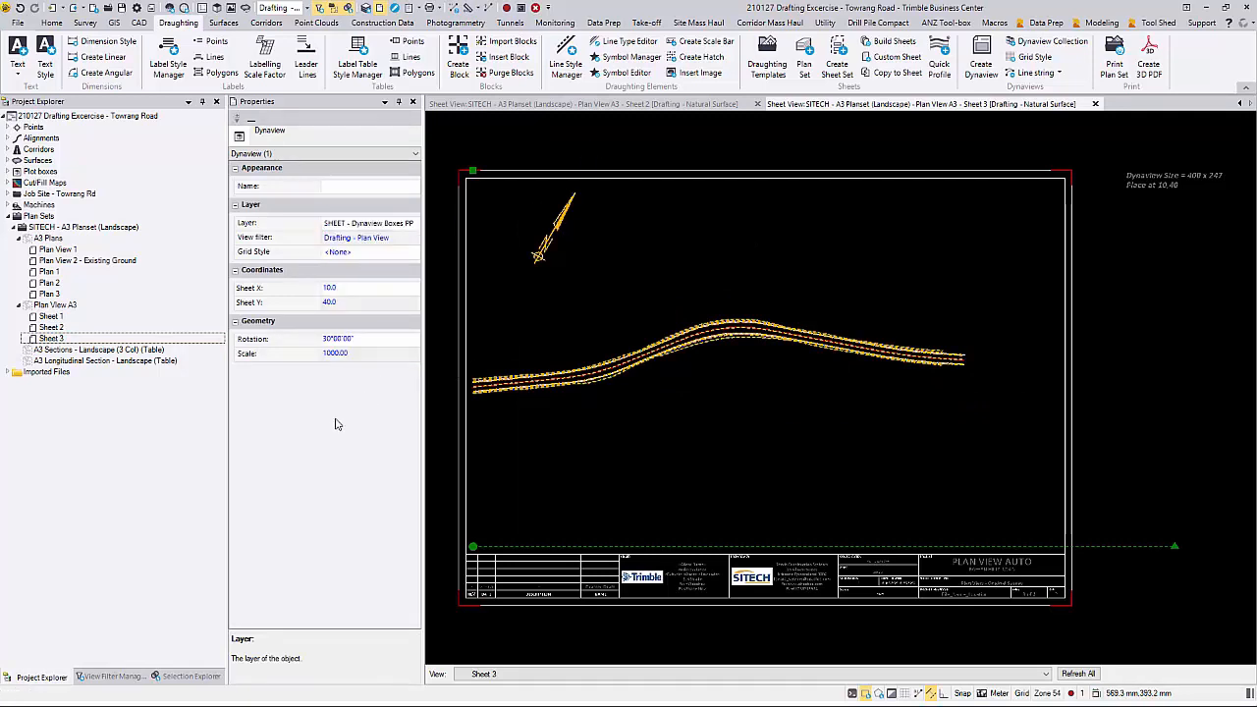
Step: Apply the Drafting - Plan View filter to the Sheet 3 view and clear the Dynaview selection
{"action": "left_click", "coordinate": [110, 676]}
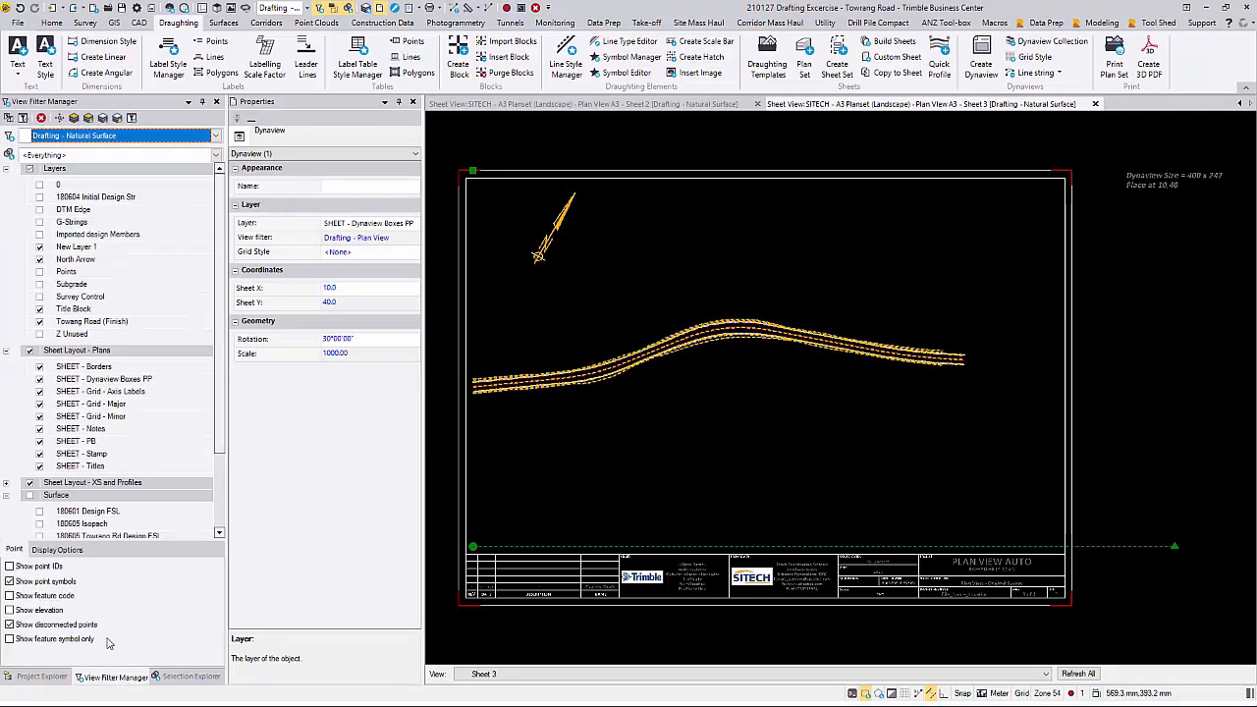
{"action": "left_click", "coordinate": [217, 135]}
{"action": "left_click", "coordinate": [68, 171]}
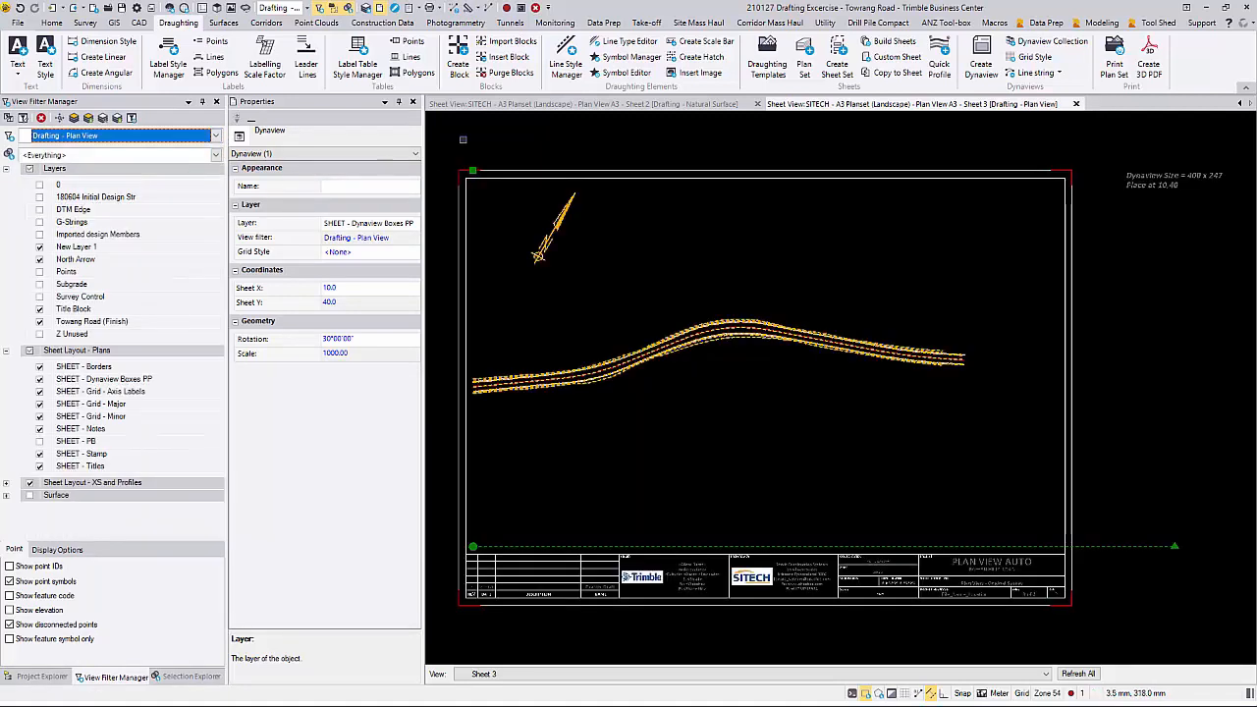
{"action": "left_click", "coordinate": [491, 143]}
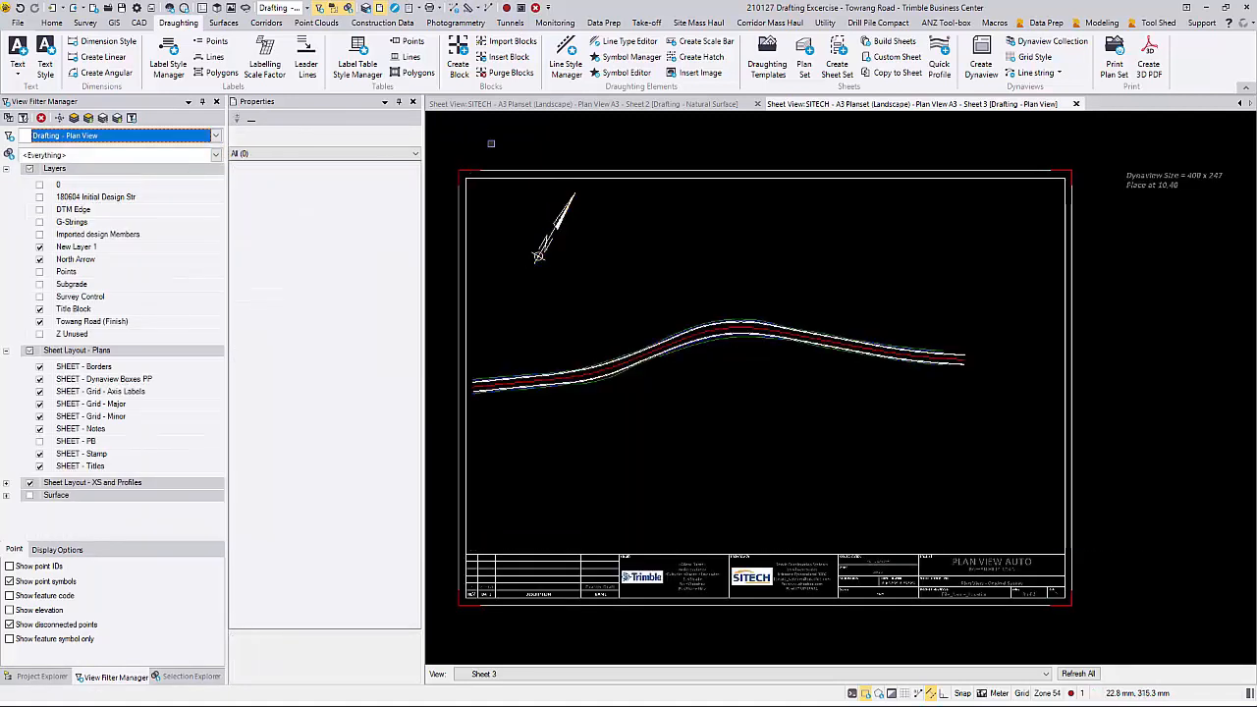
Step: Close the Sheet 2 view and the older duplicate Sheet 3 view, then return to the remaining Sheet 3 view
{"action": "left_click", "coordinate": [758, 104]}
{"action": "left_click", "coordinate": [880, 105]}
{"action": "left_click", "coordinate": [496, 104]}
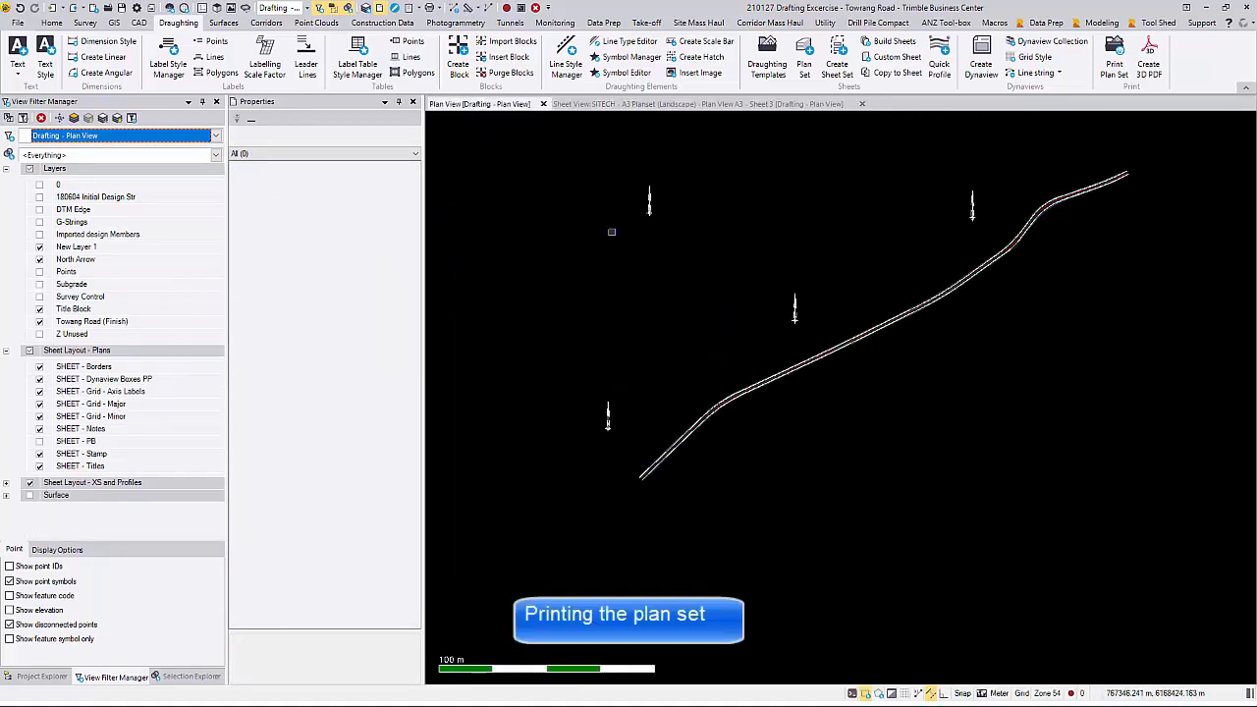
{"action": "left_click", "coordinate": [712, 104]}
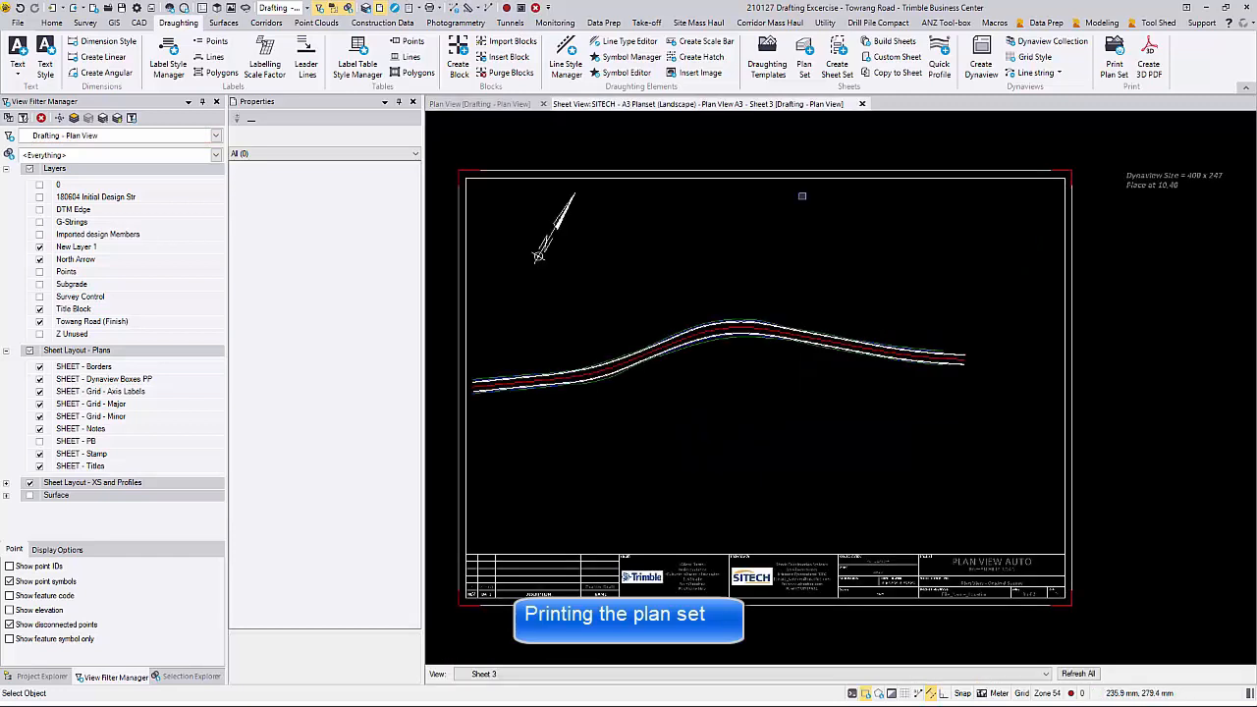
Step: Set up Print Plan Set to print only Sheets 1, 2 and 3 to PDF, excluding Plan View 1 and 2 and Plans 1 to 3
{"action": "left_click", "coordinate": [1111, 65]}
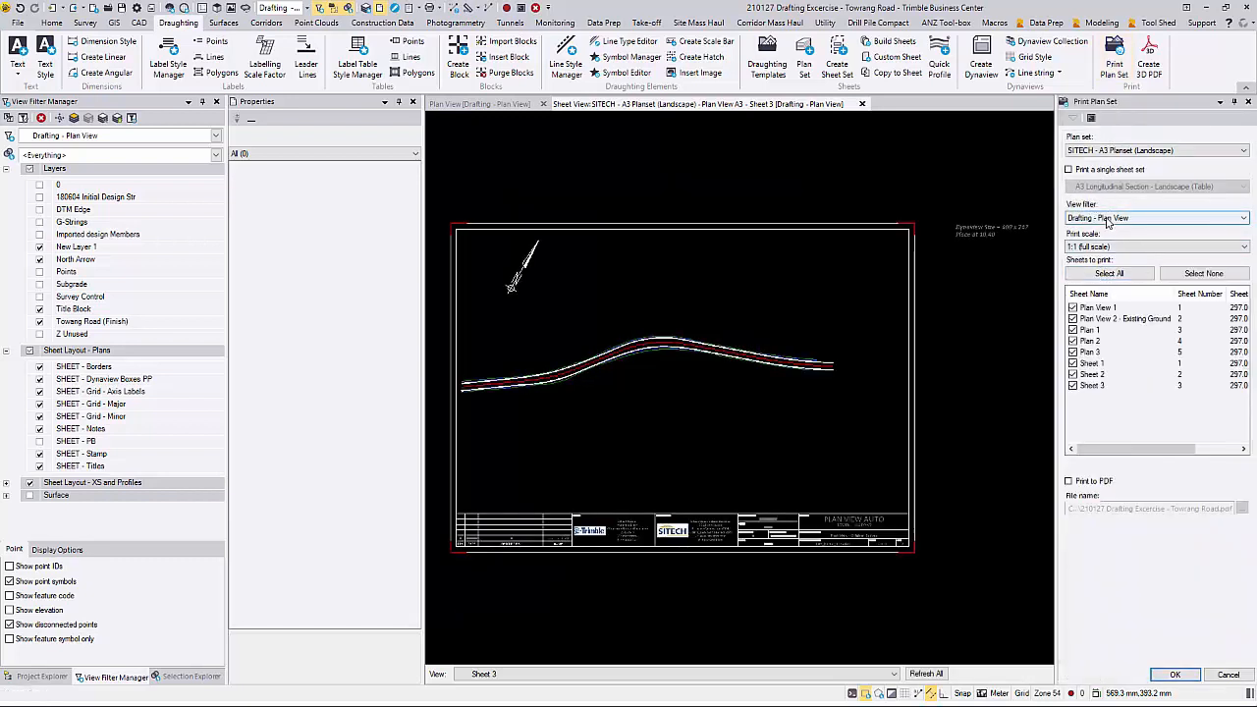
{"action": "left_click", "coordinate": [1073, 307]}
{"action": "left_click", "coordinate": [1073, 318]}
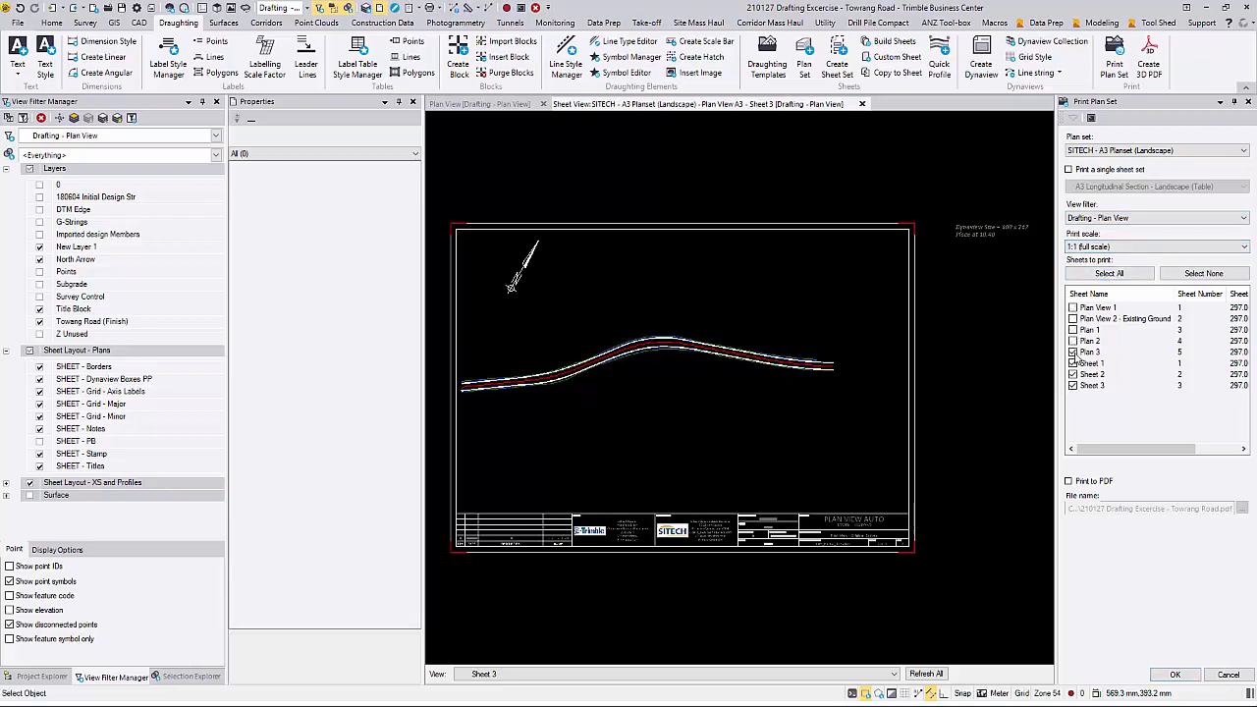
{"action": "left_click", "coordinate": [1104, 482]}
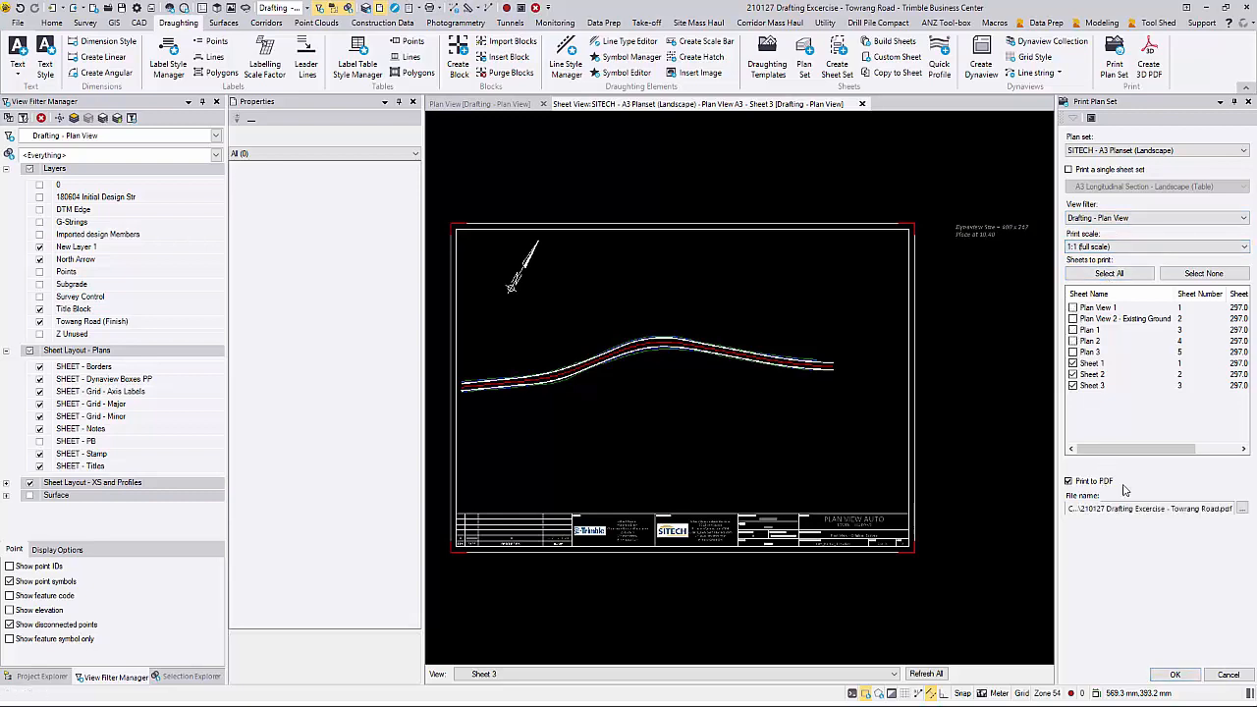
Step: Name the output PDF Plan View Tutorial in the PdfOutput folder and print the selected sheets
{"action": "left_click", "coordinate": [1242, 511]}
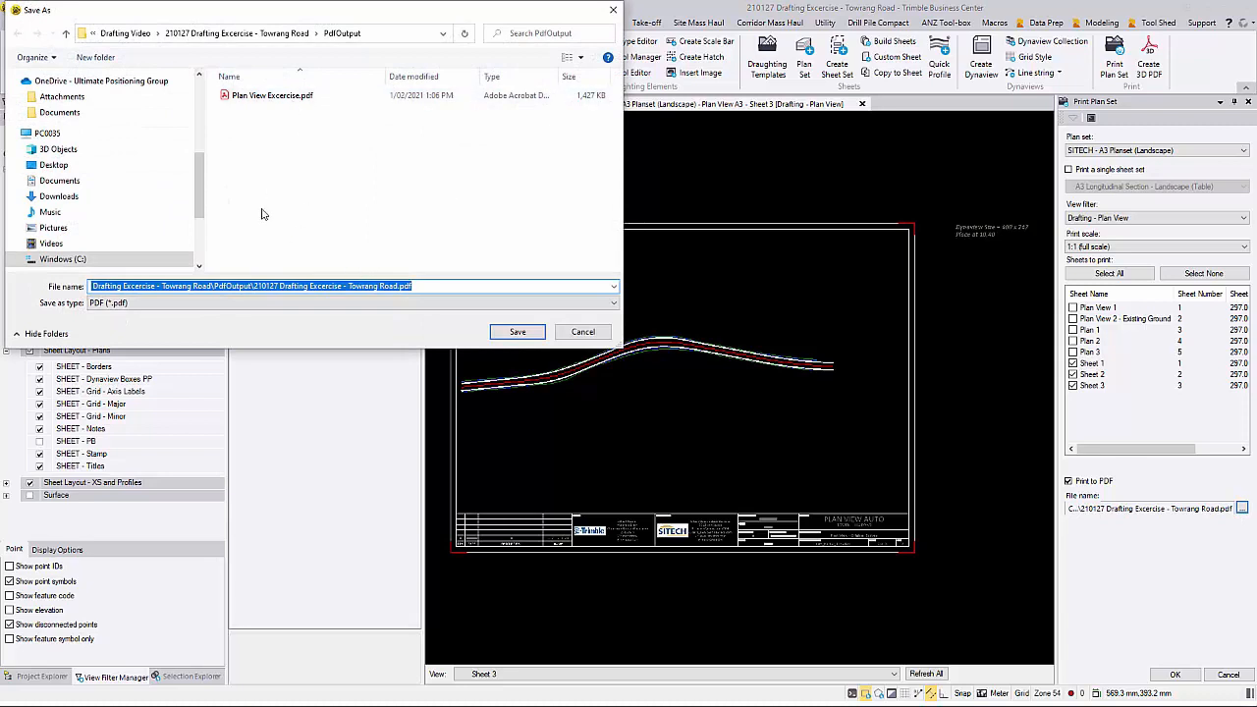
{"action": "type", "text": "Plan Vi"}
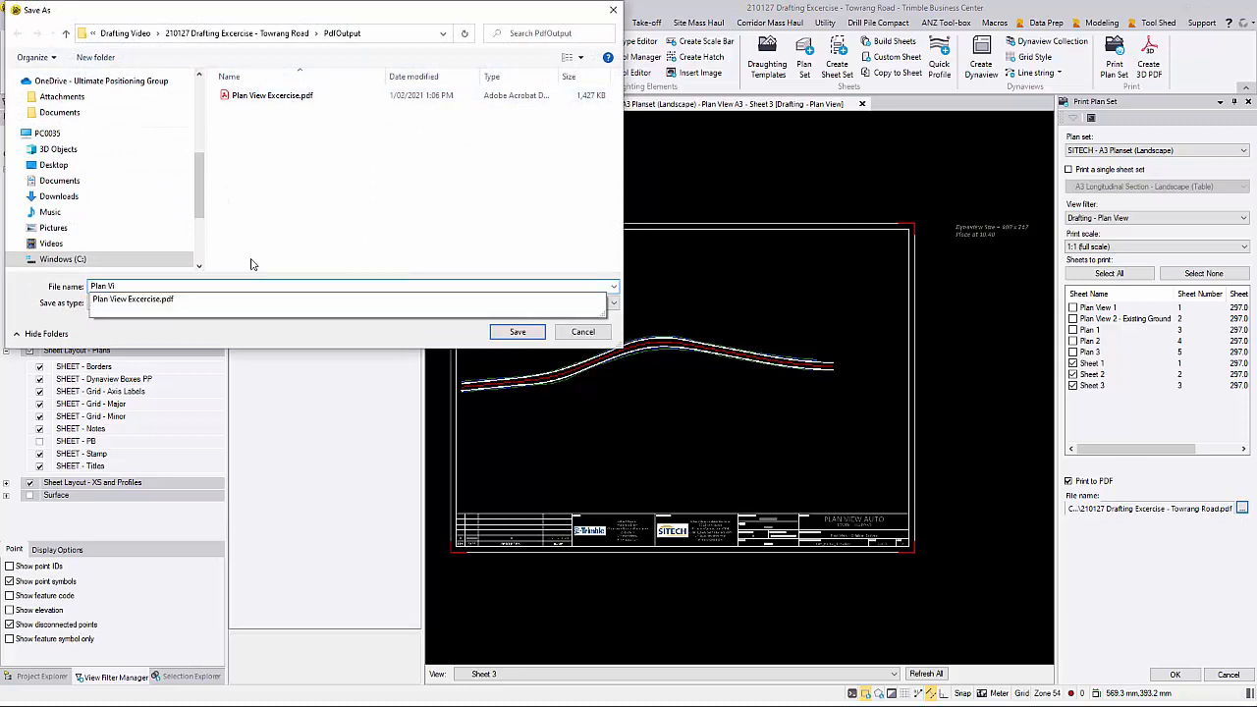
{"action": "type", "text": "ew Tutorial"}
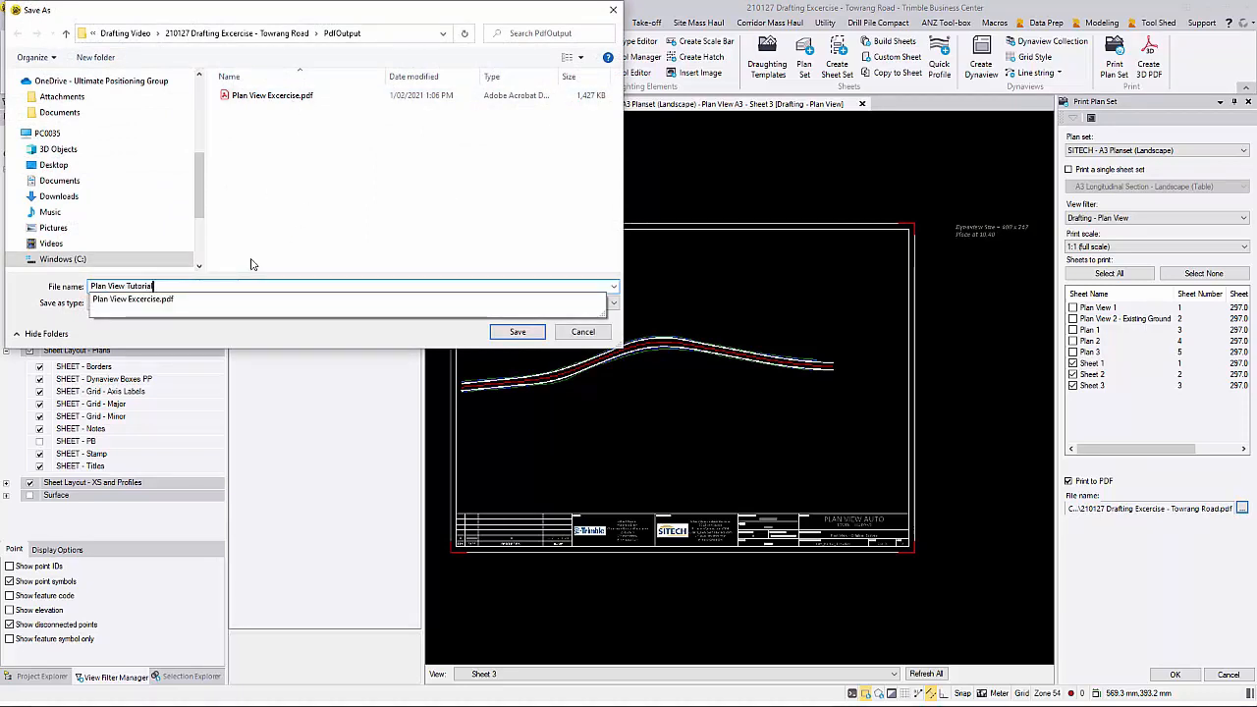
{"action": "left_click", "coordinate": [511, 332]}
{"action": "left_click", "coordinate": [511, 332]}
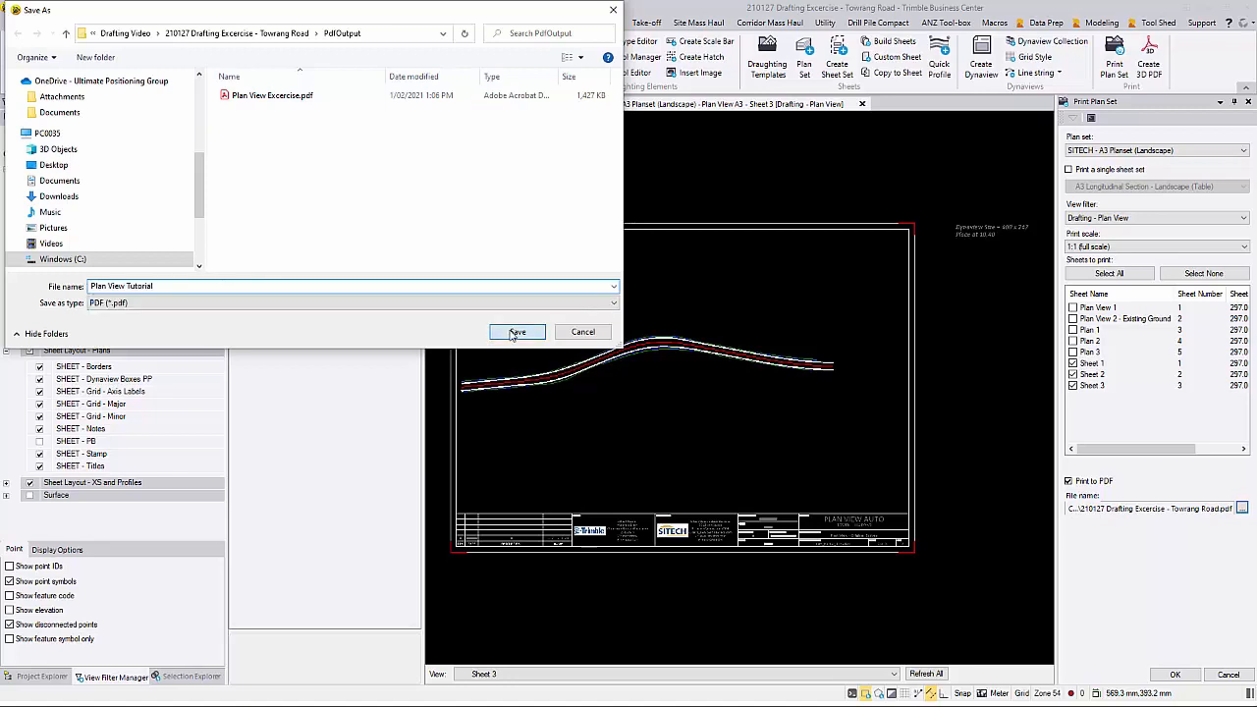
{"action": "left_click", "coordinate": [1175, 675]}
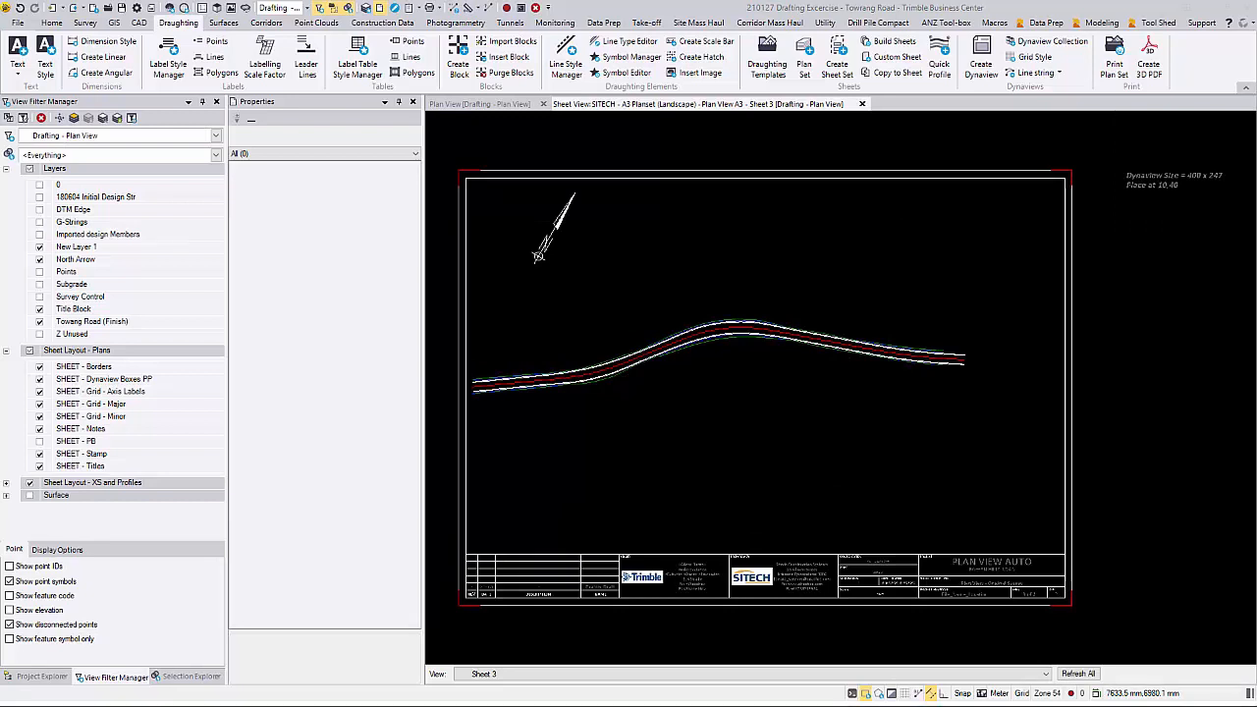
Step: Page through Plan View Tutorial.pdf in Adobe Acrobat Reader to check the road and title block on each sheet
{"action": "scroll", "coordinate": [870, 384], "scroll_direction": "down", "scroll_amount": 2}
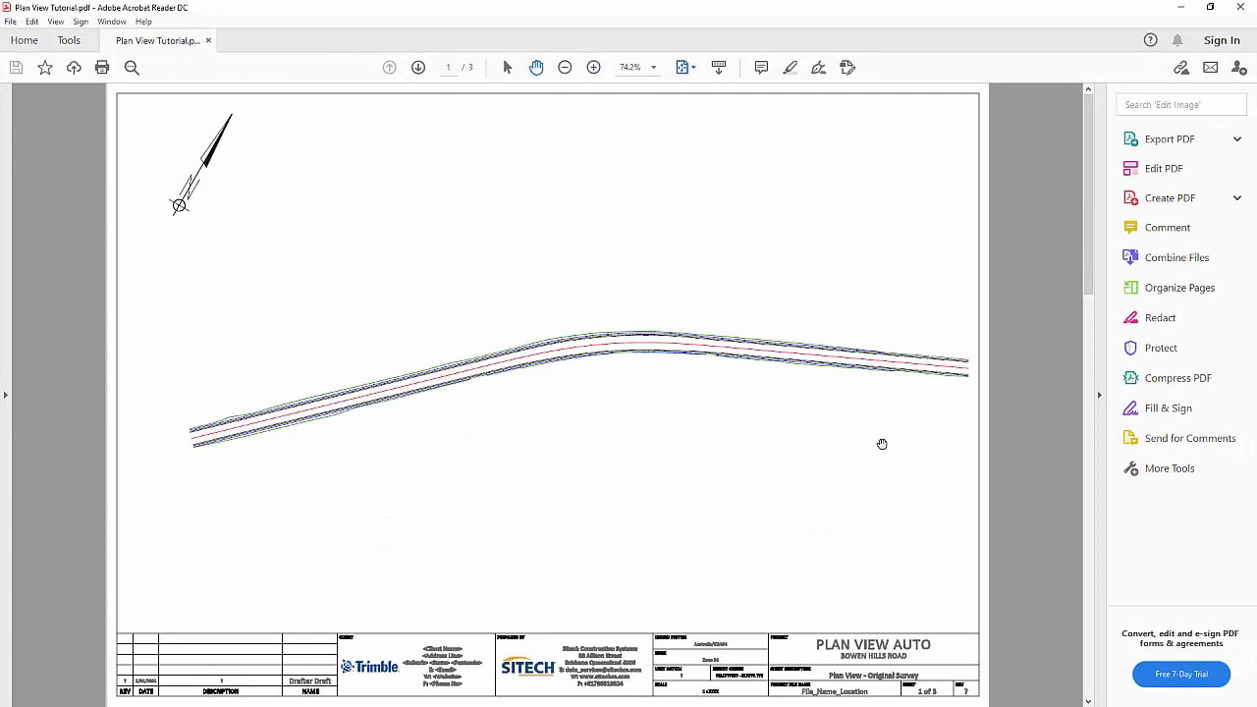
{"action": "scroll", "coordinate": [881, 444], "scroll_direction": "down", "scroll_amount": 3}
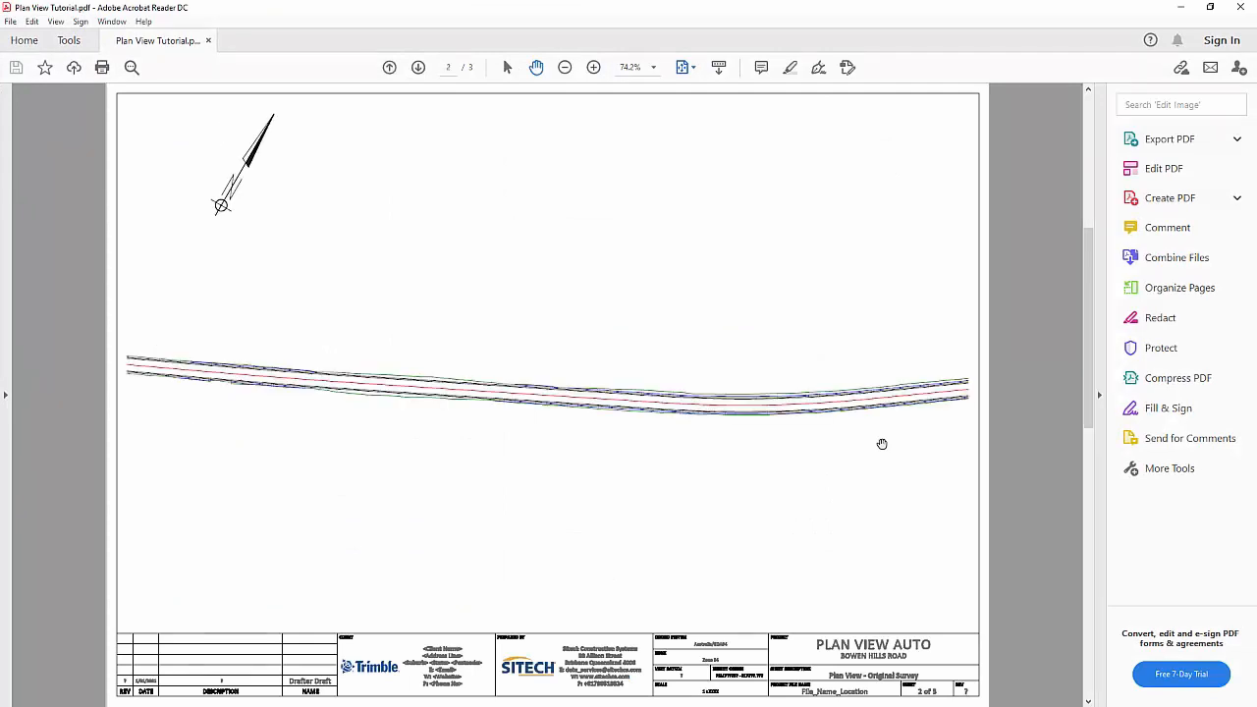
{"action": "scroll", "coordinate": [881, 444], "scroll_direction": "down", "scroll_amount": 3}
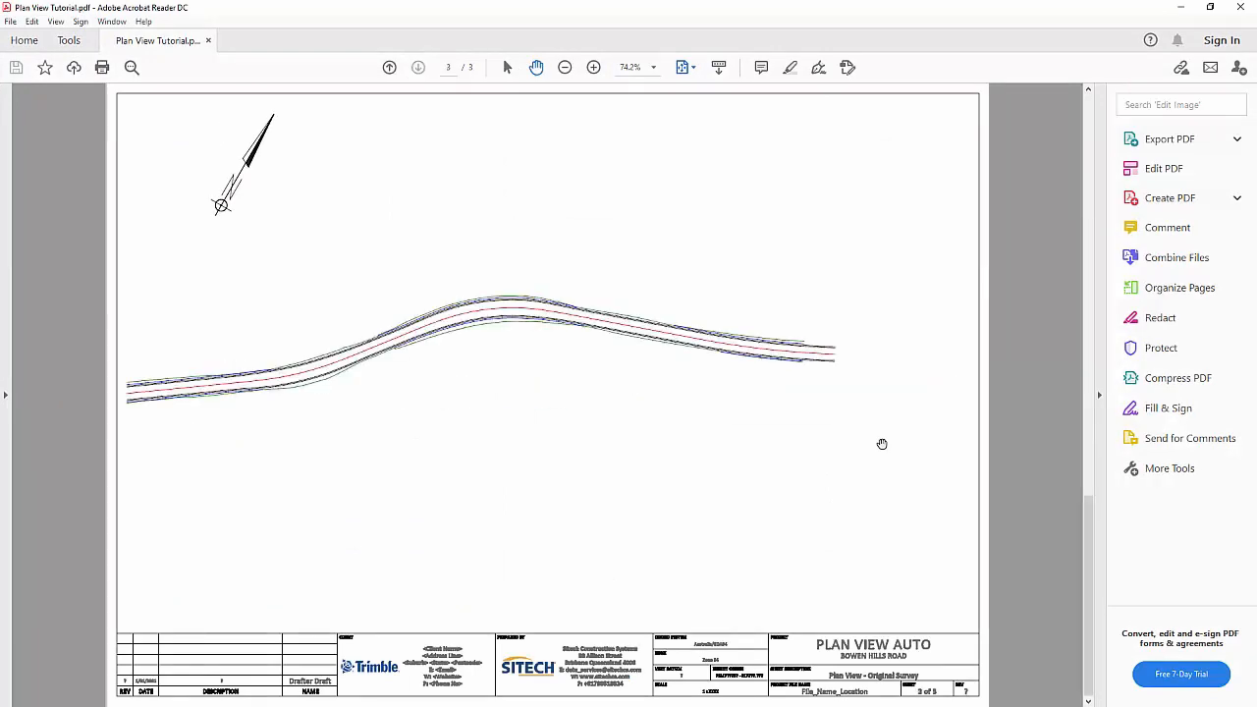